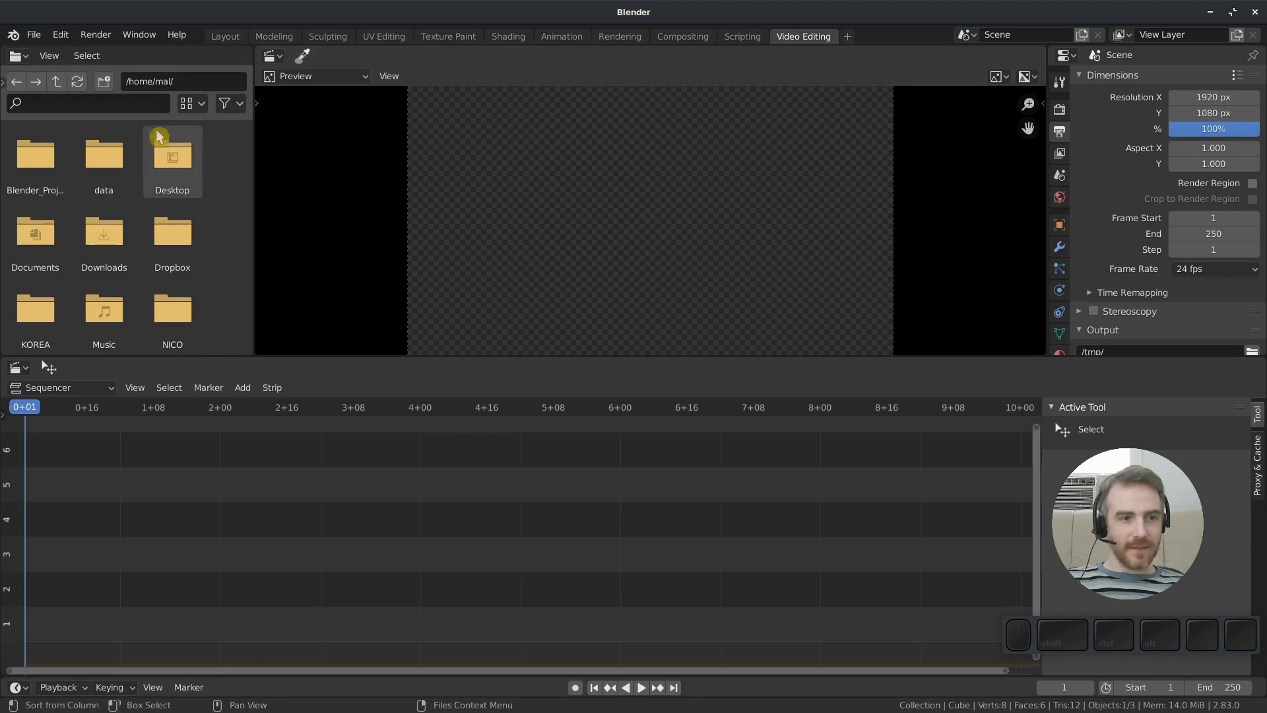
- Remove the file browser area beside the preview and add the movie MVI_7088.MOV with its sound to the sequencer
left_click_drag(239, 47, 171, 66)
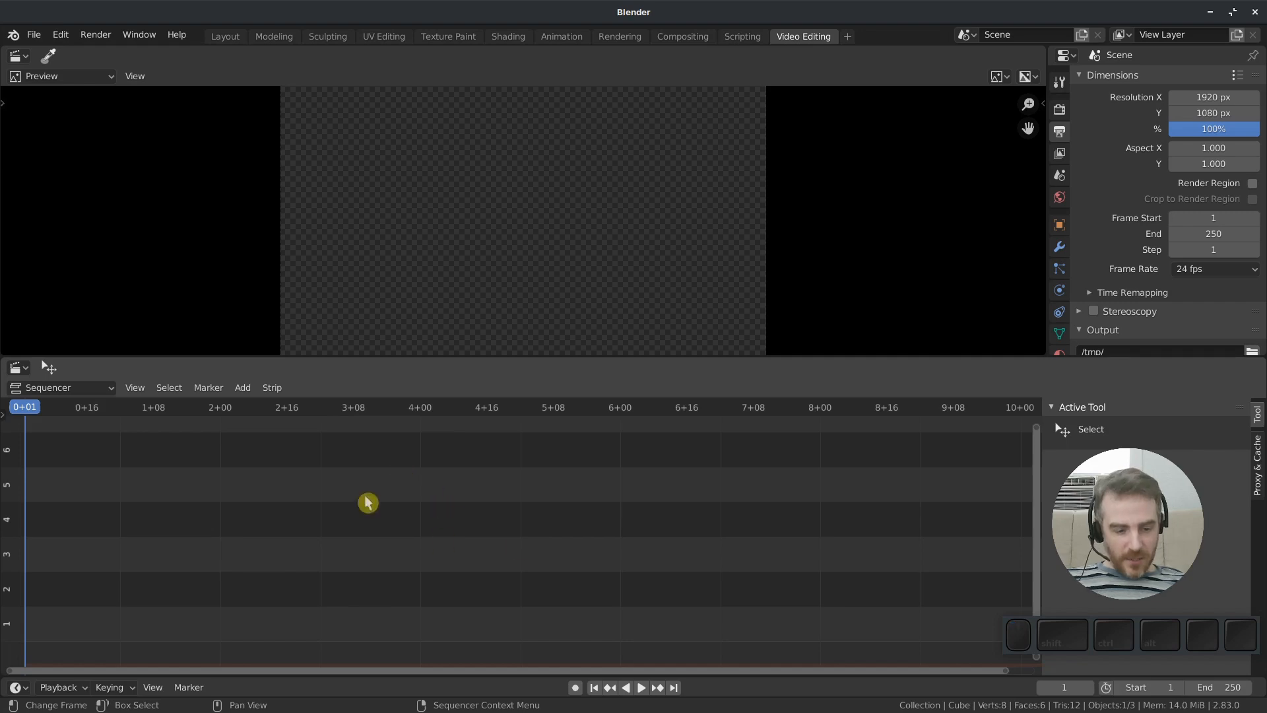
key("shift+a")
left_click(292, 554)
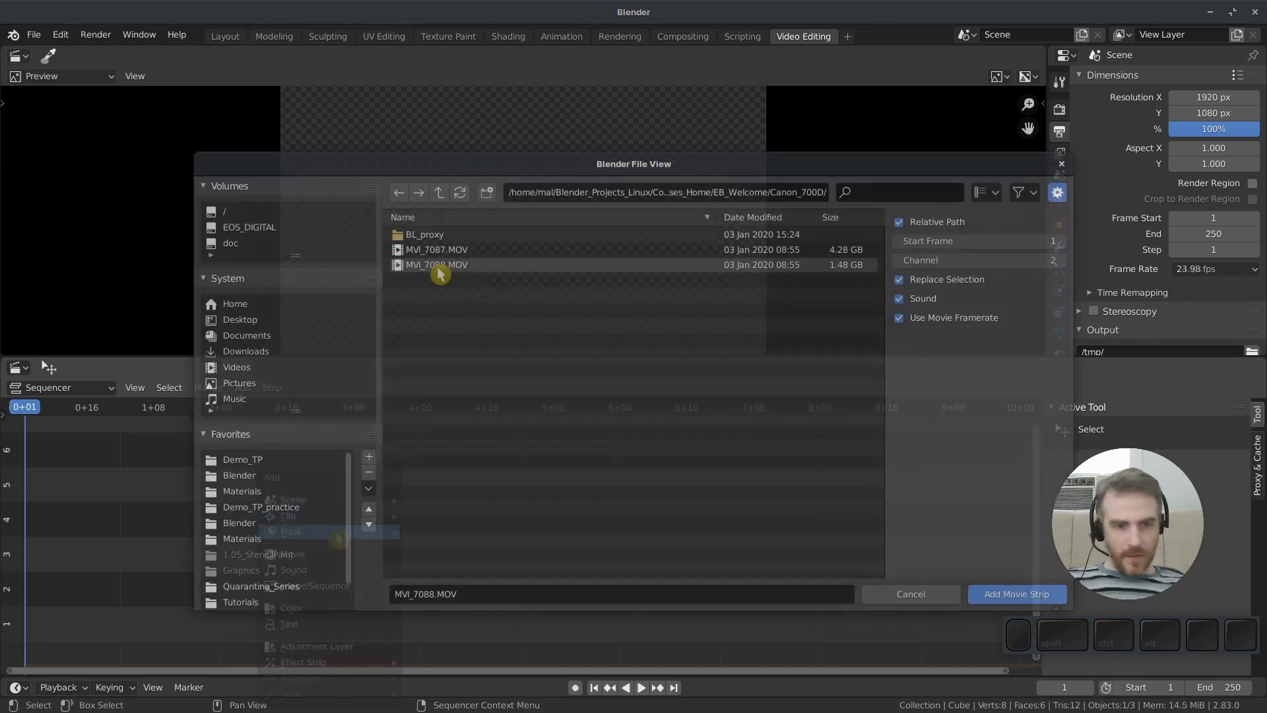
double_click(438, 268)
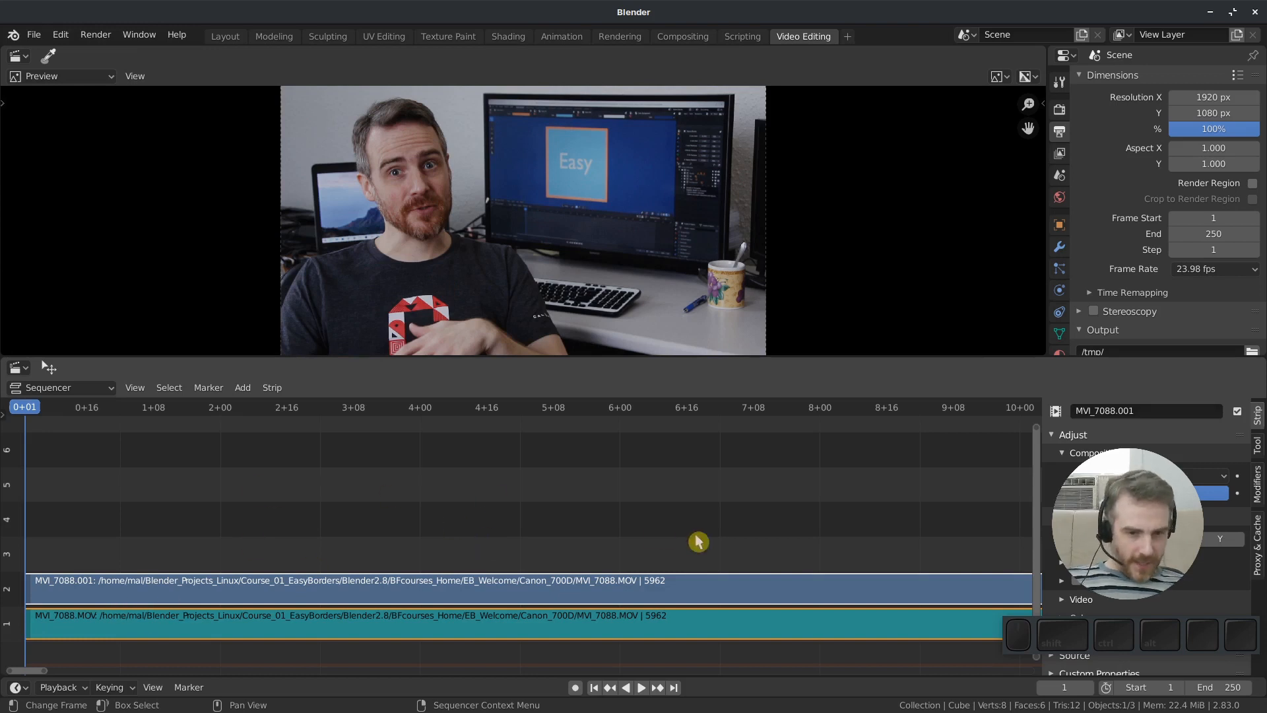
- Select the movie and sound strips one after the other, ending with only the movie strip in channel 2 selected
middle_click_drag(712, 570, 342, 622, "ctrl")
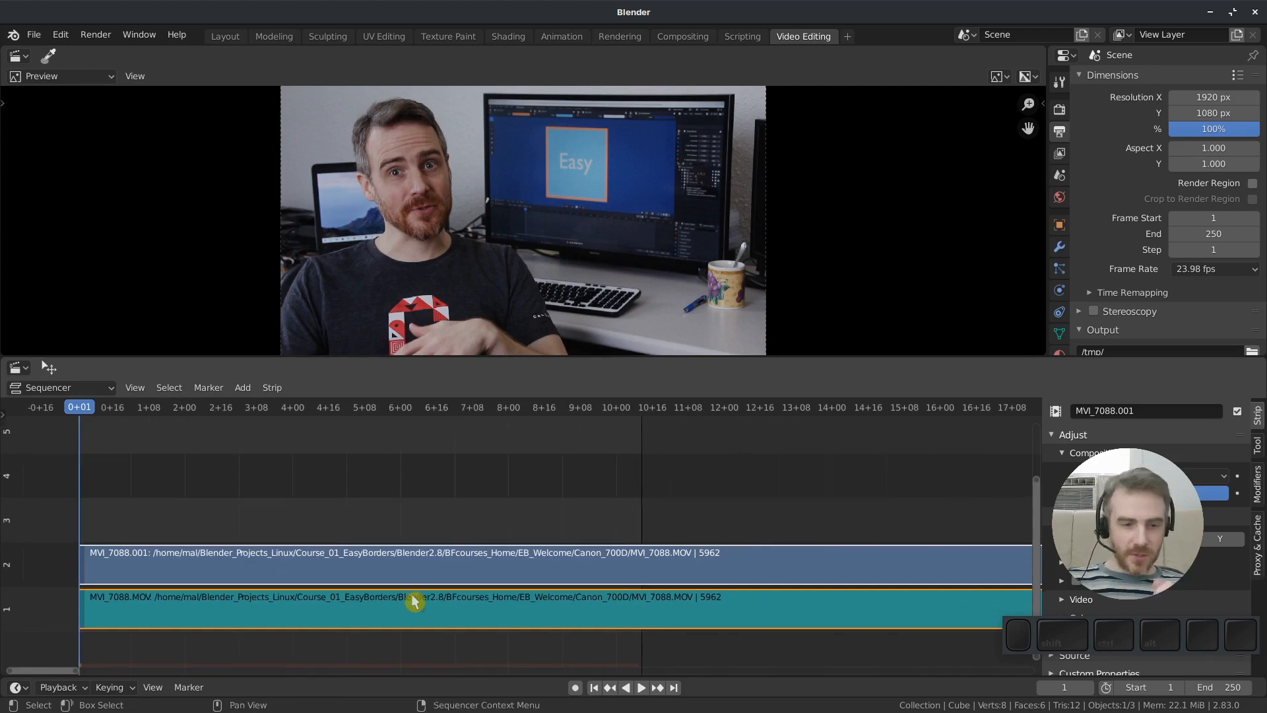
left_click(434, 559)
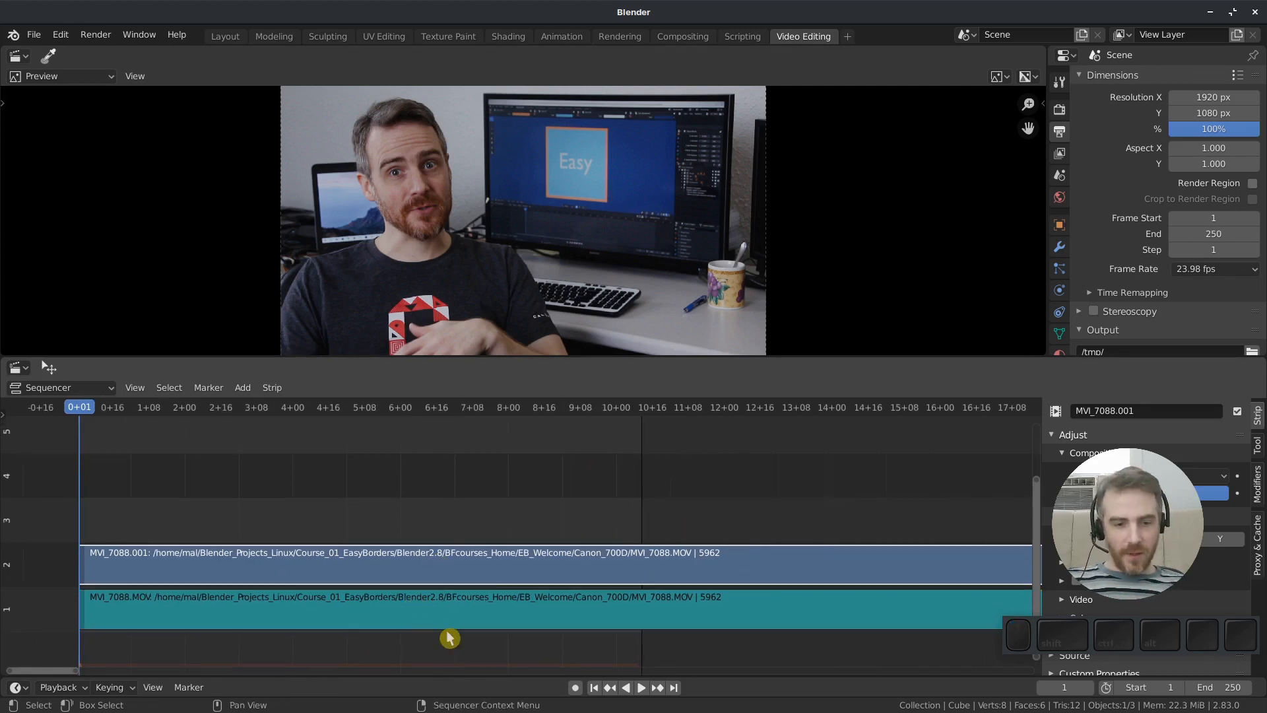
left_click(450, 621)
left_click(442, 571)
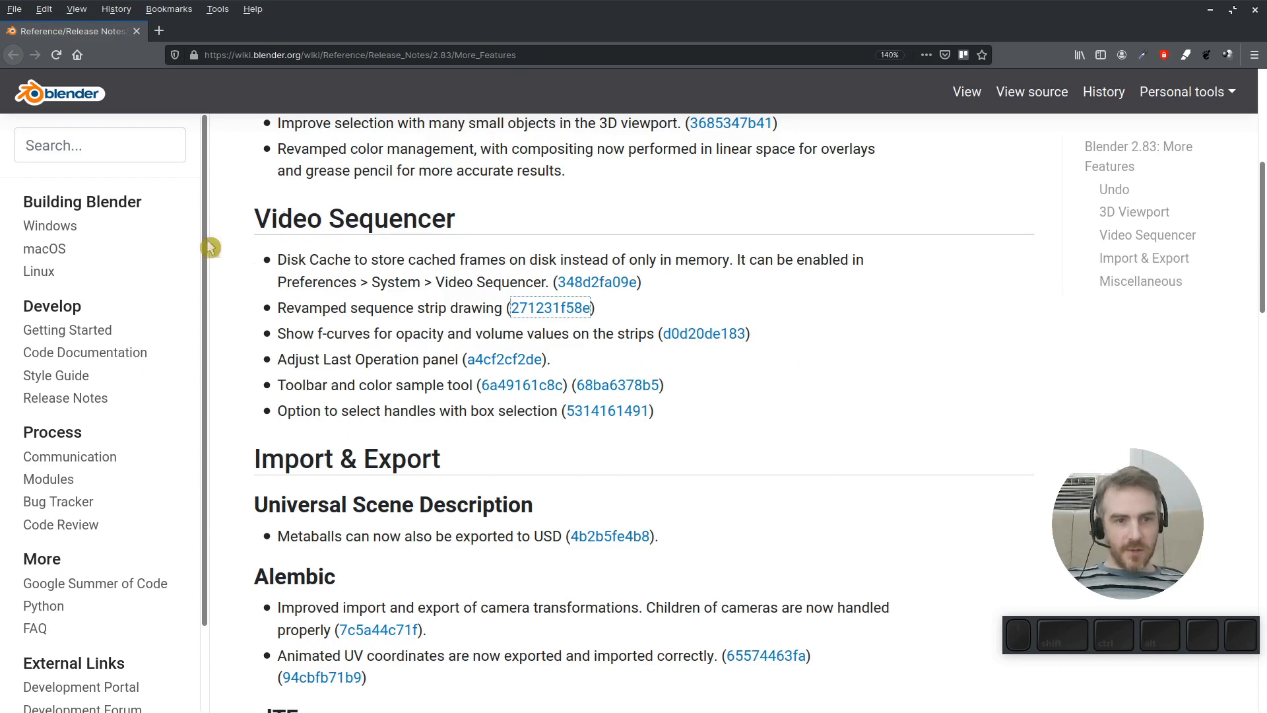
- Highlight the Disk Cache entry in the release notes, switch to Blender, and toggle Use Disk Cache on and off in the system preferences
left_click_drag(278, 260, 719, 255)
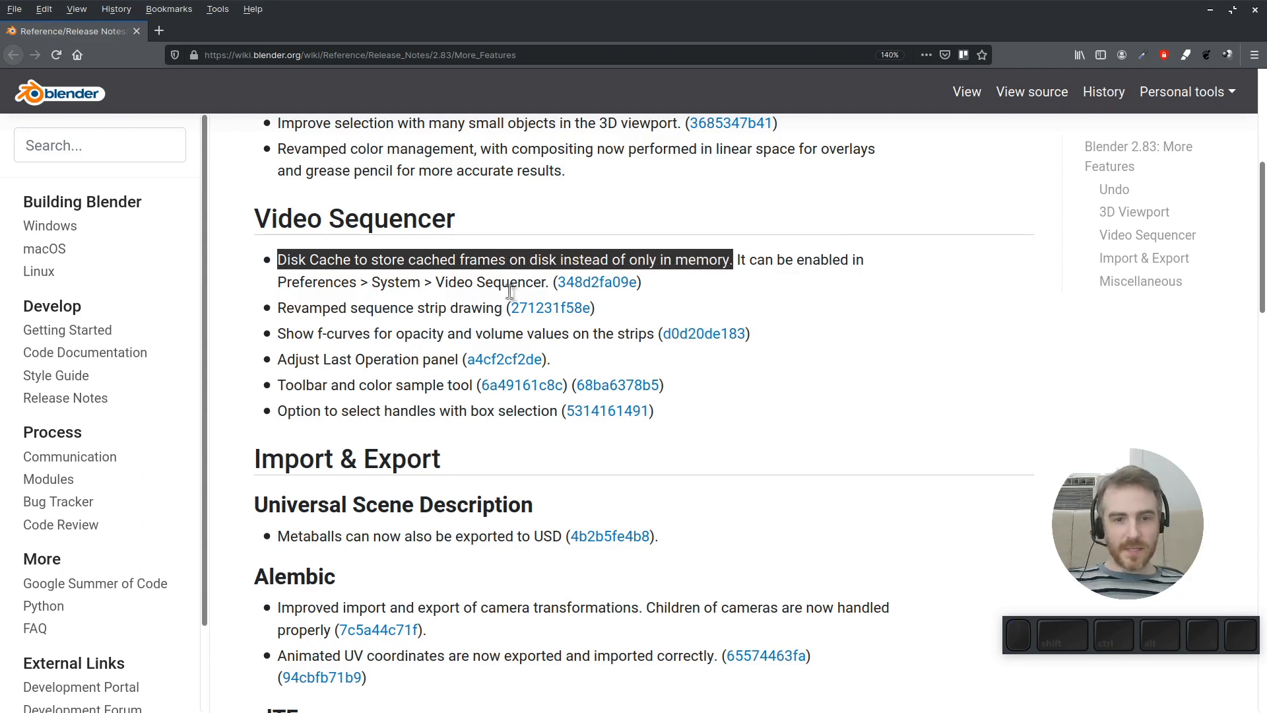
key("alt+Tab")
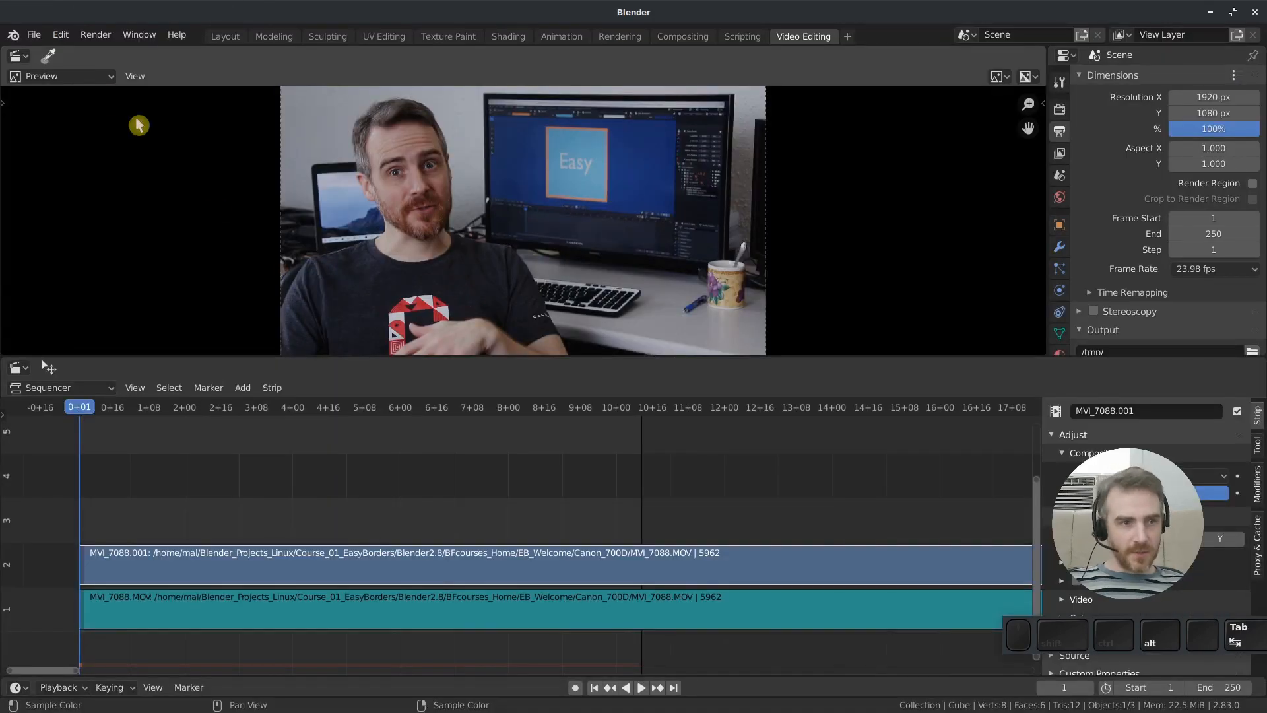
left_click(62, 35)
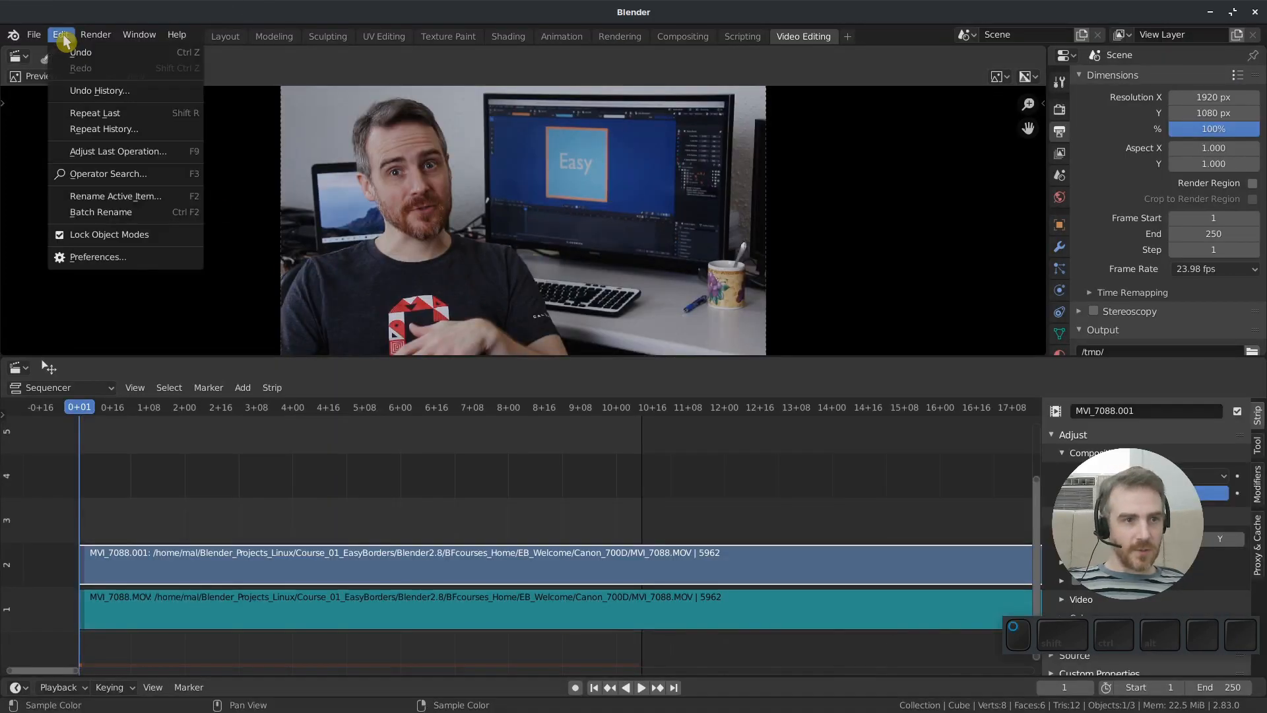
left_click(146, 257)
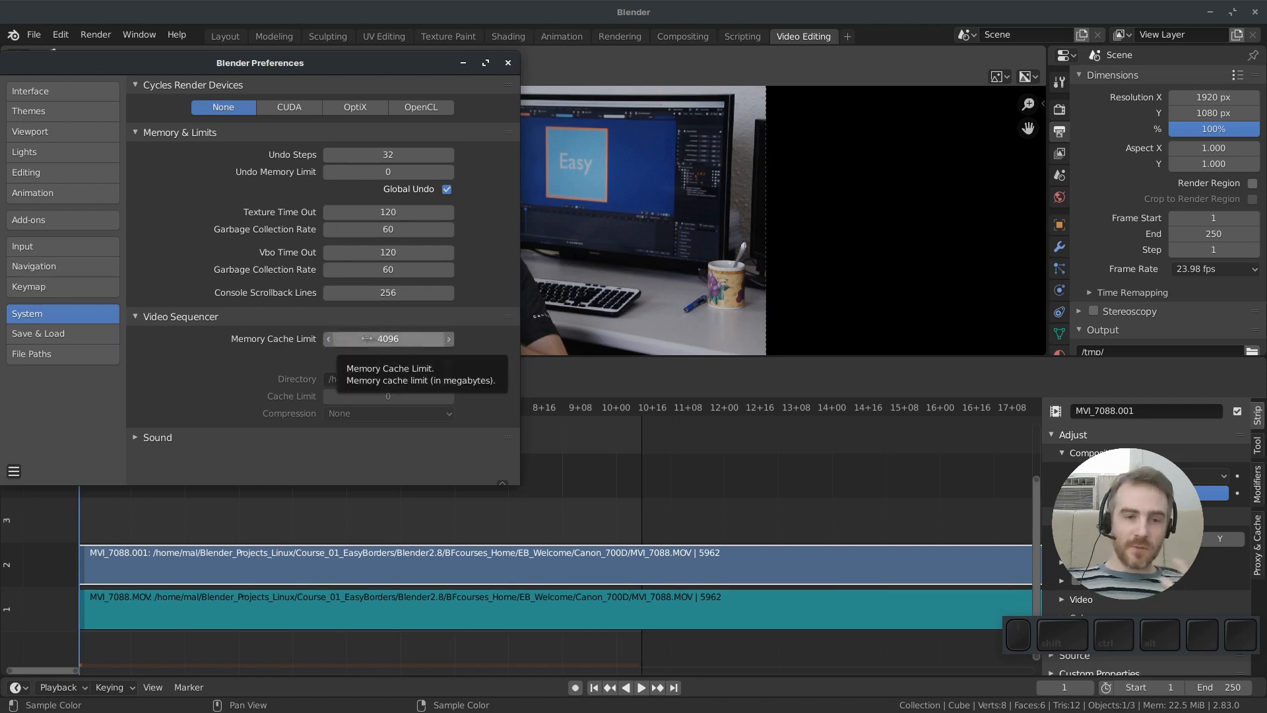
left_click(446, 361)
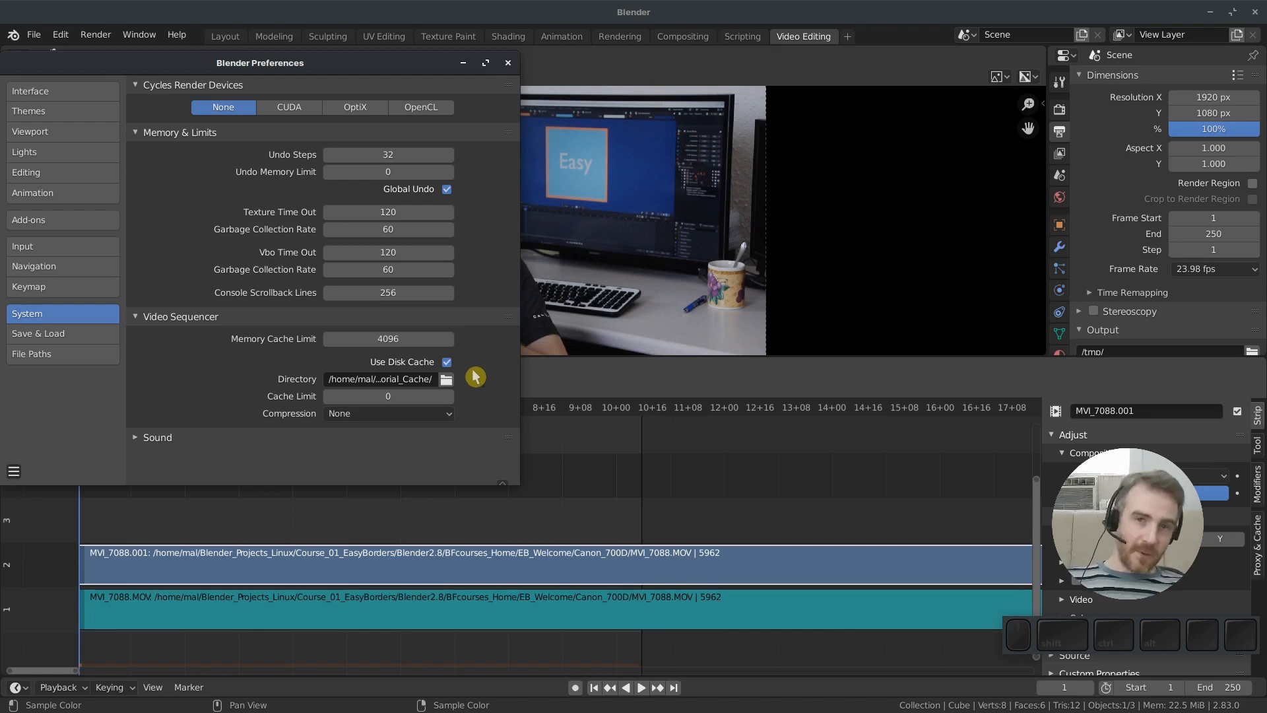
left_click(447, 361)
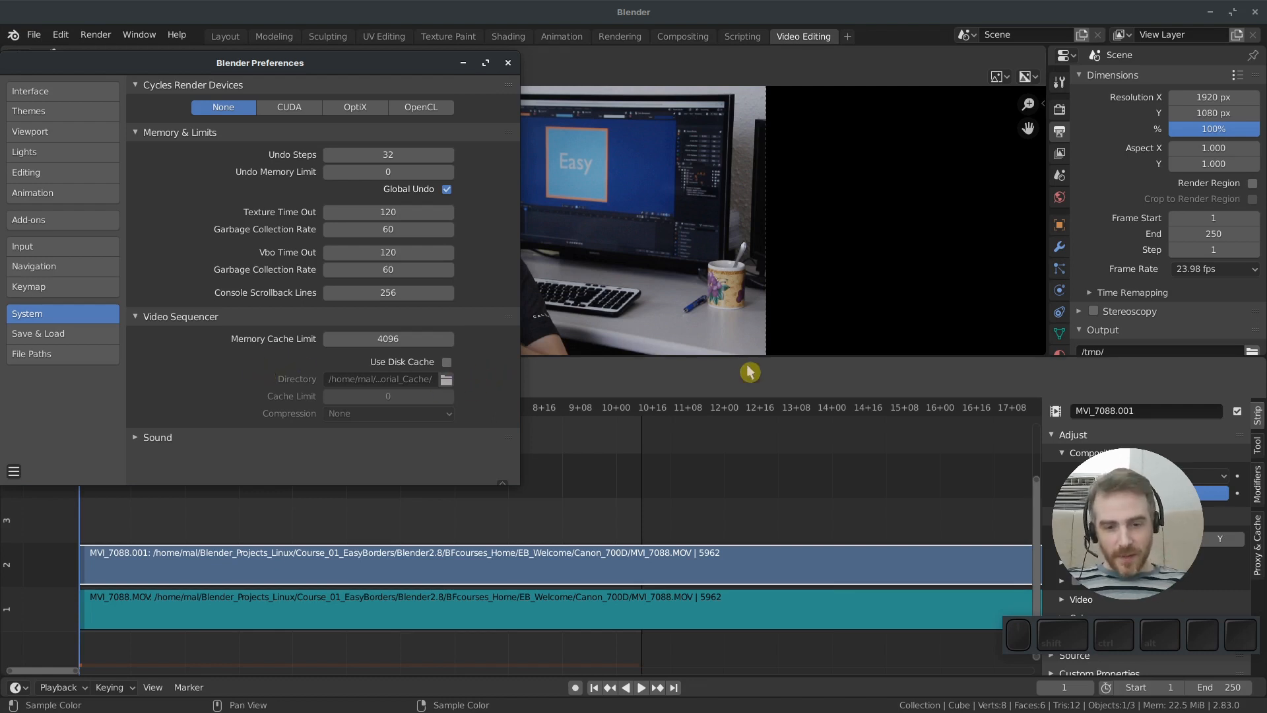
left_click(508, 62)
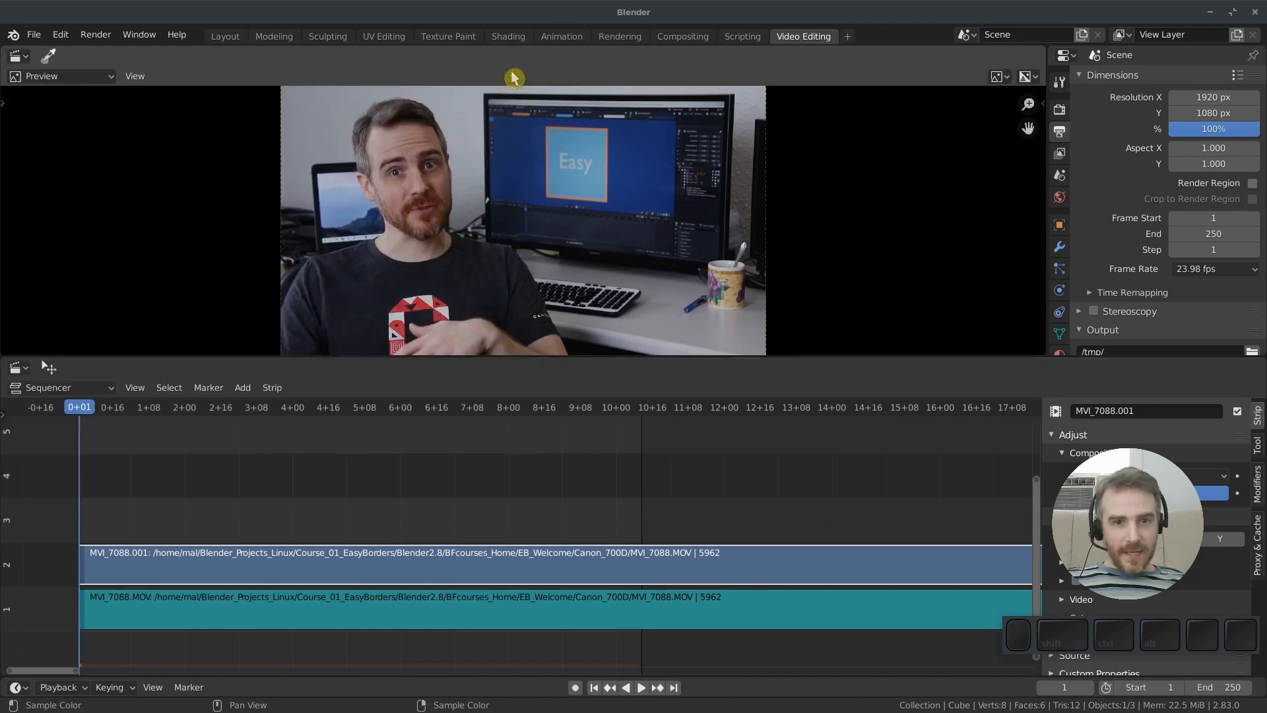
- Switch to the browser, open commit 271231f58e from the release notes in a new tab, and highlight its thicker and clearer selection indication entry
key("alt+Tab")
left_click_drag(282, 308, 496, 313)
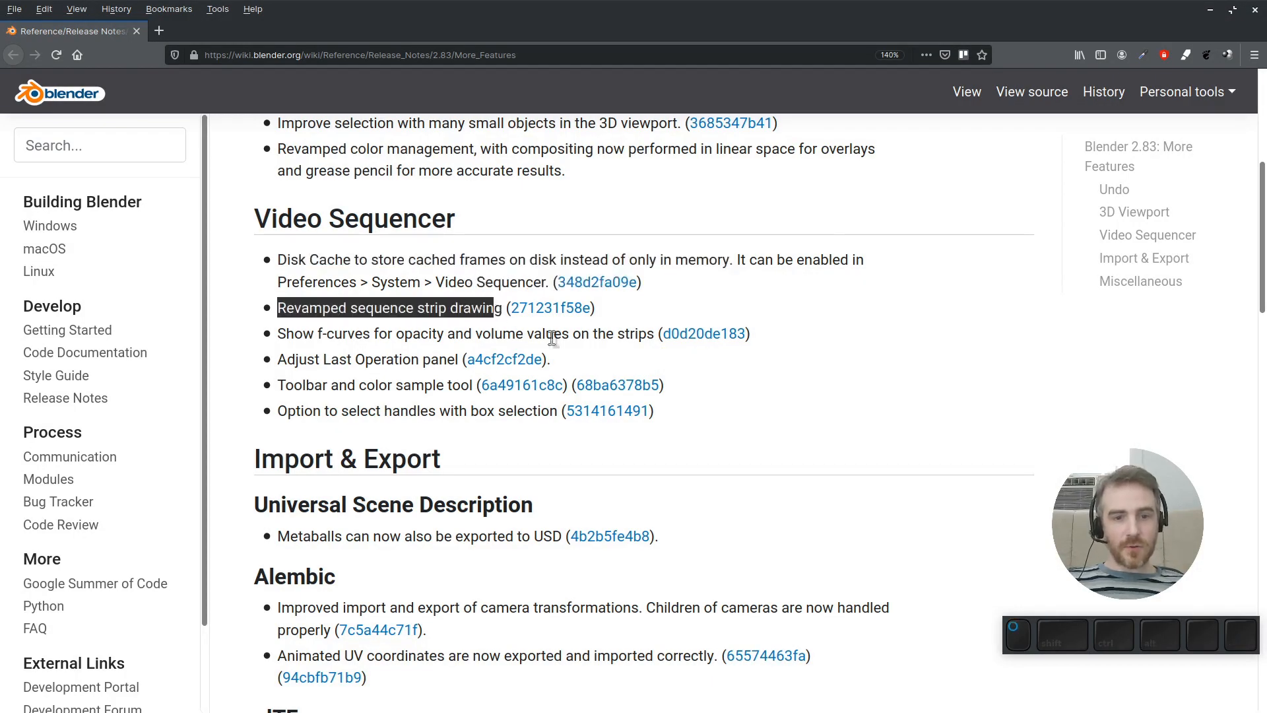
middle_click(552, 308)
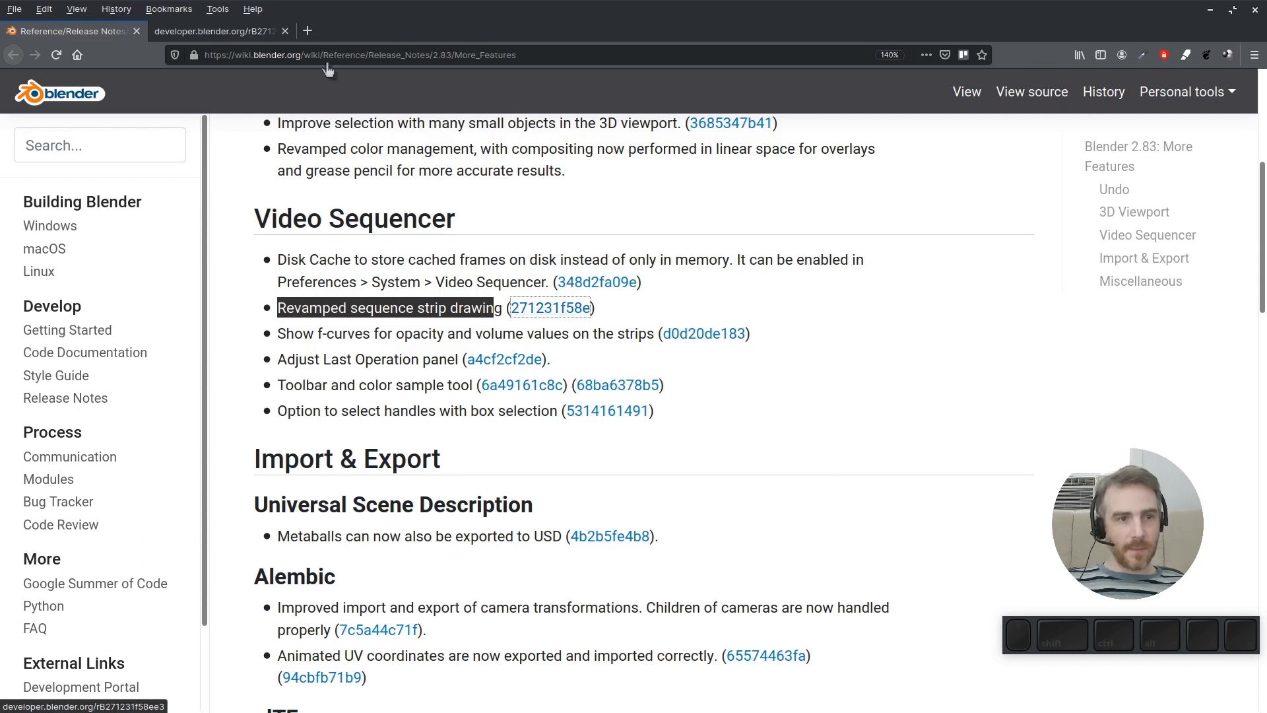
left_click(200, 31)
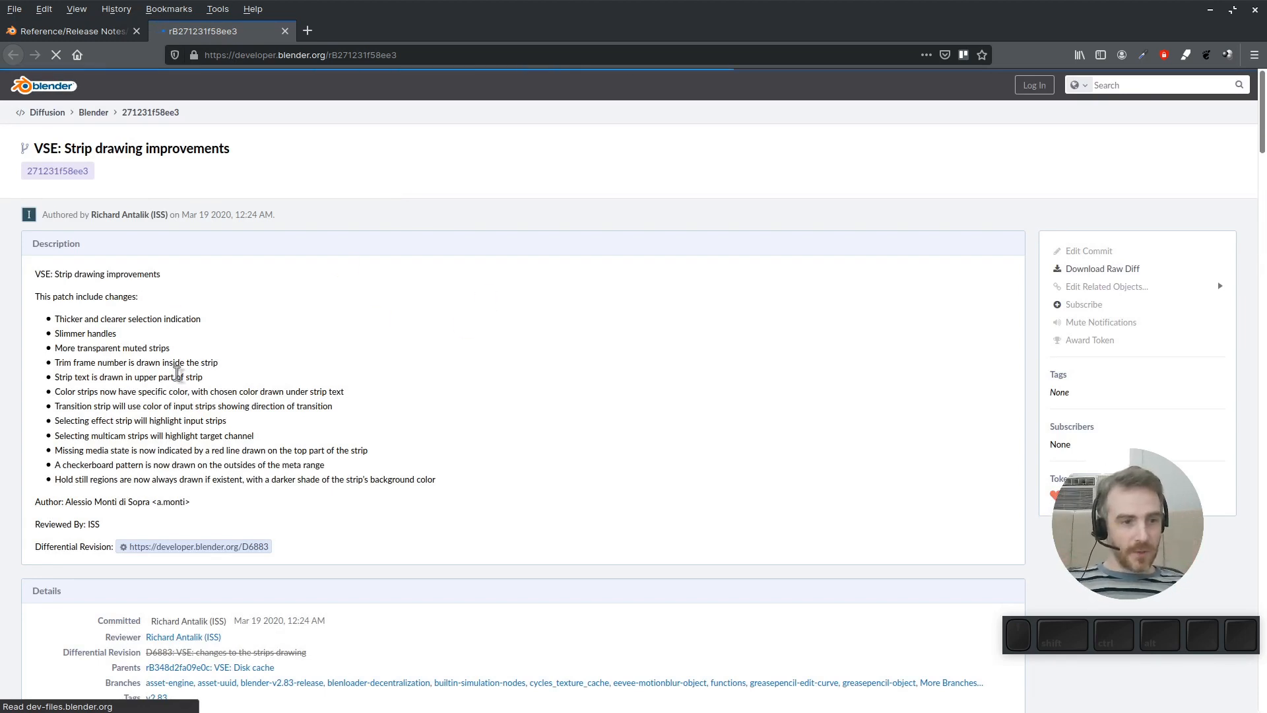
scroll(180, 379, "up", 4, "ctrl")
scroll(179, 379, "up", 5, "ctrl")
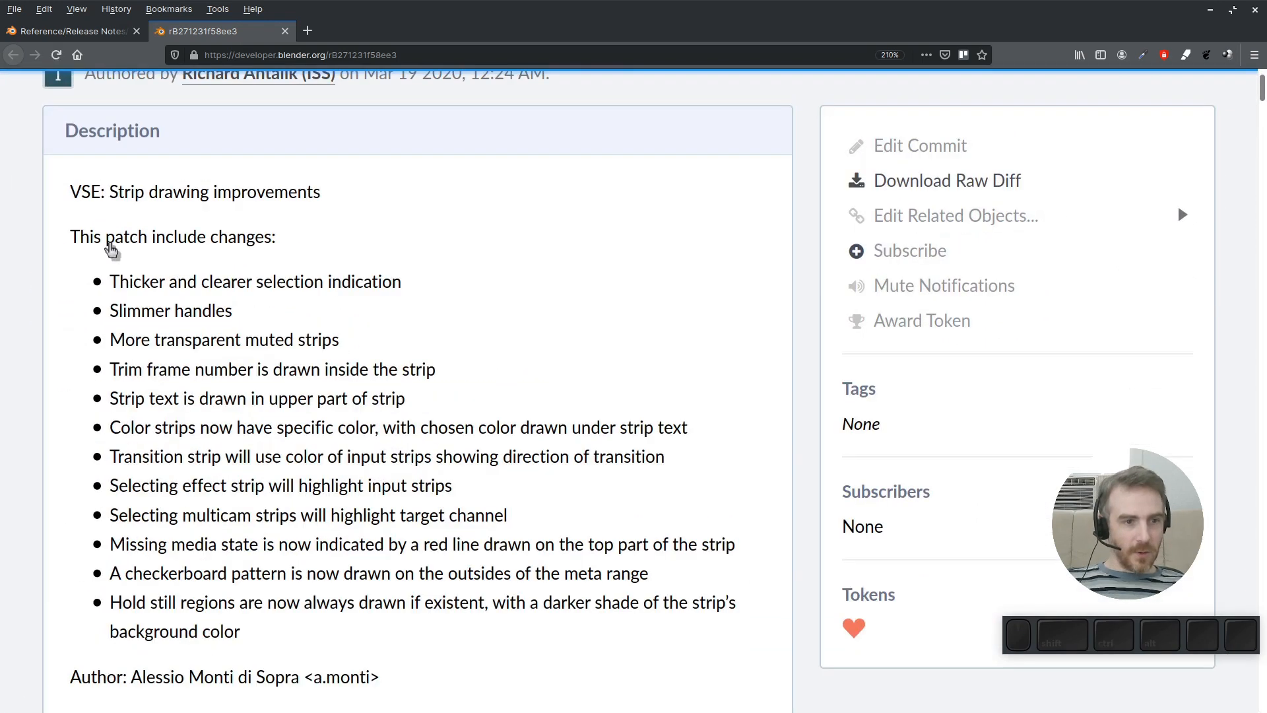
left_click_drag(122, 285, 446, 297)
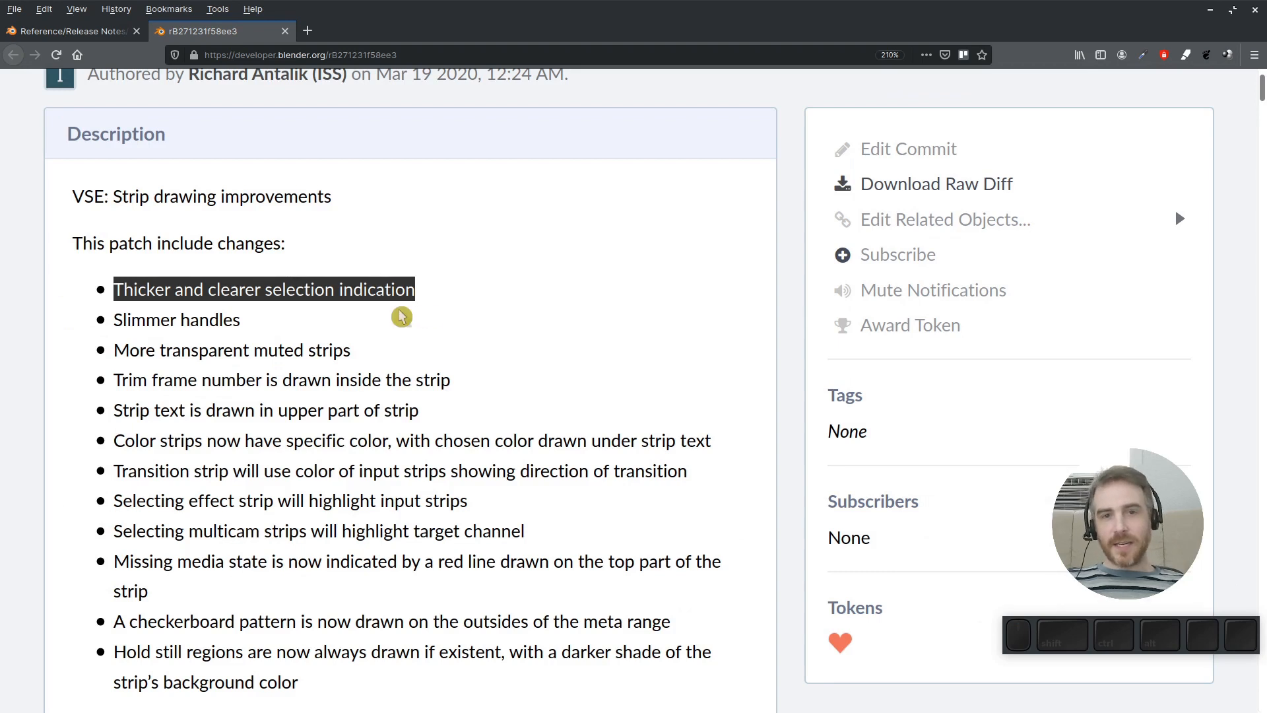
- Switch to Blender and add the sound strip in channel 1 to the selection, making it the active strip
key("alt+Tab")
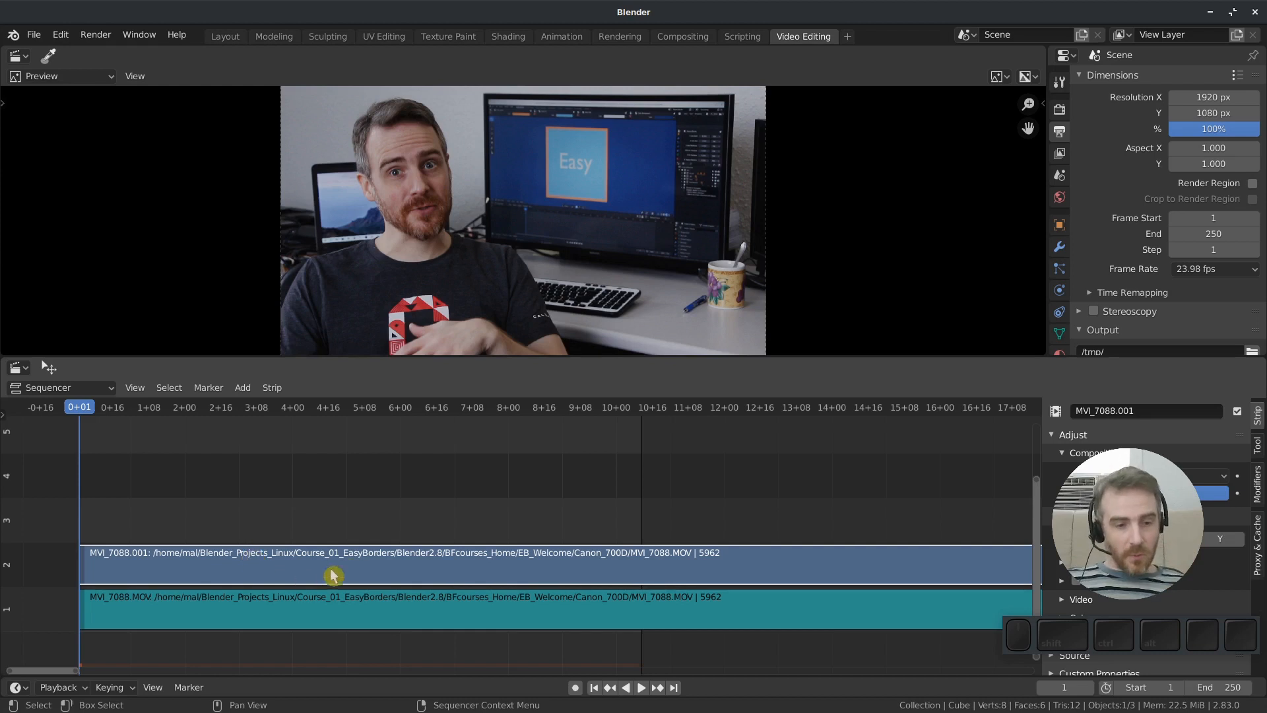
left_click(350, 613, "shift")
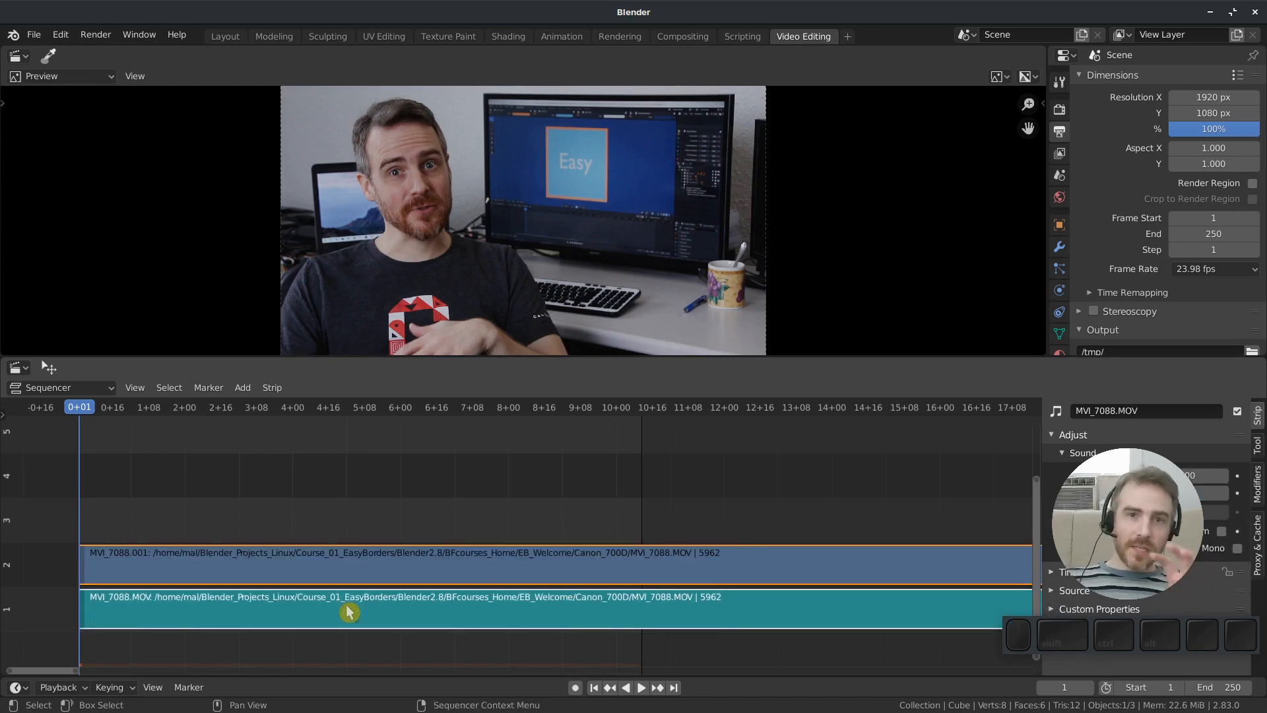
- In the Layout workspace, add the camera to the cube's selection and reselect only the cube
left_click(231, 36)
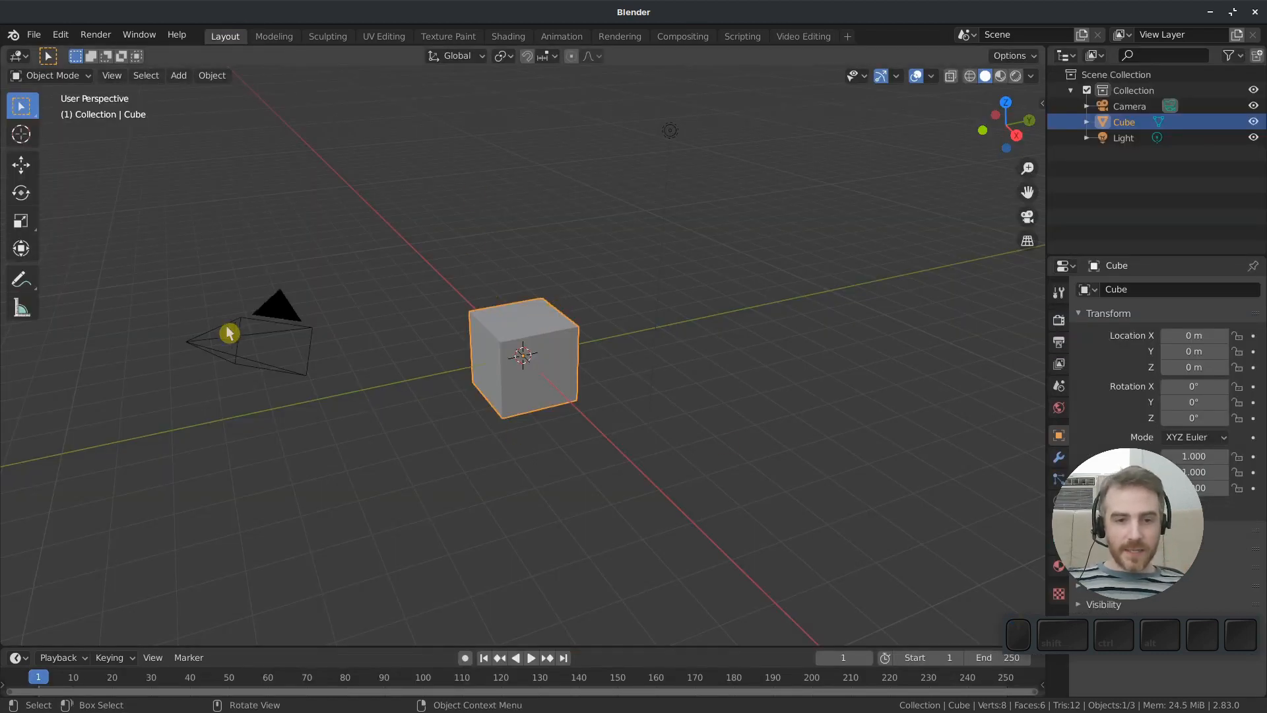
left_click(293, 330, "shift")
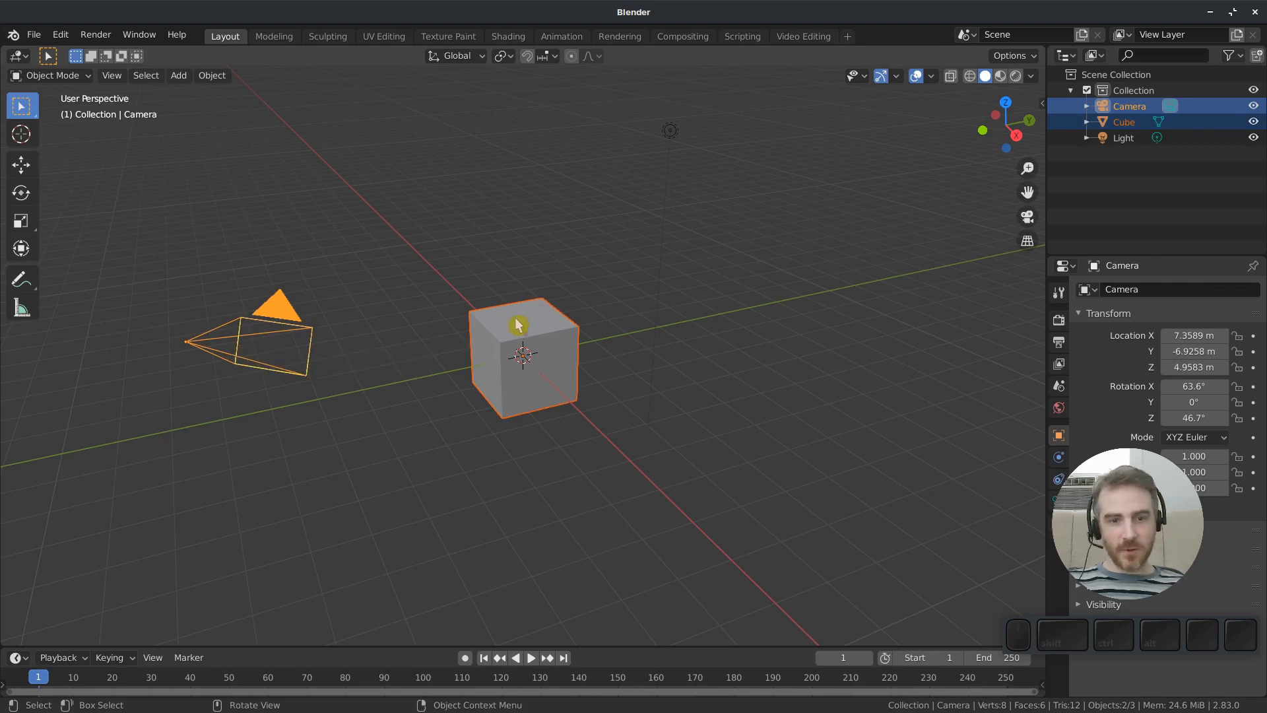
left_click(523, 339)
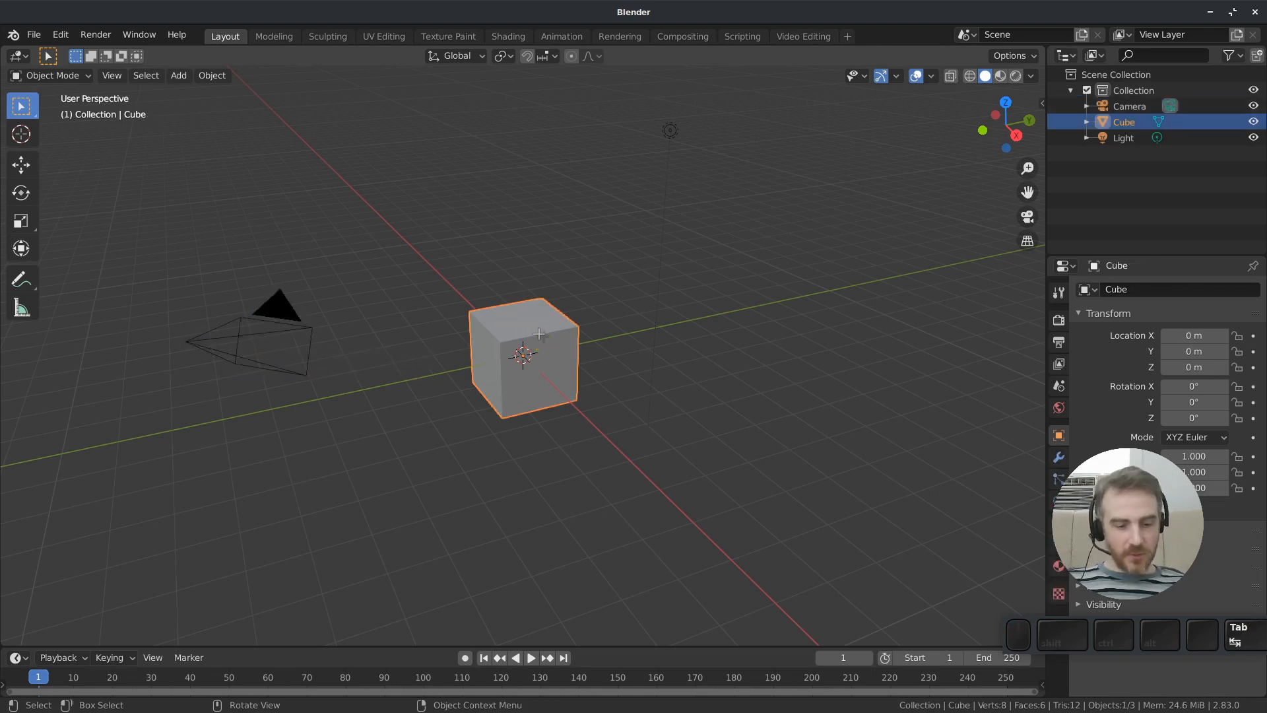
- Enter Edit Mode on the cube and select the four vertices of its top face one after another
key("Tab")
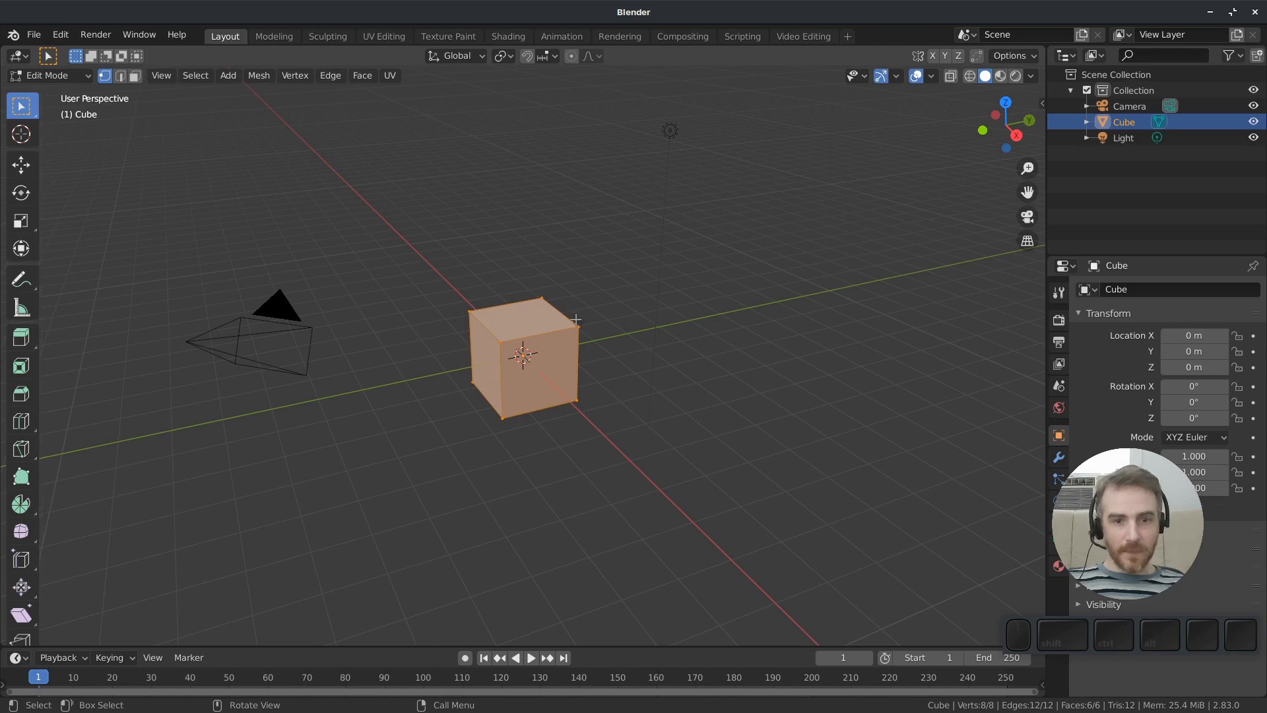
left_click(543, 297)
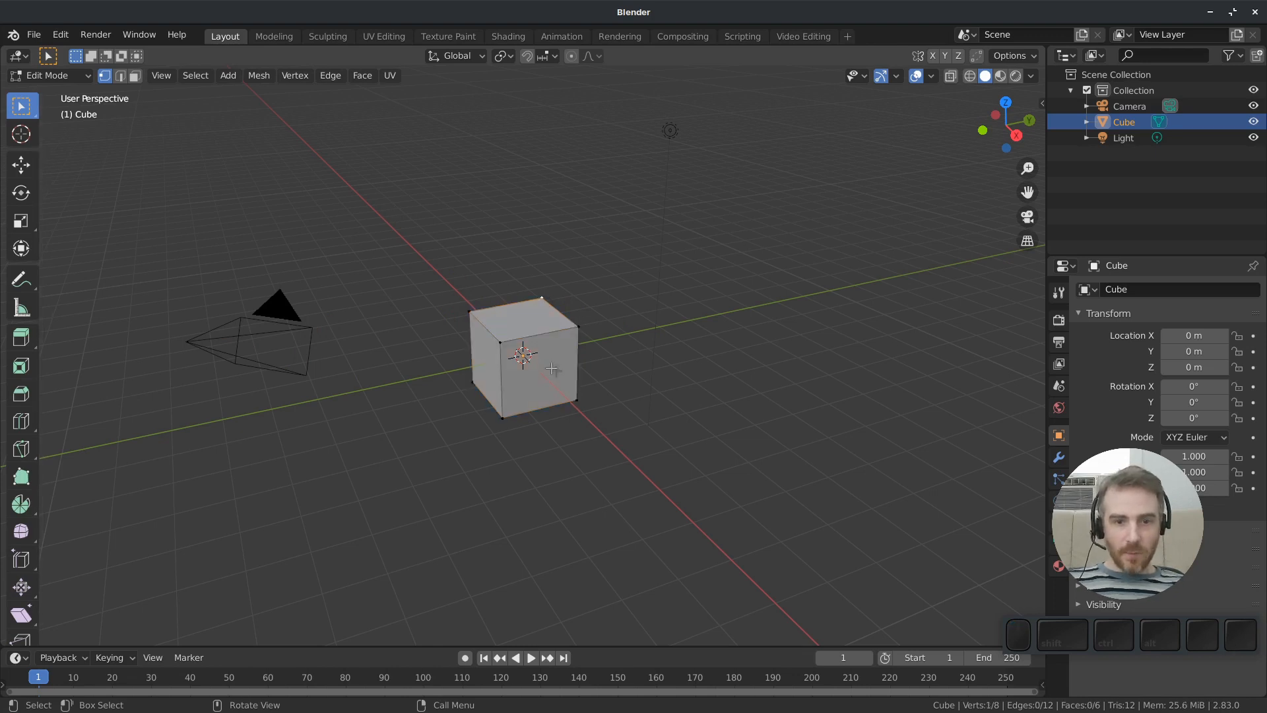
key("shift")
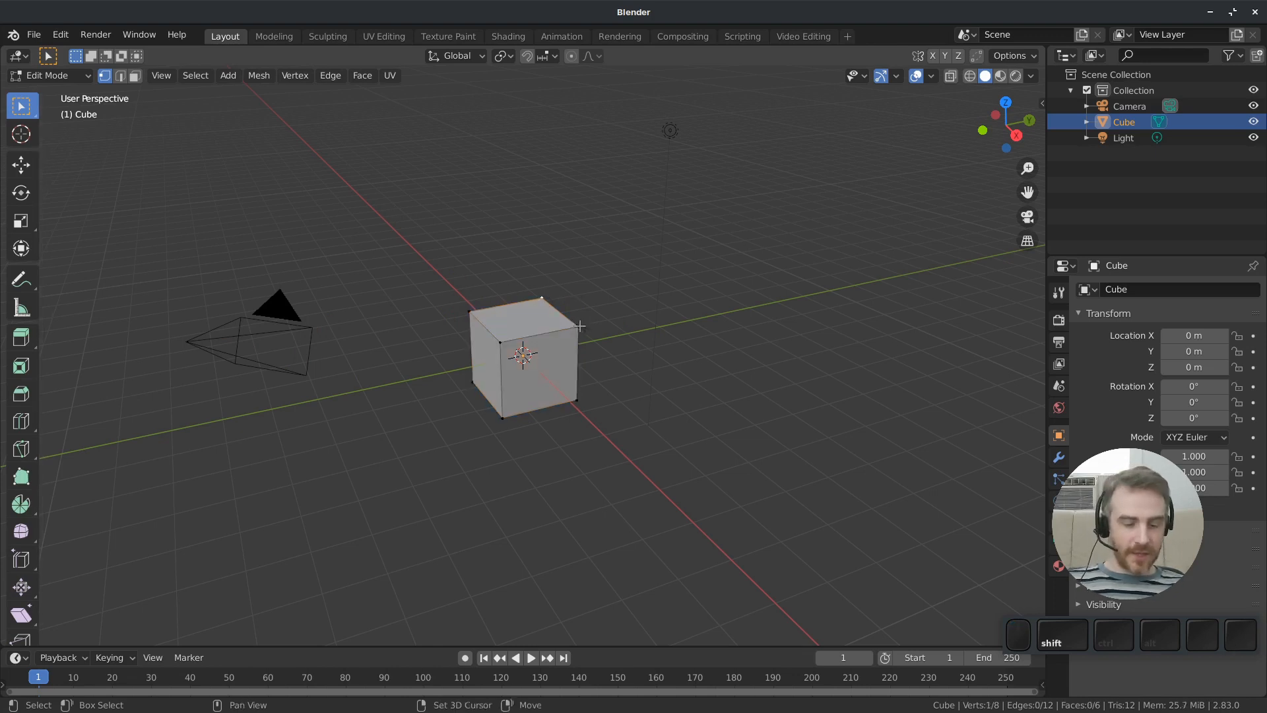
left_click(467, 311, "shift")
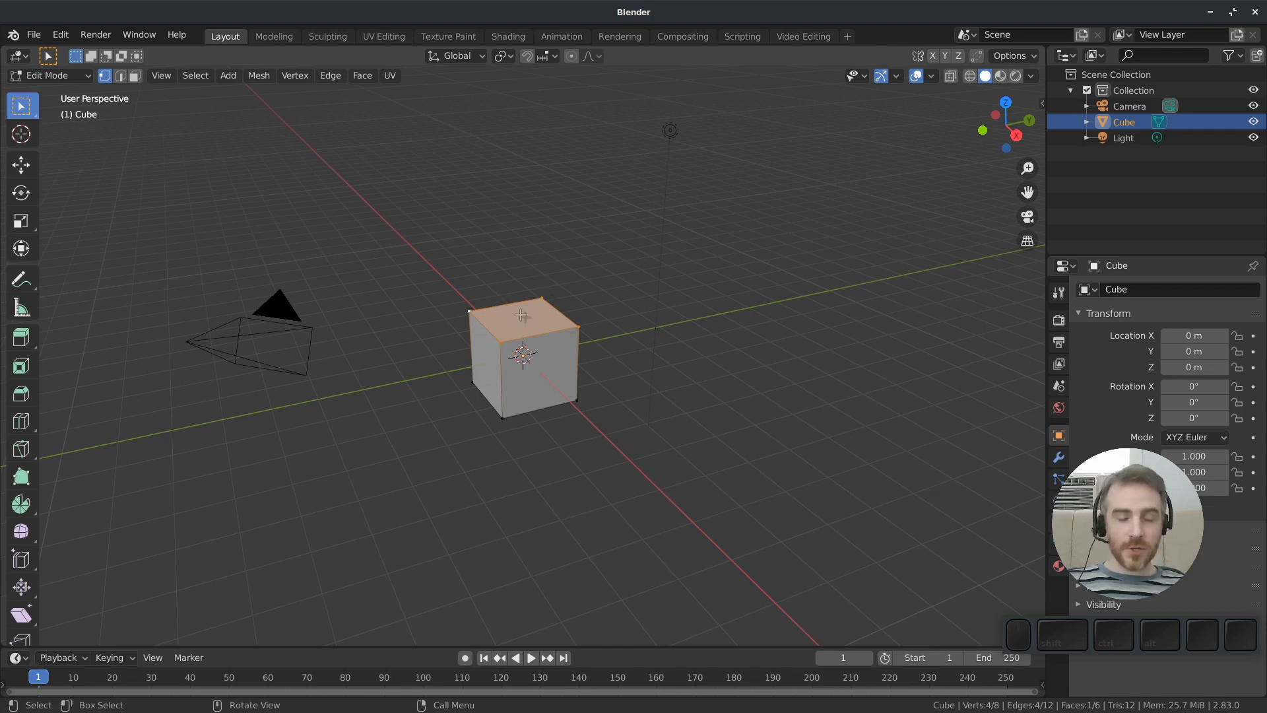
- Return to the Video Editing workspace and select the movie strip, adding the sound strip as the active one
left_click(803, 37)
left_click(416, 577)
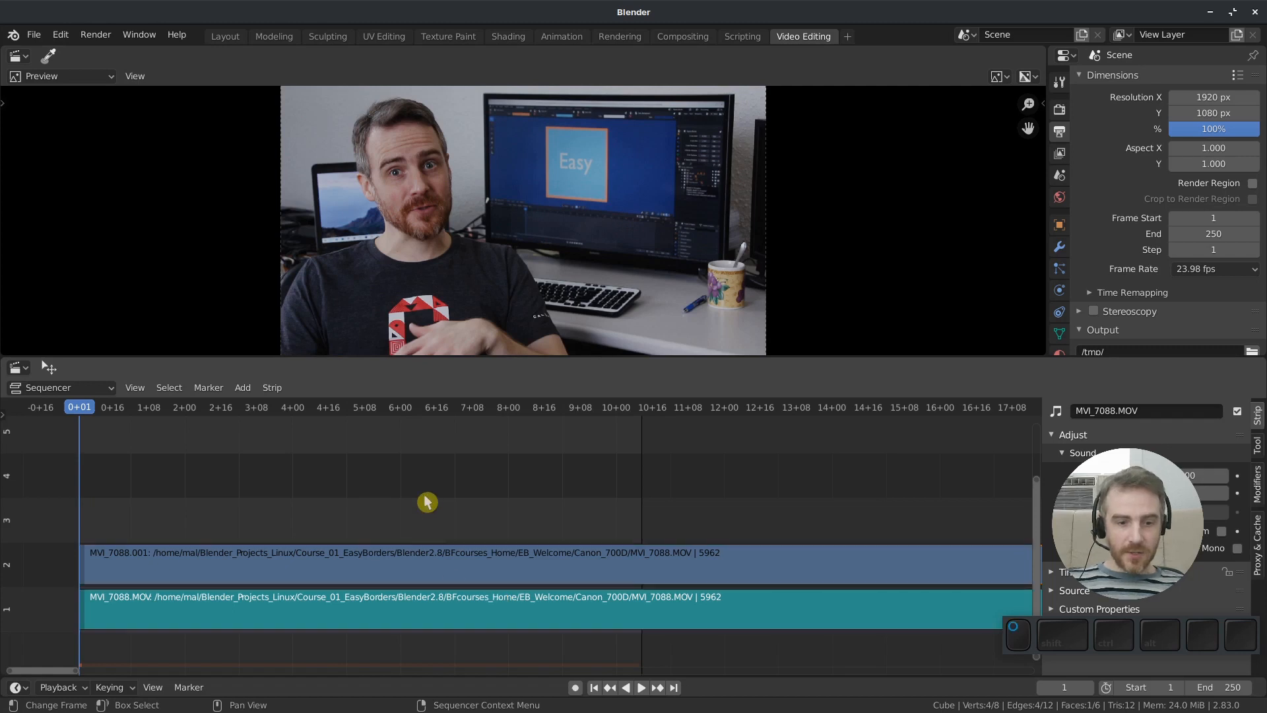
left_click(430, 620, "shift")
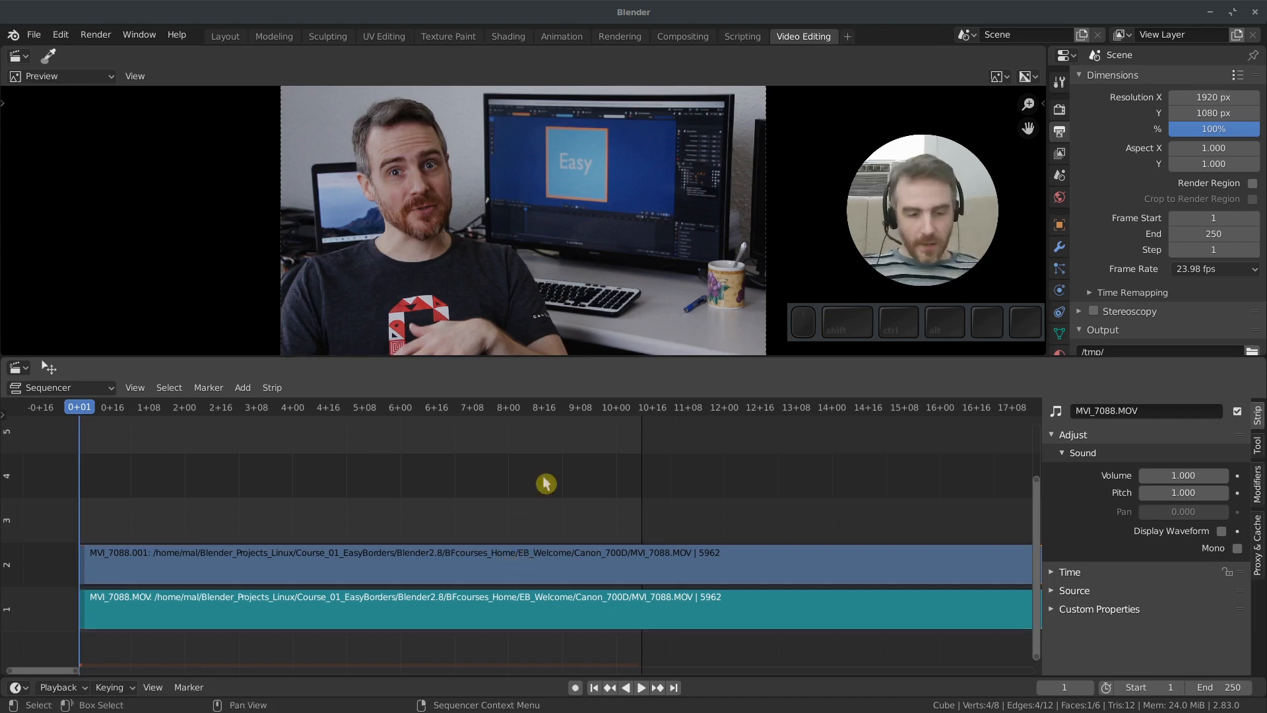
- Highlight the Slimmer handles entry in the browser's commit description, clear the highlight, and switch back to Blender
key("alt+Tab")
key("alt+Tab")
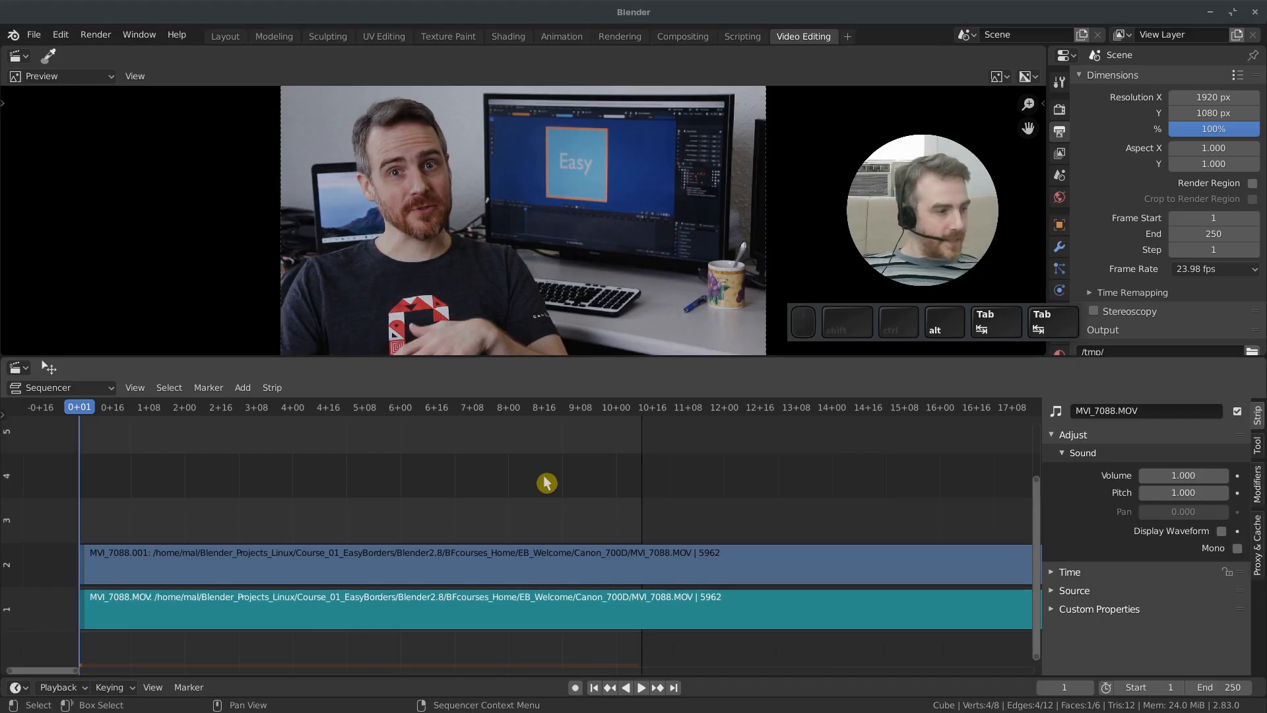
left_click_drag(322, 333, 123, 319)
left_click(355, 383)
key("alt+Tab")
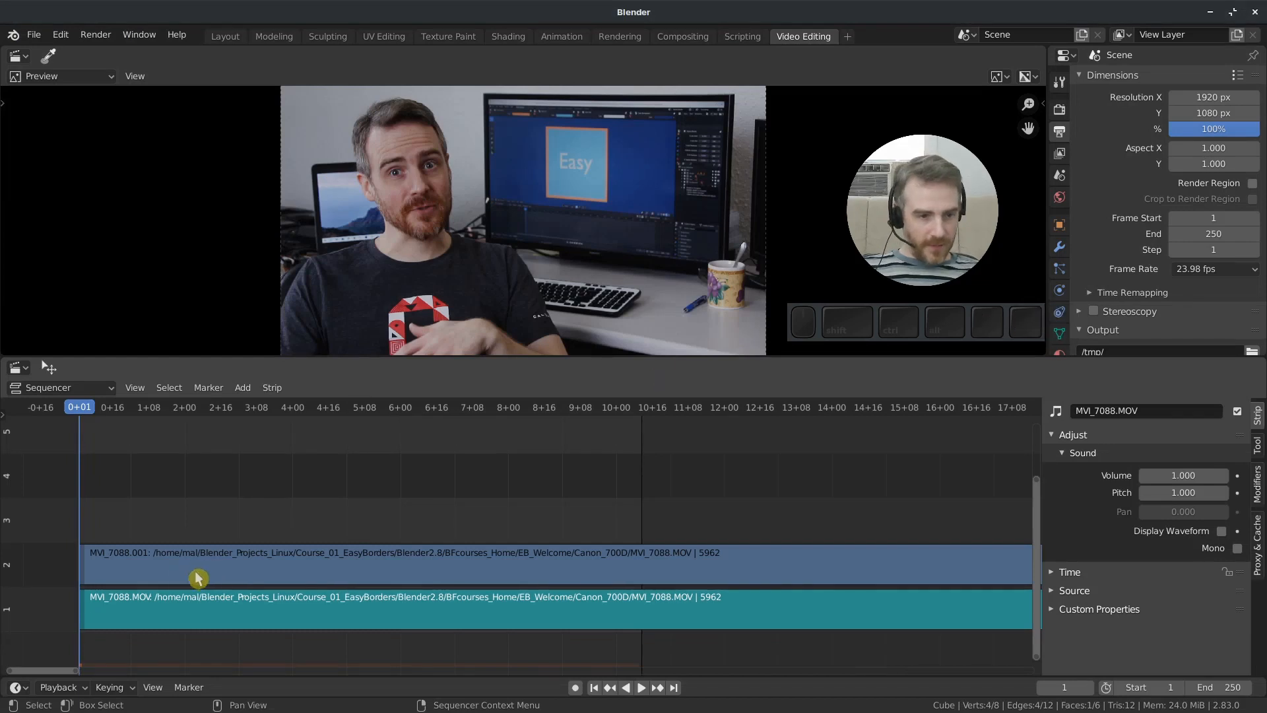
- Select the start handle of the movie strip in channel 2, followed by the sound strip in channel 1
left_click(228, 566)
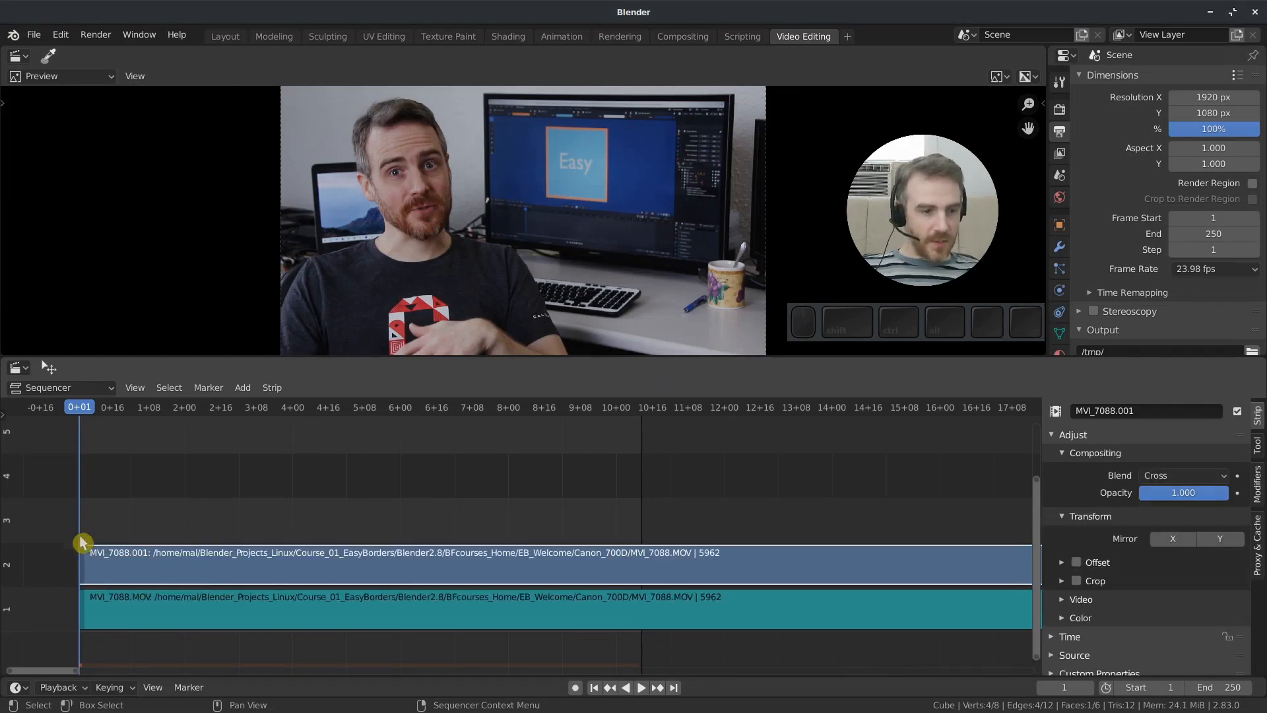
scroll(297, 531, "left", 5, "ctrl")
key("b")
left_click_drag(346, 509, 415, 654)
middle_click_drag(575, 599, 500, 602, "ctrl")
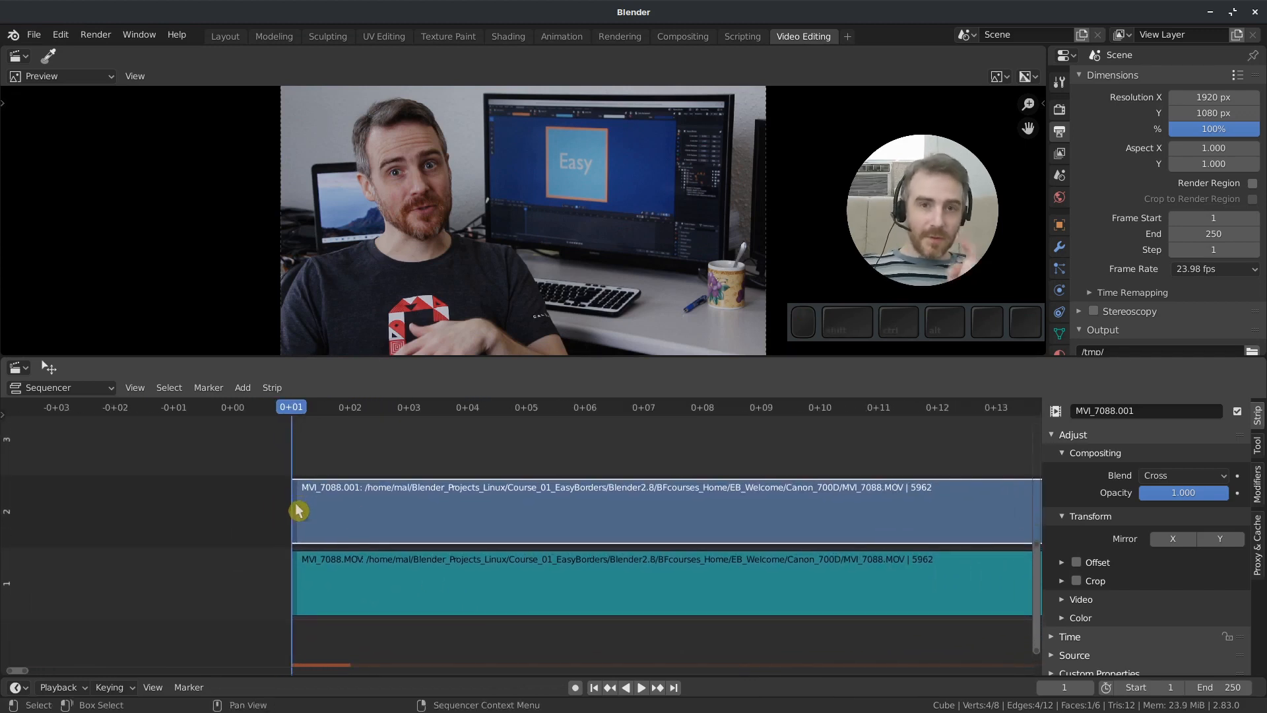
left_click(295, 513)
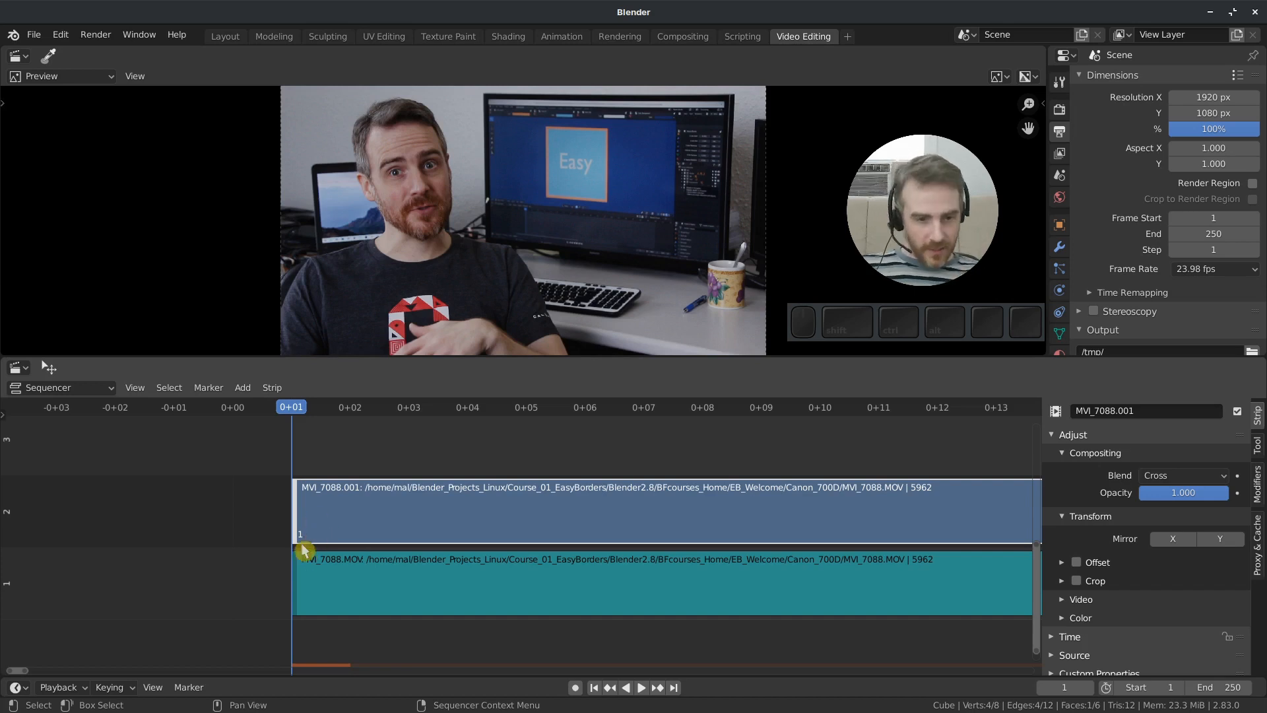
left_click(444, 596)
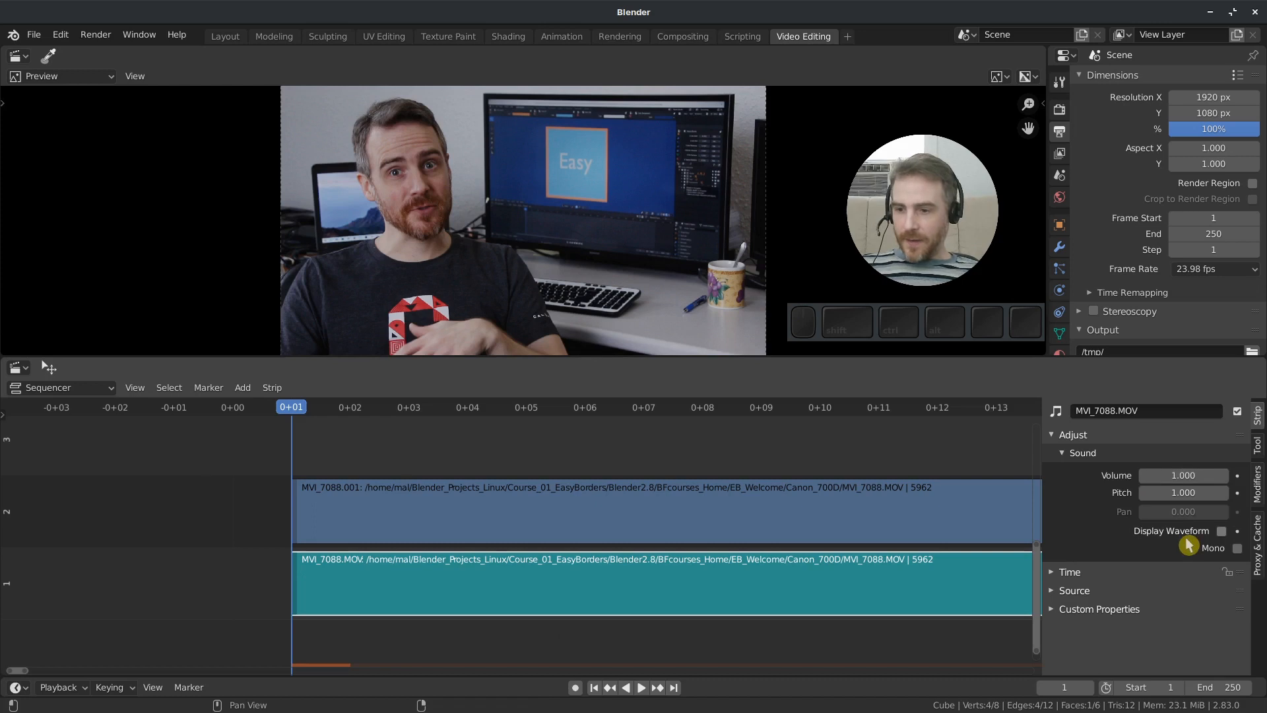
- Turn on the waveform display for the sound strip in channel 1
left_click(1222, 532)
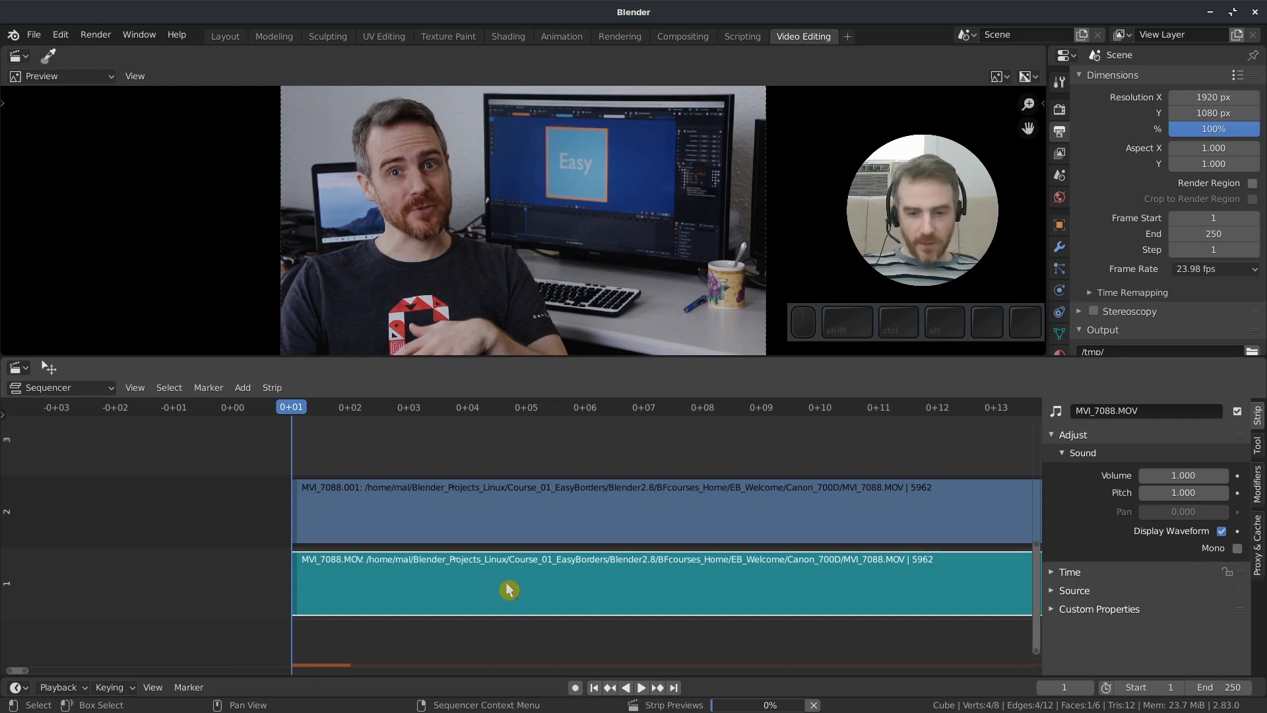
middle_click_drag(635, 637, 604, 632, "ctrl")
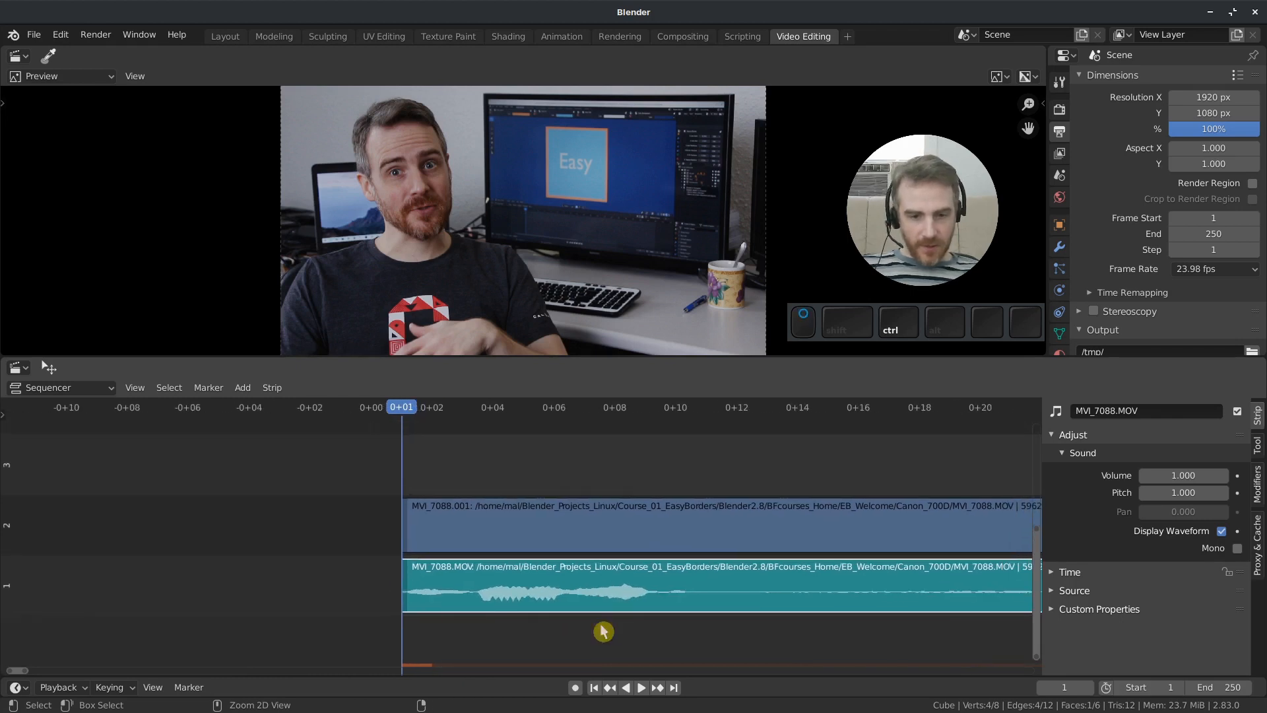
- Trim the sound strip's start handle to frame 5, and after examining the trimmed edge bring it back to frame 1
left_click_drag(406, 594, 526, 591)
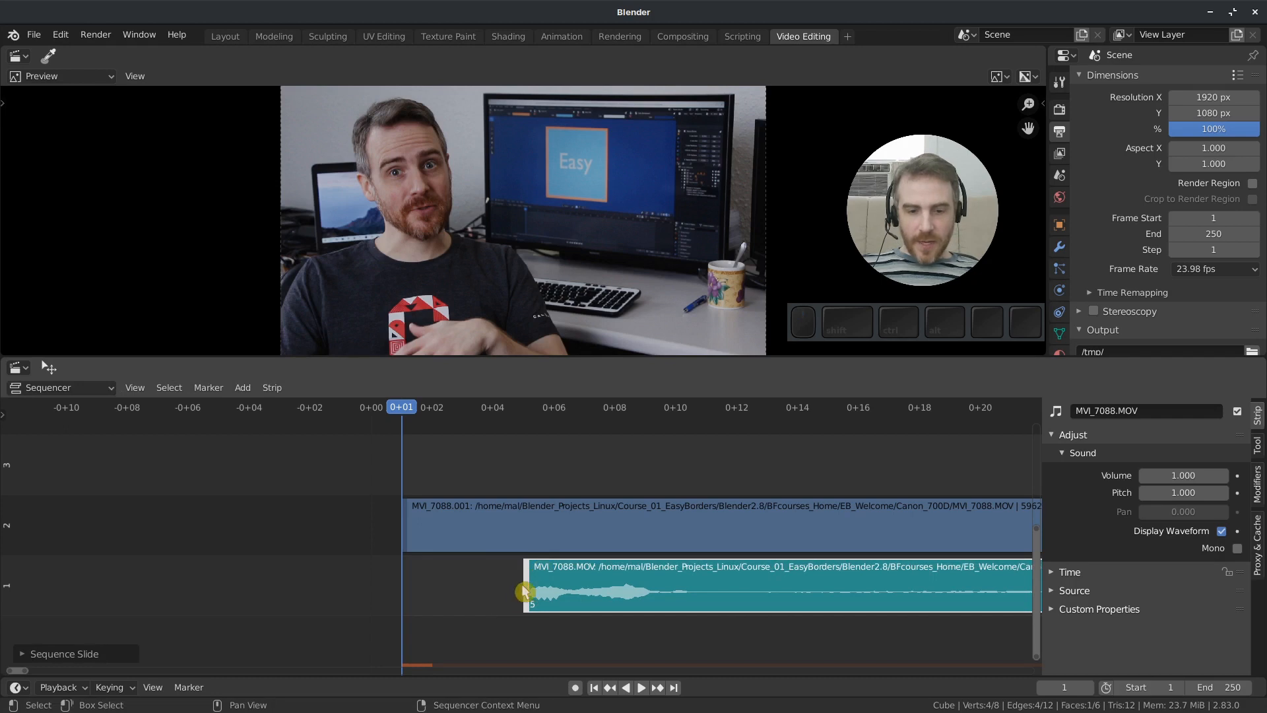
scroll(664, 618, "down", 12)
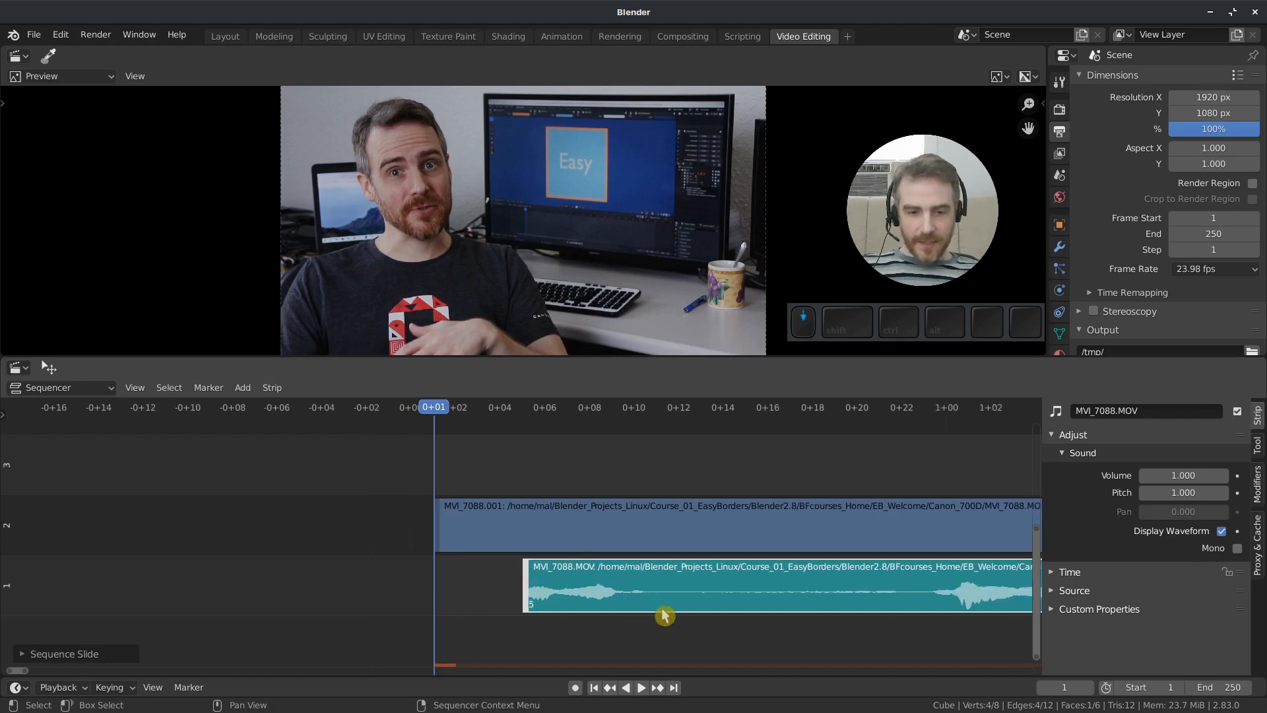
scroll(556, 616, "down", 3)
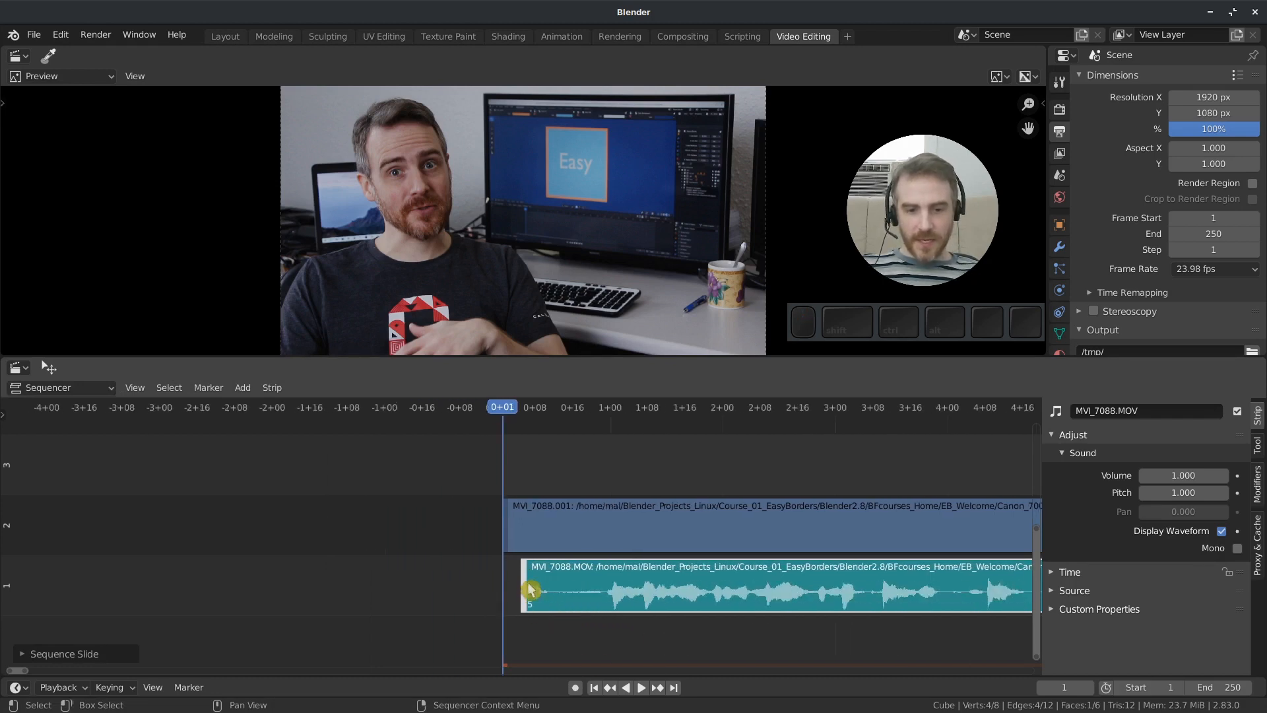
scroll(528, 598, "down", 3)
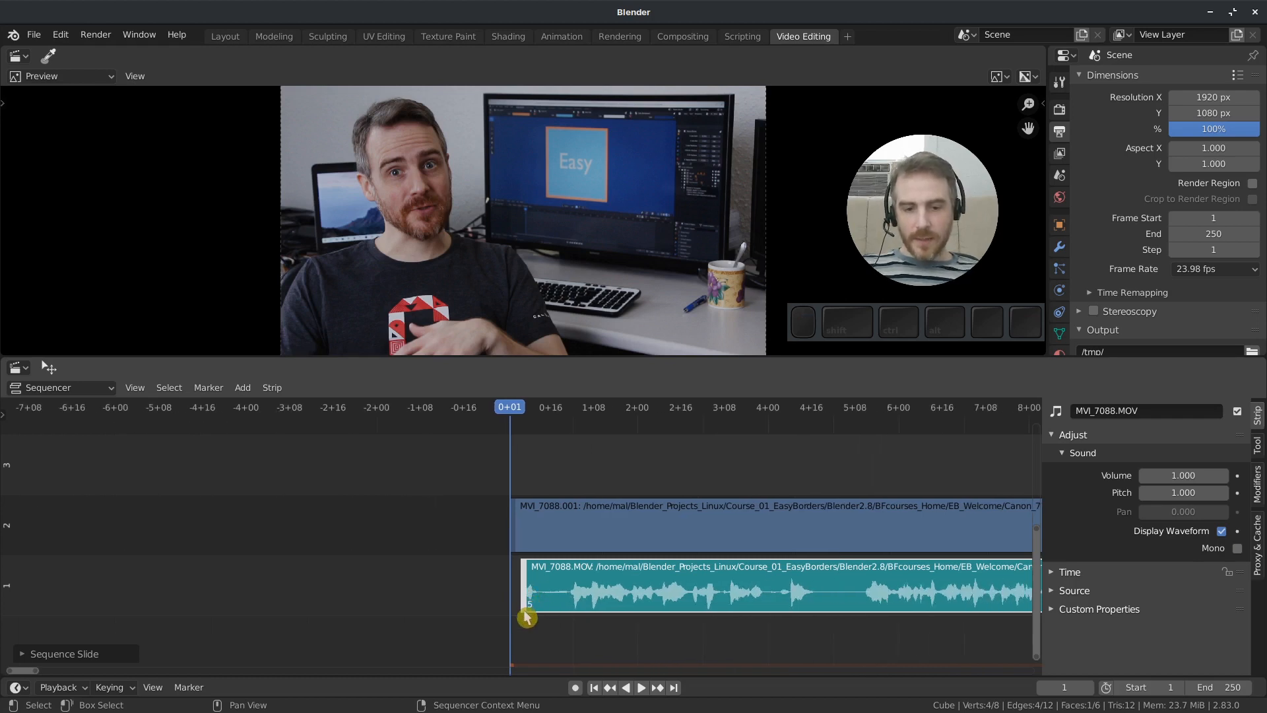
scroll(530, 624, "up", 15)
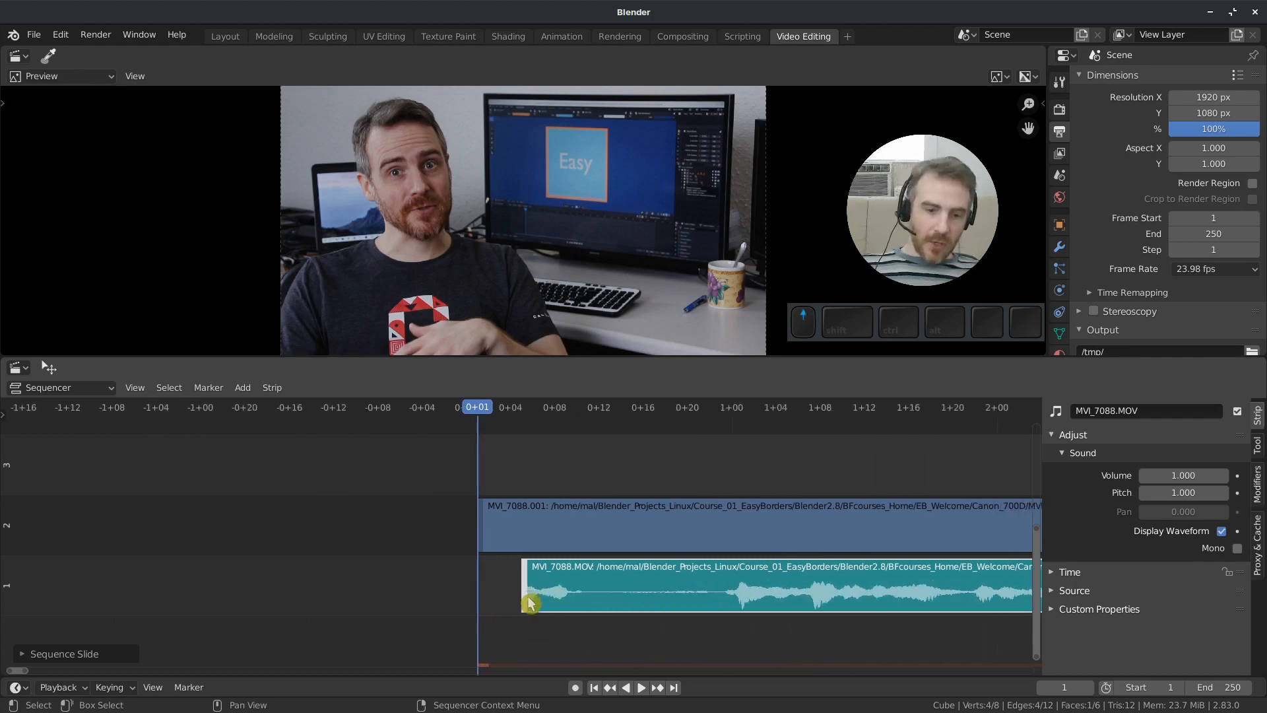
scroll(536, 606, "up", 4)
mouse_move(534, 603)
left_mouse_down()
mouse_move(489, 602)
mouse_move(534, 598)
left_mouse_up()
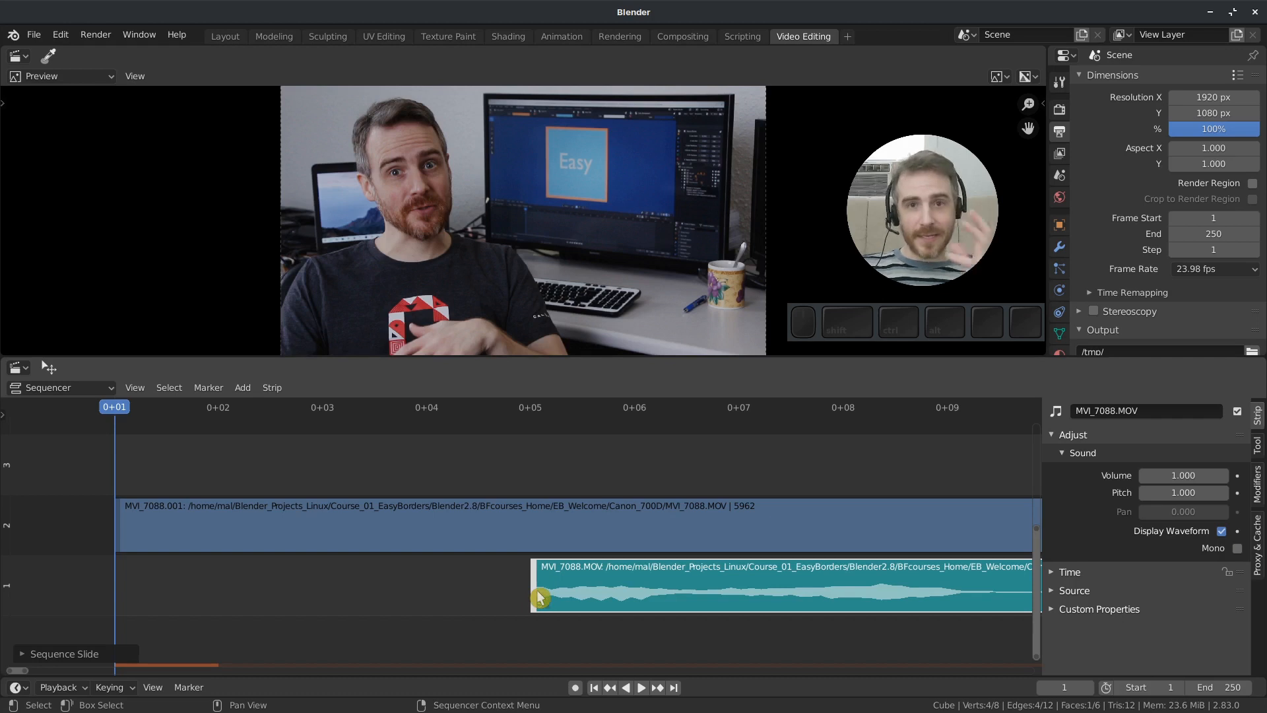
left_click_drag(550, 608, 142, 559)
middle_click_drag(881, 625, 586, 616, "ctrl")
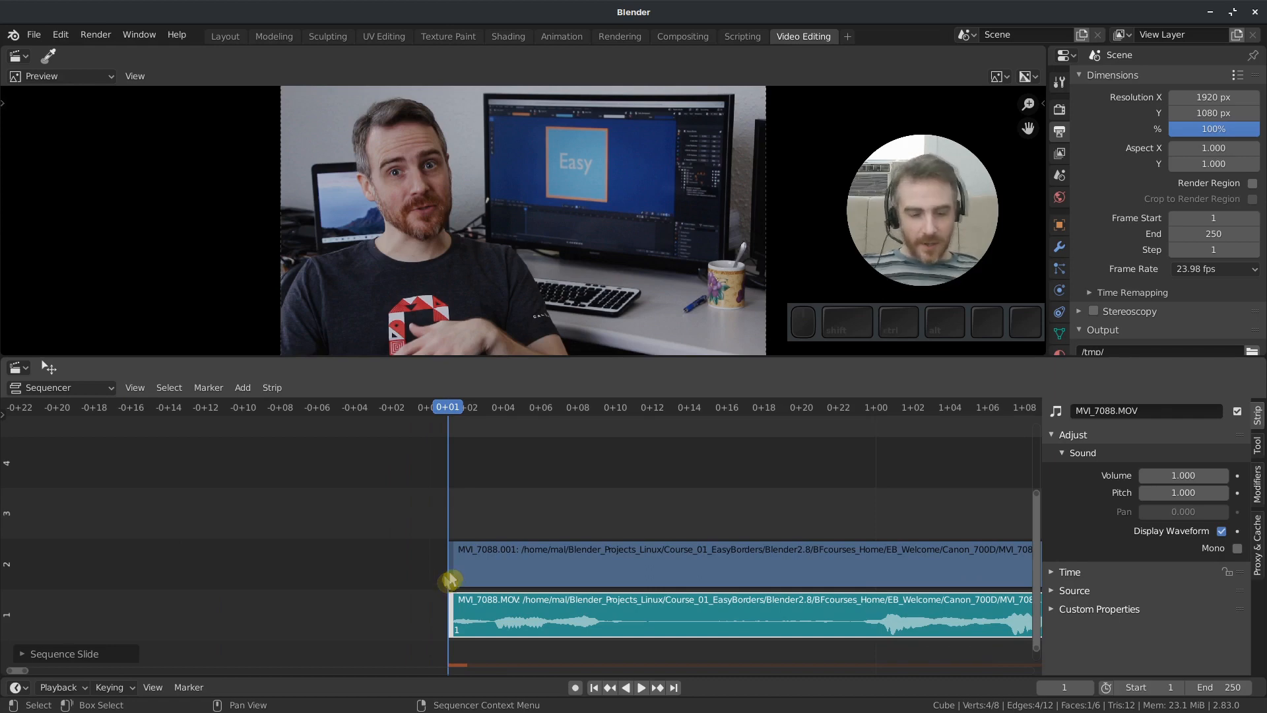
- Highlight the "More transparent muted strips" entry in the browser's commit description and switch back to Blender
key("alt+Tab")
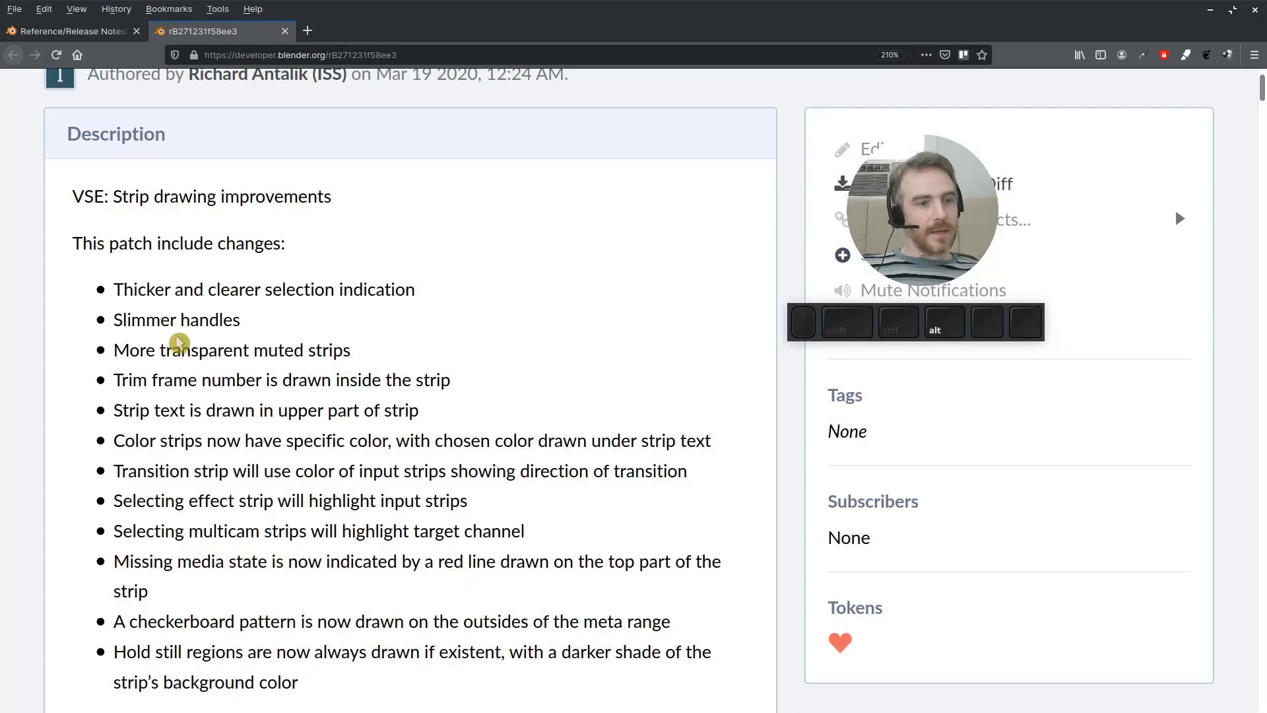
left_click_drag(379, 365, 114, 340)
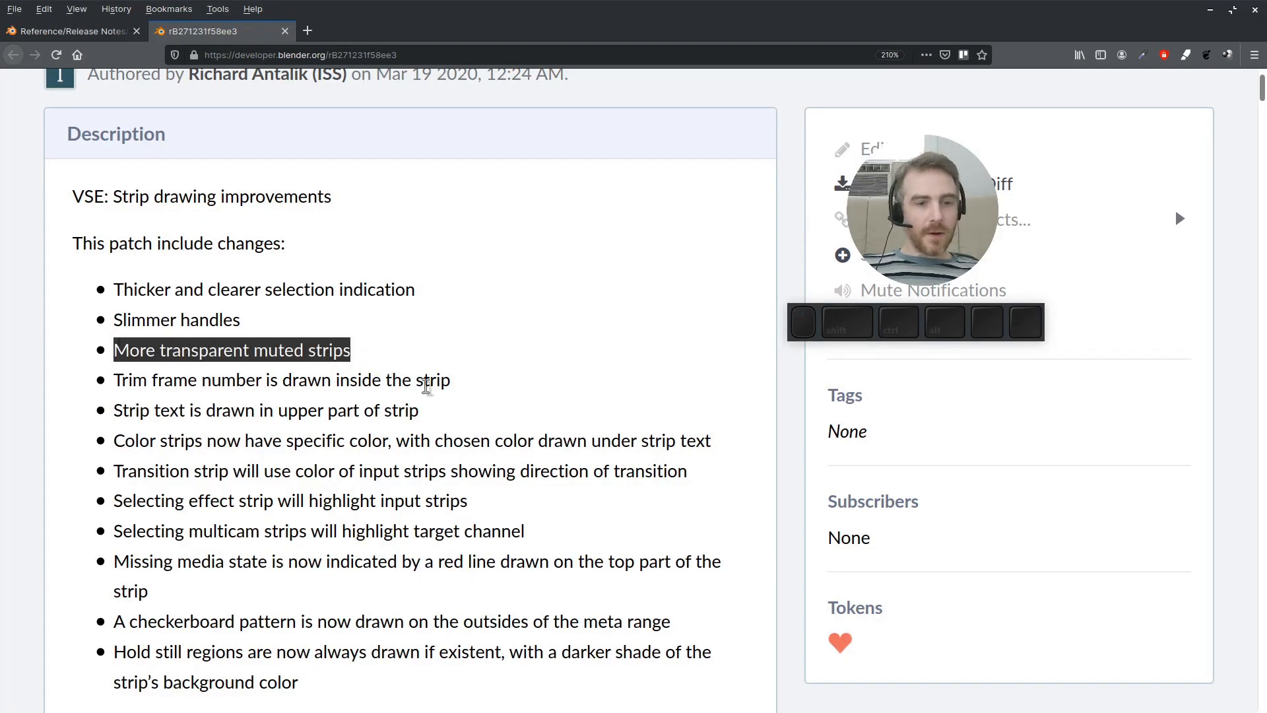
key("alt+Tab")
- Mute the movie strip in channel 2, followed by the sound strip in channel 1
left_click(528, 579)
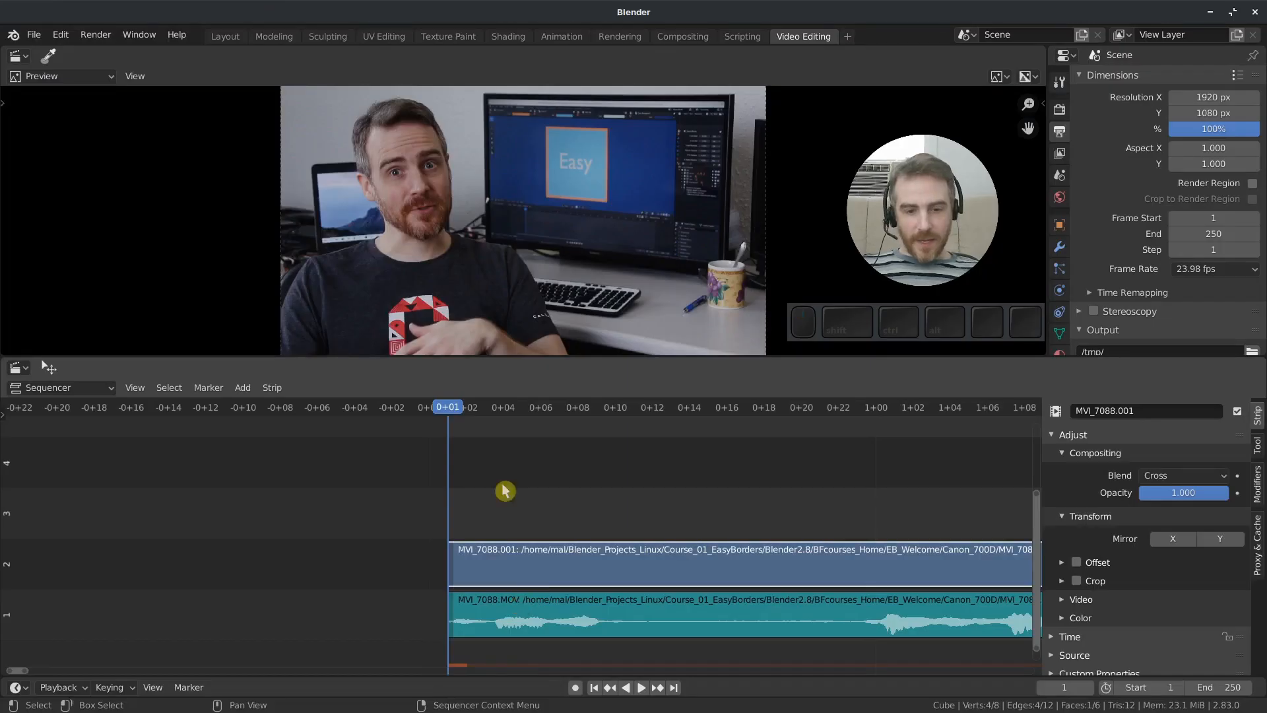
key("h")
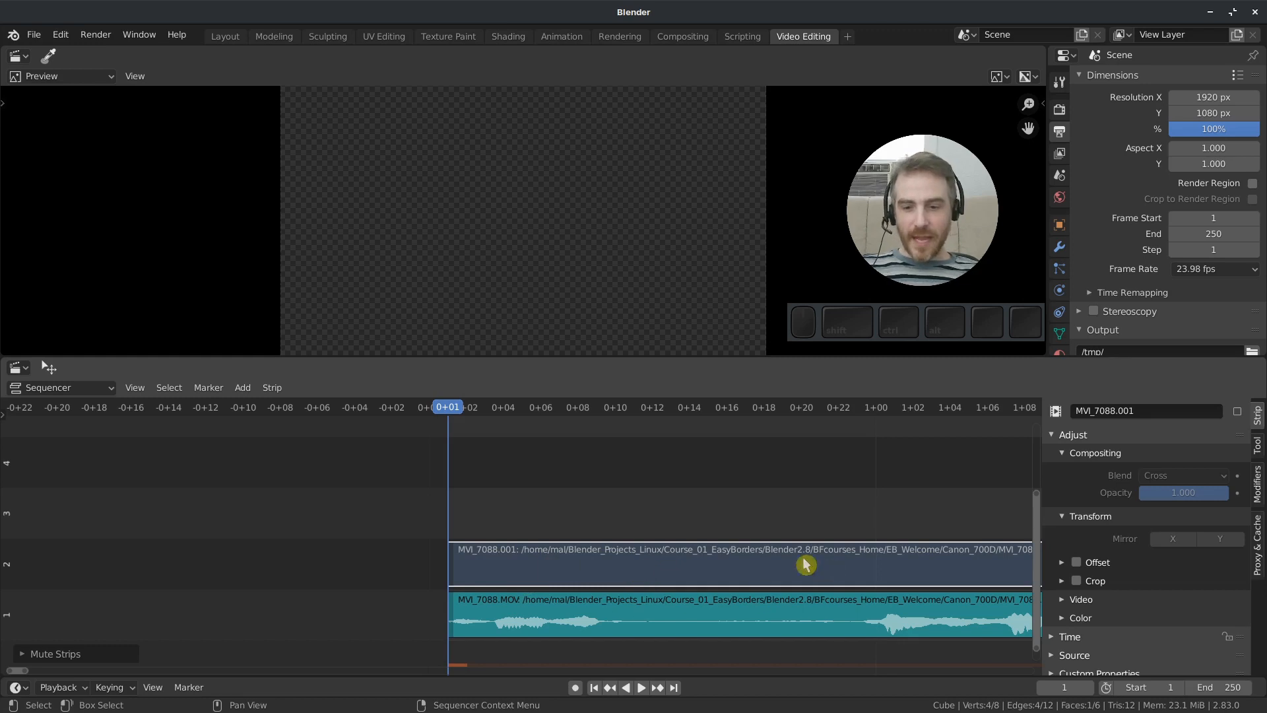
middle_click_drag(883, 573, 589, 556)
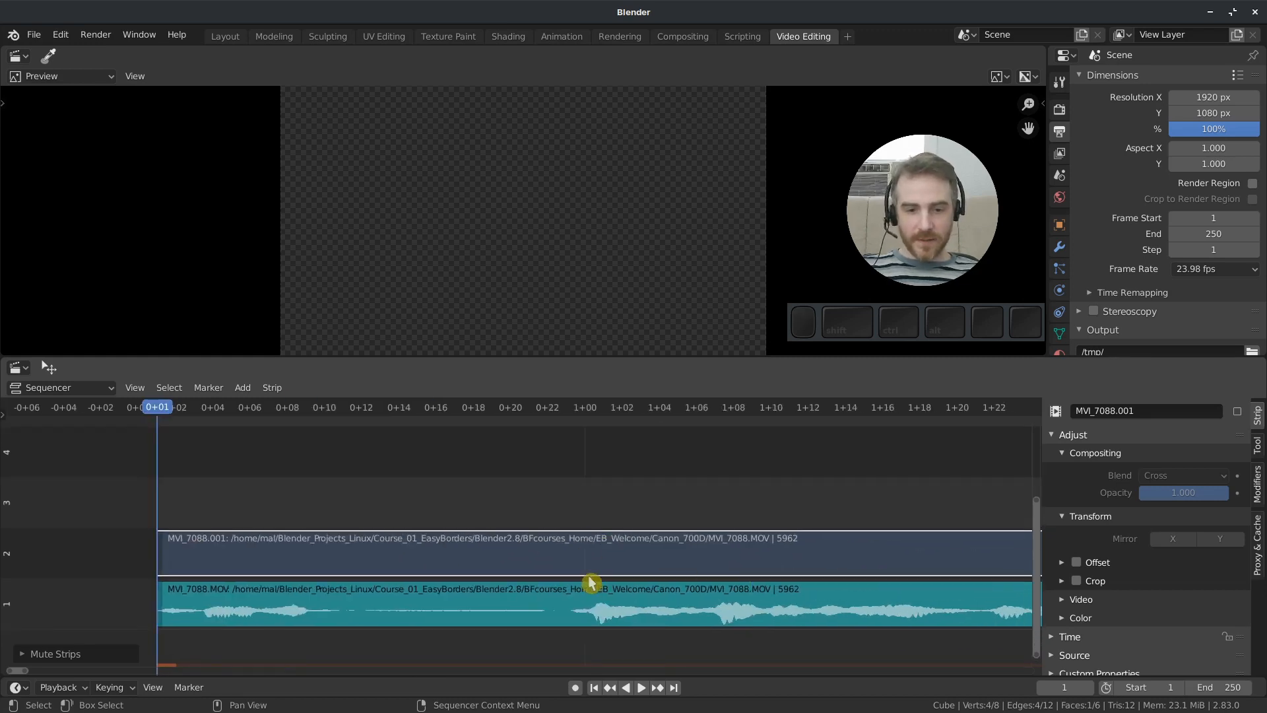
left_click(394, 620)
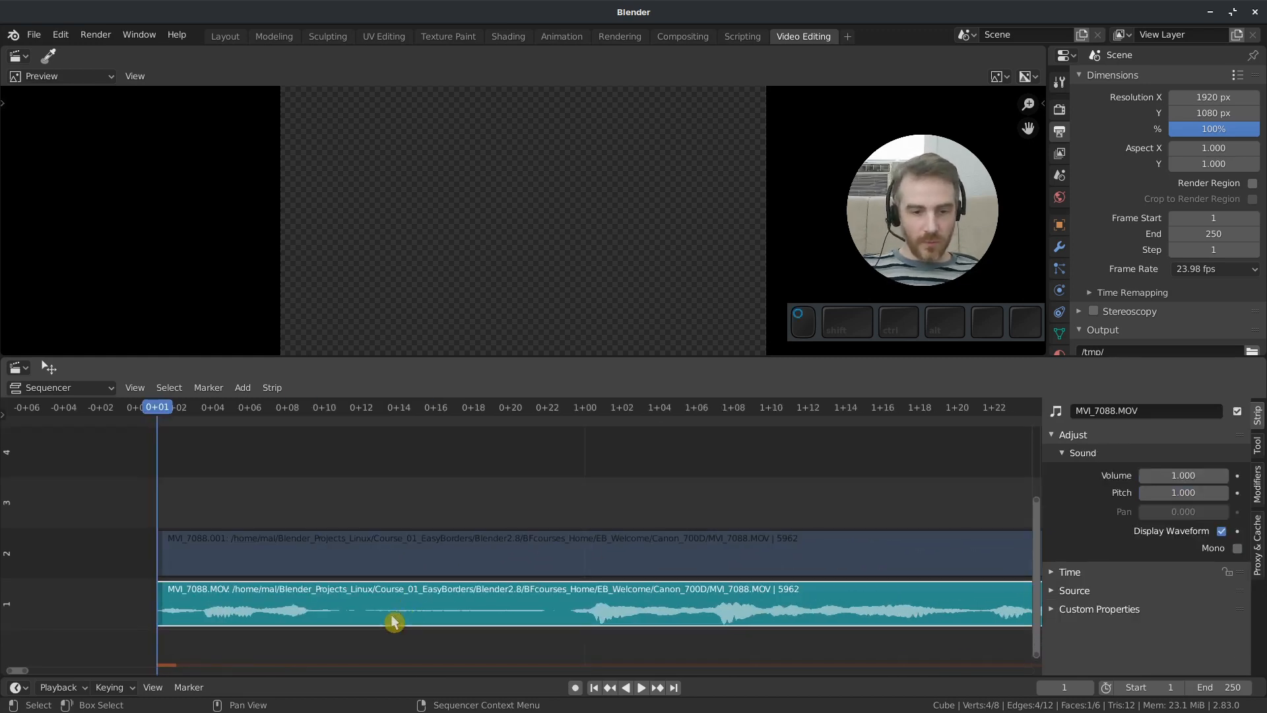
key("h")
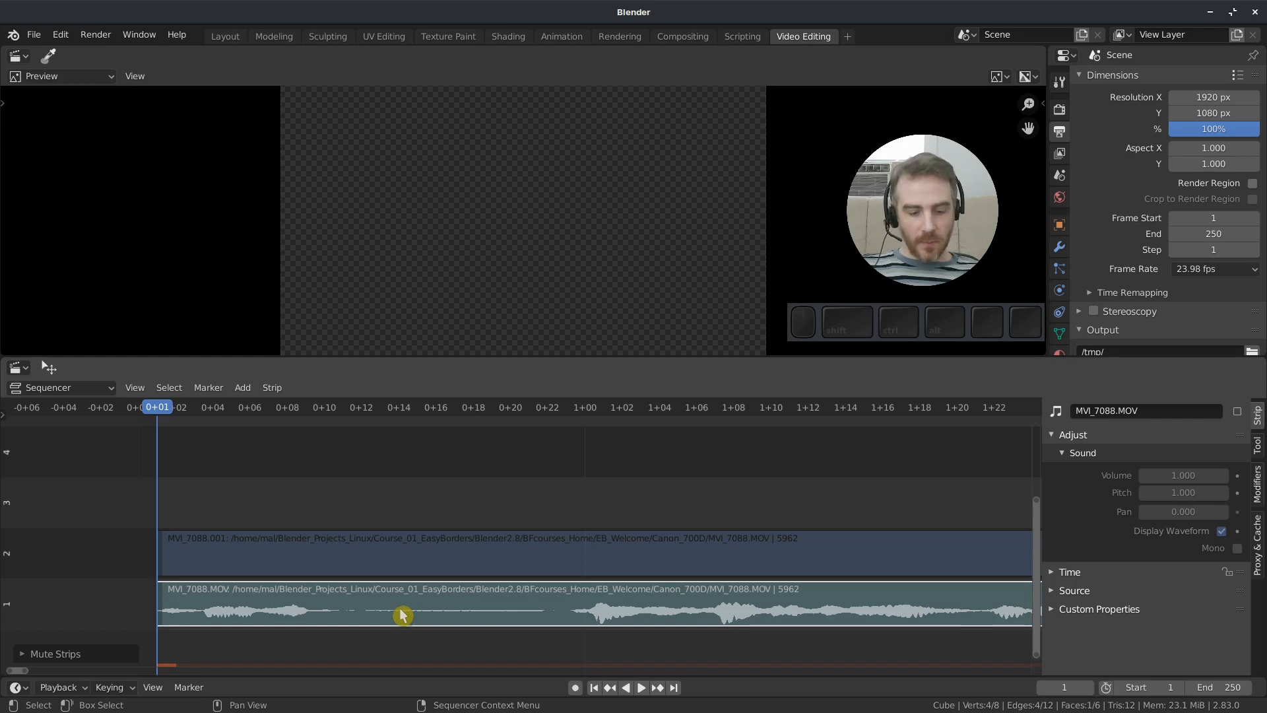
- Unmute the sound strip and the movie strip
key("alt+h")
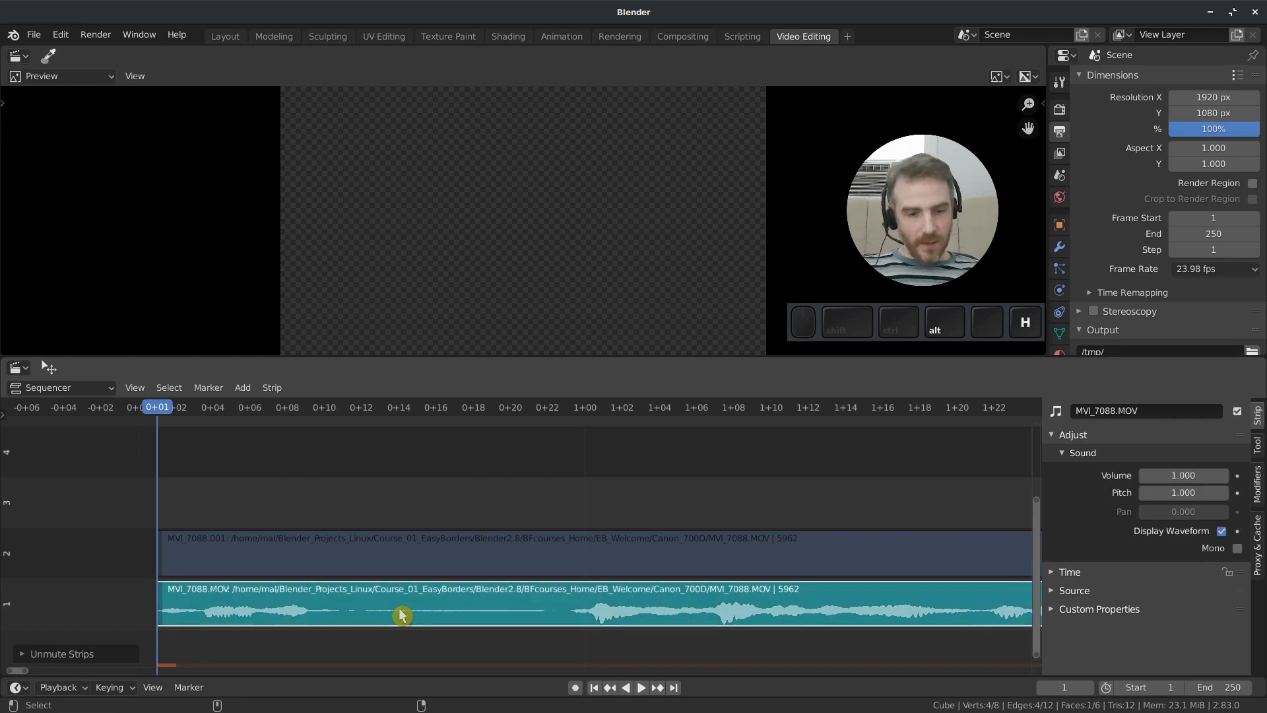
left_click(415, 556)
key("alt+h")
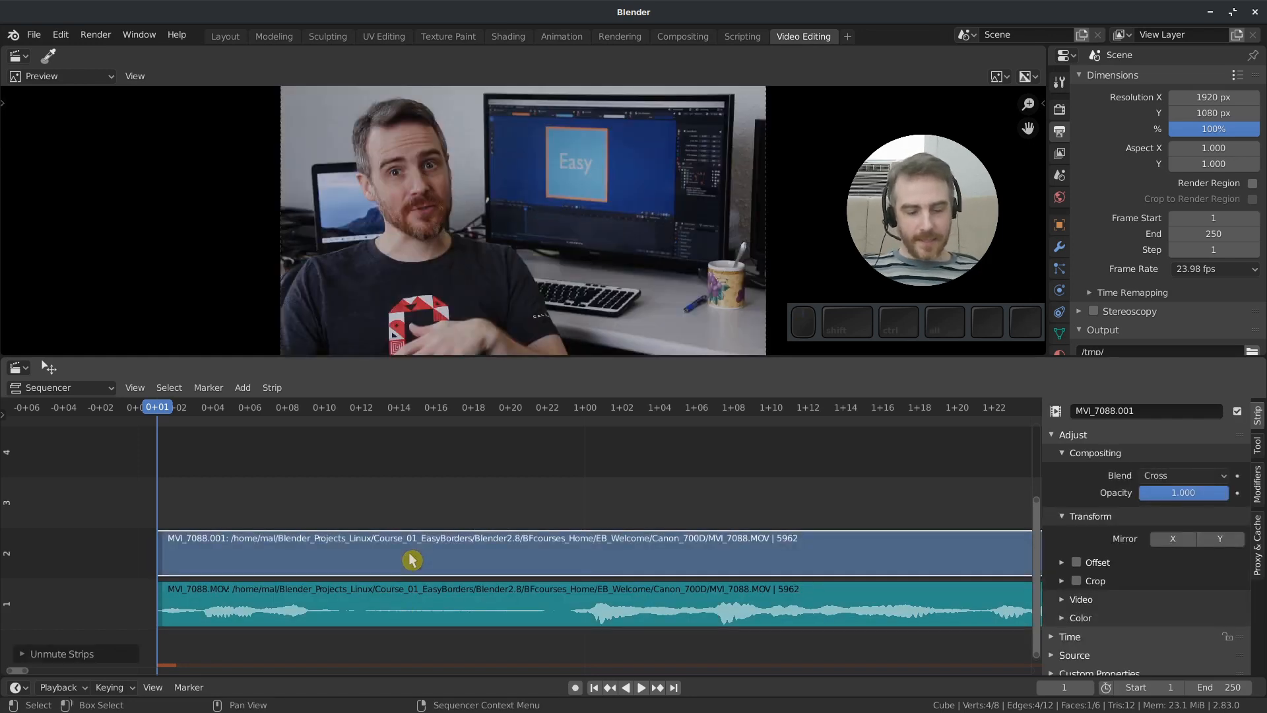
- Highlight the "Trim frame number is drawn inside the strip" entry in the browser's commit description and switch back to Blender
key("alt+Tab")
mouse_move(452, 382)
left_mouse_down()
mouse_move(85, 387)
mouse_move(113, 394)
left_mouse_up()
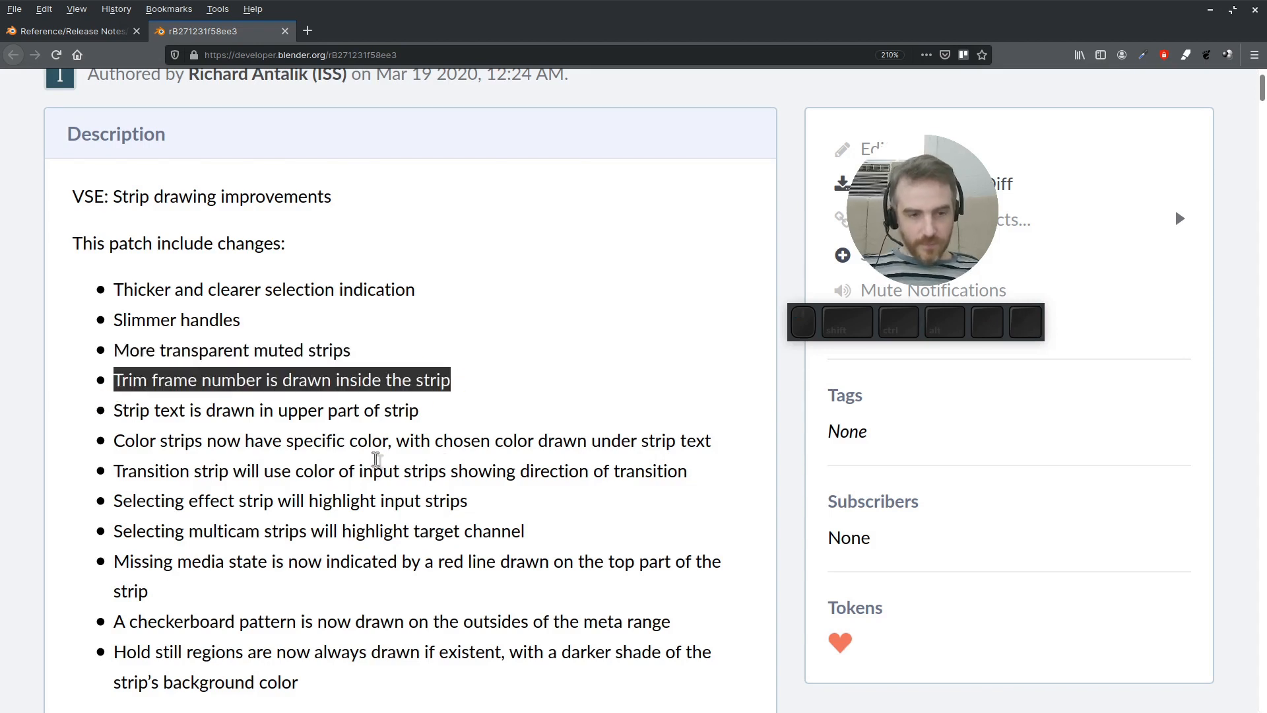
key("alt+Tab")
- Cancel a first trial move of the movie strip in channel 2, and slide it about 5 frames later on the timeline
left_click(293, 558)
left_click_drag(294, 562, 351, 562)
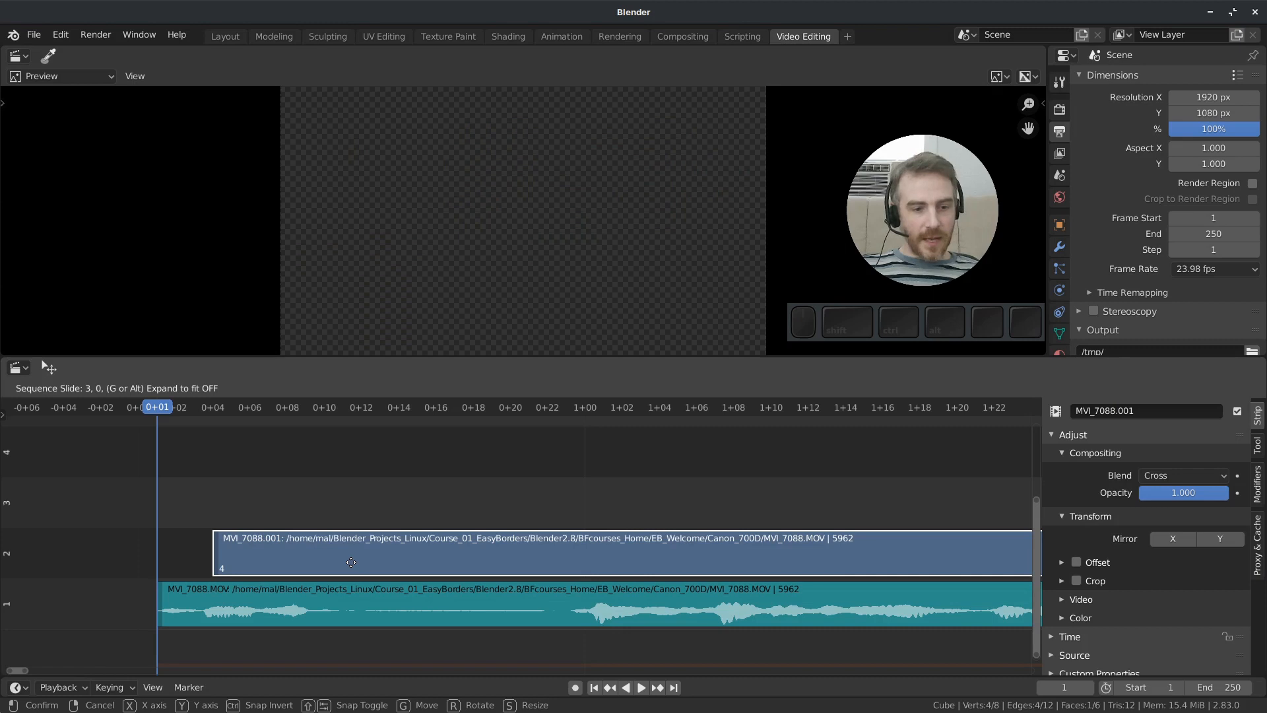
right_click(352, 562)
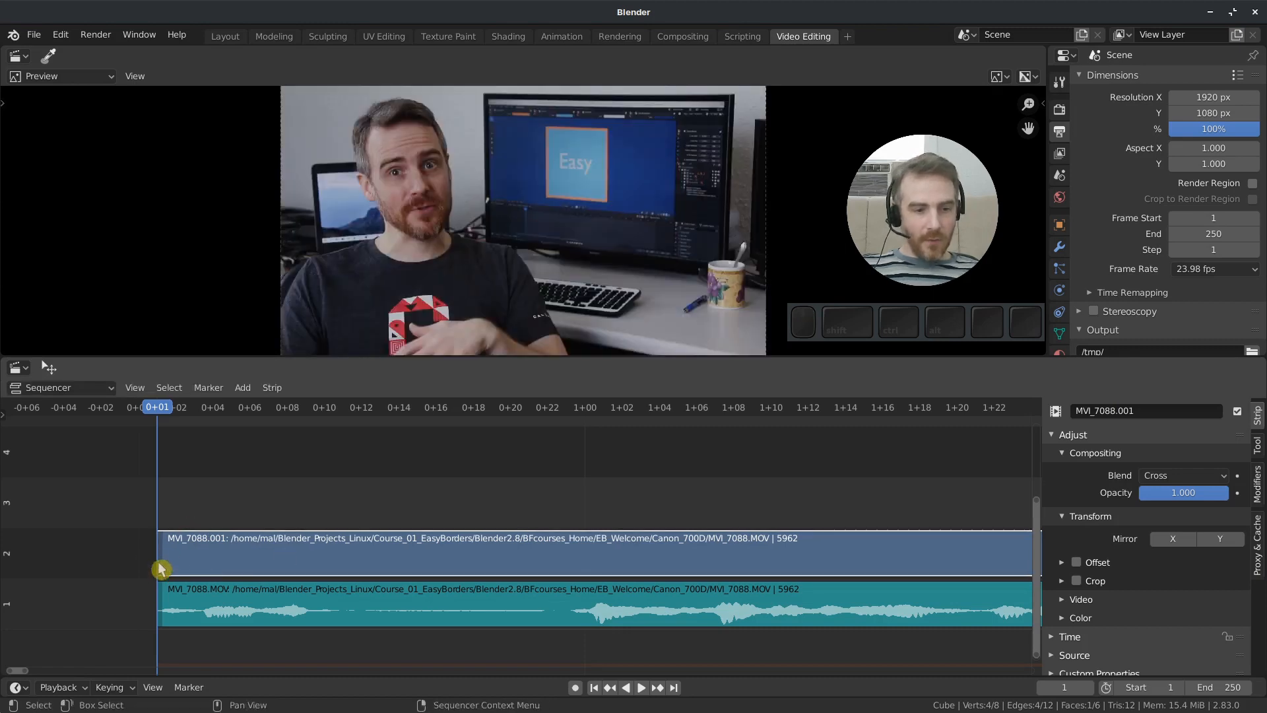
key("g")
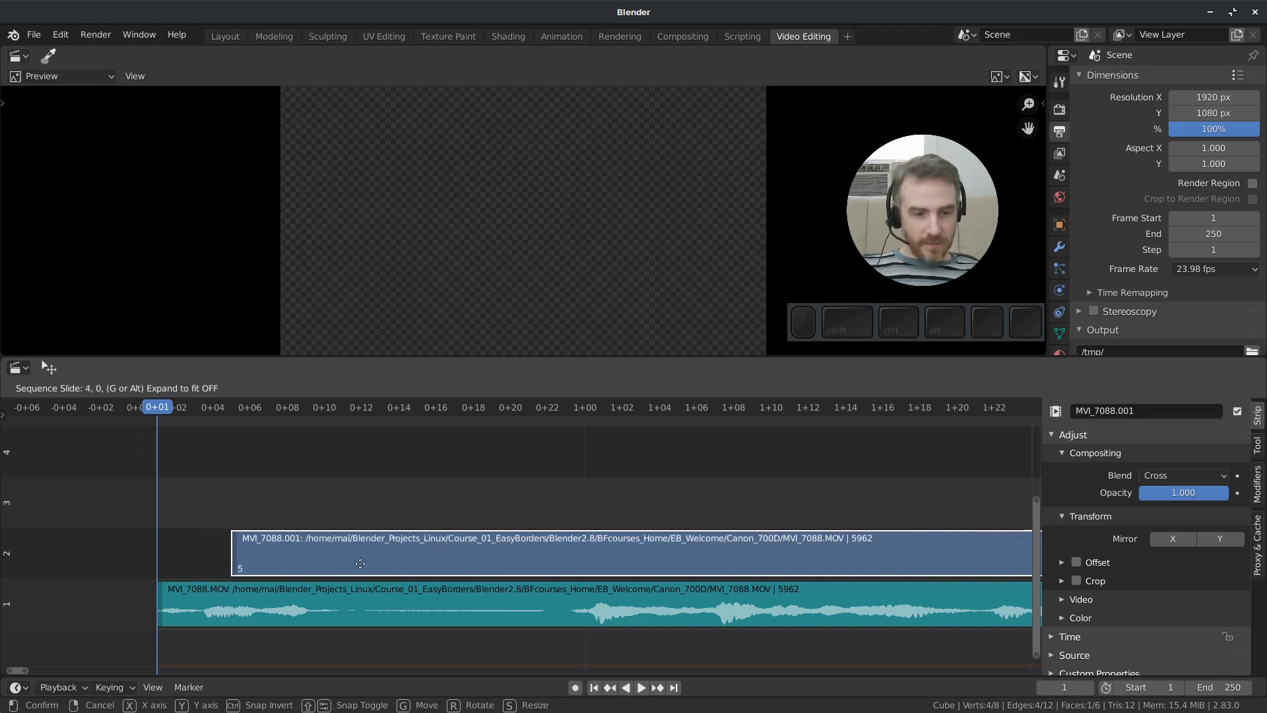
left_click(344, 561)
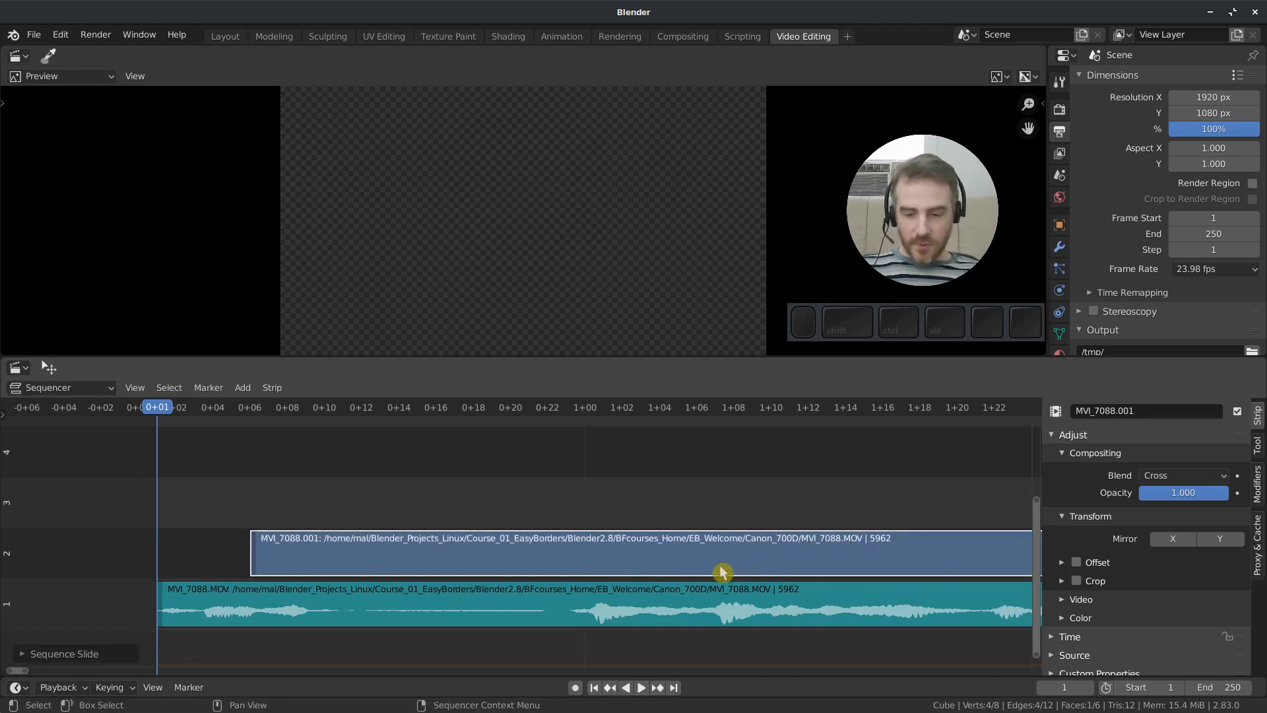
- Select all strips and move them together about 400 frames later on the timeline
key("Home")
middle_click_drag(620, 520, 620, 461, "ctrl")
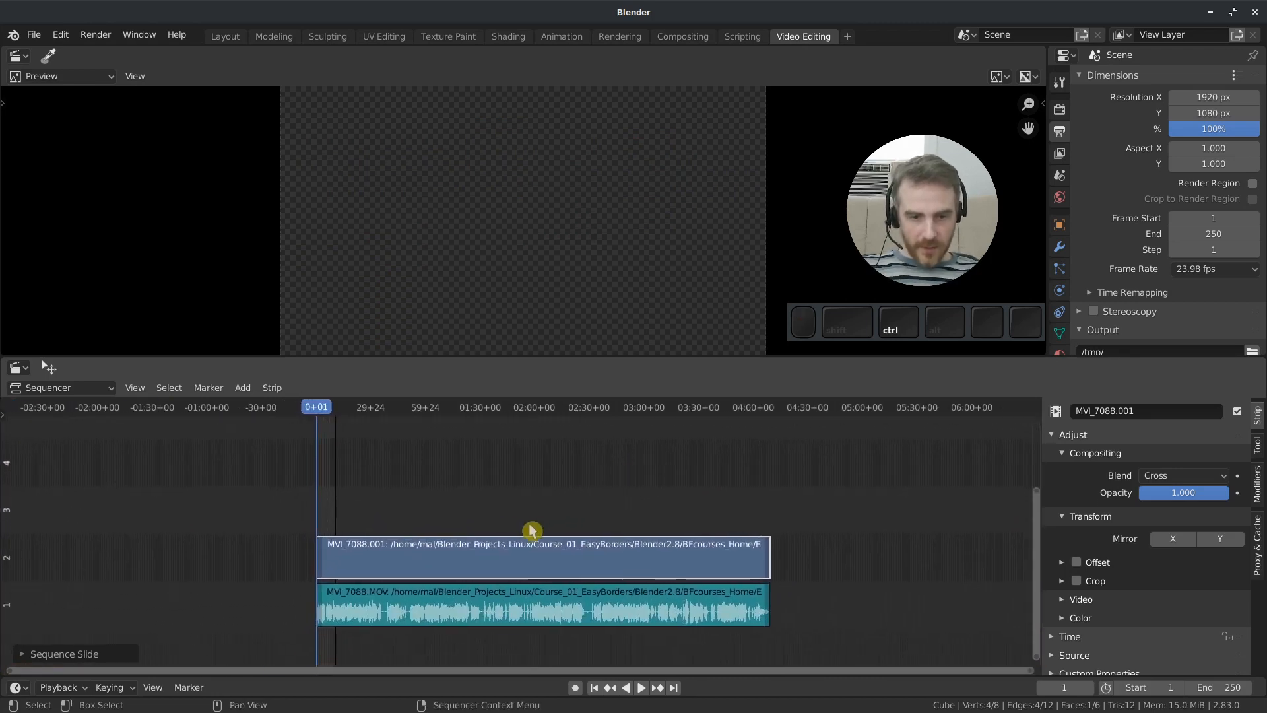
key("a")
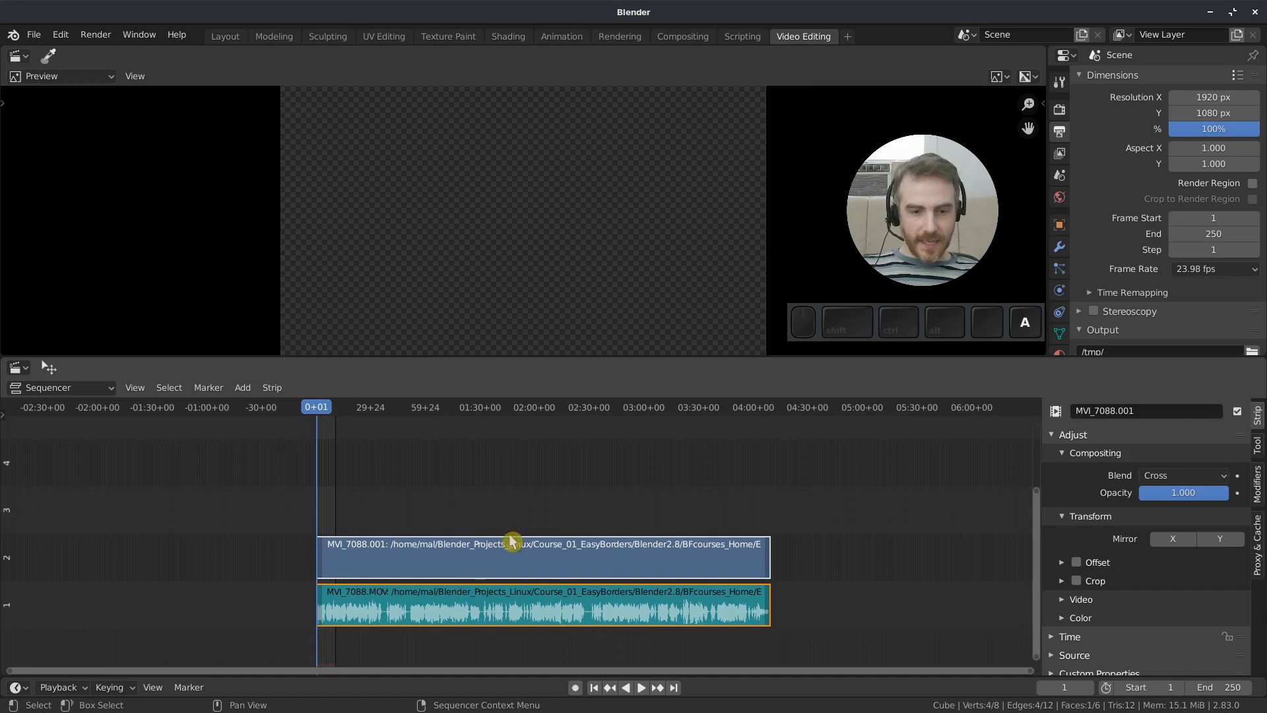
key("g")
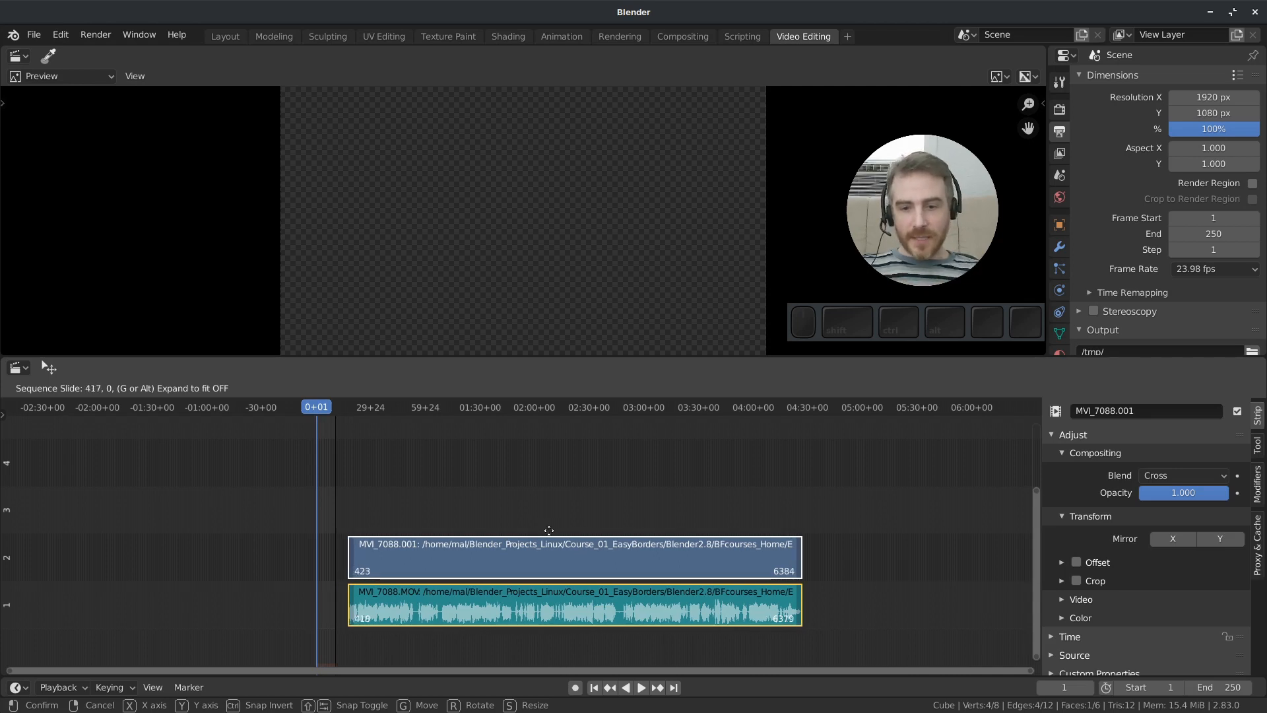
left_click(548, 533)
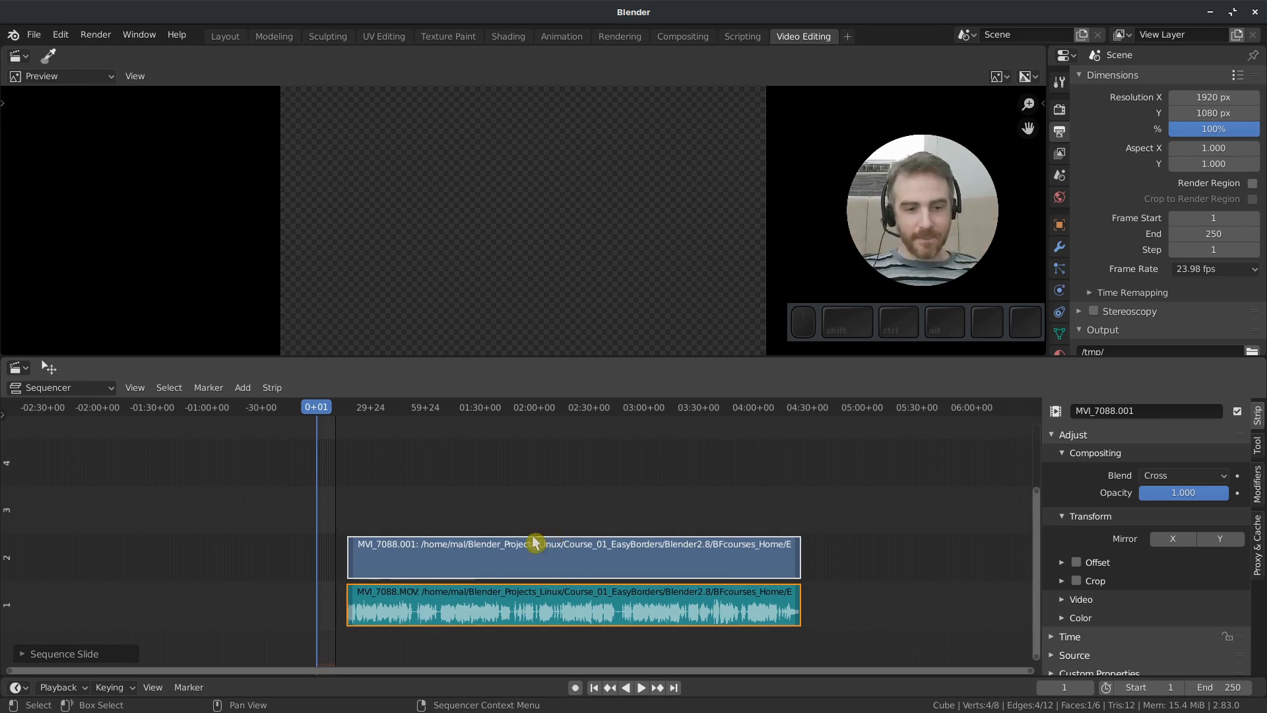
- Snap both selected strips to the playhead at frame 1
key("ctrl+z")
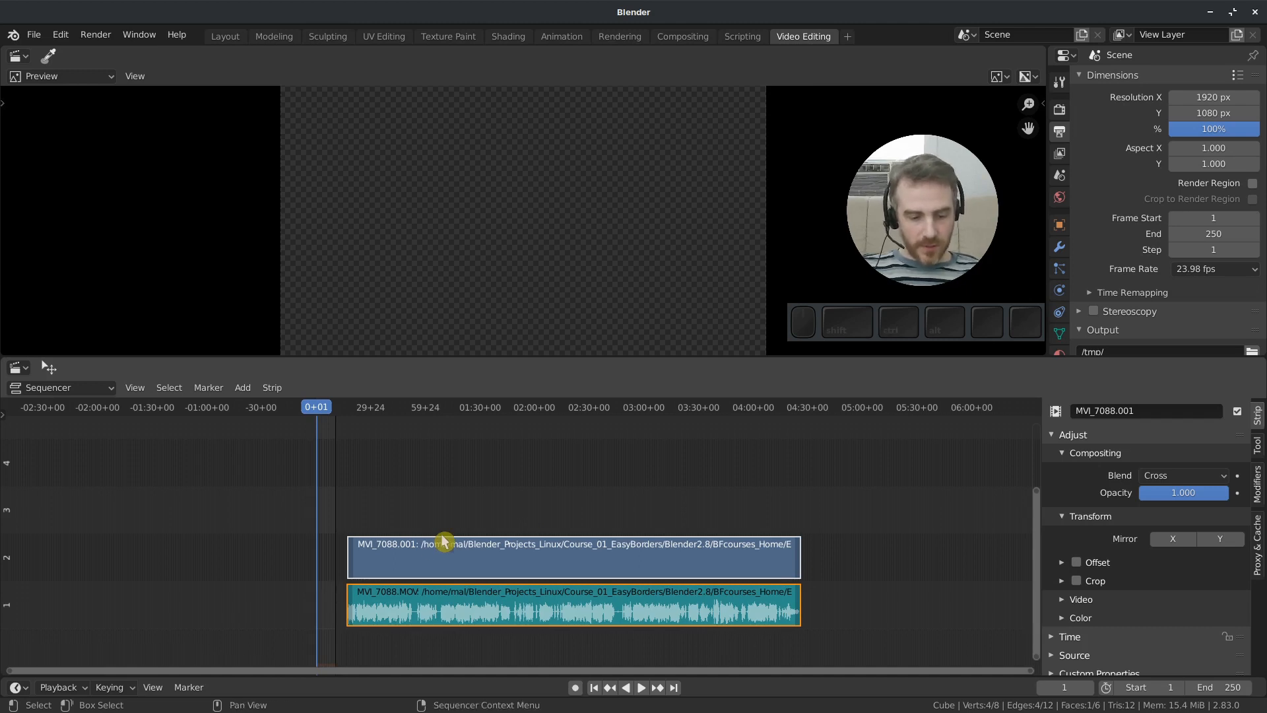
key("s")
key("shift")
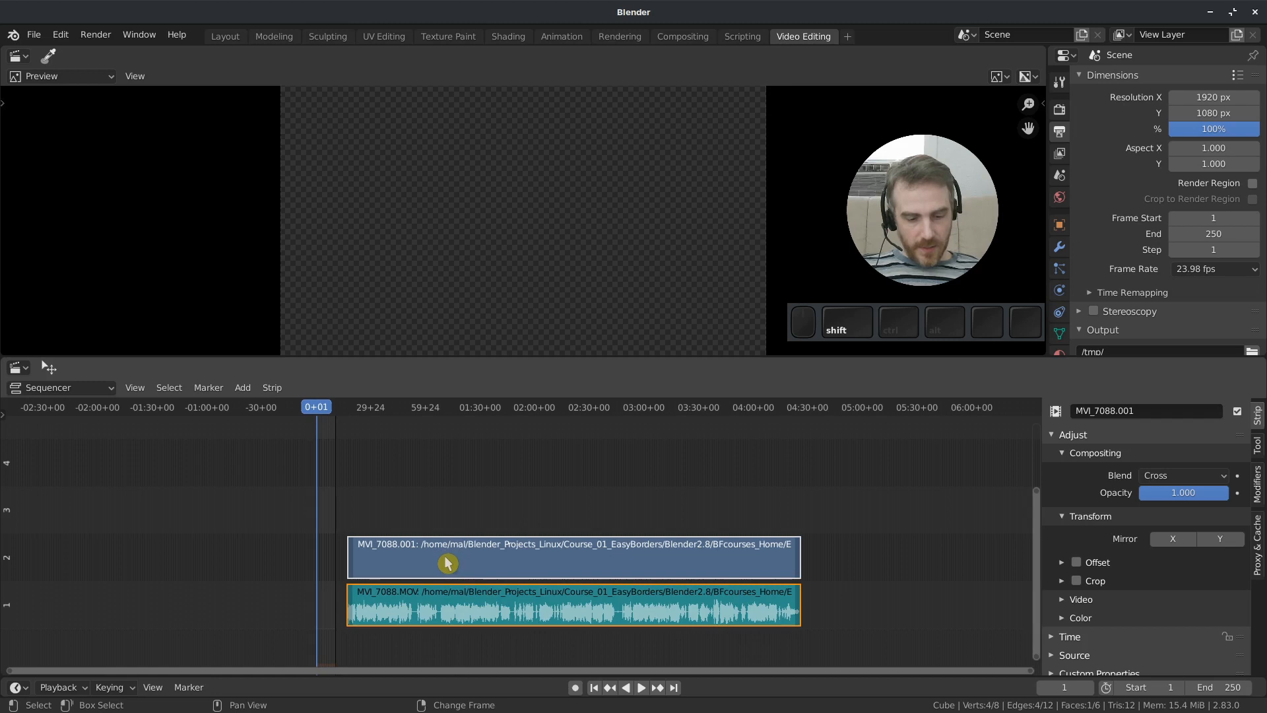
key("shift+s")
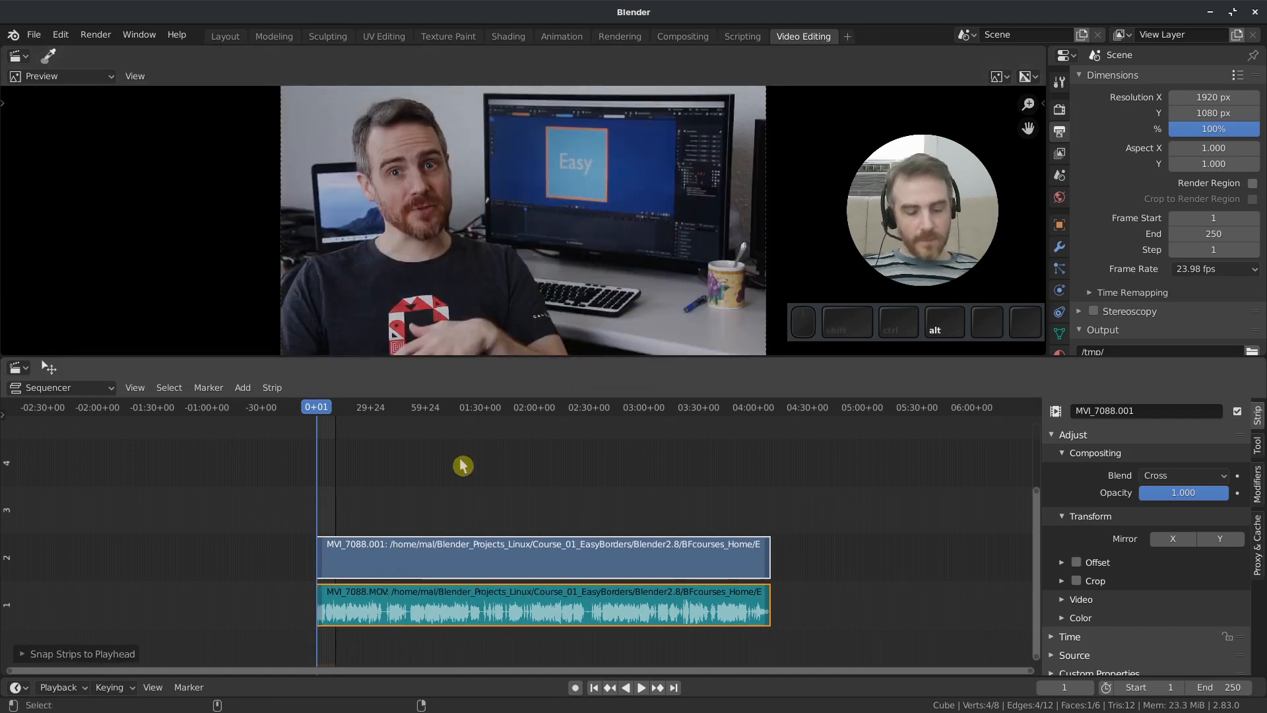
- Highlight the "Strip text is drawn in upper part of strip" entry in the browser, and examine the strip text in Blender
key("alt+Tab")
mouse_move(427, 415)
left_mouse_down()
mouse_move(280, 430)
mouse_move(113, 411)
left_mouse_up()
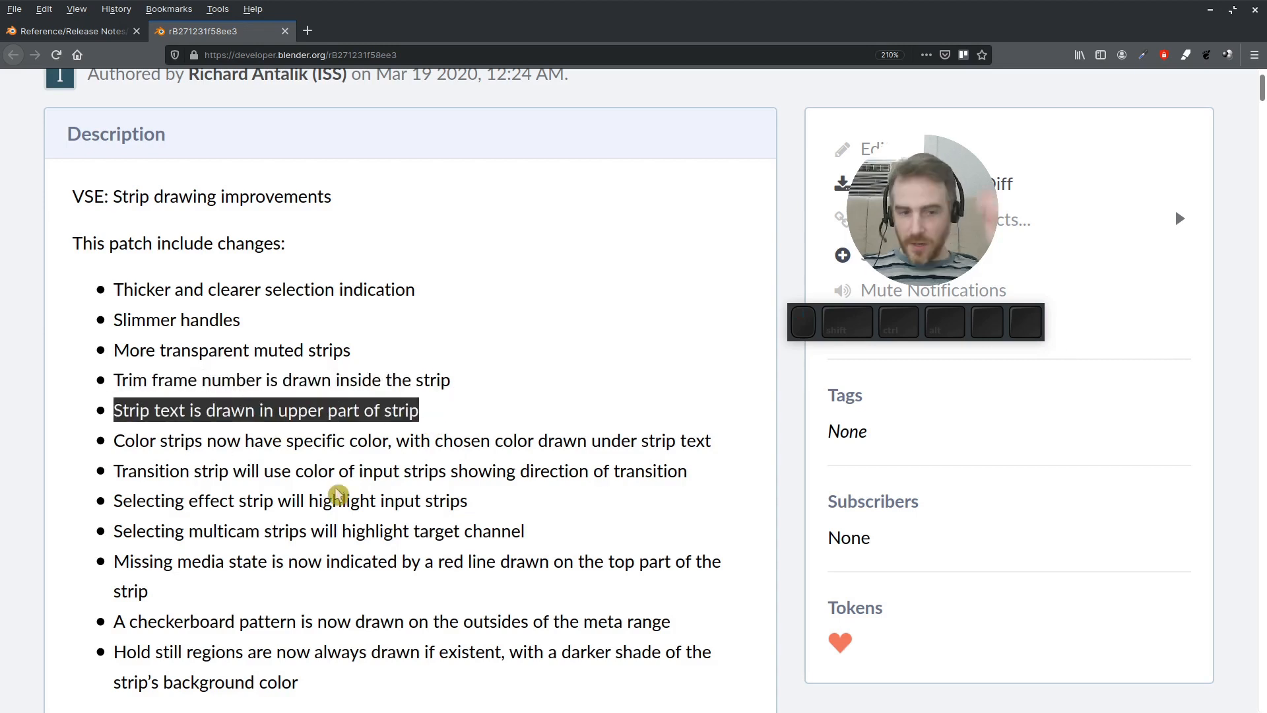
key("alt+Tab")
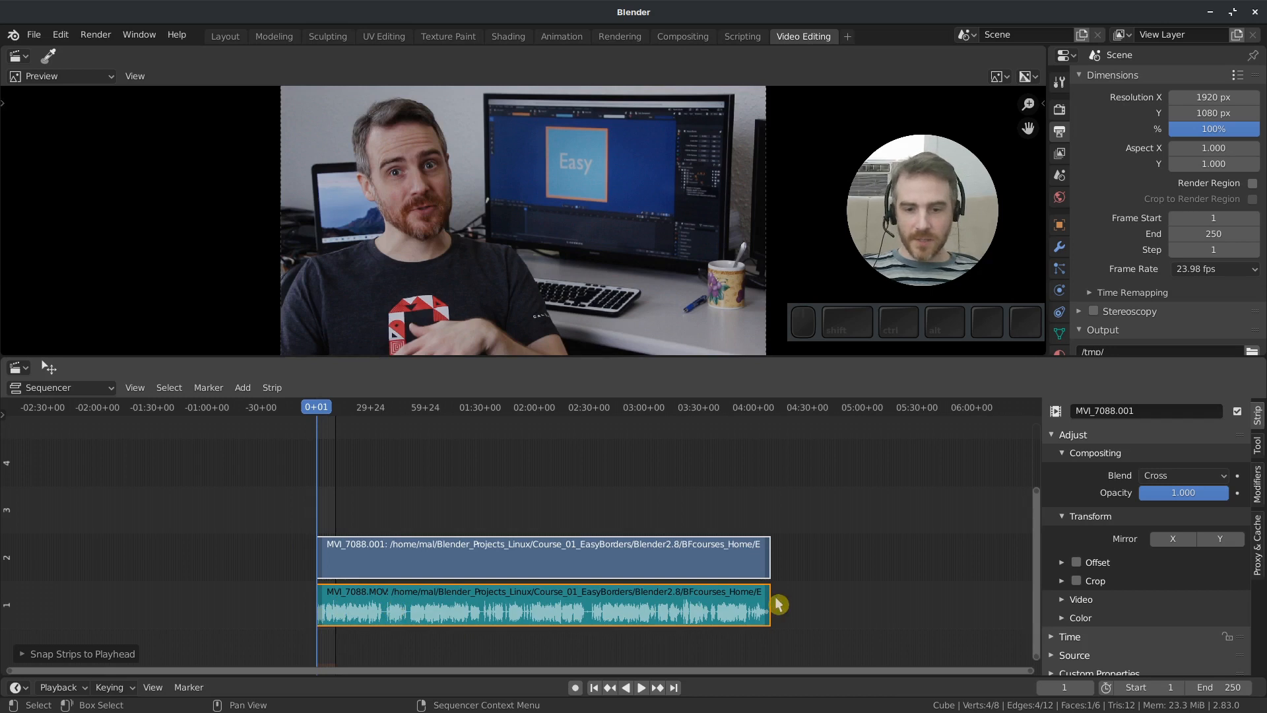
middle_click_drag(373, 621, 487, 521, "ctrl")
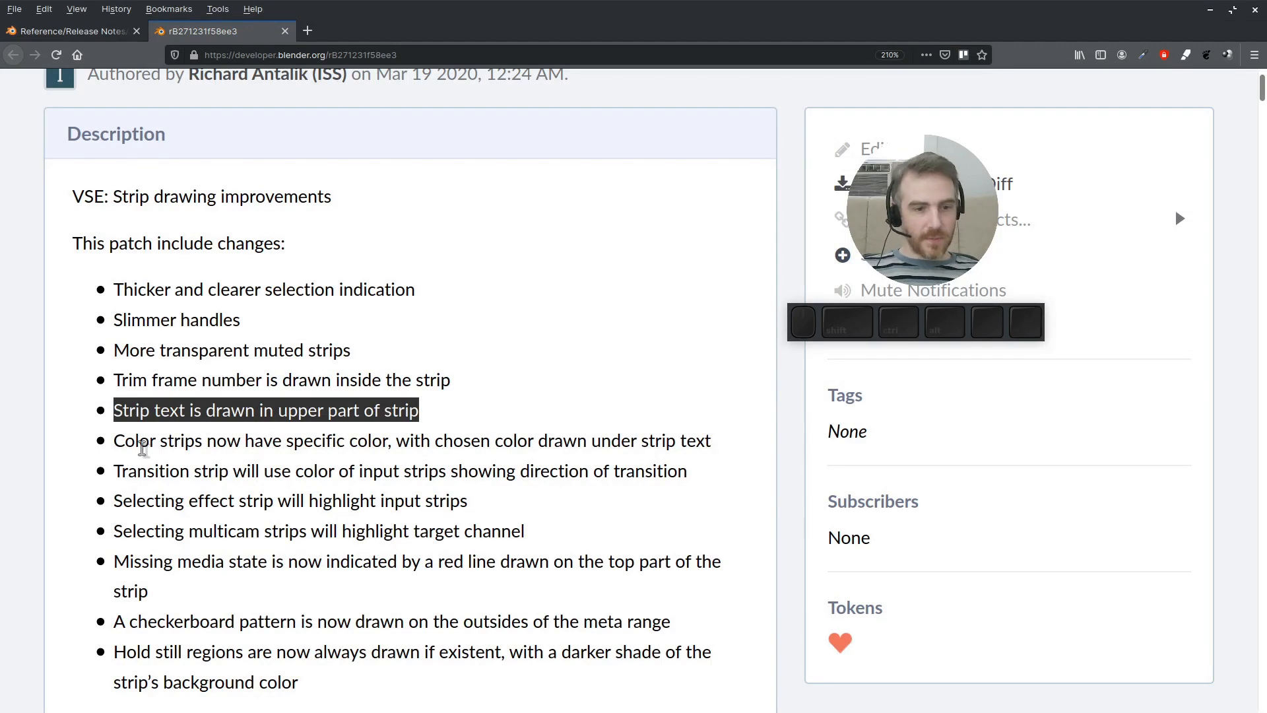
- Highlight the entry about color strips having a specific color in the browser's commit description and switch back to Blender
left_click_drag(137, 442, 715, 458)
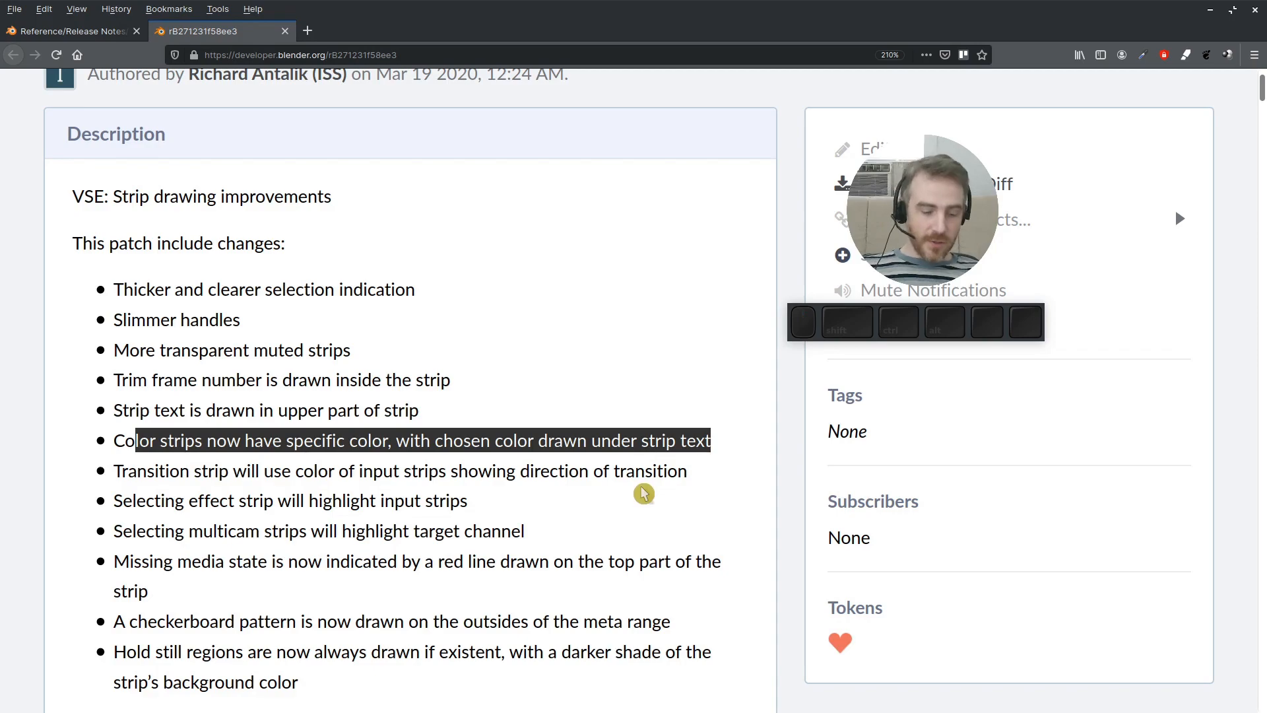
key("alt+Tab")
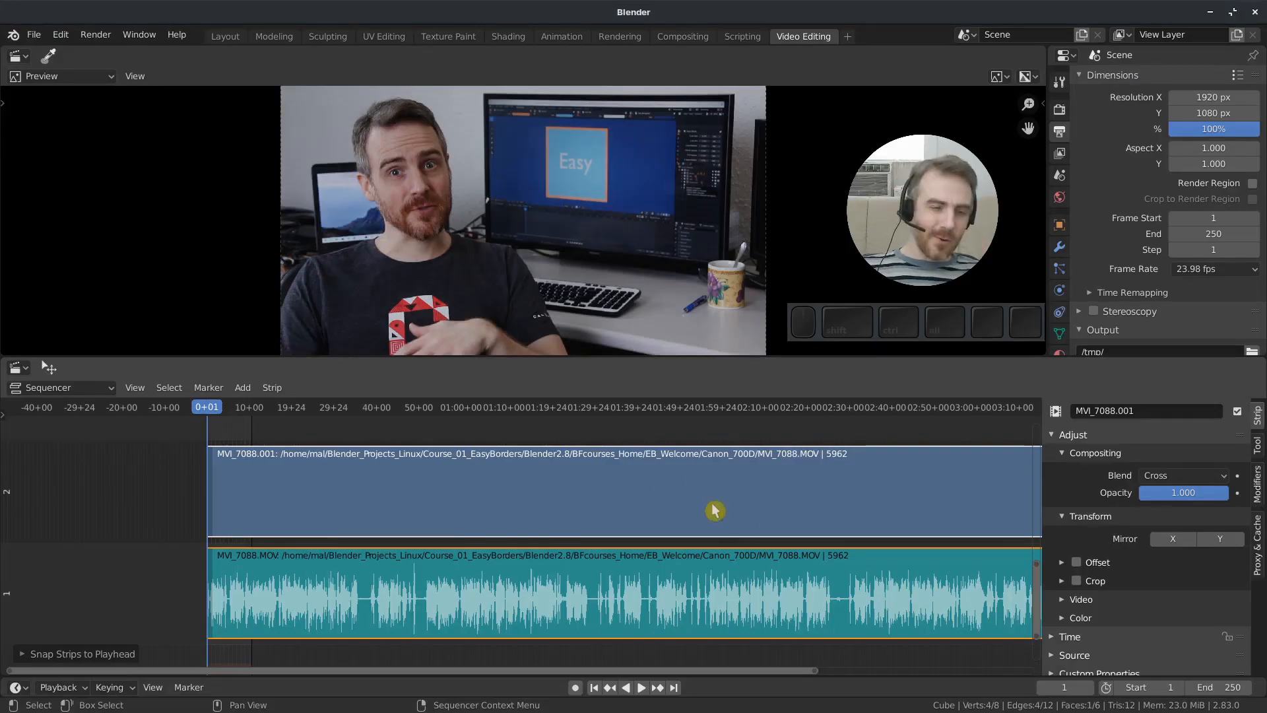
- Add a color strip at frame 6456, past the end of the movie and sound strips
middle_click_drag(674, 481, 532, 500, "ctrl")
right_click(617, 485)
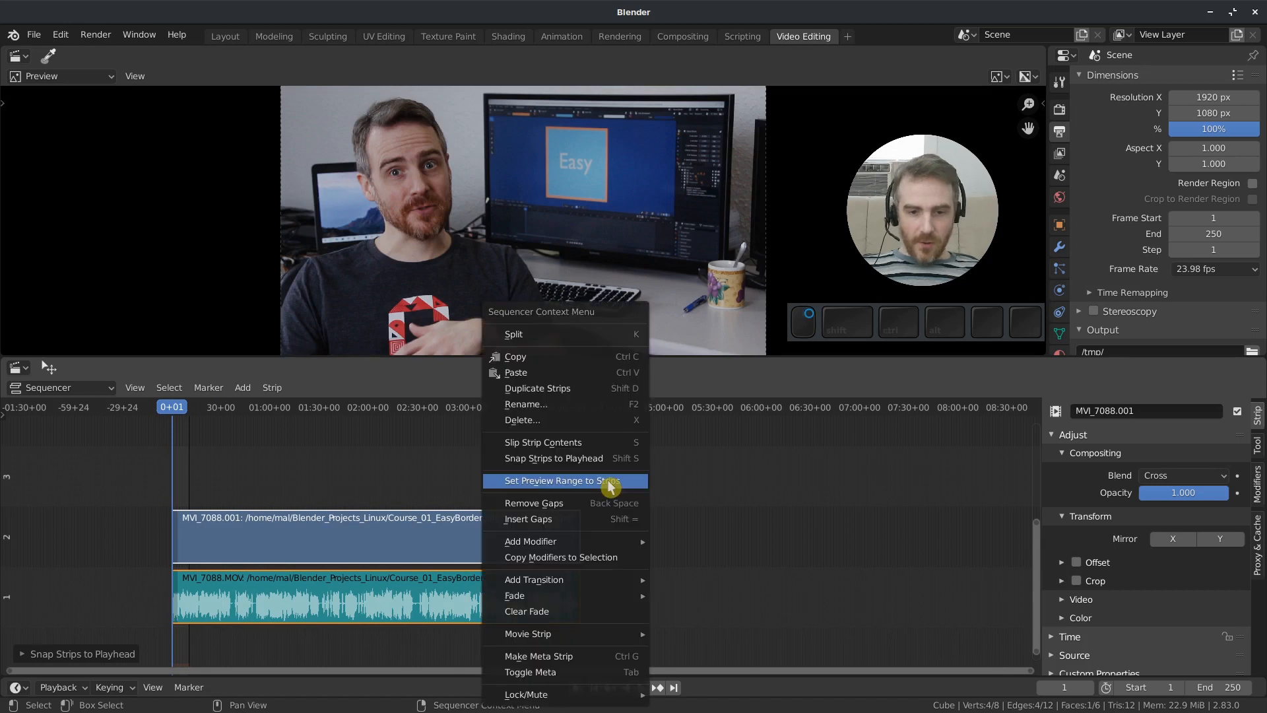
left_click(614, 411)
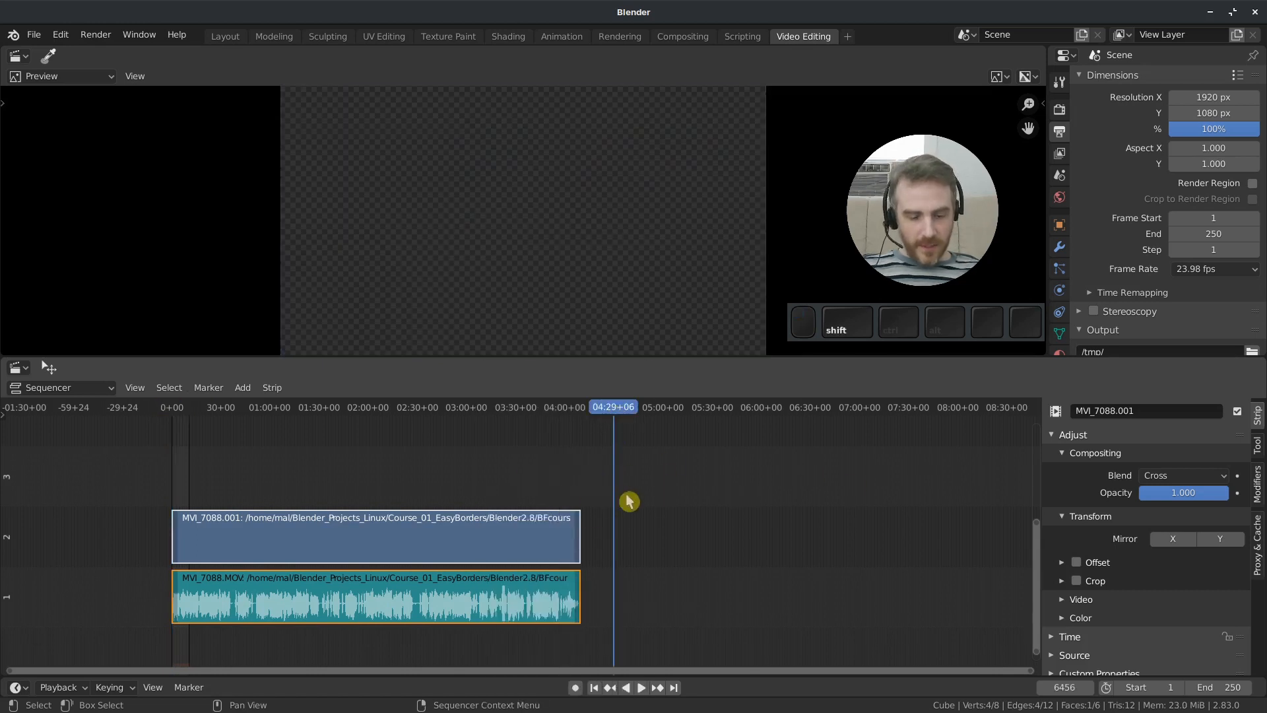
key("shift+a")
left_click(583, 552)
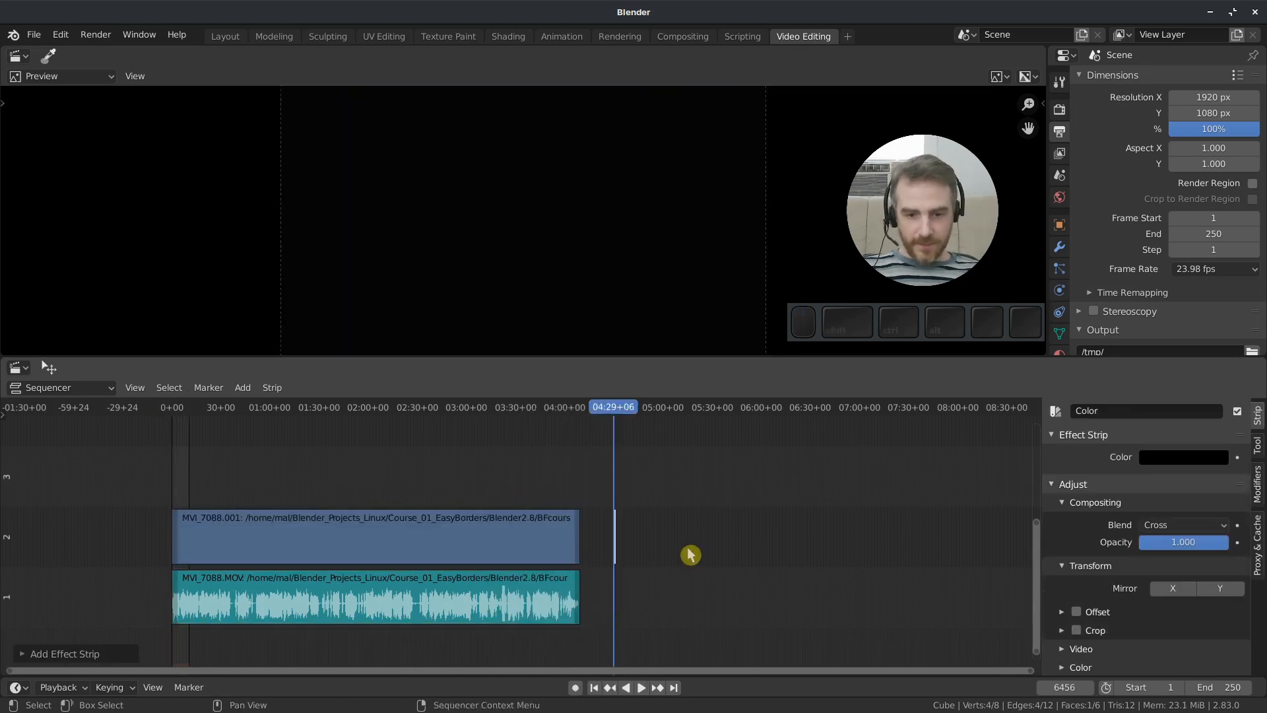
- Change the color strip's color to a medium green
key("b")
left_click_drag(593, 496, 639, 586)
middle_click_drag(568, 572, 690, 598)
middle_click_drag(577, 601, 572, 598)
left_click(538, 525)
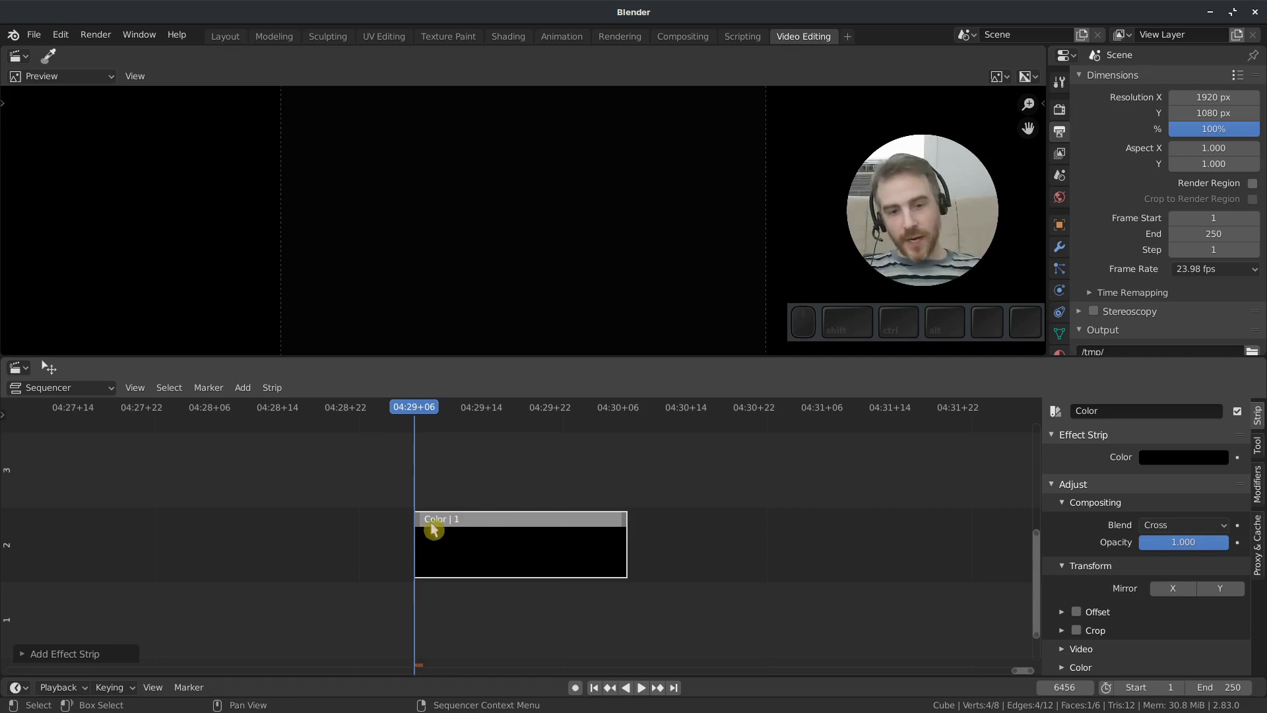
left_click(522, 556)
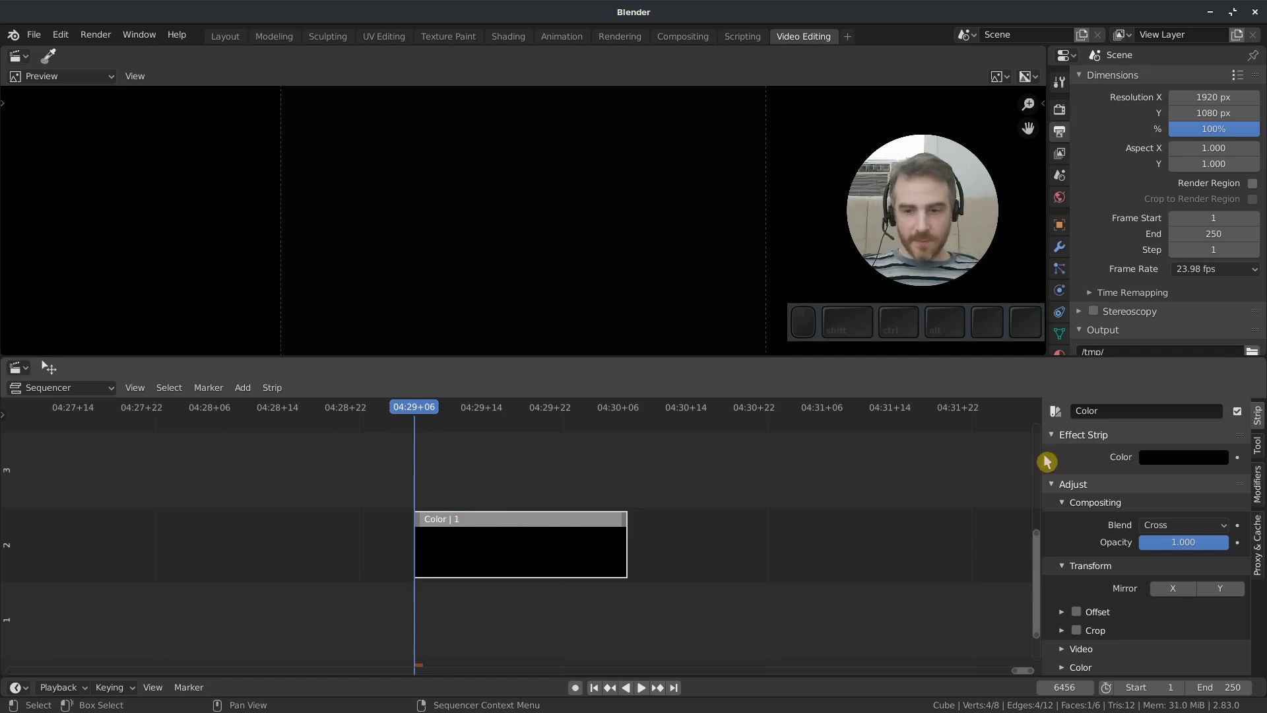
left_click(1181, 466)
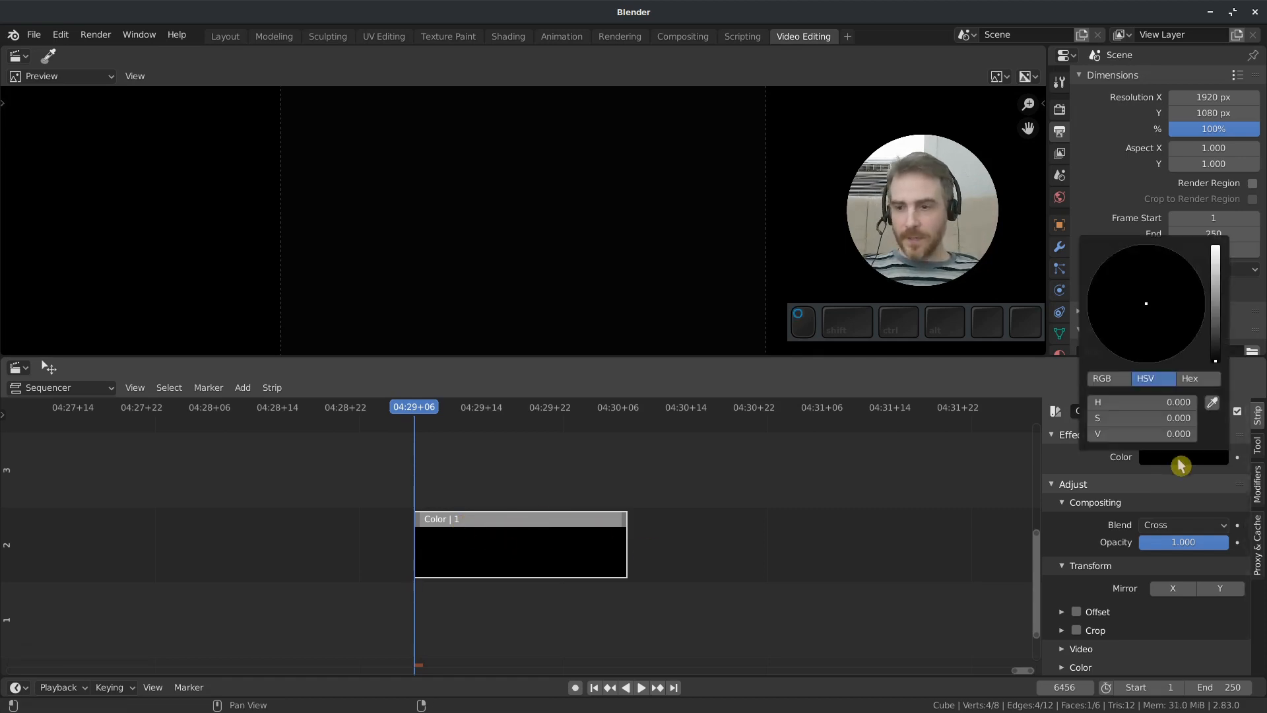
left_click_drag(1215, 350, 1109, 293)
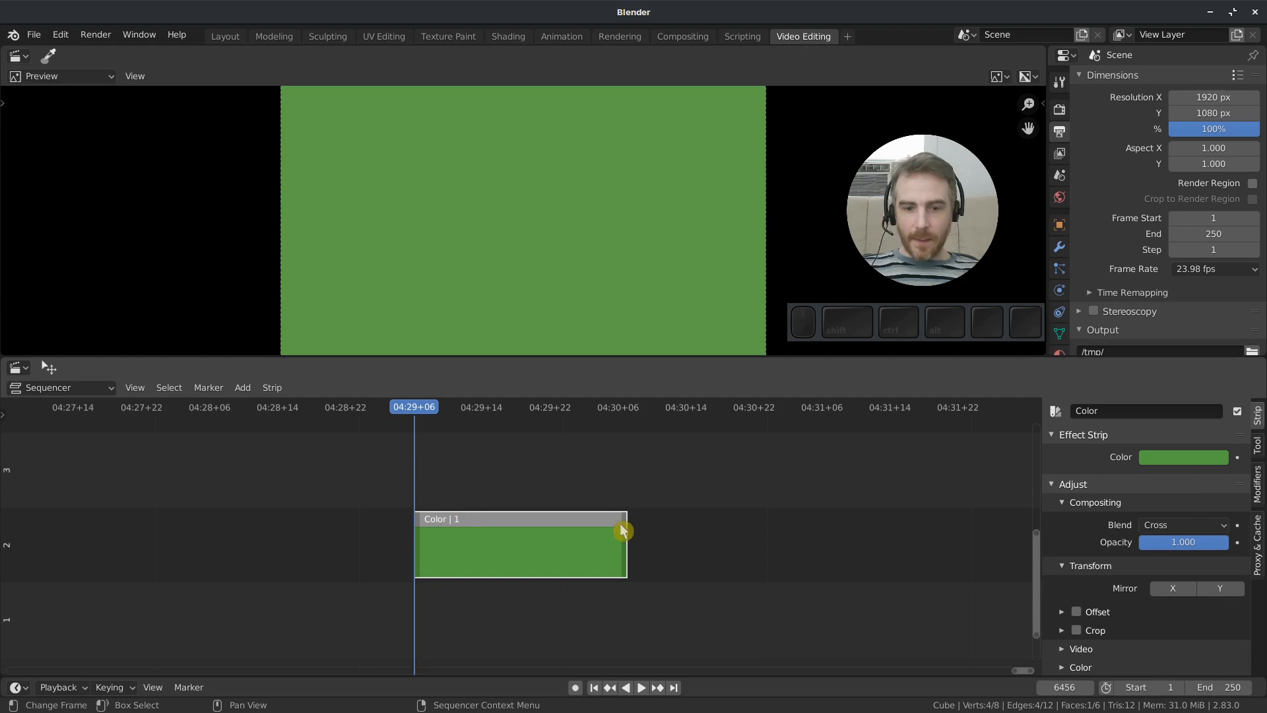
- Move the green color strip about 300 frames earlier onto channel 3 and place the playhead over it at frame 6163
middle_click_drag(712, 567, 634, 528, "ctrl")
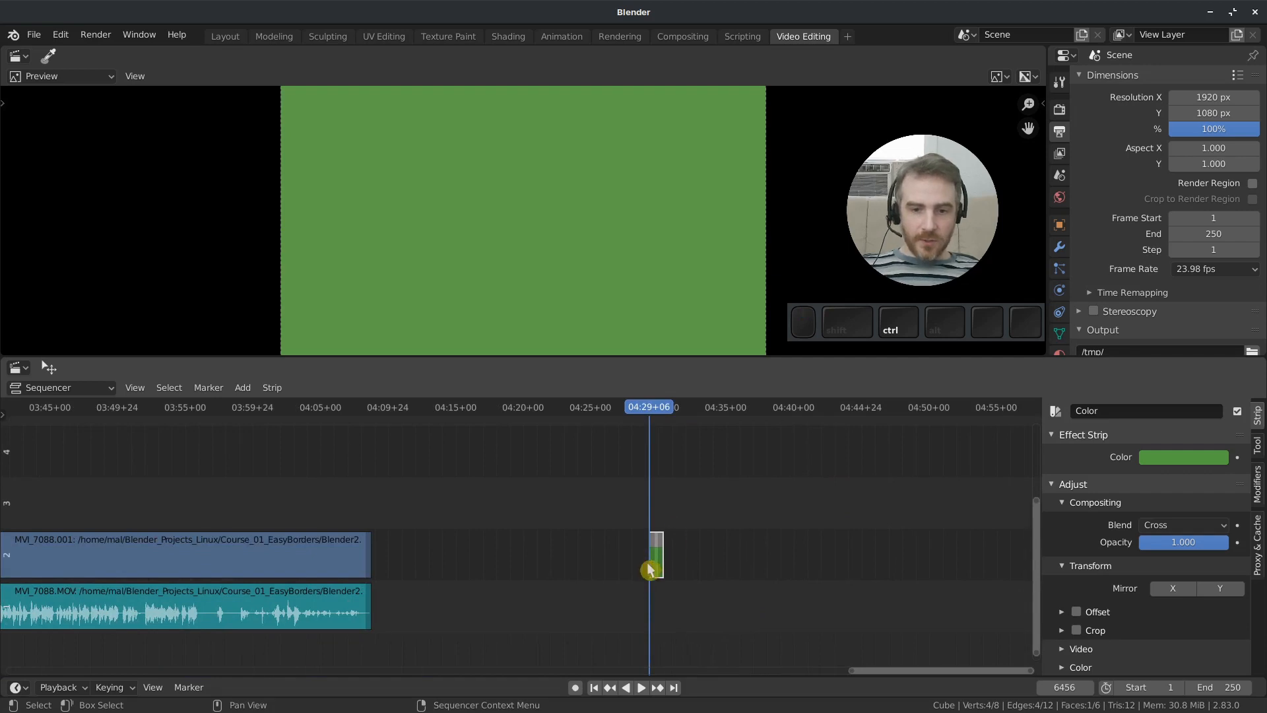
key("g")
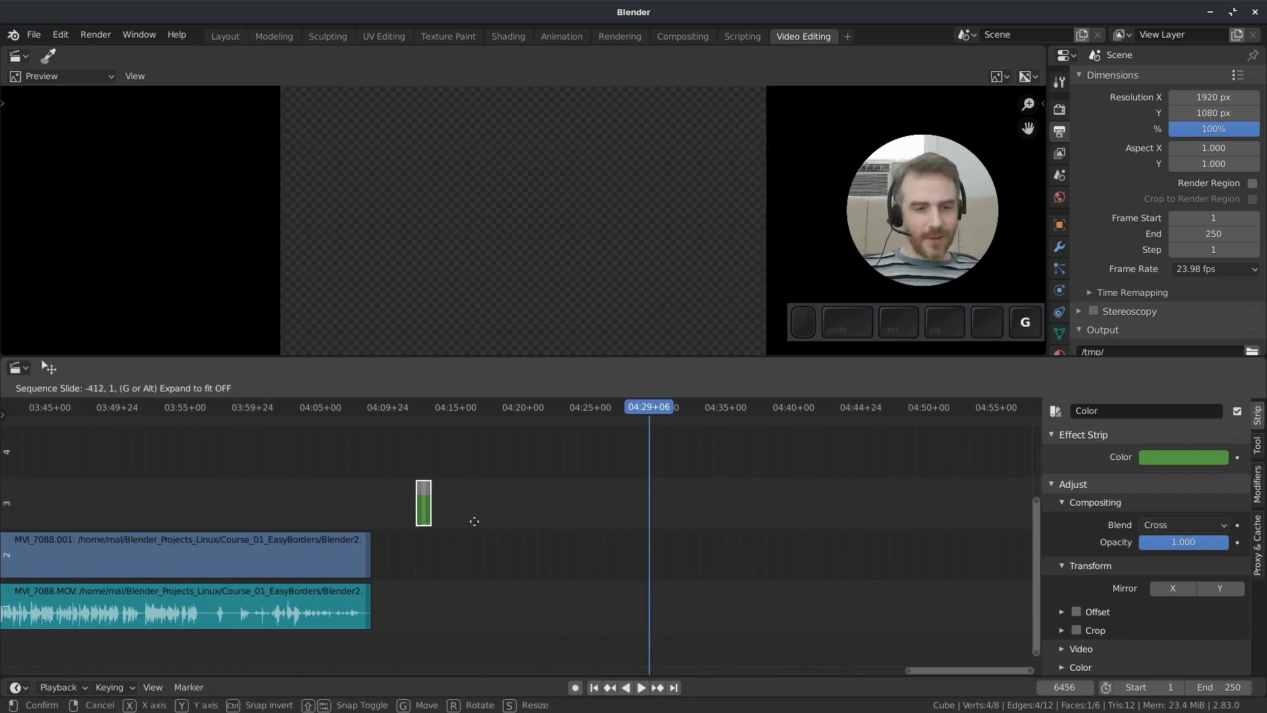
left_click(485, 526)
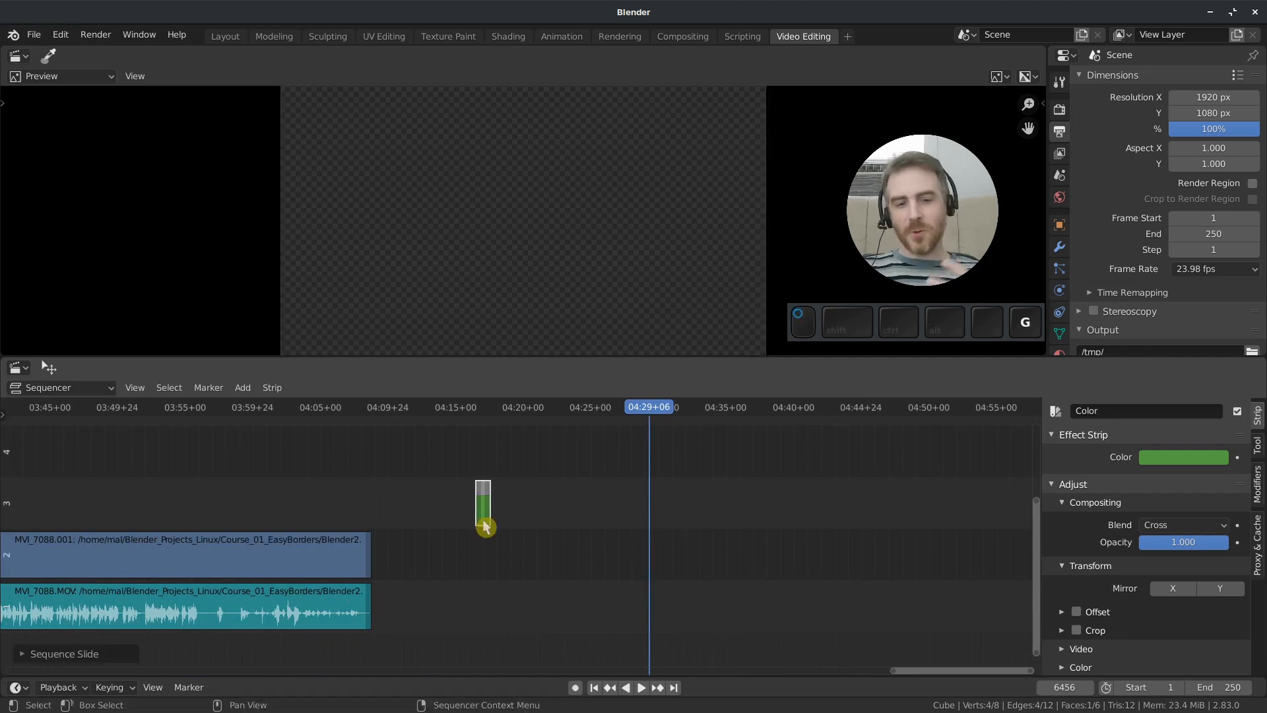
left_click(486, 415)
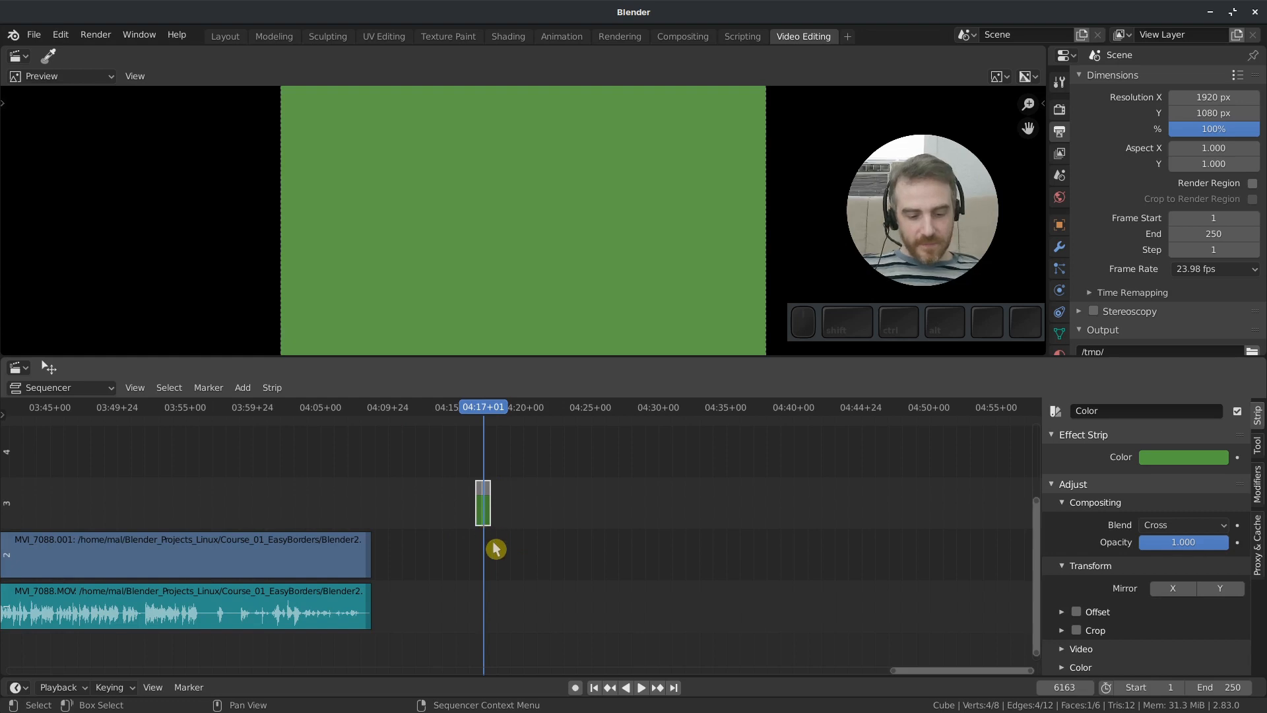
- Highlight the entry about transition strips using the color of input strips in the browser and switch back to Blender
key("alt+Tab")
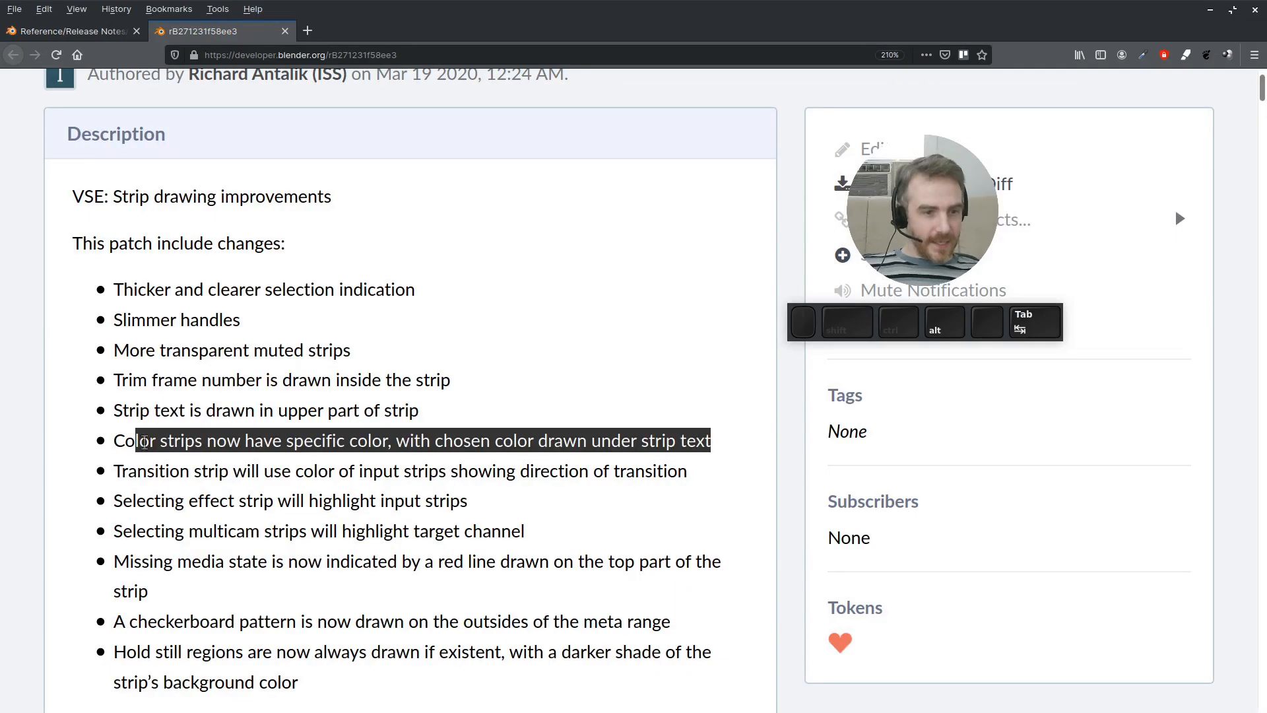
left_click_drag(116, 470, 698, 480)
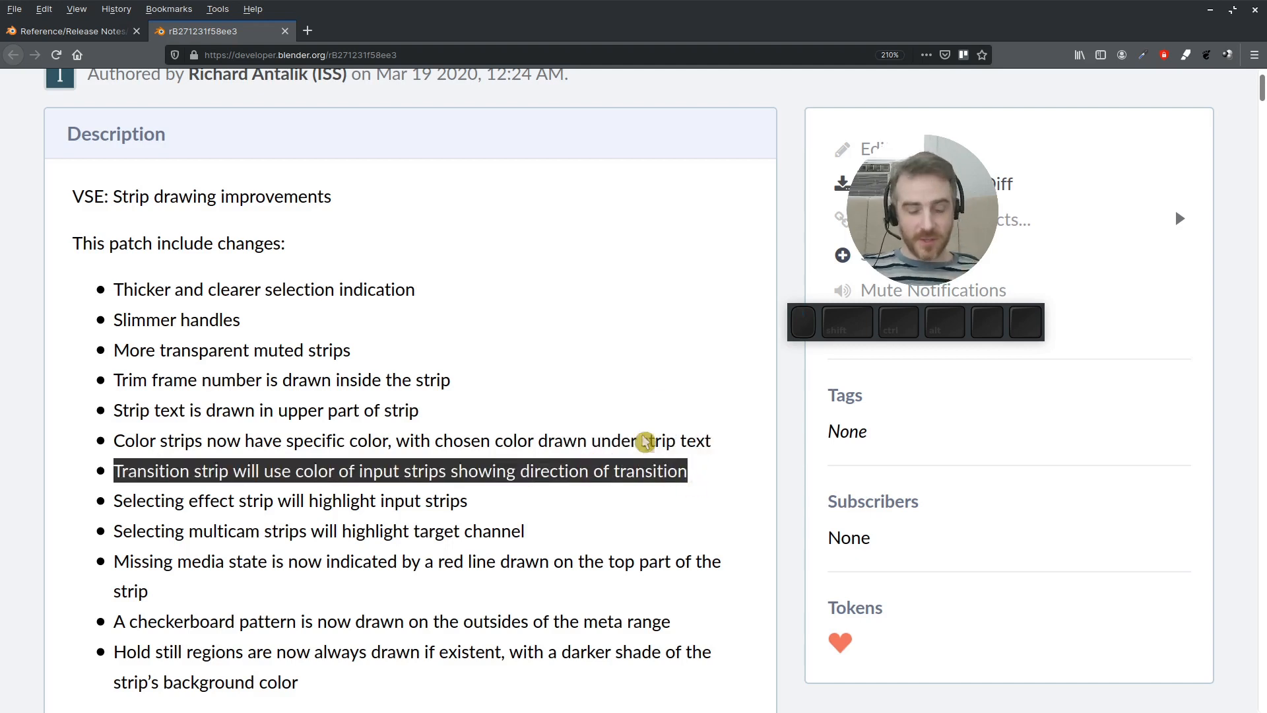
key("alt+Tab")
- Duplicate the green color strip further along channel 3 and set the copy's color to blue-violet (H 0.688, S 0.613, V 0.628)
left_click(484, 508)
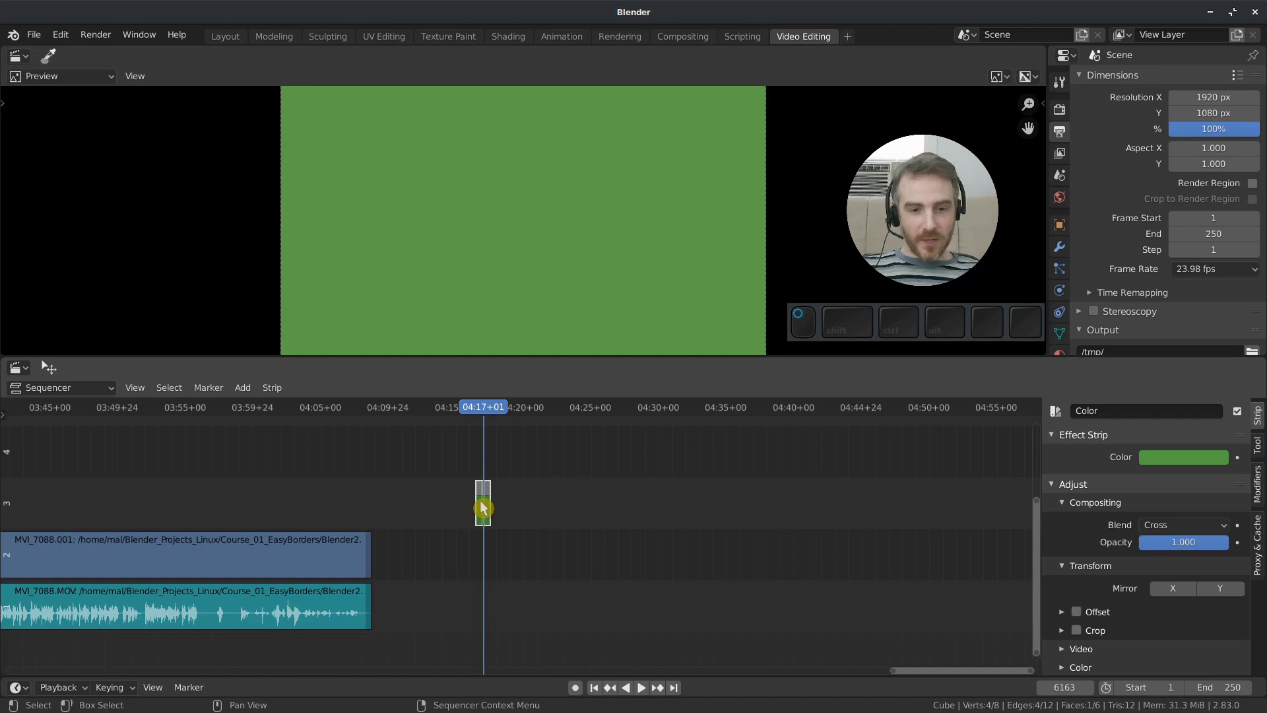
key("shift+d")
left_click(534, 509)
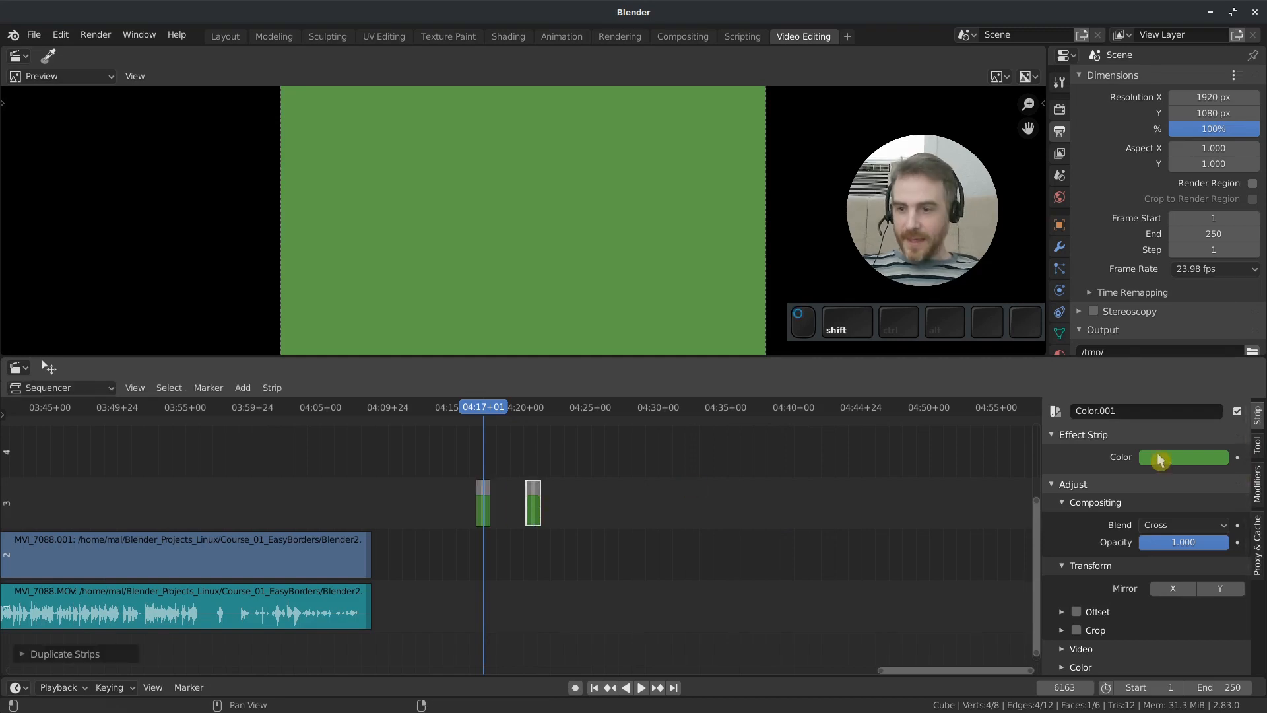
left_click(1160, 457)
left_click_drag(1148, 301, 1182, 289)
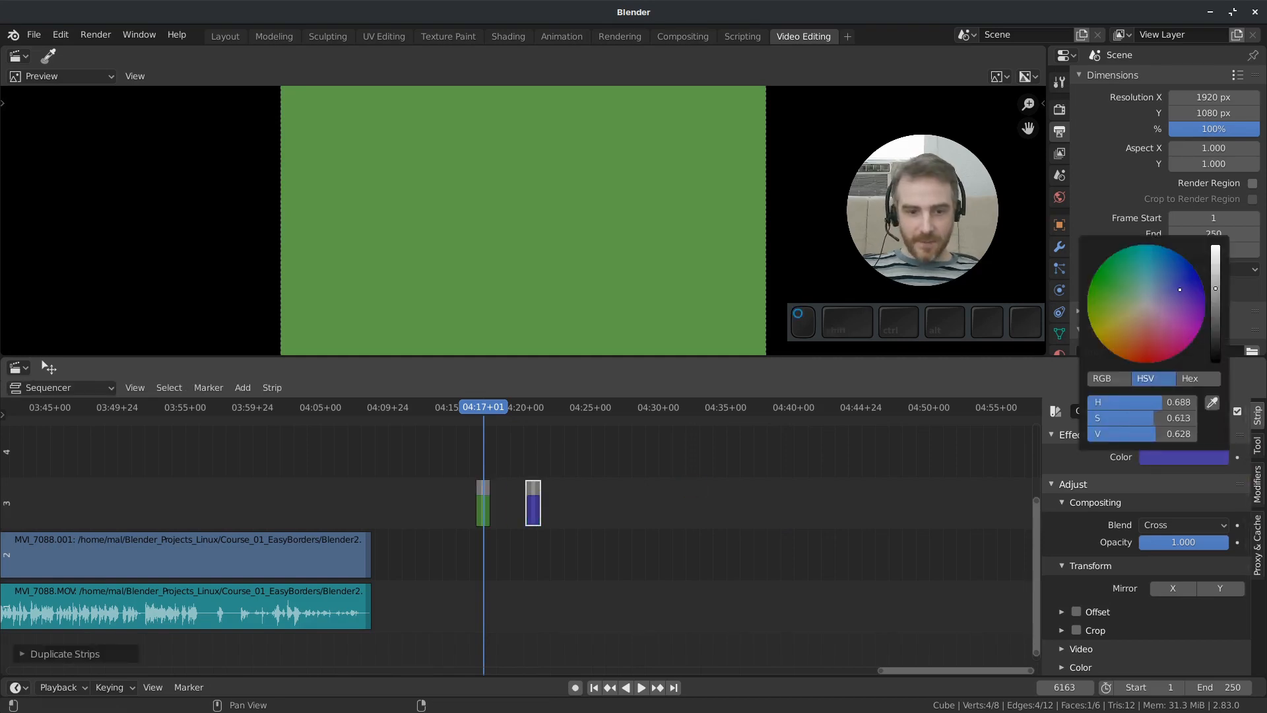
- Add a Cross transition from the green to the blue-violet color strip and scrub the playhead across it, ending at frame 6167
middle_click_drag(557, 503, 596, 509, "ctrl")
left_click(370, 509)
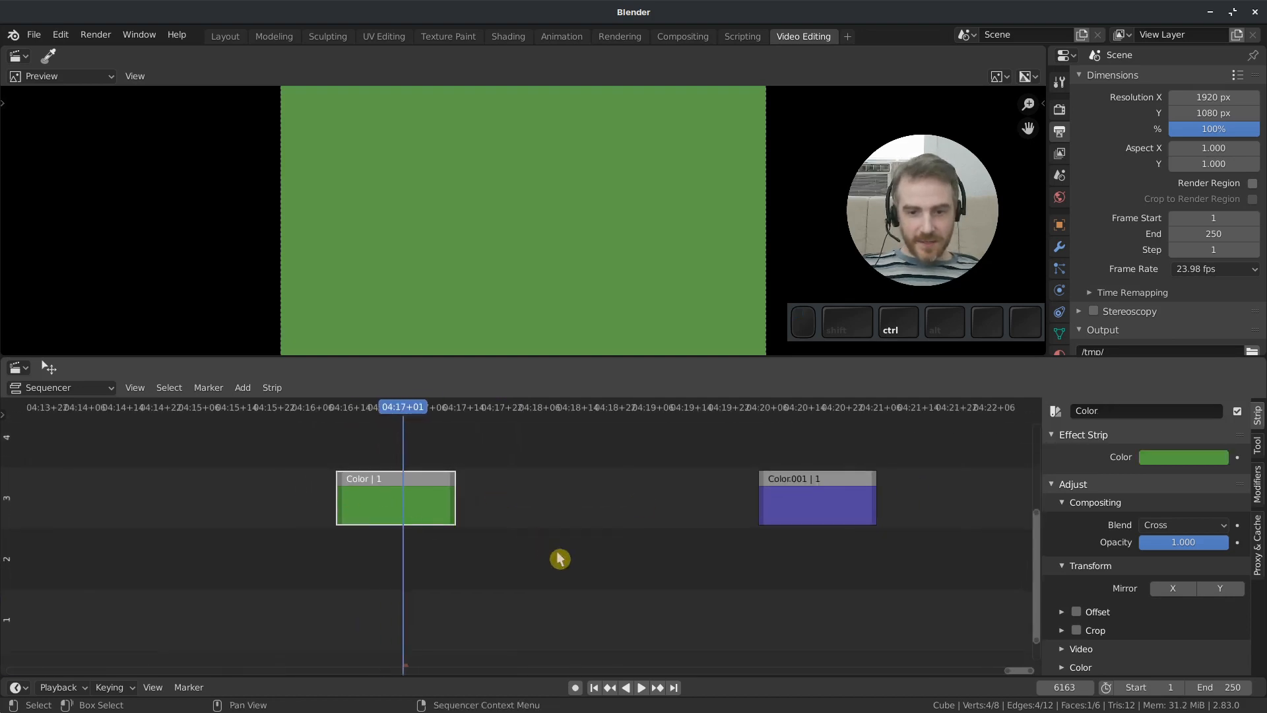
left_click(825, 510, "shift")
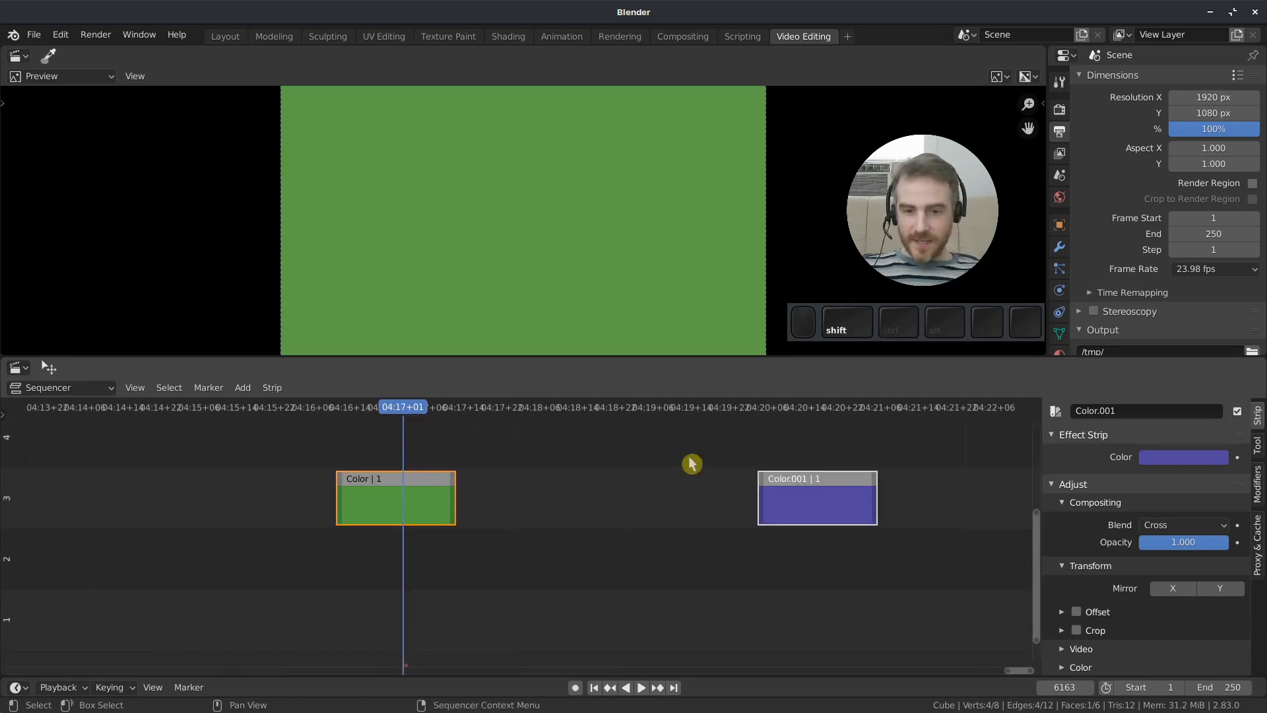
key("shift+a")
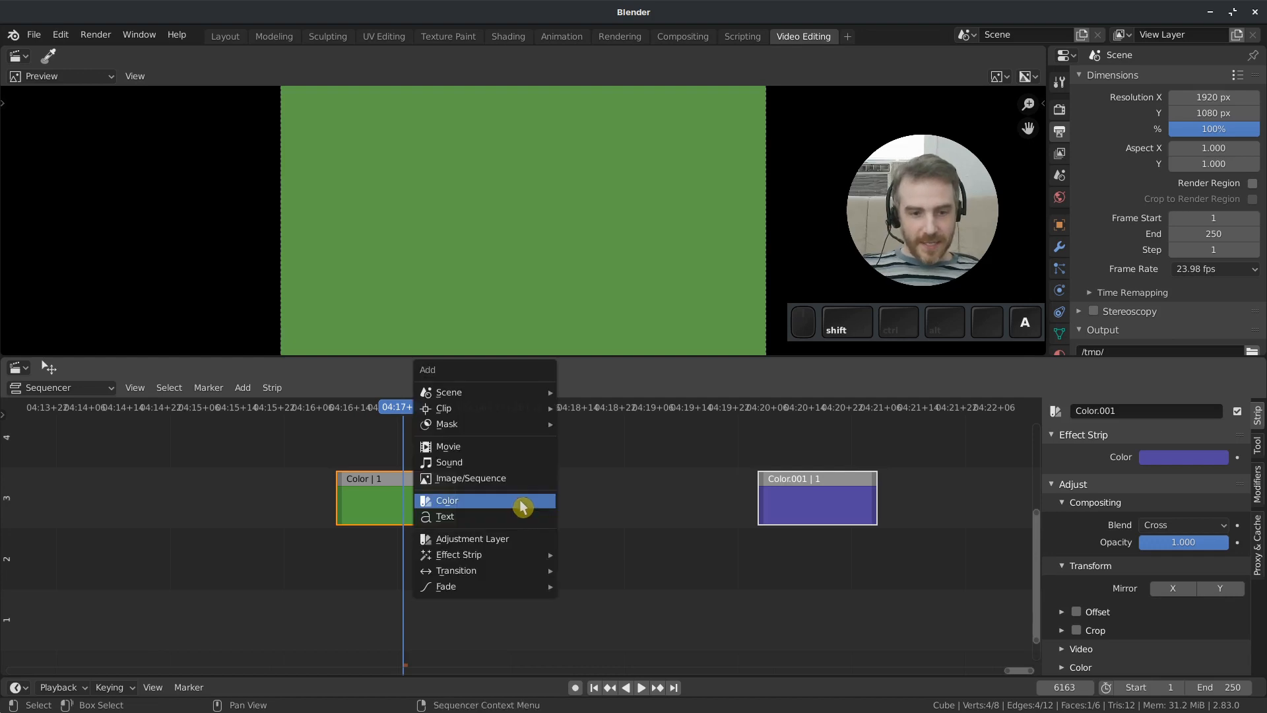
mouse_move(481, 572)
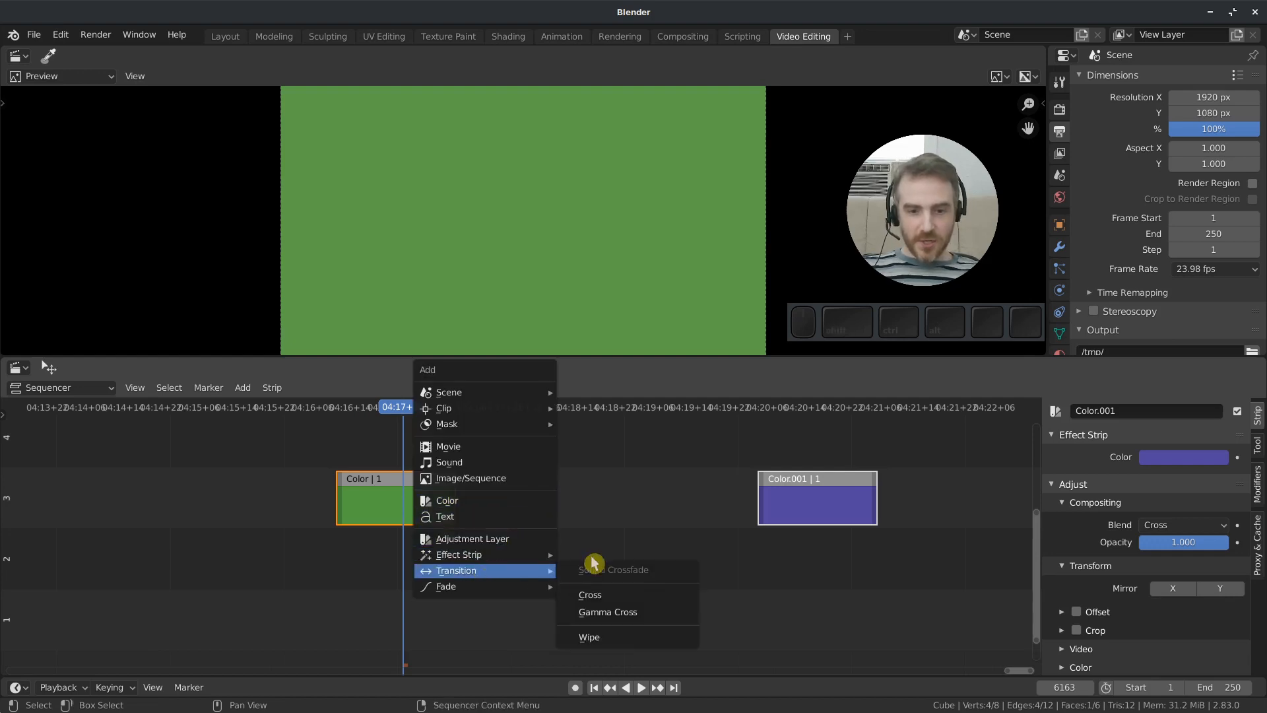
left_click(593, 596)
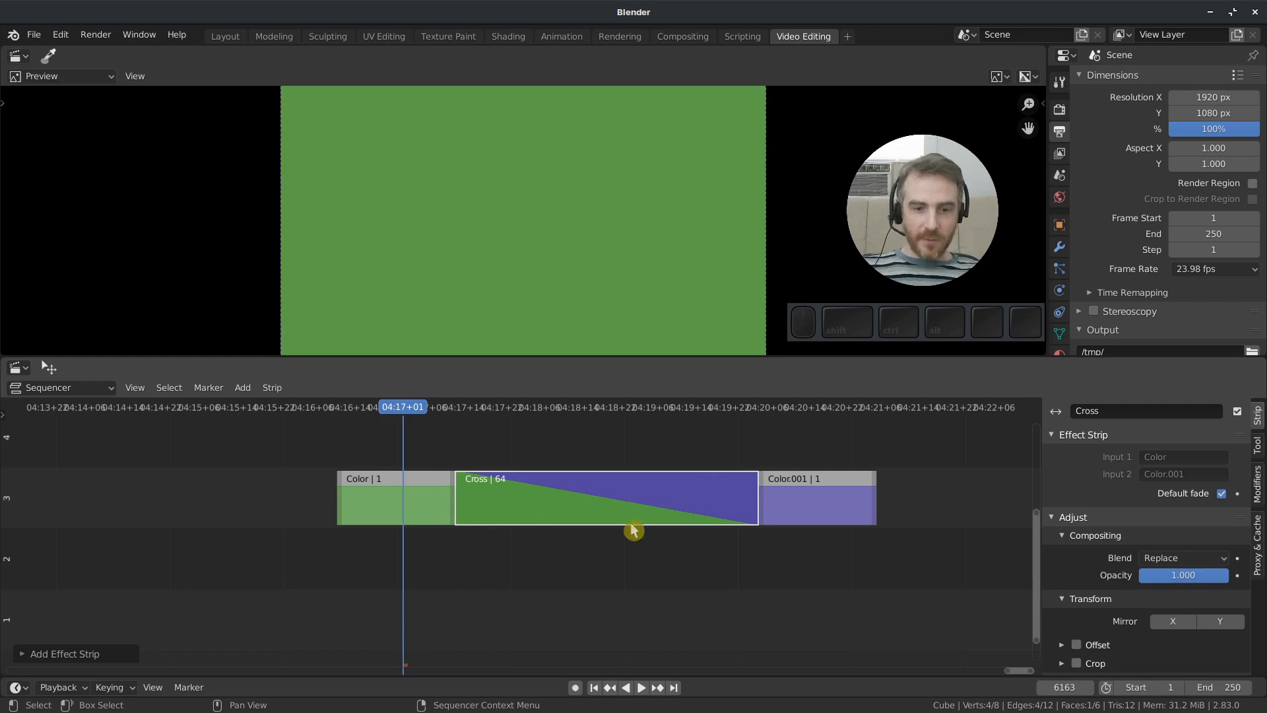
left_click_drag(402, 409, 422, 456)
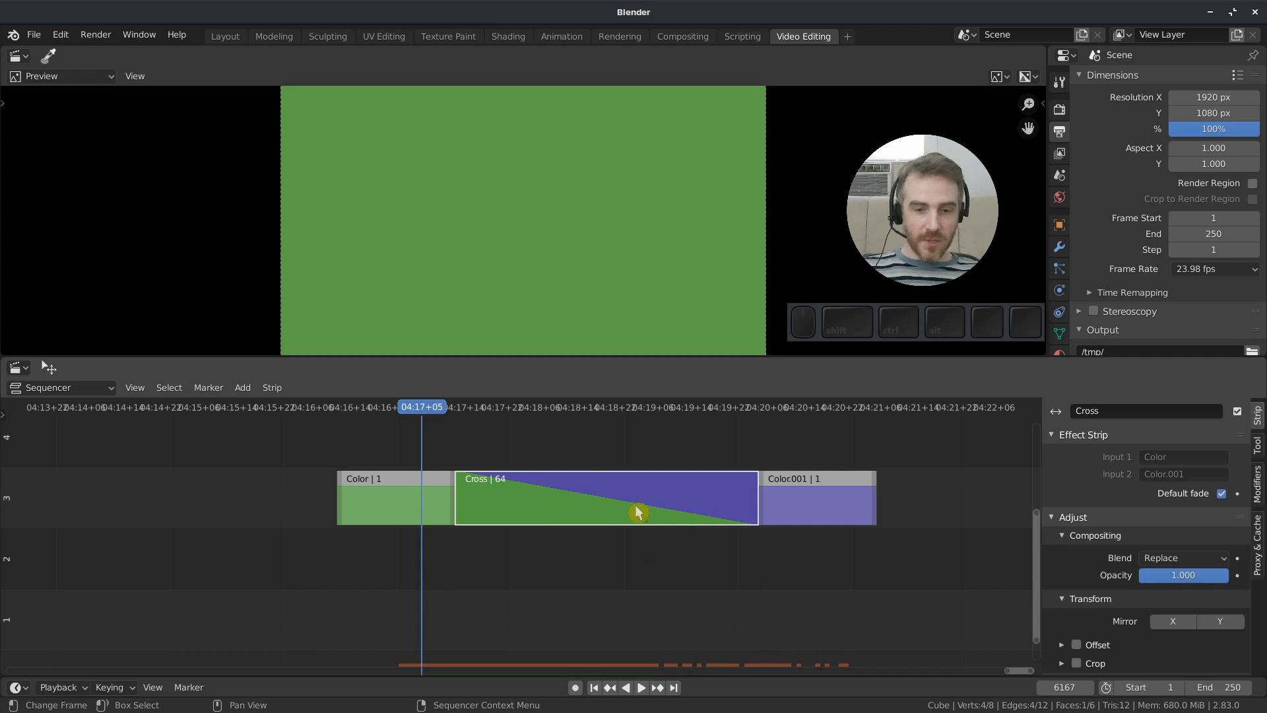
- Highlight the "Selecting effect strip will highlight input strips" entry in the browser and switch back to Blender
key("alt+Tab")
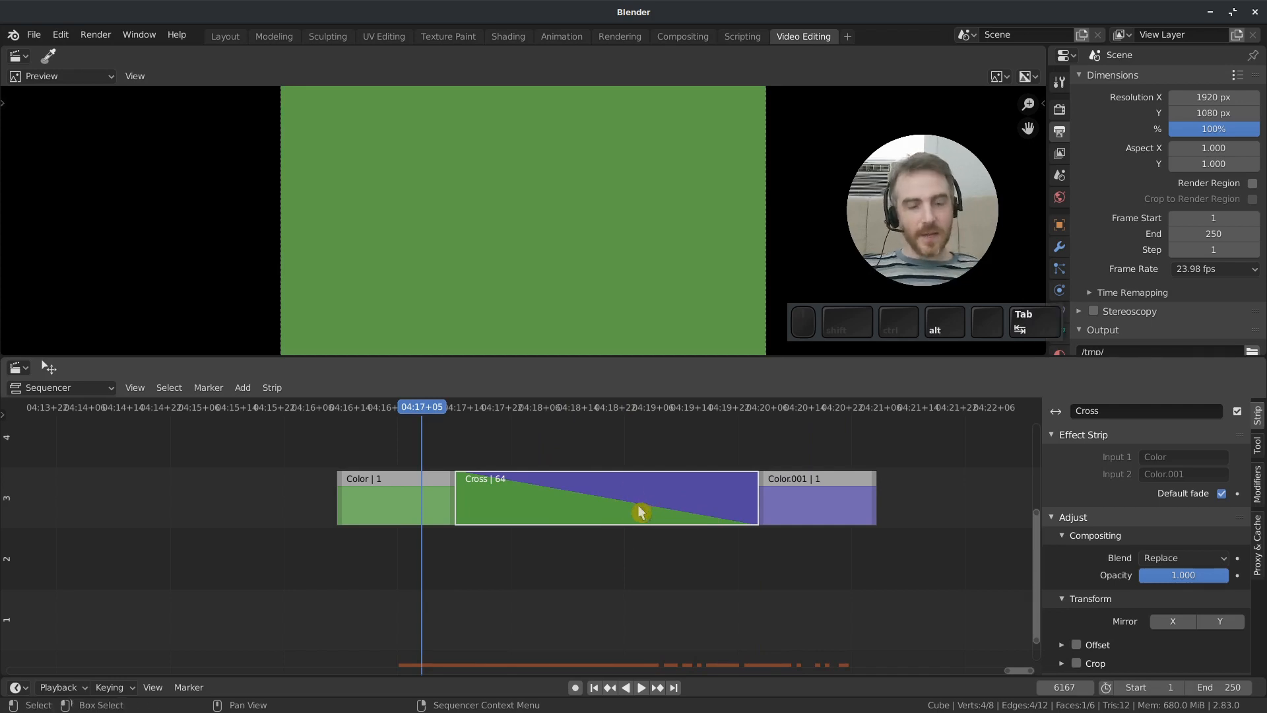
left_click_drag(109, 503, 506, 515)
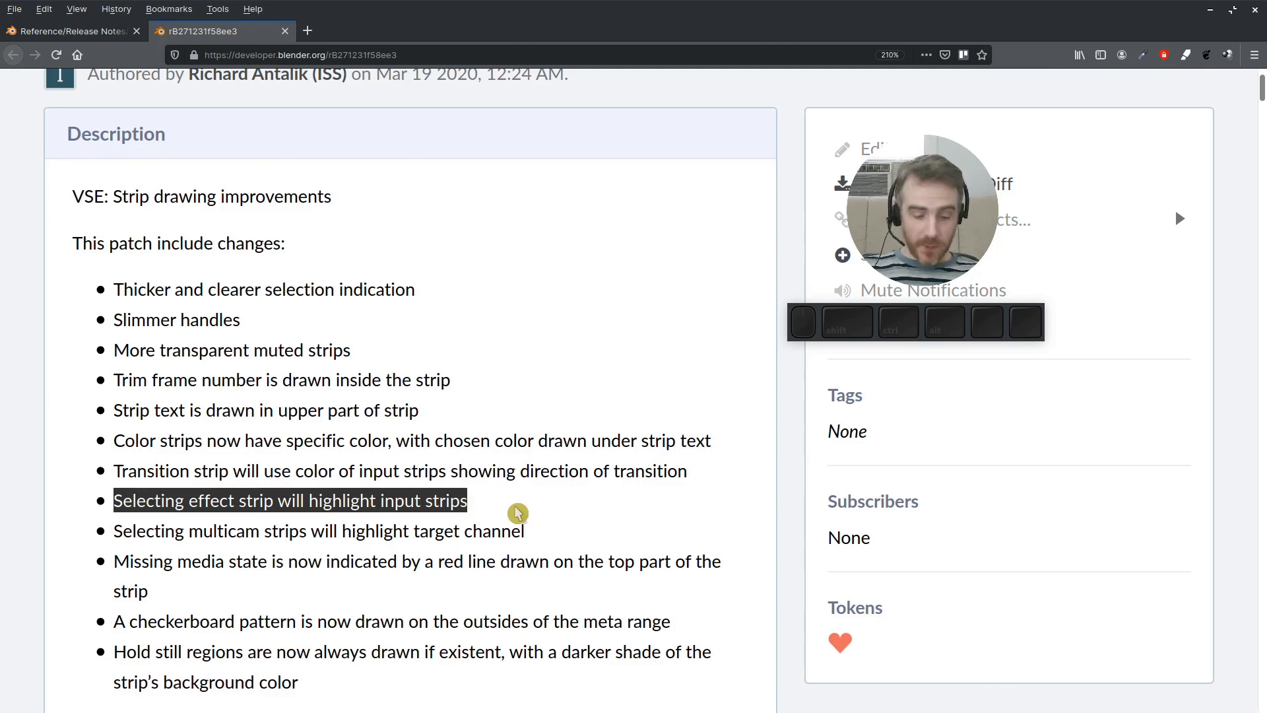
key("alt+Tab")
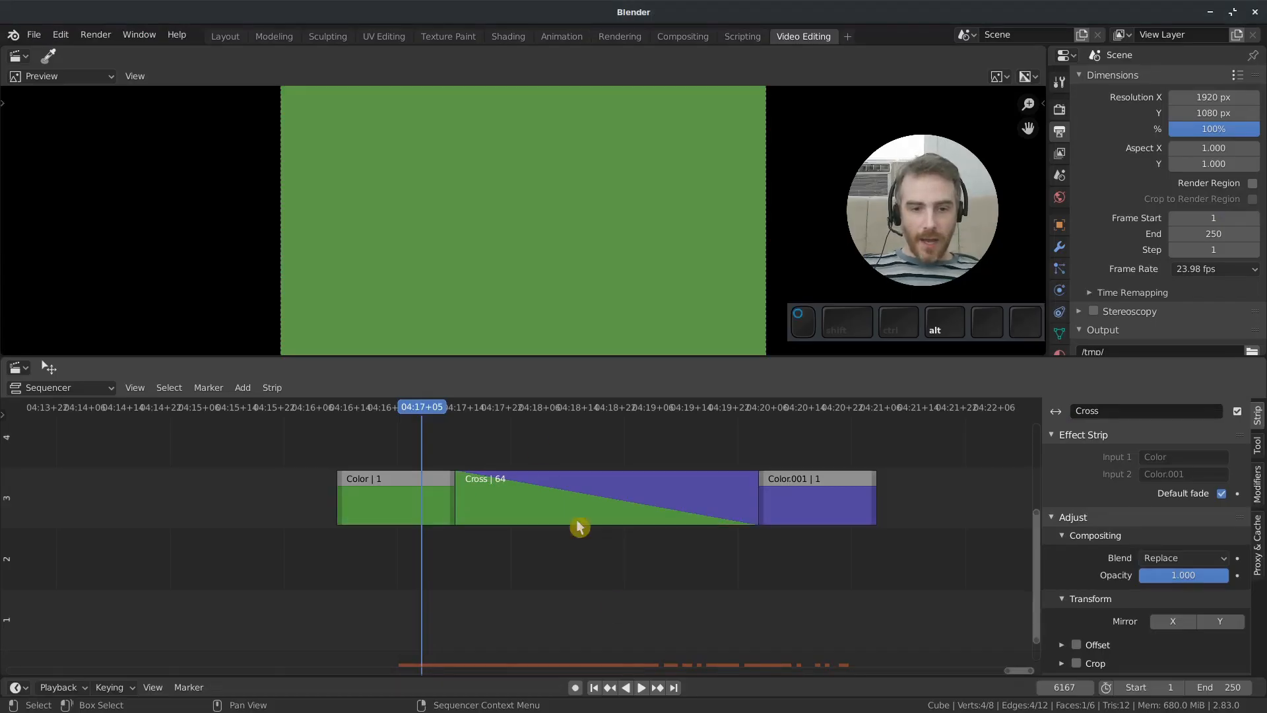
- Select and deselect the Cross strip several times to examine how its input strips are drawn
left_click(594, 490)
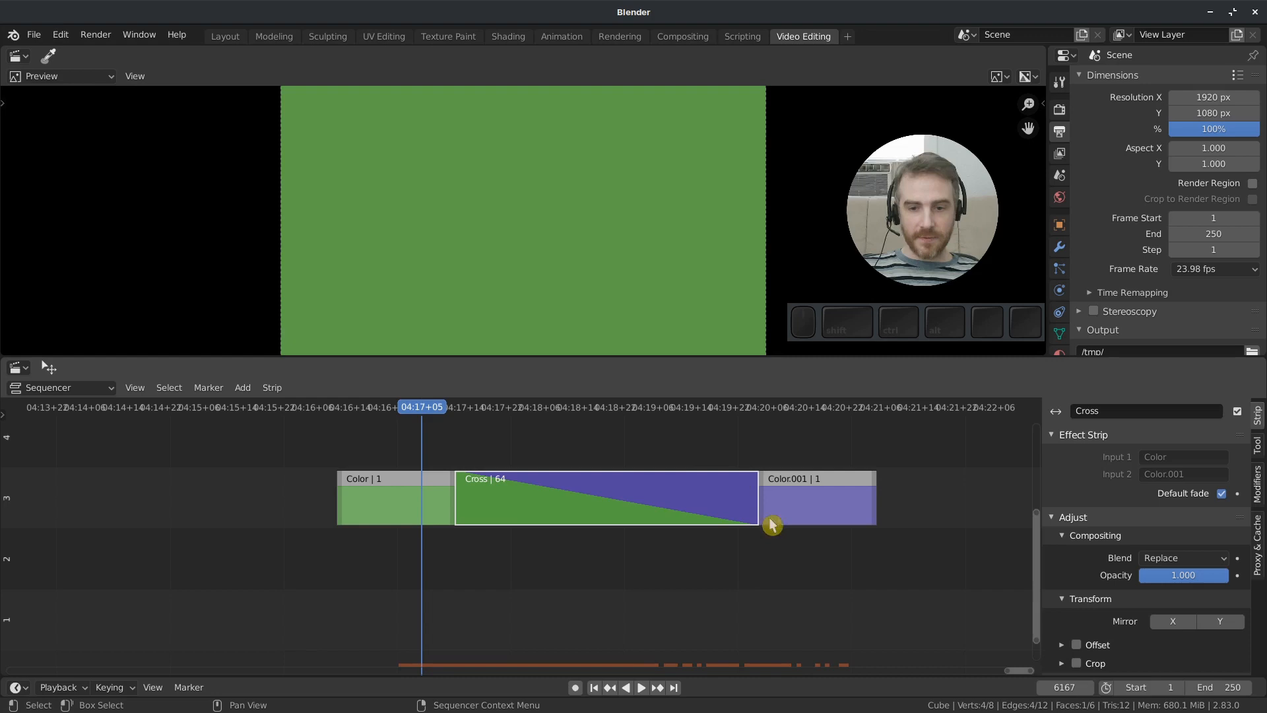
left_click(595, 583)
left_click(577, 505)
left_click(571, 586)
left_click(581, 504)
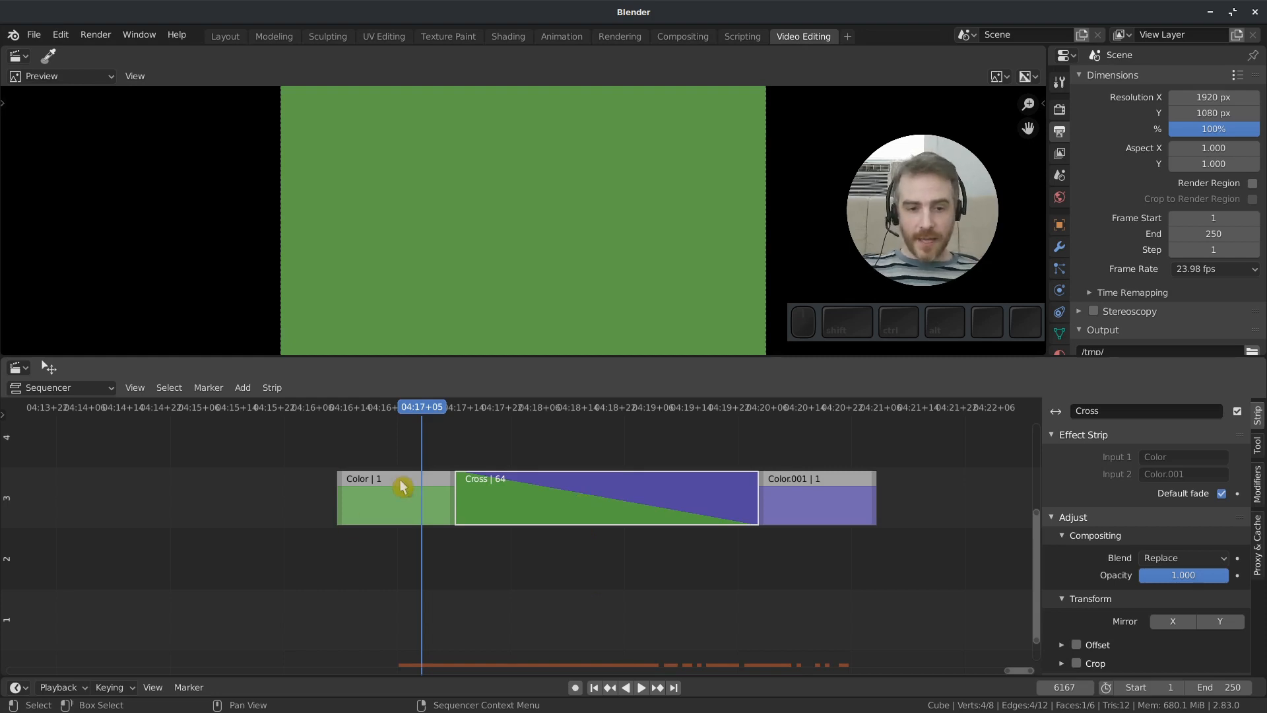
left_click(608, 583)
left_click(619, 505)
left_click(610, 584)
- Highlight the "Selecting multicam strips will highlight target channel" entry in the browser and switch back to Blender
key("alt+Tab")
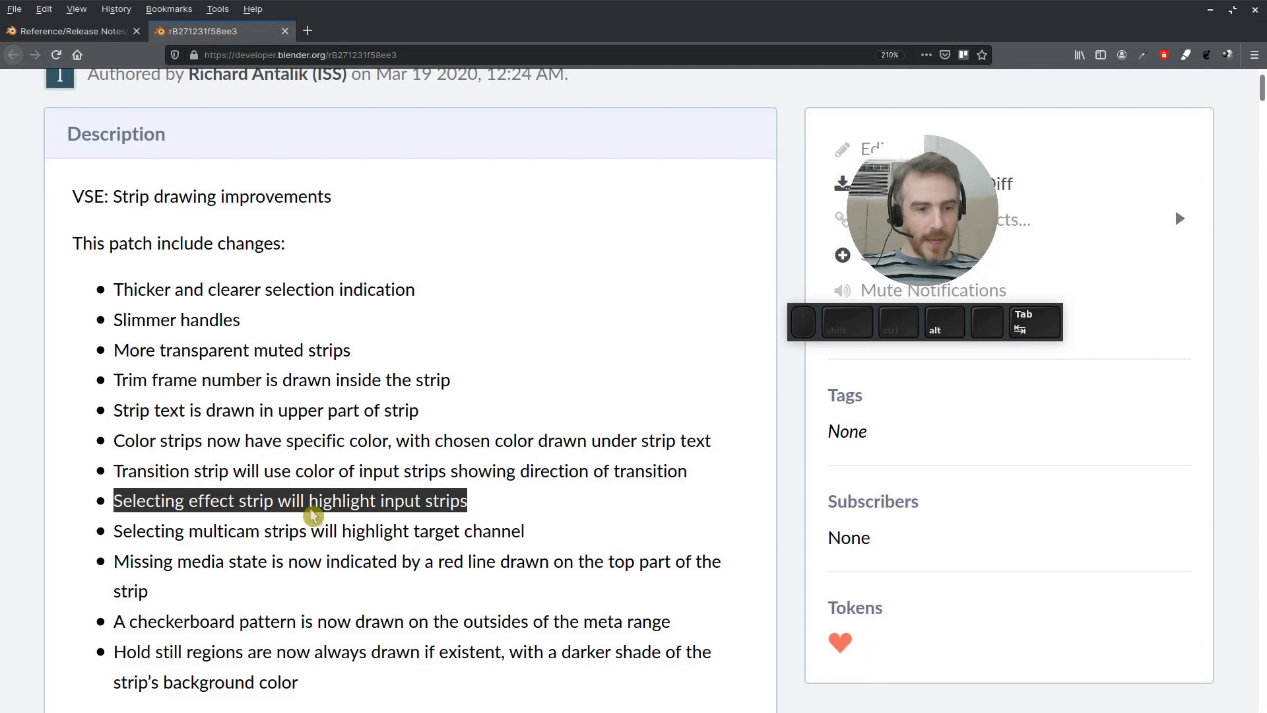
left_click_drag(113, 534, 571, 553)
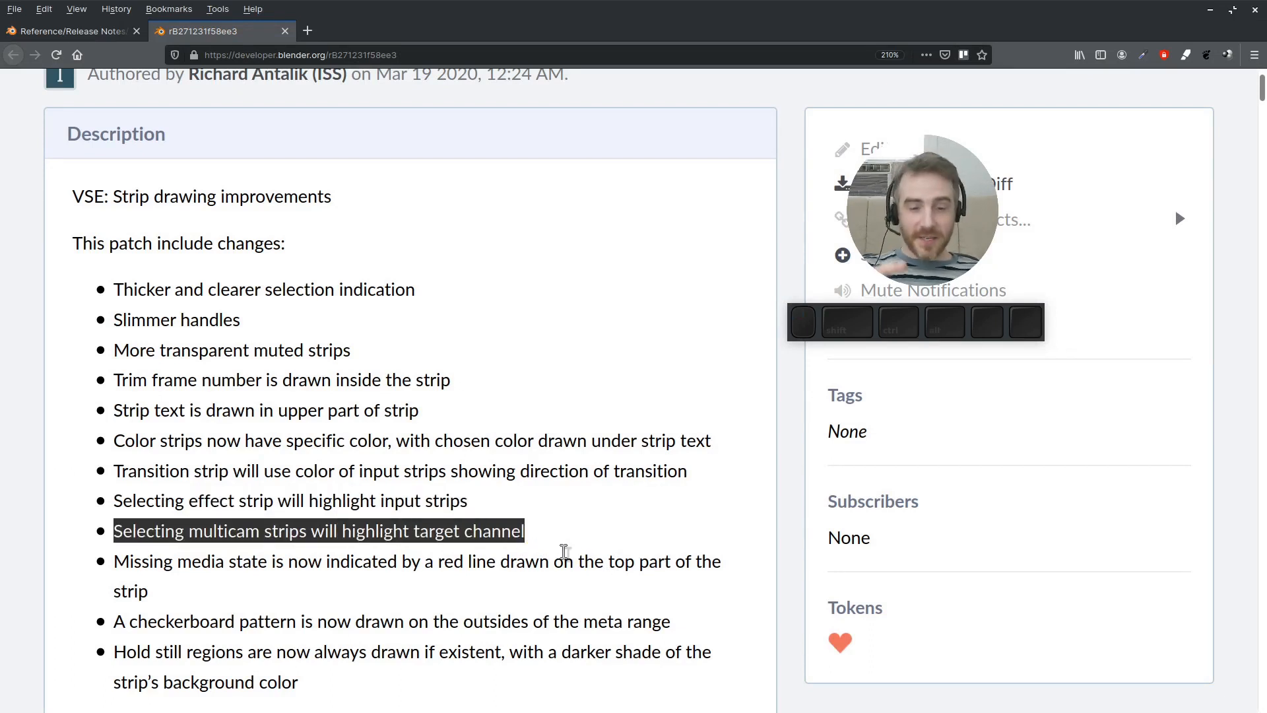
key("alt+Tab")
- Place the playhead at frame 6691, past the color strips, and set the scene's end frame there
middle_click_drag(639, 518, 690, 500, "ctrl")
middle_click_drag(232, 493, 553, 417)
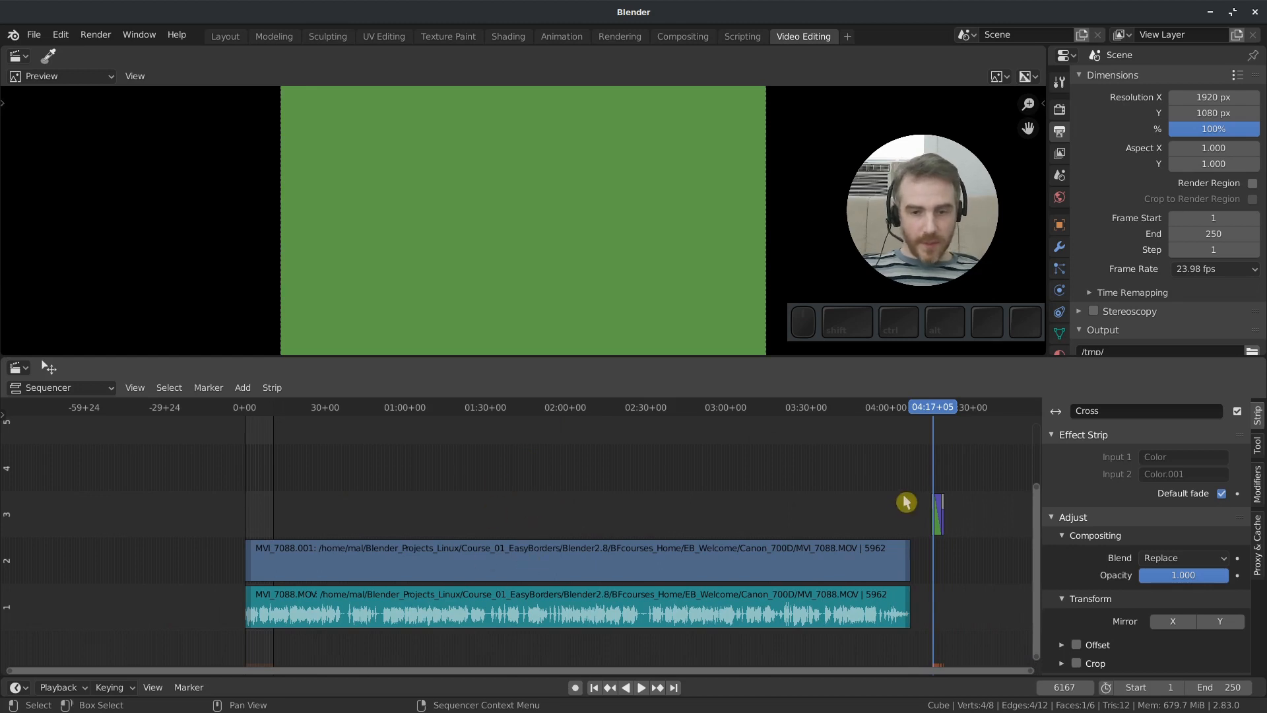
left_click(992, 408)
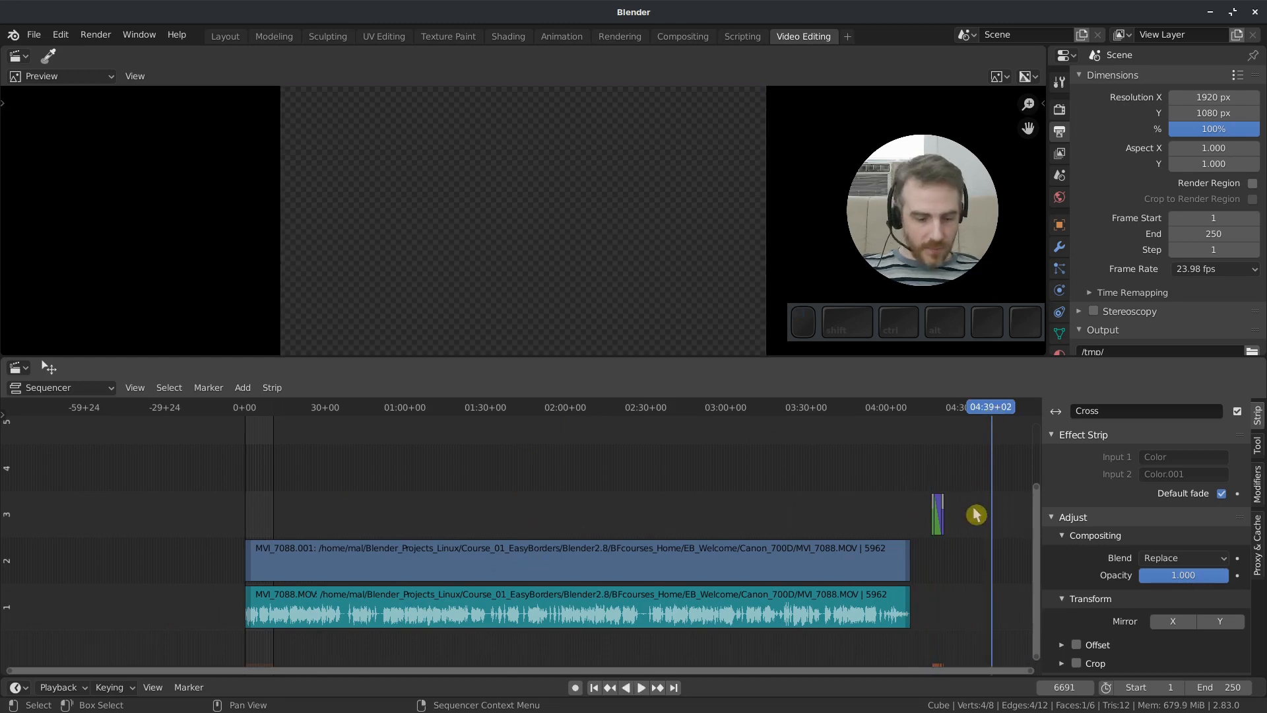
key("ctrl+End")
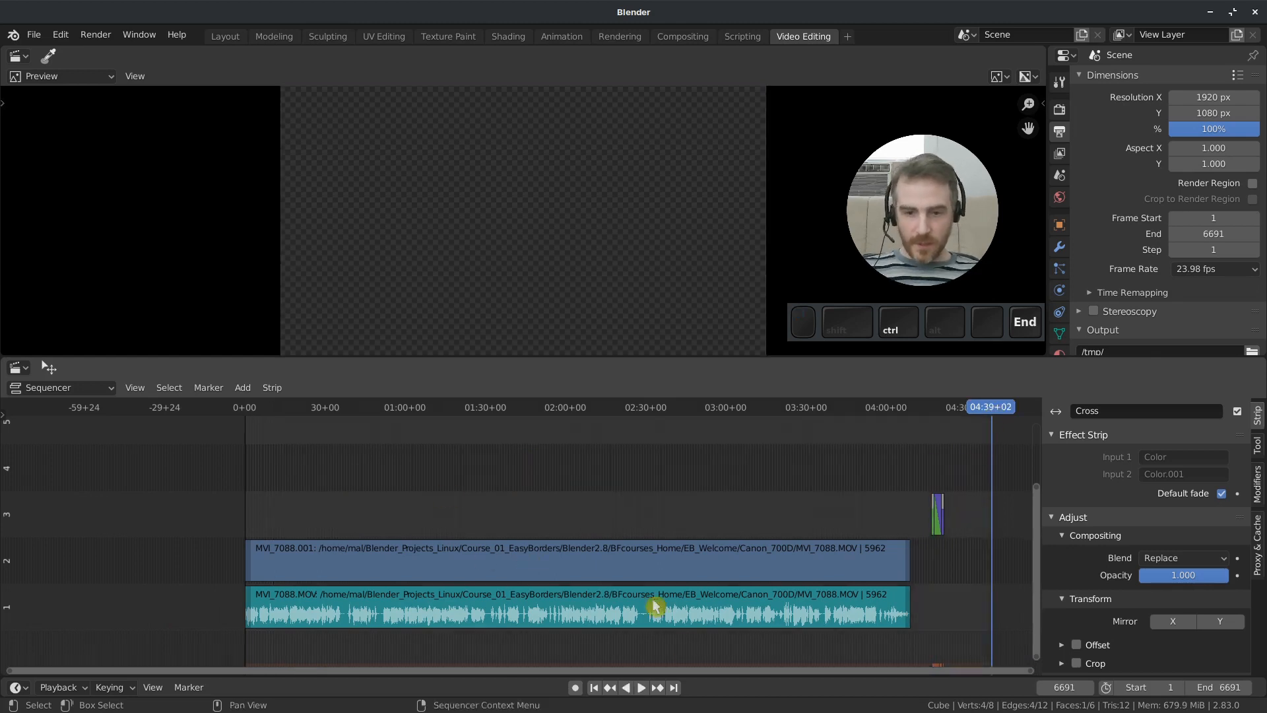
- Split the movie and sound strips at frame 2436 and move their second halves to channels 4 and 3, starting at frame 1
left_click(519, 410)
left_click(562, 557)
left_click(580, 598, "shift")
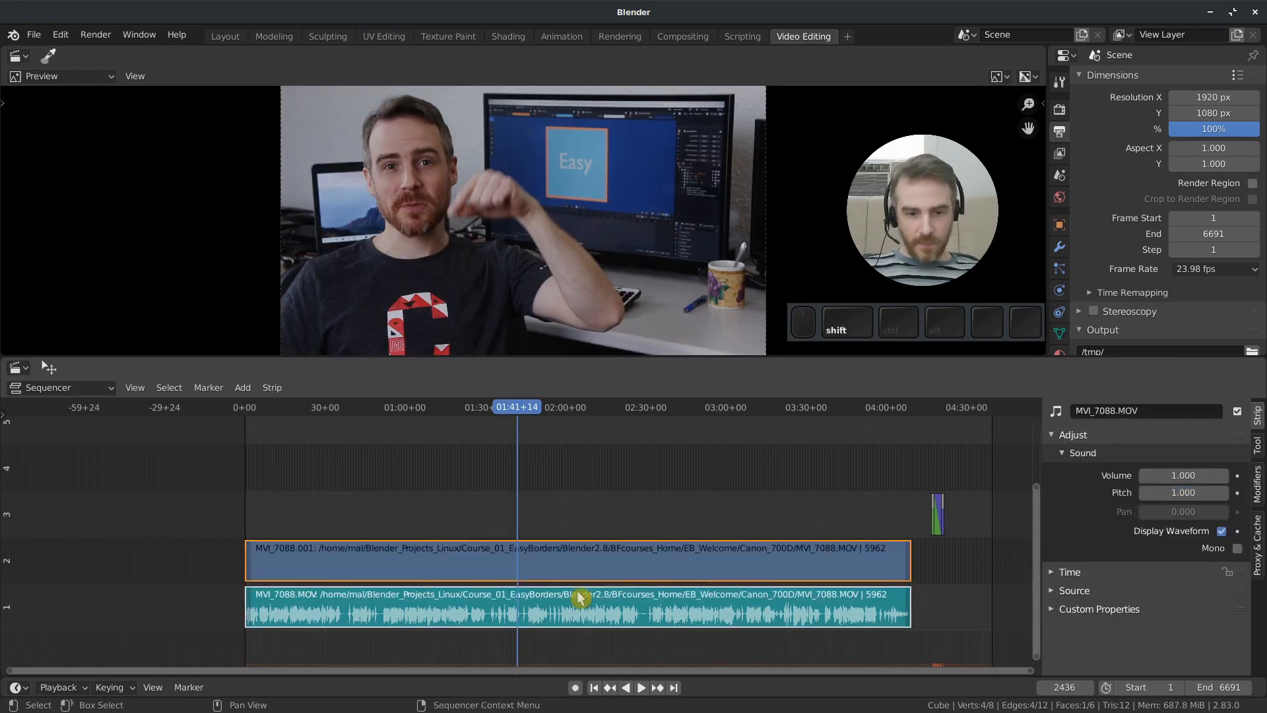
key("k")
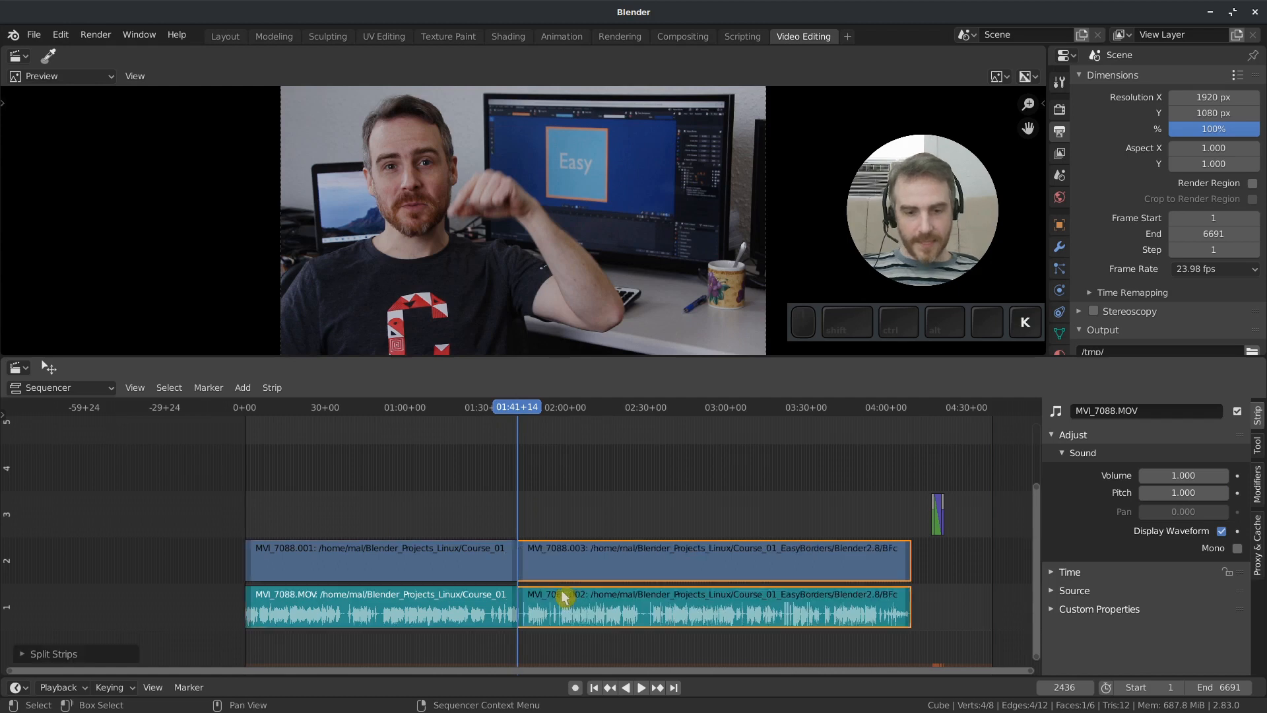
key("g")
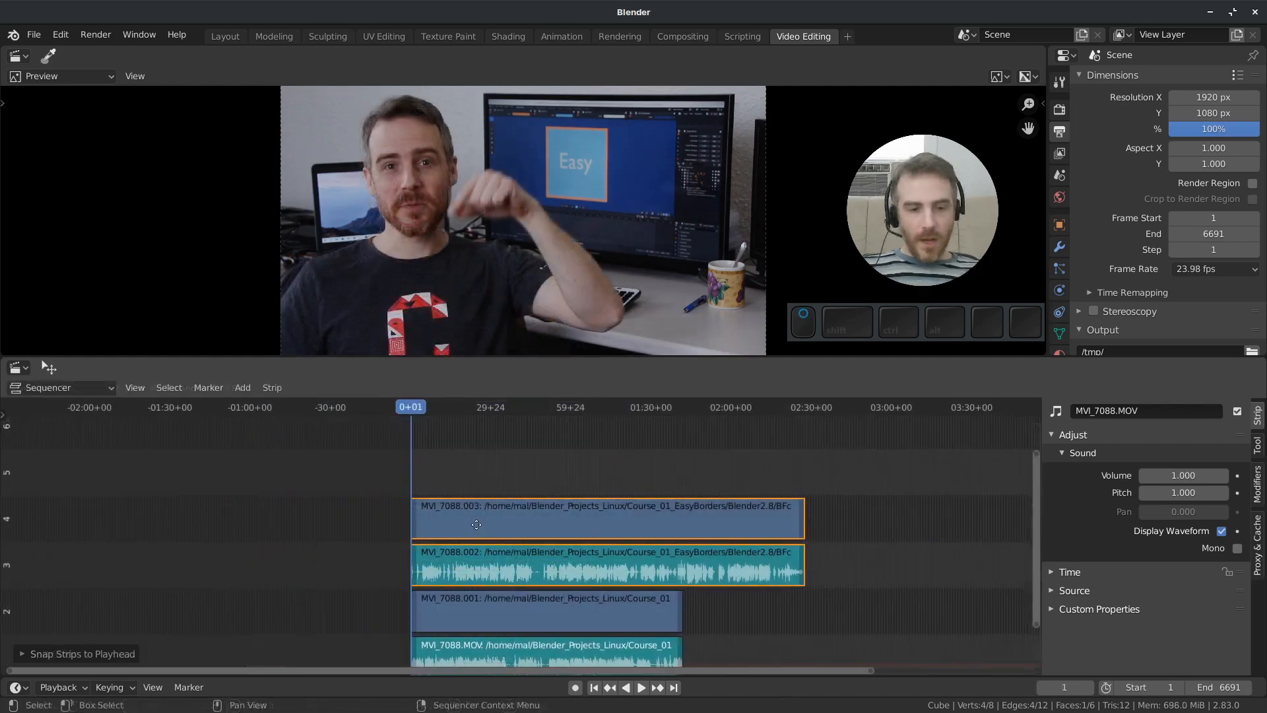
- Add a Multicam Selector effect strip at frame 1 in channel 5, above the movie and sound strips
middle_click_drag(481, 527, 479, 533)
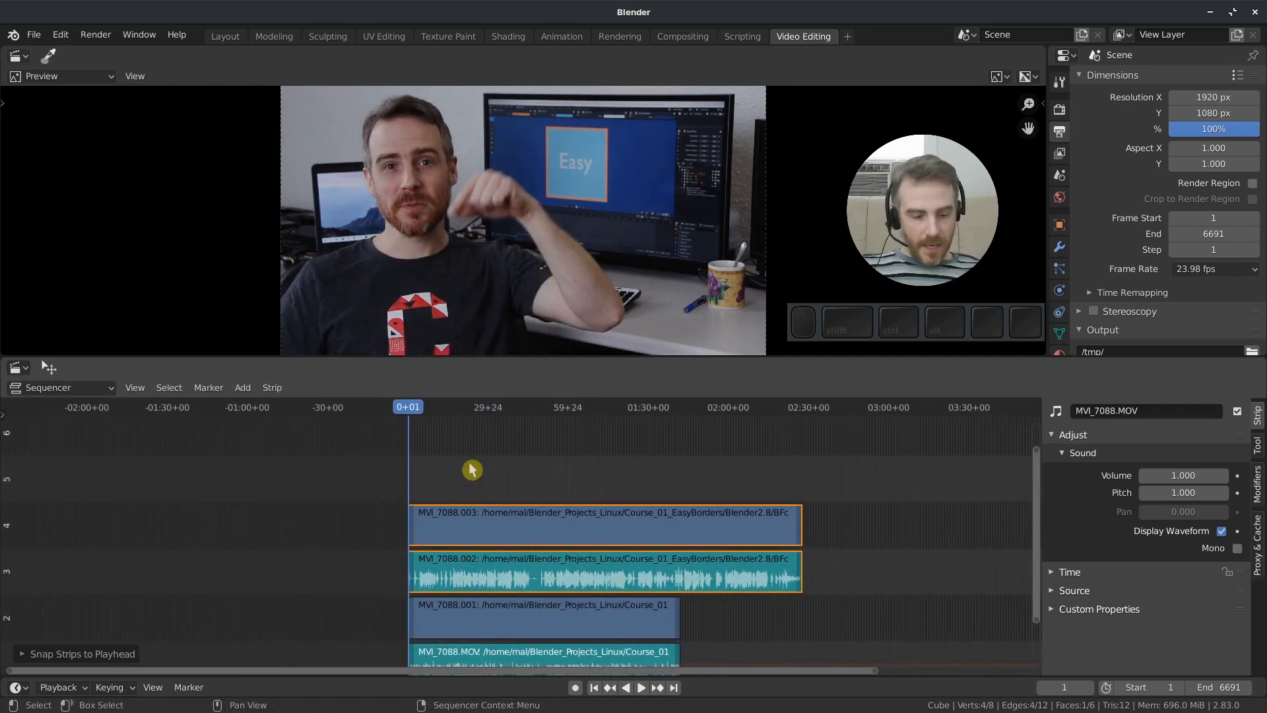
left_click(470, 475)
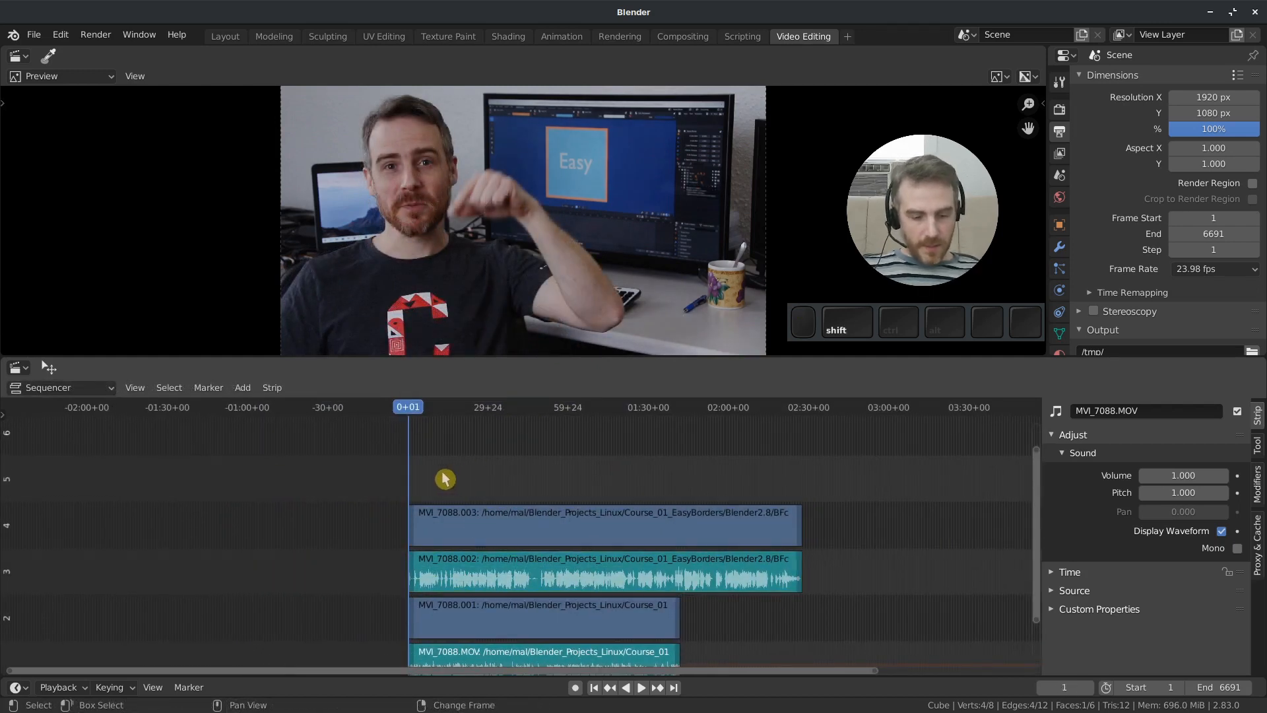
key("shift+a")
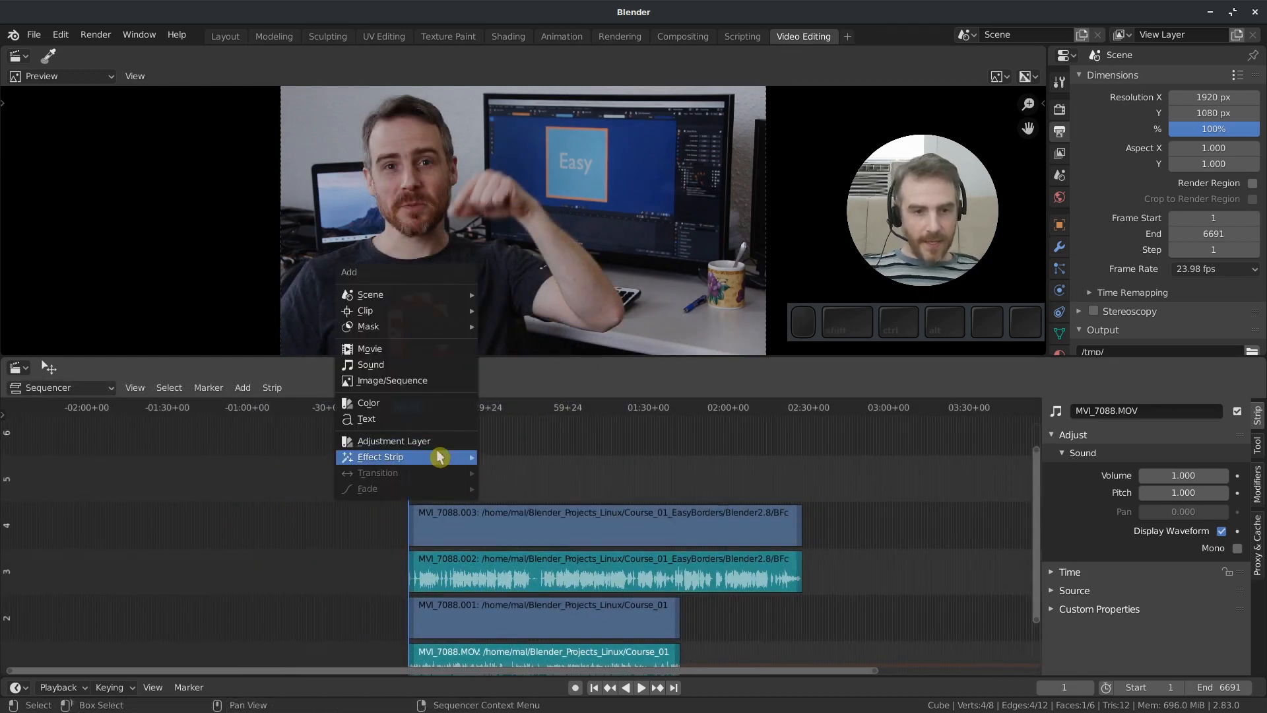
mouse_move(439, 456)
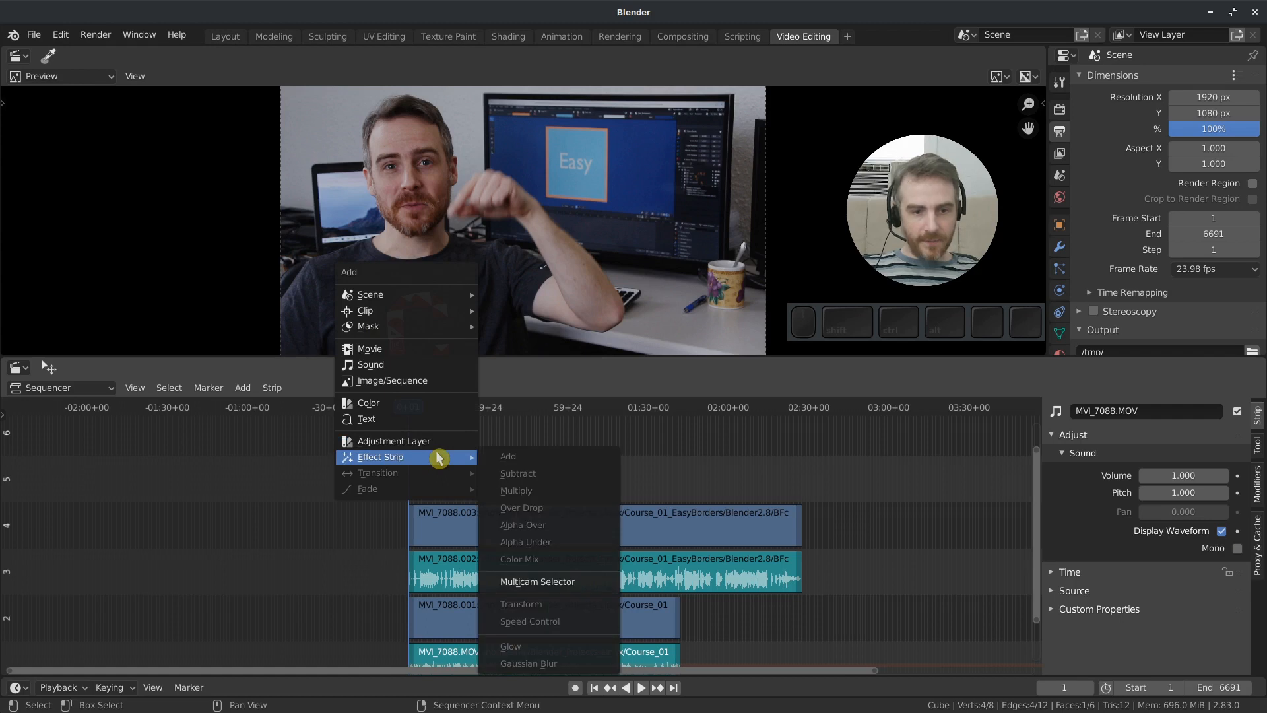
left_click(545, 581)
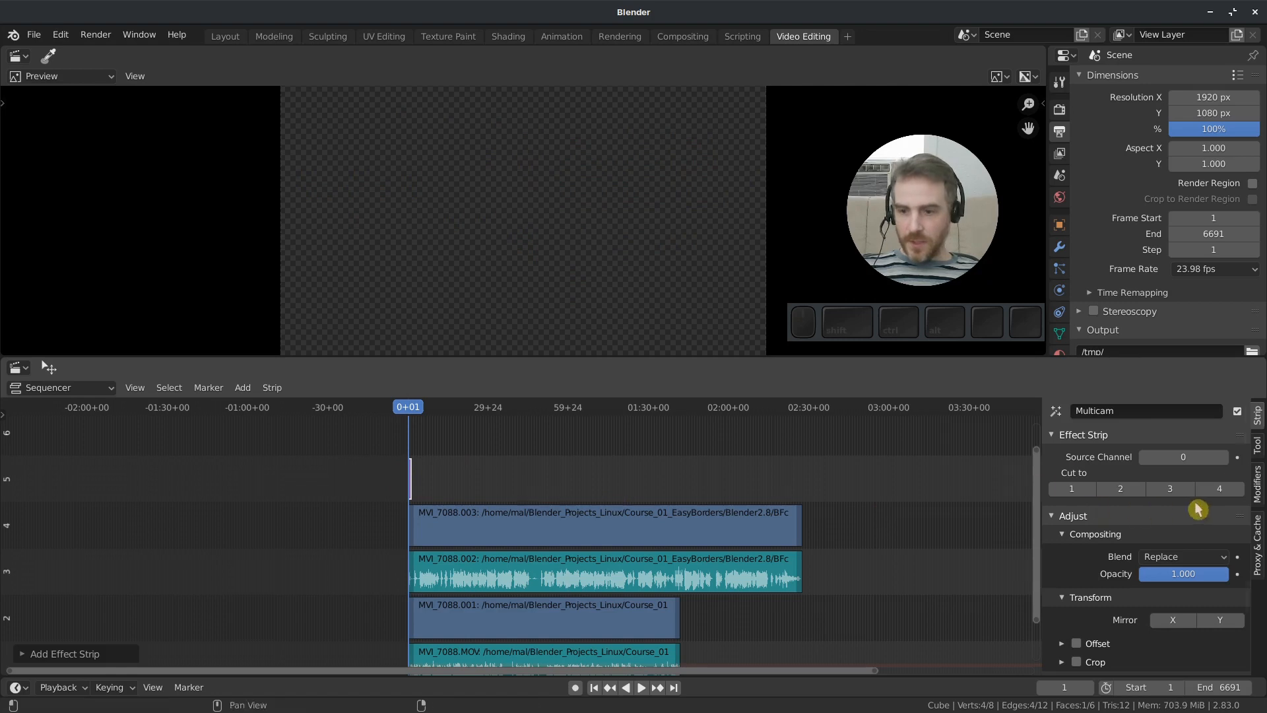
- Extend the Multicam strip to a duration of 3527 frames, matching the end of the movie strip in channel 4
scroll(1126, 540, "down", 3)
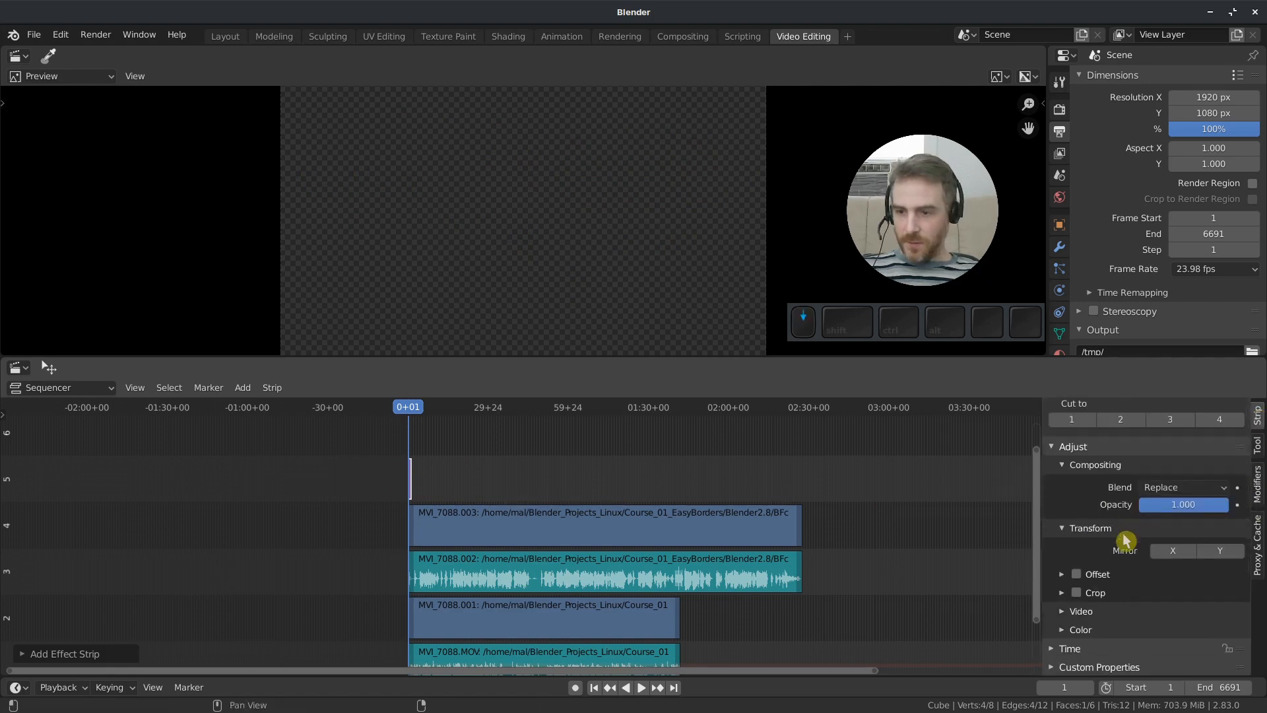
left_click(1083, 649)
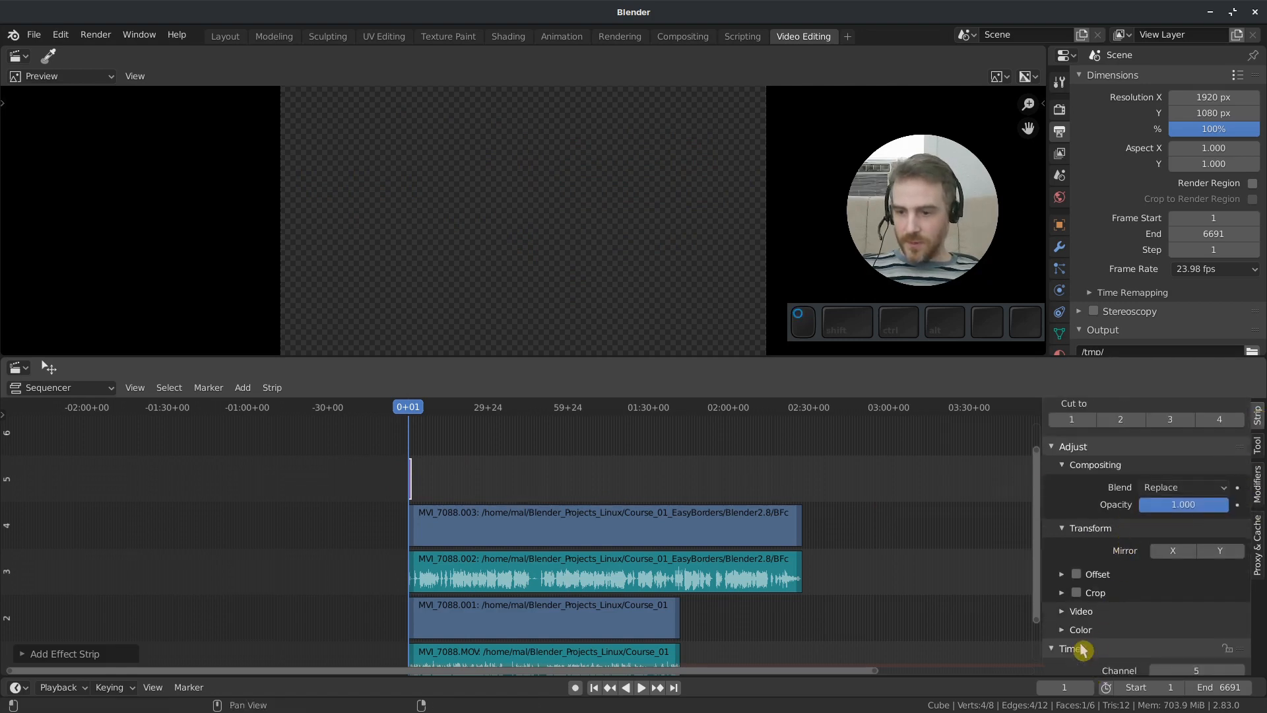
scroll(1110, 625, "down", 4)
left_click_drag(1182, 601, 1246, 602)
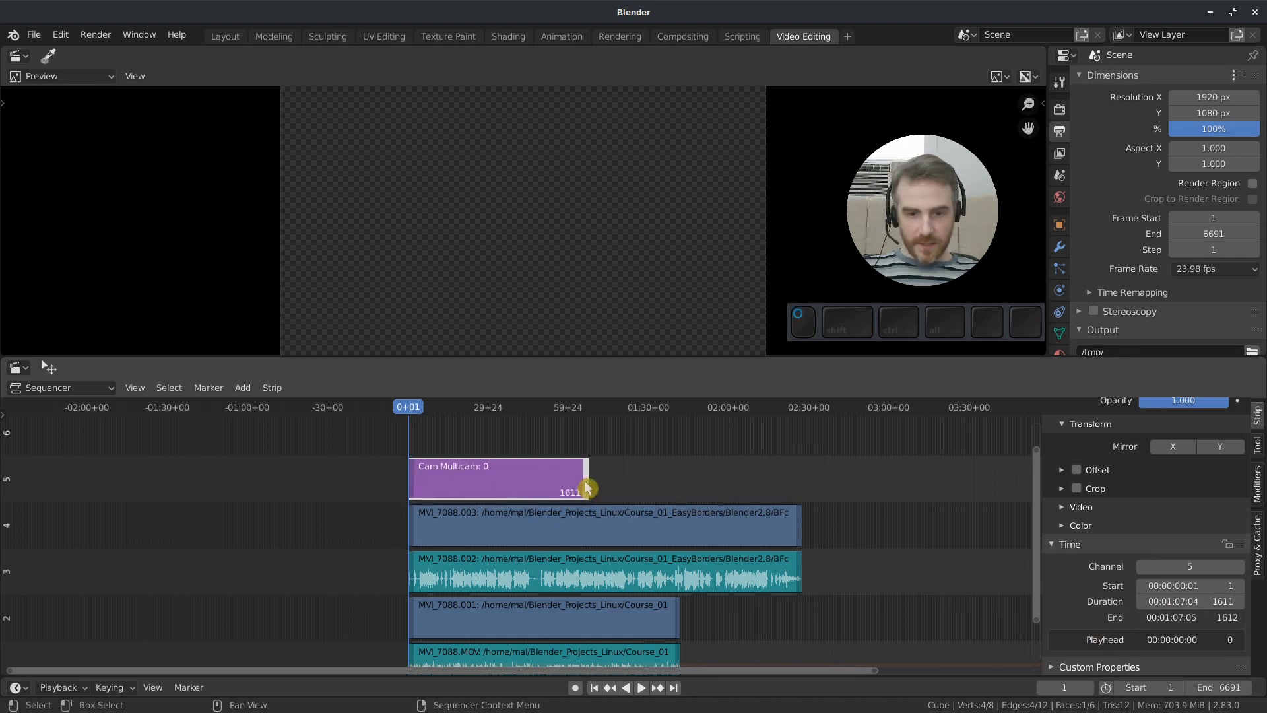
key("g")
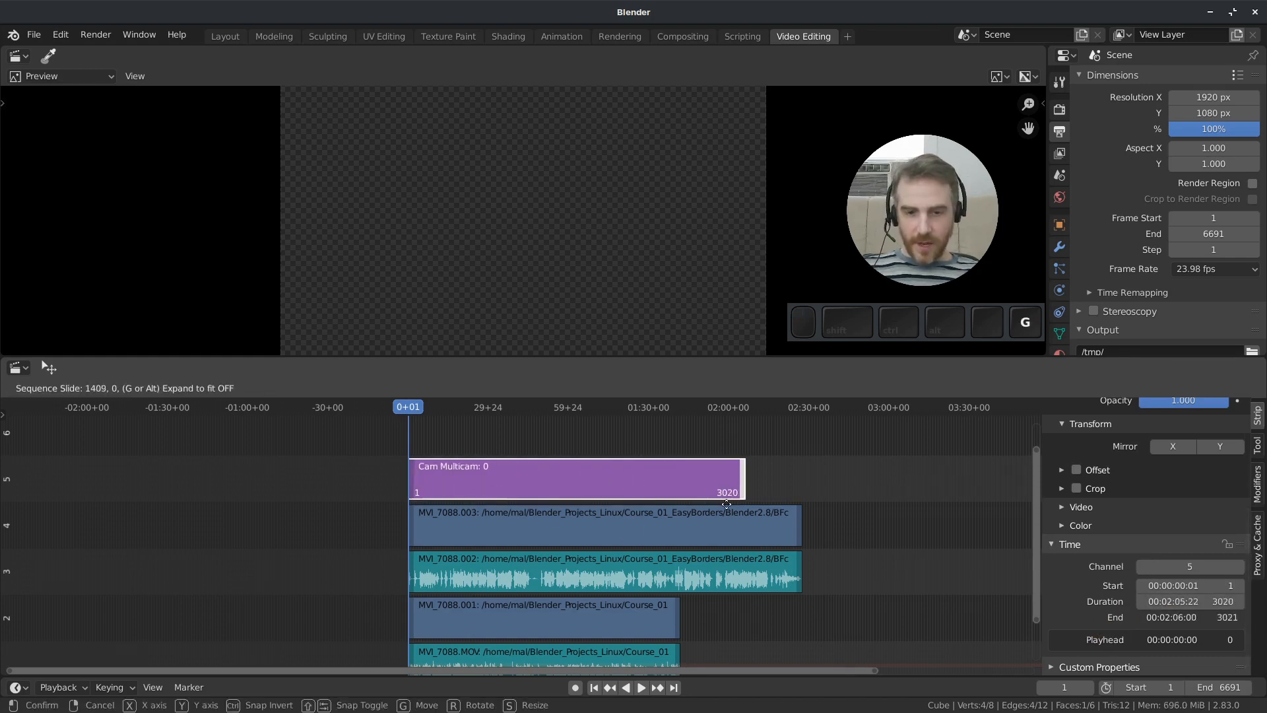
left_click(801, 501)
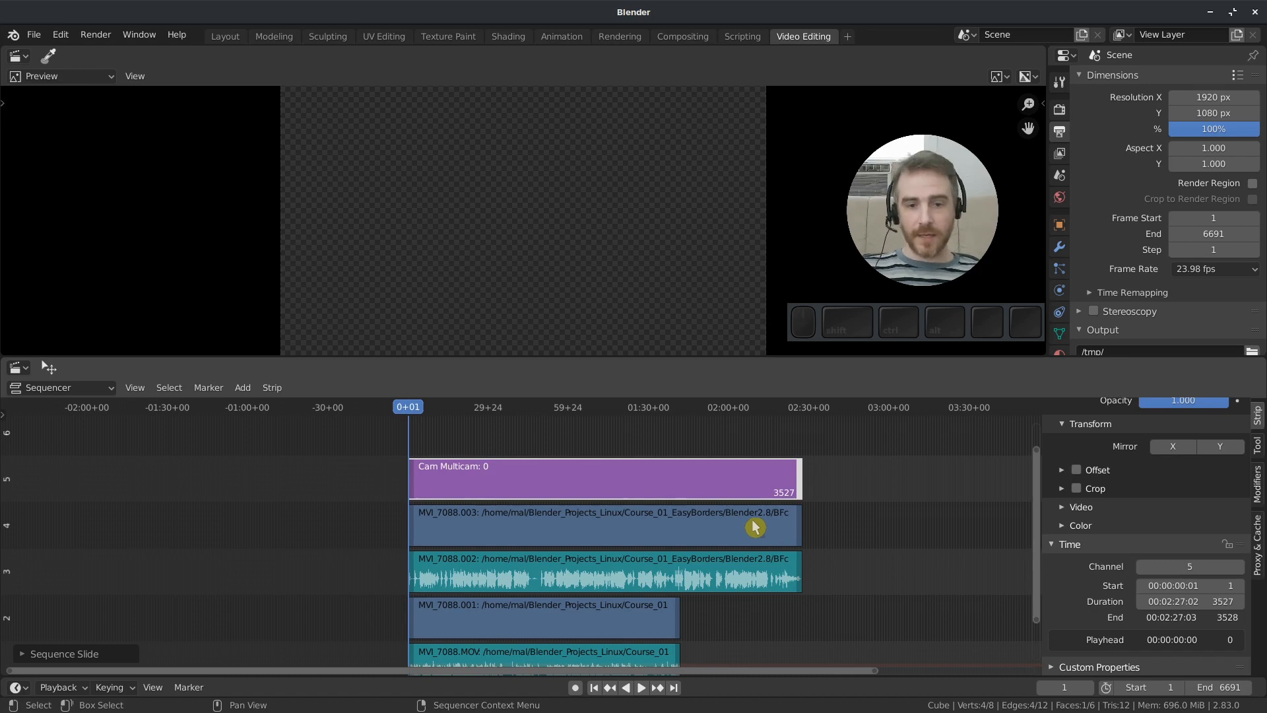
left_click(517, 489)
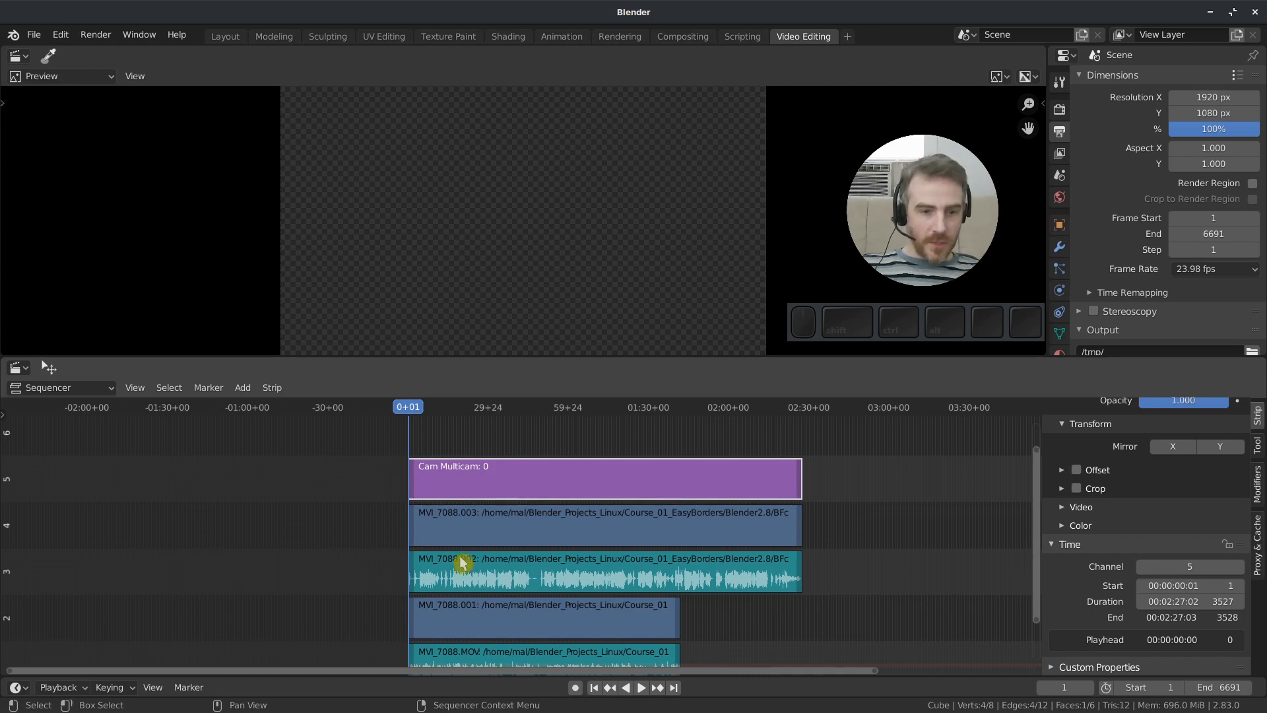
- Move the Multicam strip vertically up to channel 8, keeping its start at frame 1
middle_click_drag(348, 547, 214, 642, "ctrl")
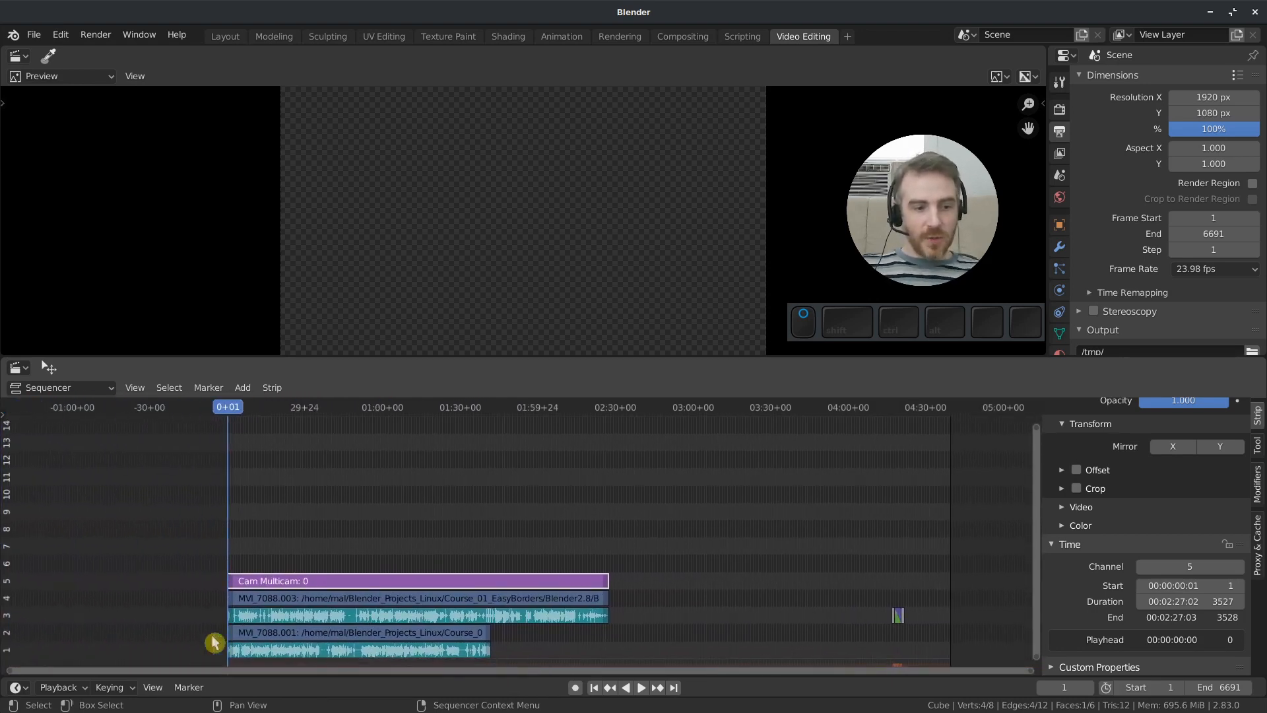
middle_click_drag(473, 532, 447, 537, "ctrl")
mouse_move(398, 629)
middle_mouse_down()
mouse_move(407, 588)
mouse_move(403, 615)
middle_mouse_up()
middle_click_drag(506, 591, 147, 532)
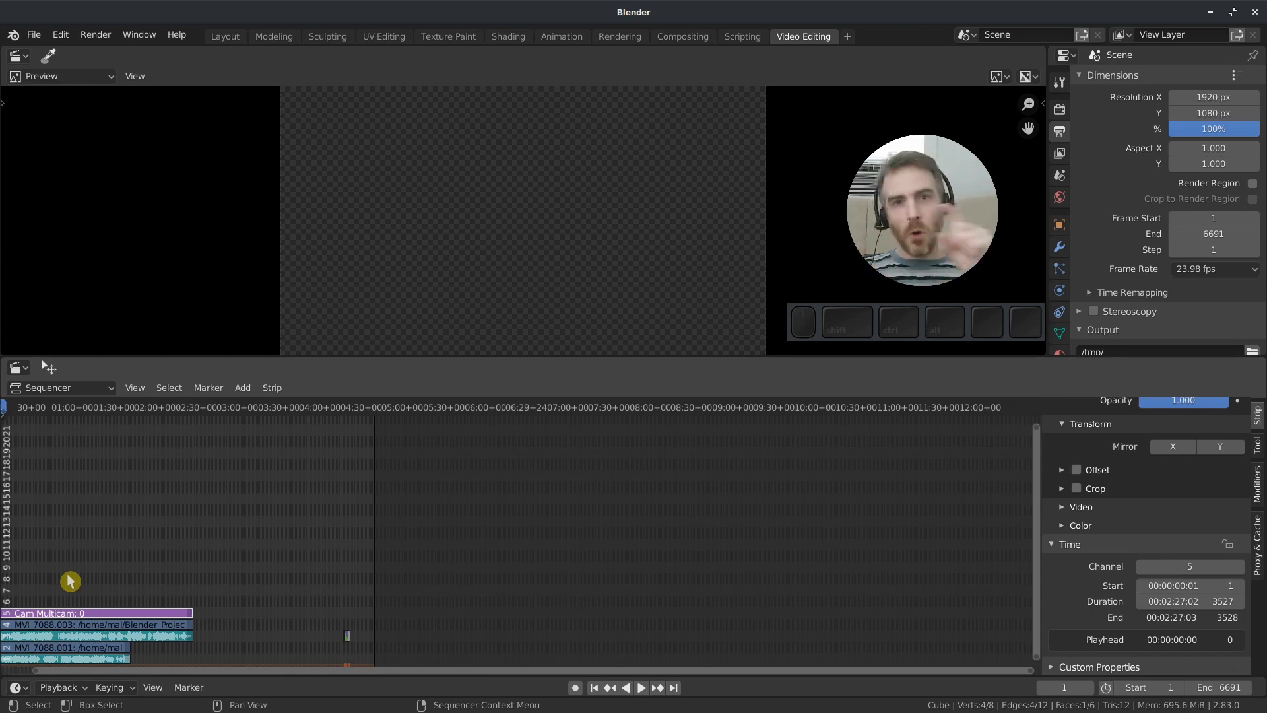
middle_click_drag(310, 516, 354, 508)
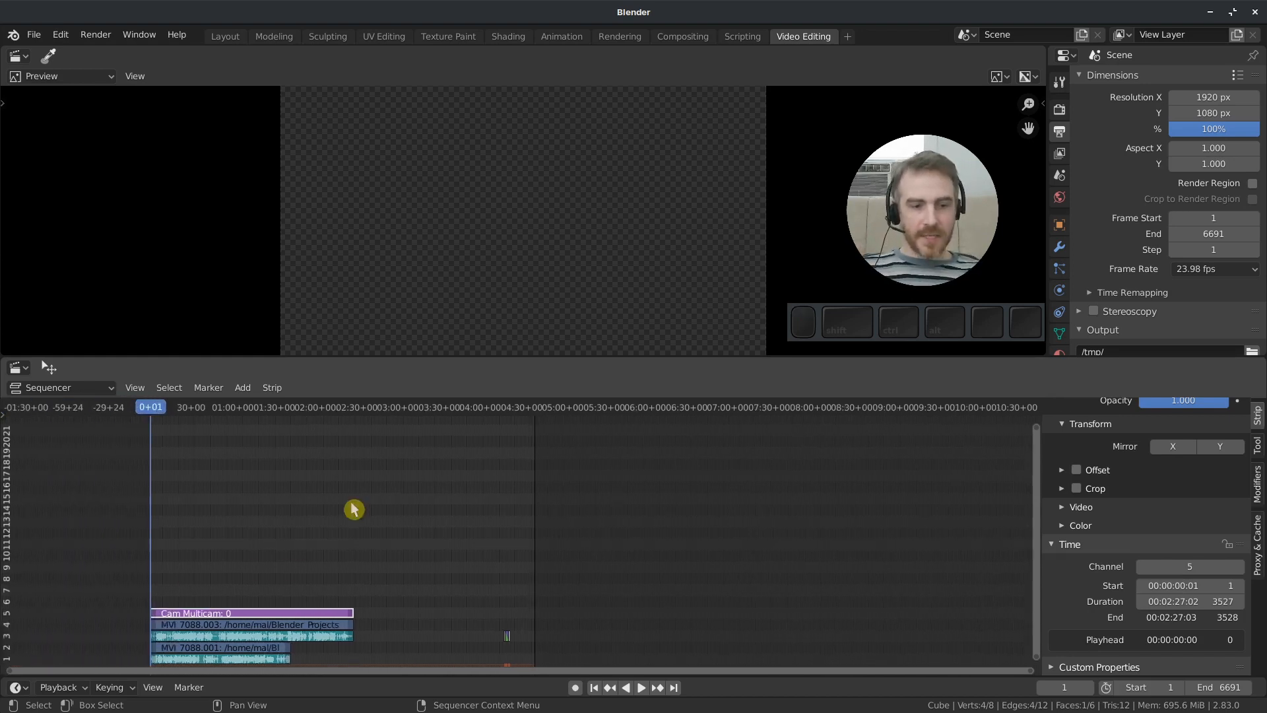
middle_click_drag(223, 573, 388, 507)
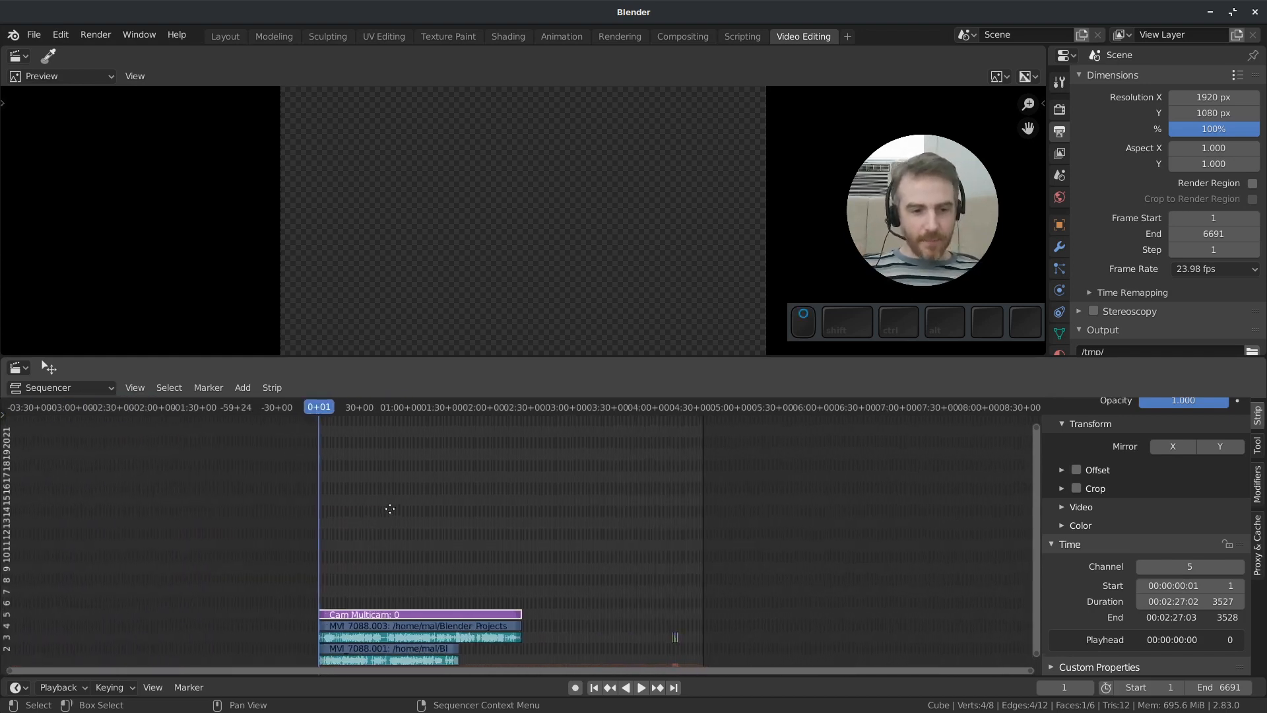
middle_click_drag(426, 584, 450, 418, "ctrl")
scroll(450, 418, "down", 1, "ctrl")
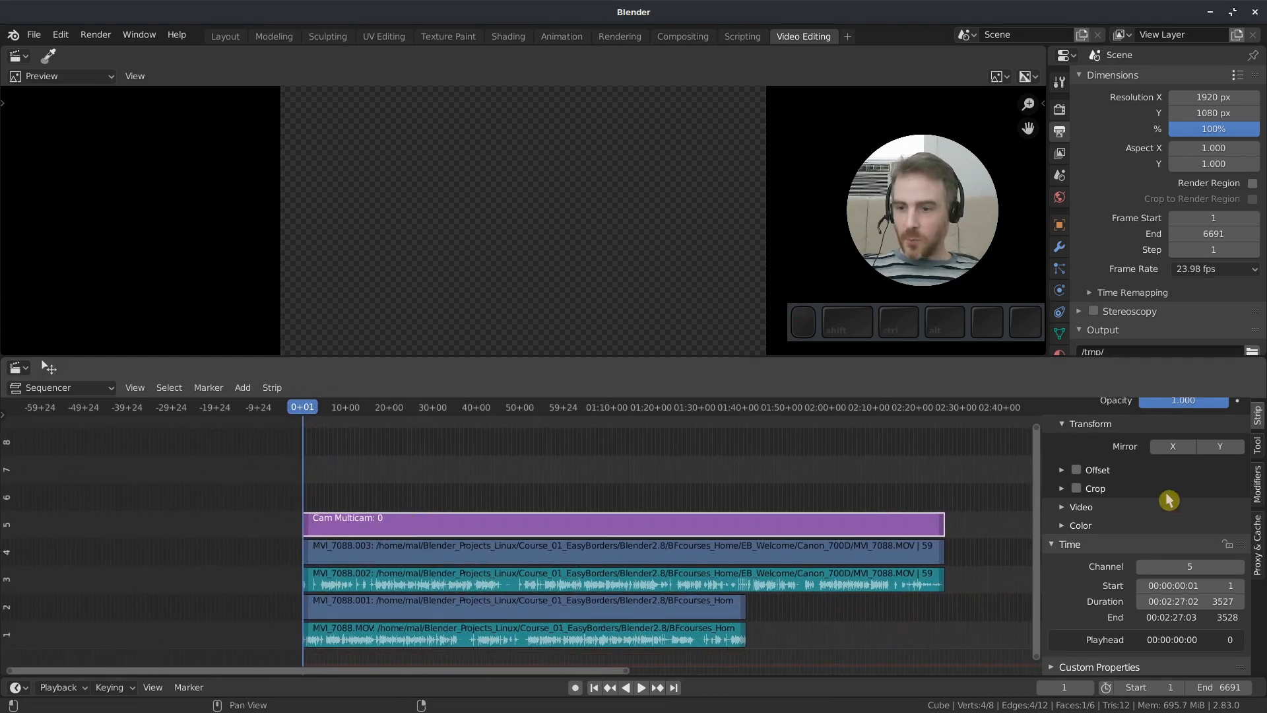
scroll(1168, 496, "up", 5)
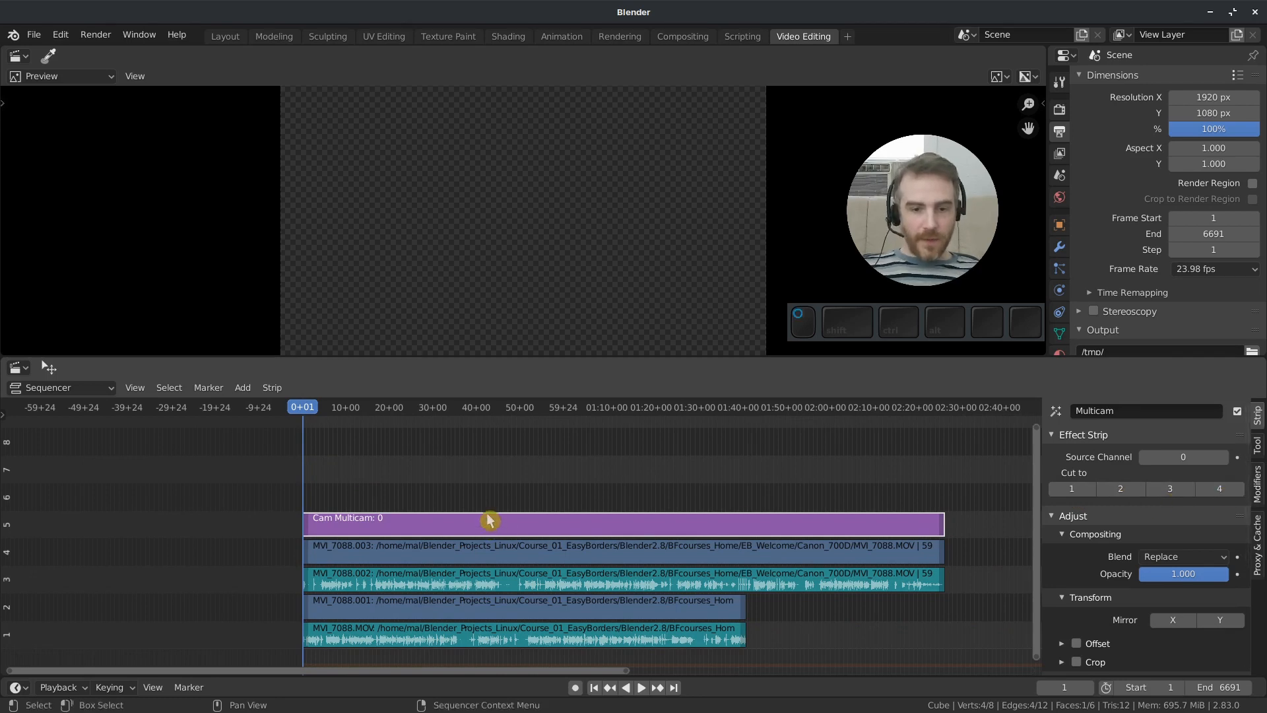
key("g")
key("y")
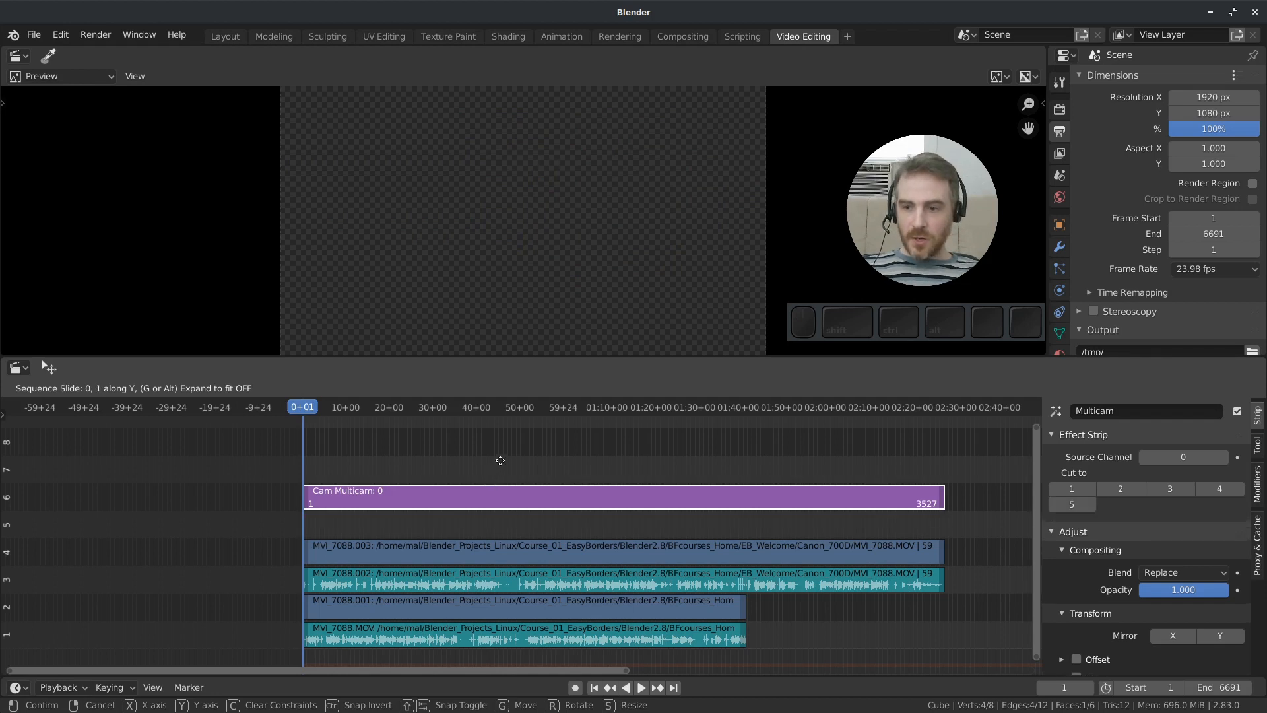
left_click(509, 439)
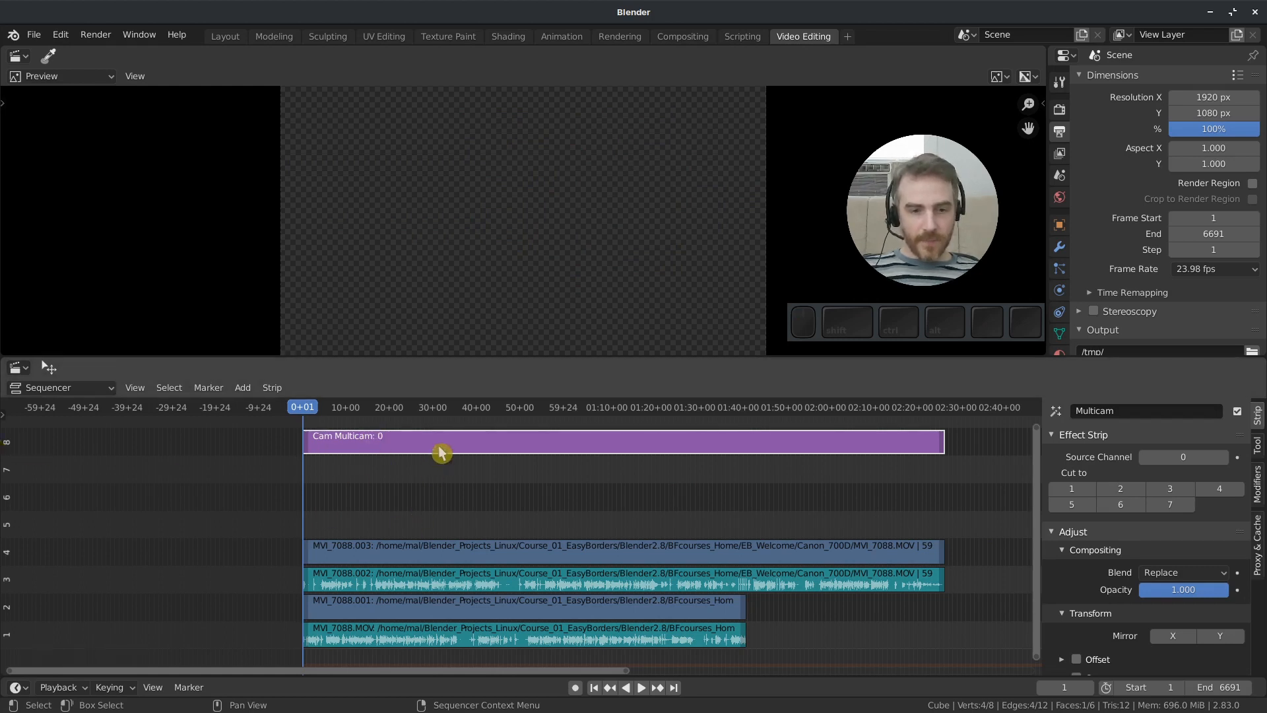
- Switch the Multicam strip's source to channel 1, channel 2 and finally channel 4 to compare the highlighted target channels
left_click(1076, 492)
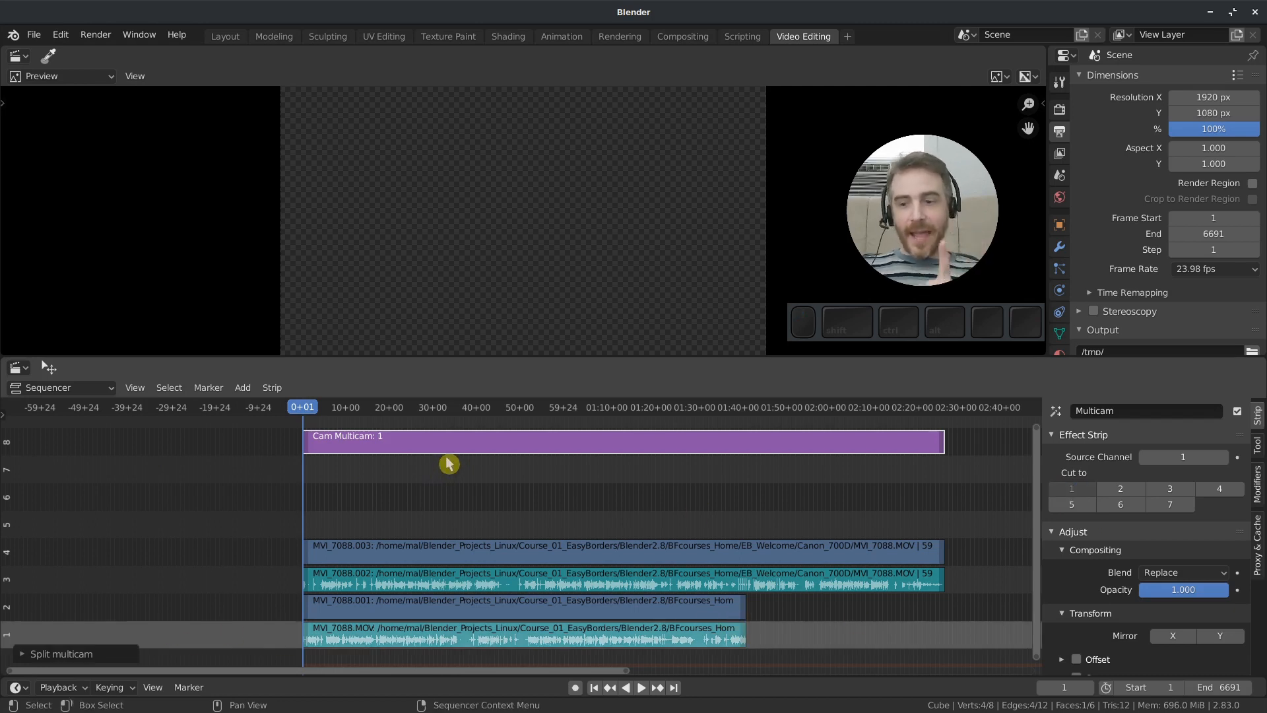
left_click(1121, 490)
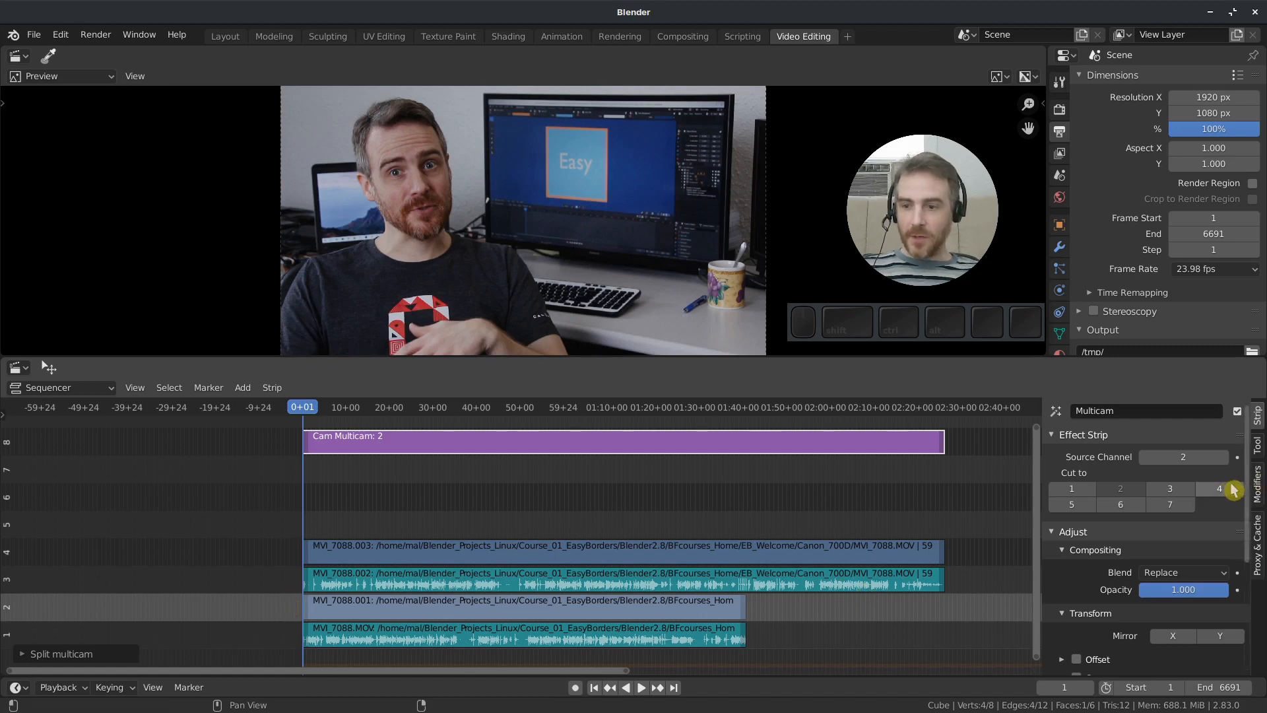
left_click(1222, 493)
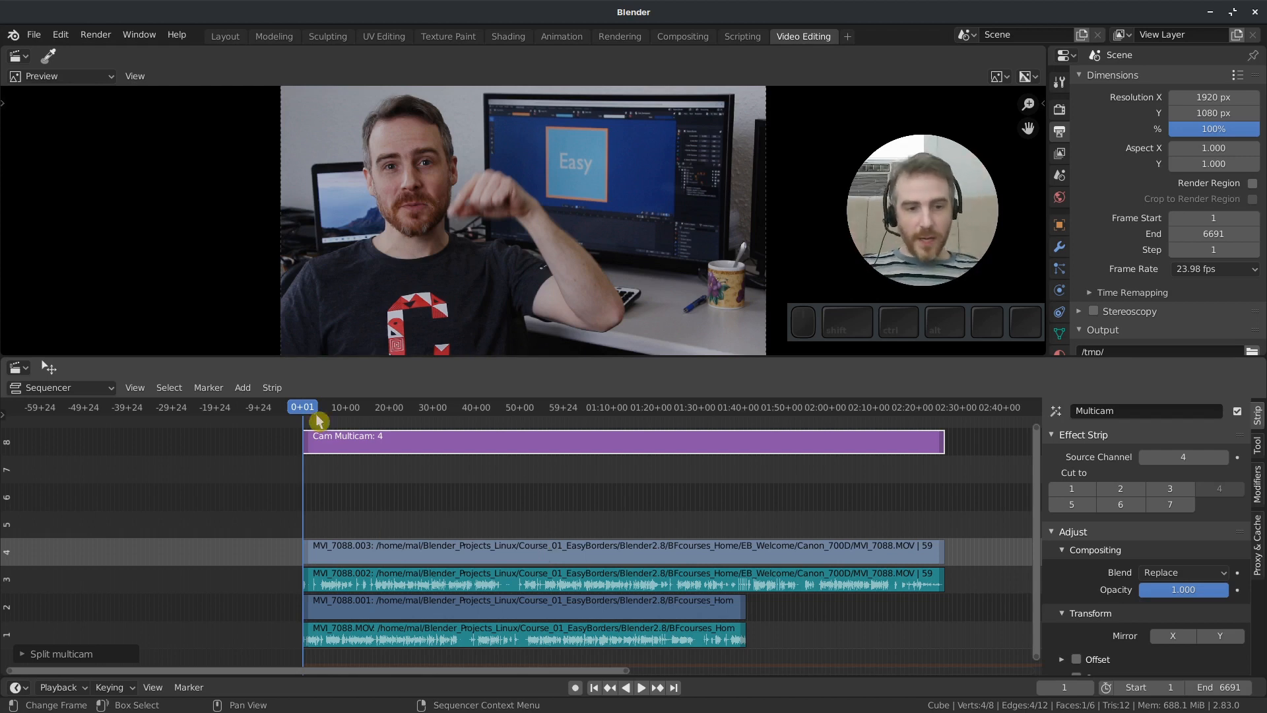
- Play the sequence from further along, stop at frame 668 and cut the Multicam strip there to channel 2
key("space")
left_click(414, 423)
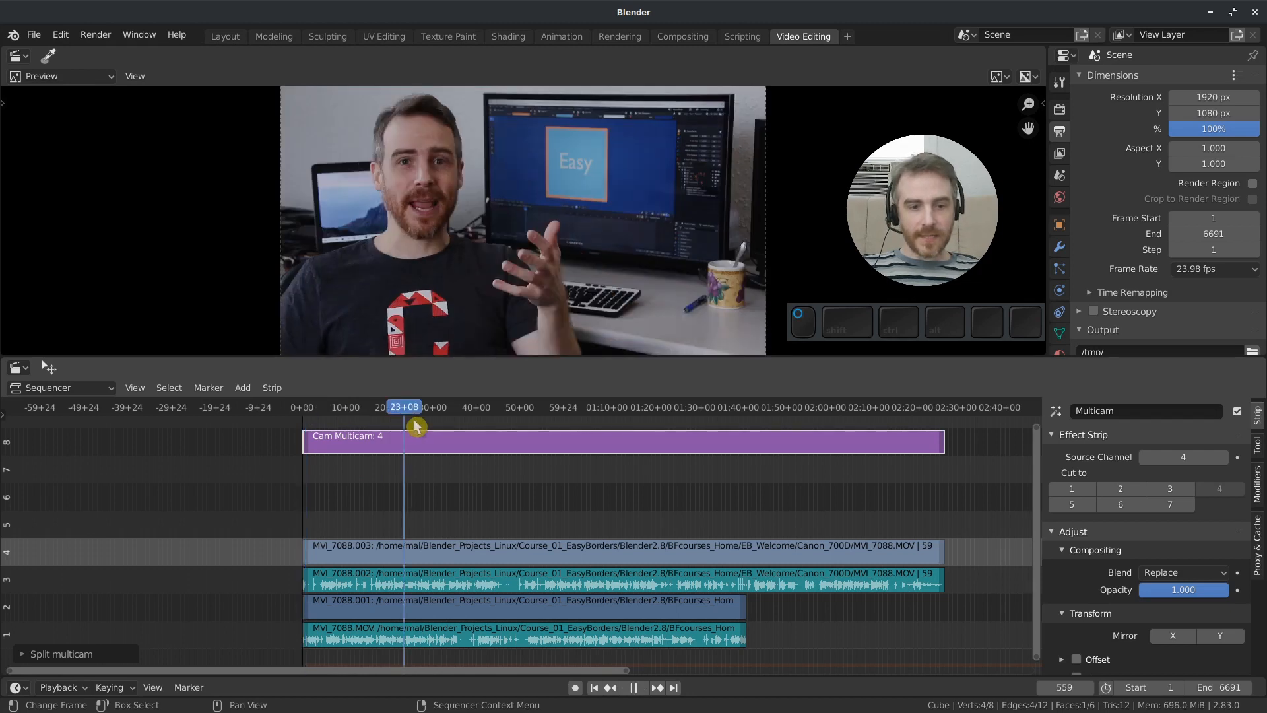
key("space")
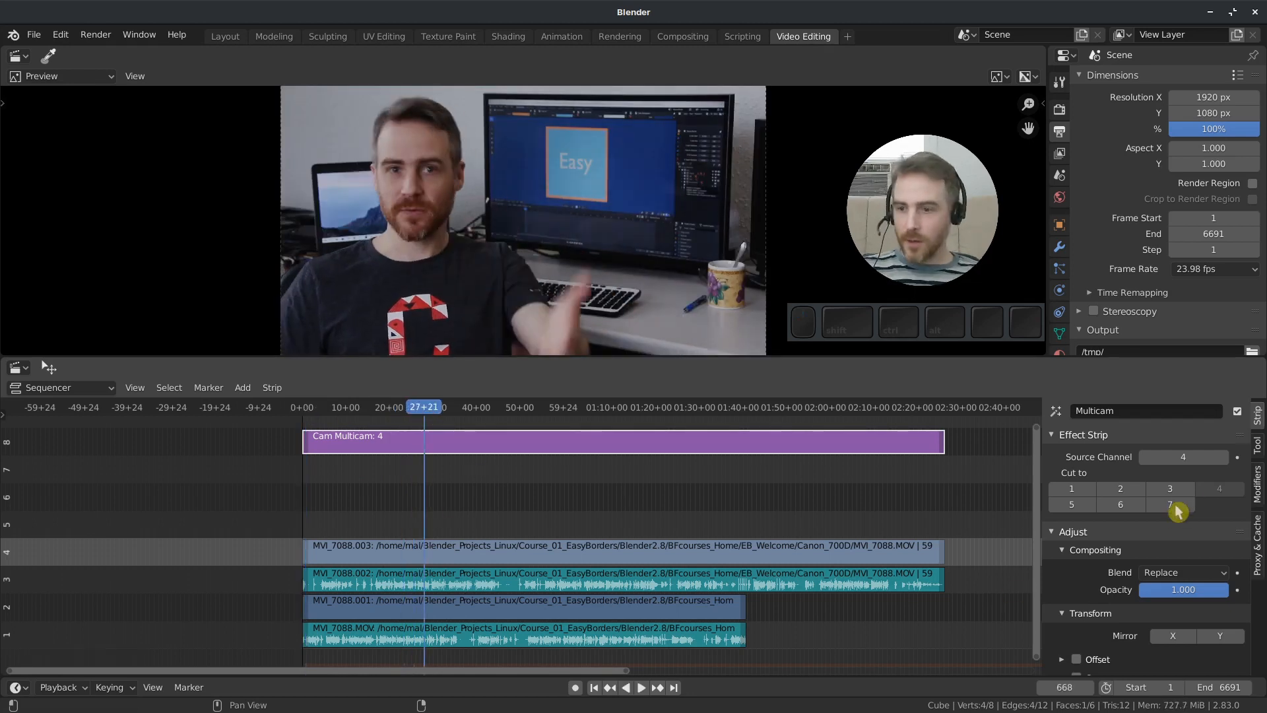
left_click(1120, 491)
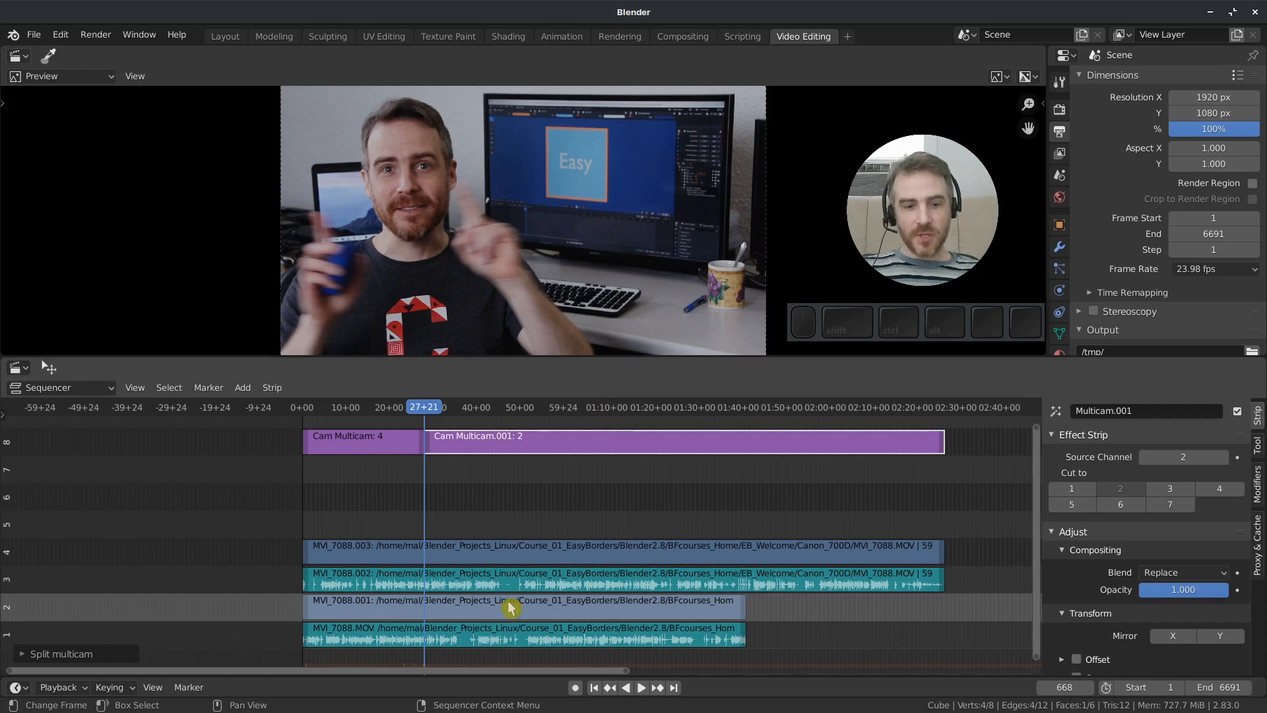
- Select the two Multicam pieces alternately to examine their target channel highlights, and move the playhead to frame 805
left_click(462, 448)
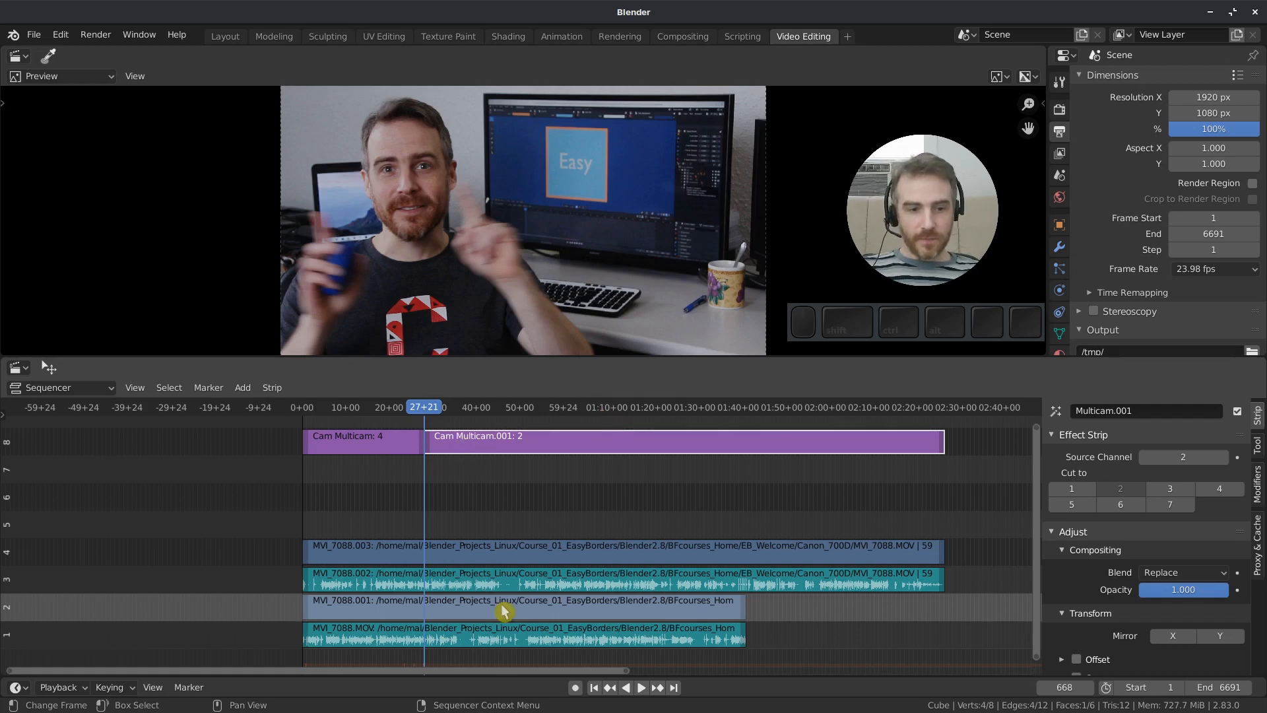
left_click(376, 448)
left_click(552, 447)
left_click(379, 441)
mouse_move(427, 416)
left_mouse_down()
mouse_move(411, 413)
mouse_move(448, 415)
left_mouse_up()
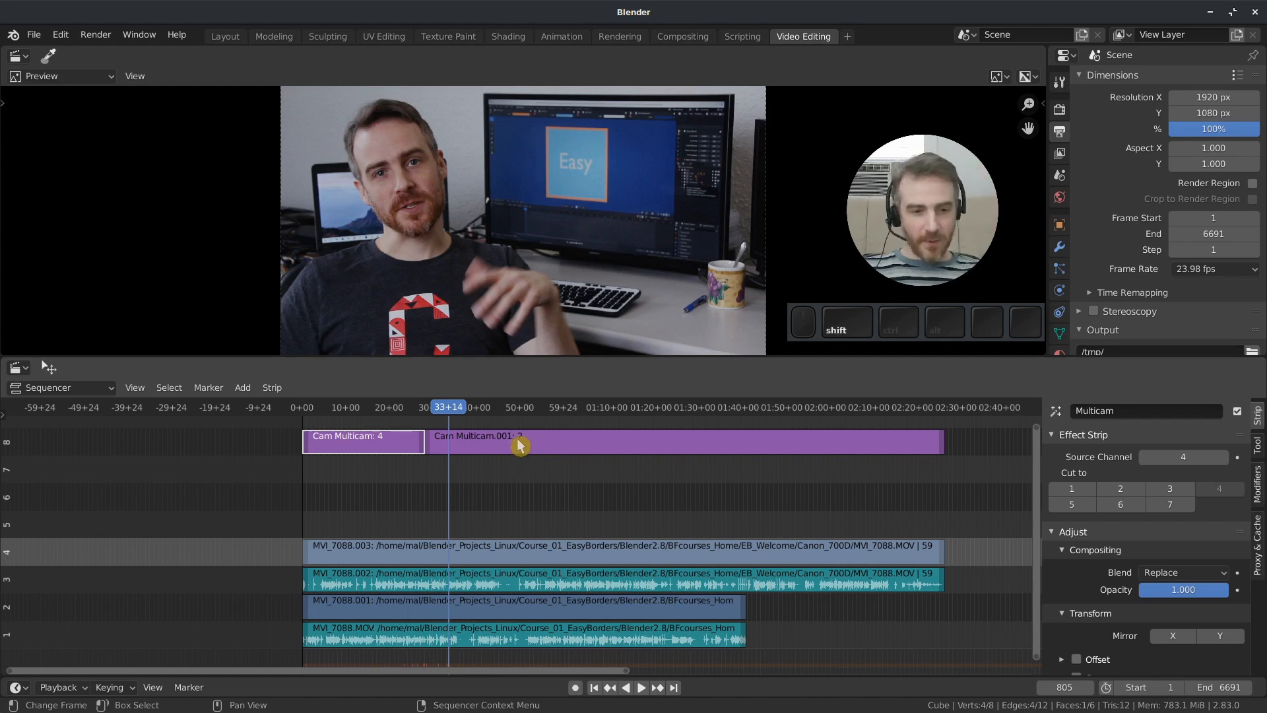
- Erase both Multicam strips from channel 8
left_click(521, 443, "shift")
key("x")
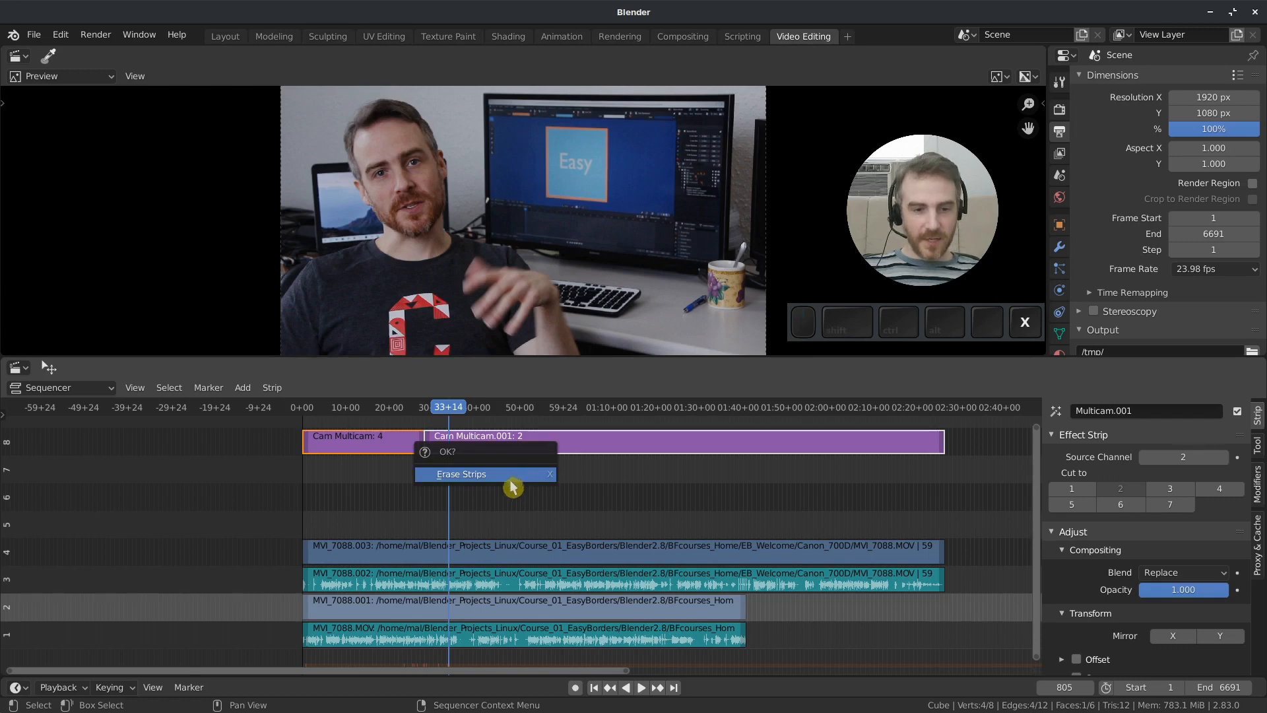
left_click(518, 478)
- Highlight the "Missing media state is now indicated by a red line" entry in the browser and switch back to Blender
key("alt+Tab")
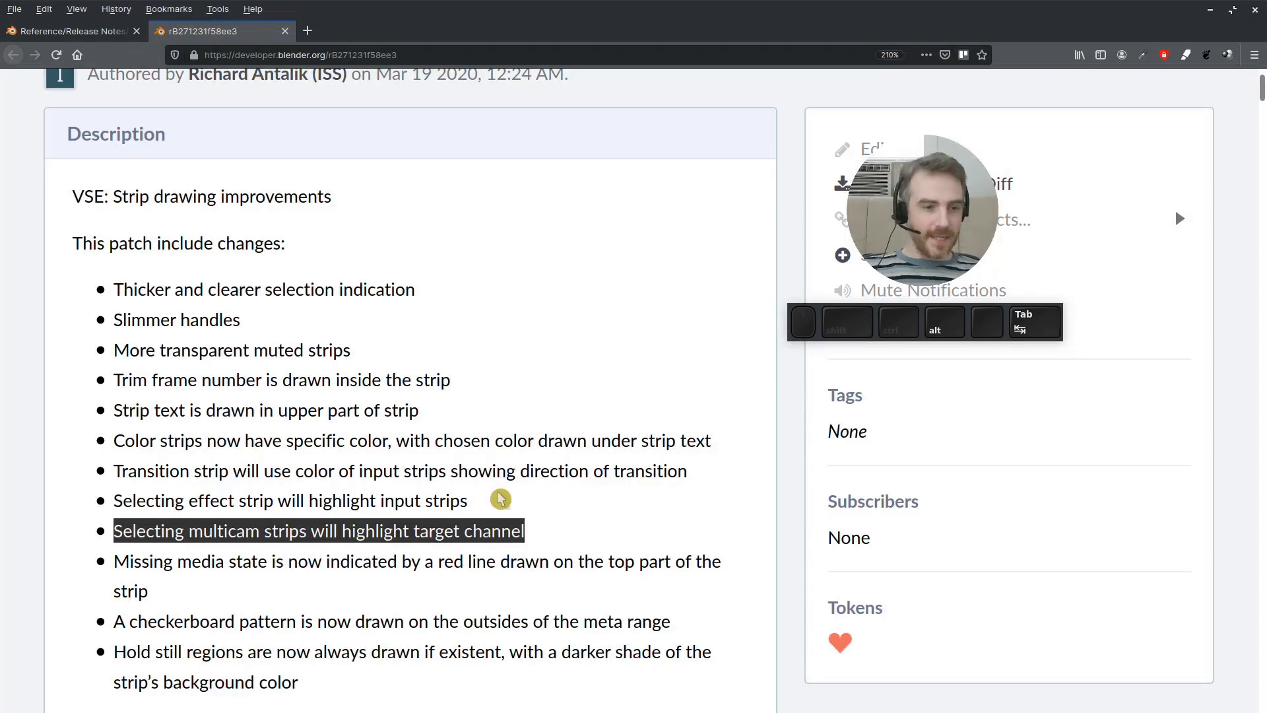
mouse_move(120, 565)
left_mouse_down()
mouse_move(323, 568)
mouse_move(575, 593)
left_mouse_up()
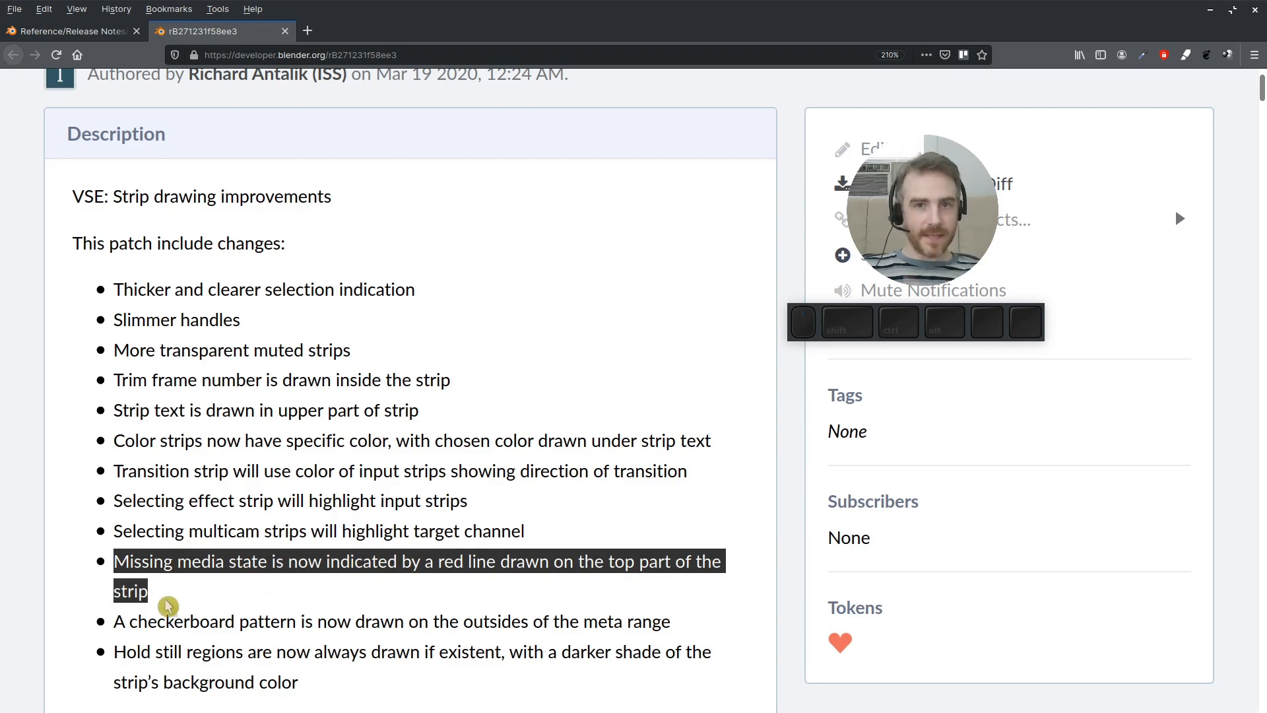
key("alt+Tab")
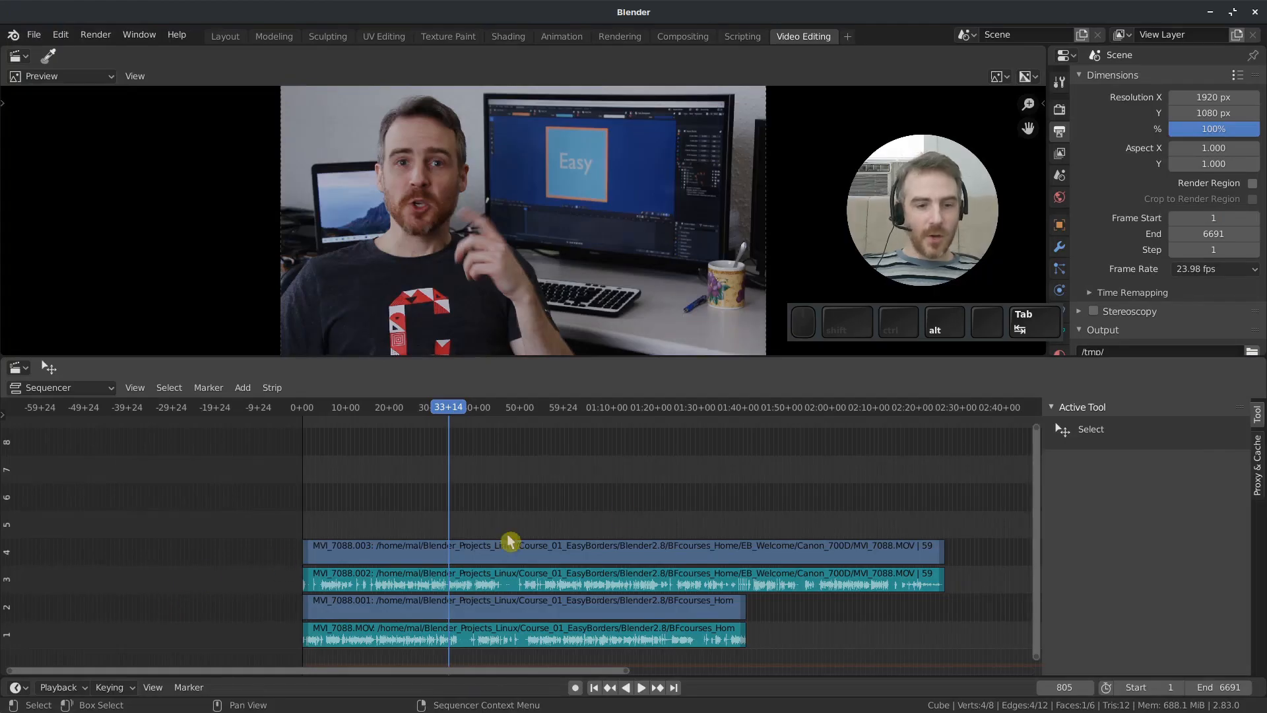
- Shift the channel 4 movie strip about 22 frames later and expand its Source settings
left_click_drag(598, 545, 602, 546)
scroll(1115, 538, "down", 5)
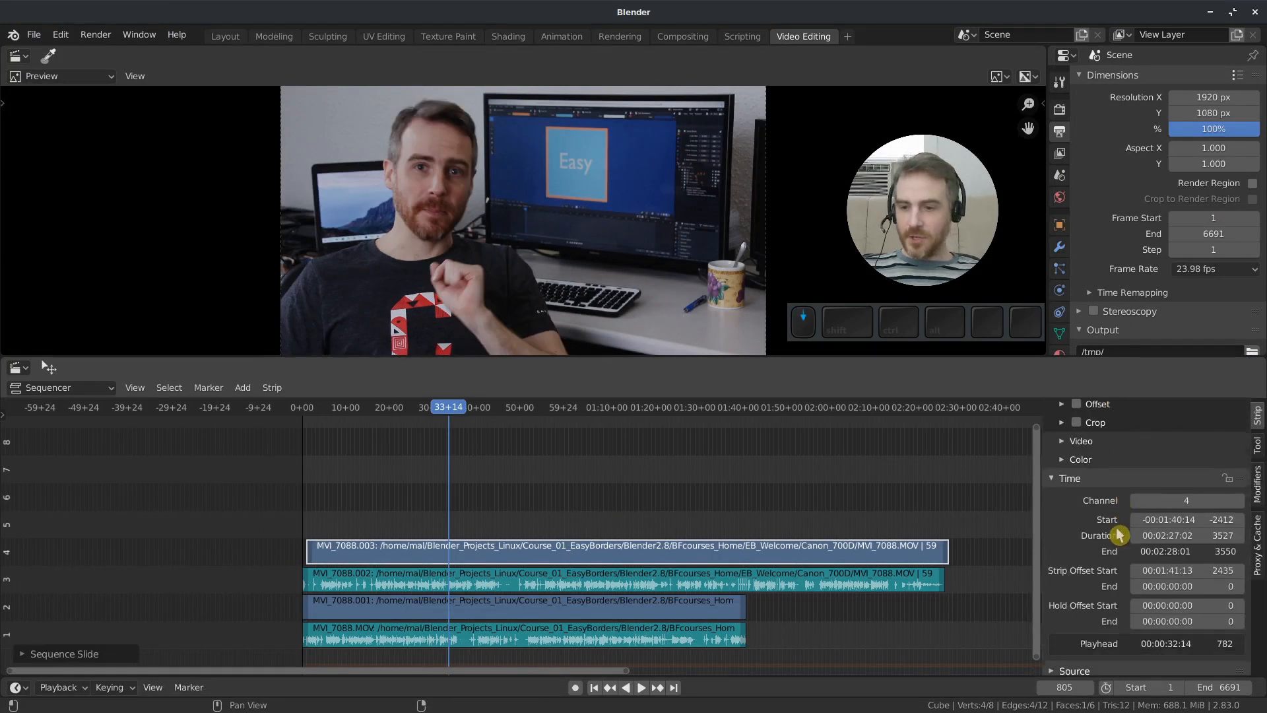
left_click(1076, 651)
scroll(1097, 626, "down", 5)
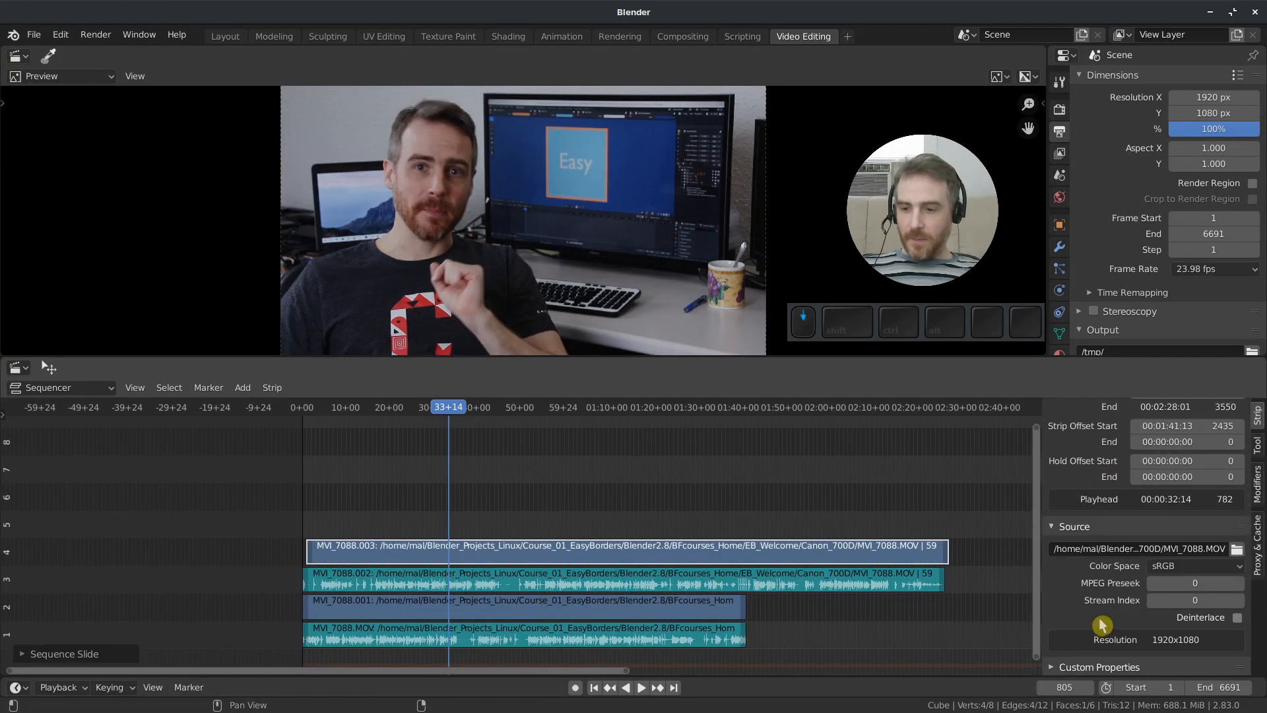
- Point the channel 4 strip's source file to MVI_7088.MOV in the parent EB_Welcome folder to simulate missing media
left_click(1239, 555)
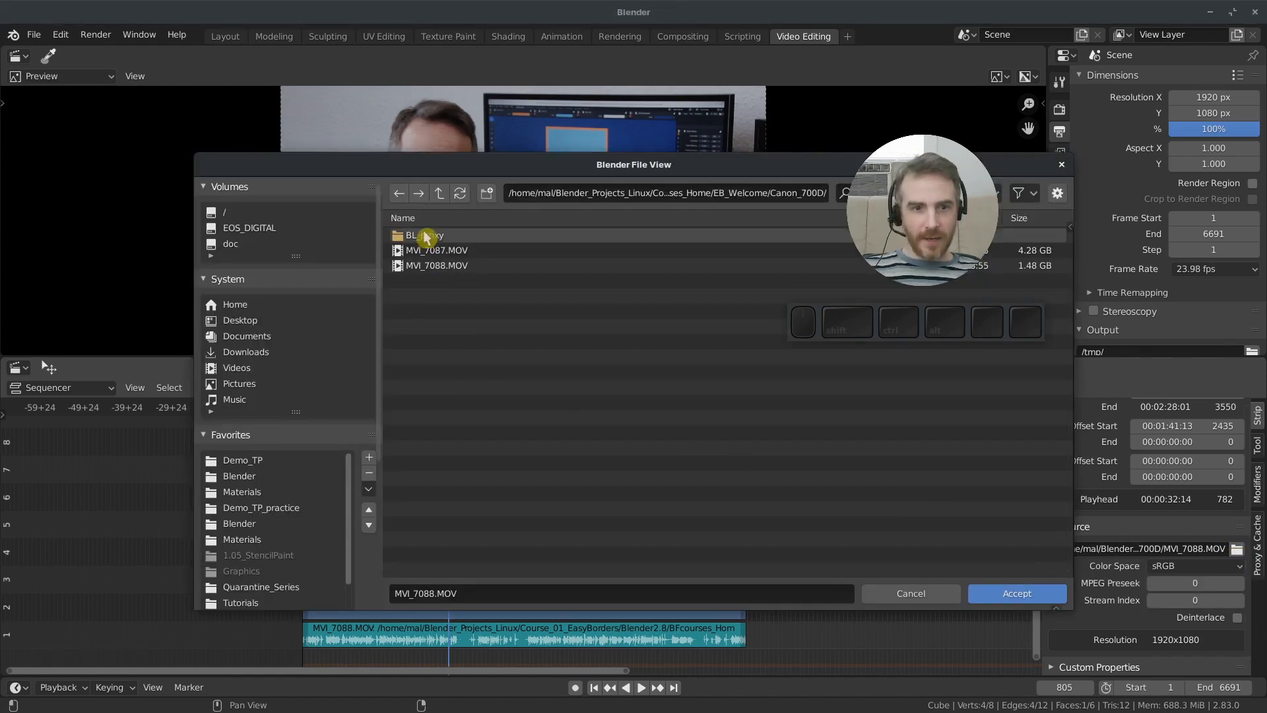
left_click(443, 197)
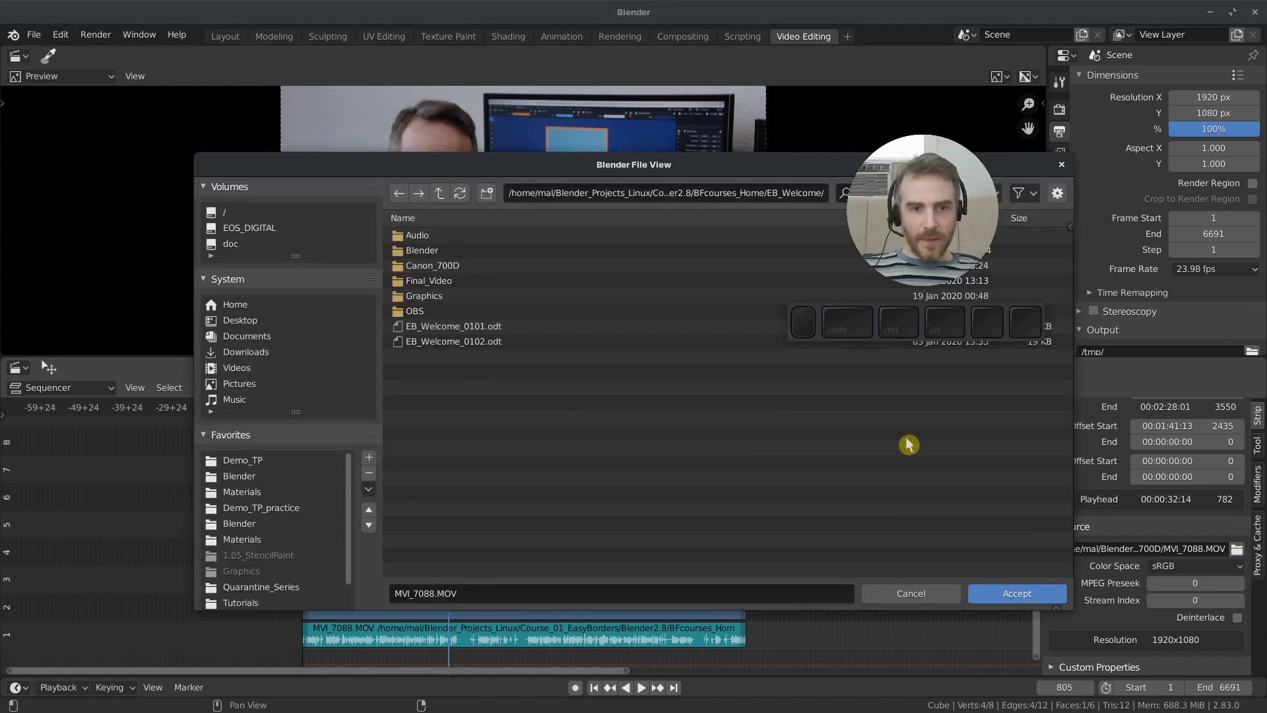
left_click(1027, 595)
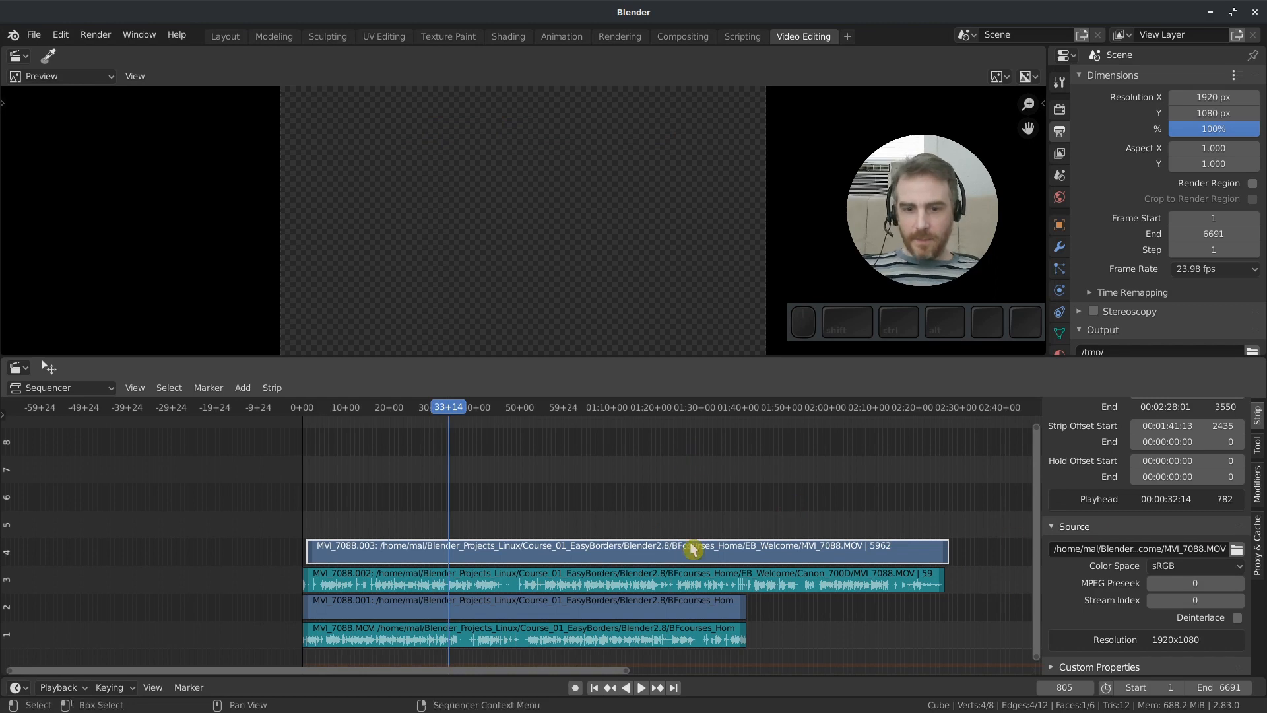
- Select the channel 3 and channel 4 strips alternately to look for the red missing media line
left_click(620, 588)
left_click(611, 552)
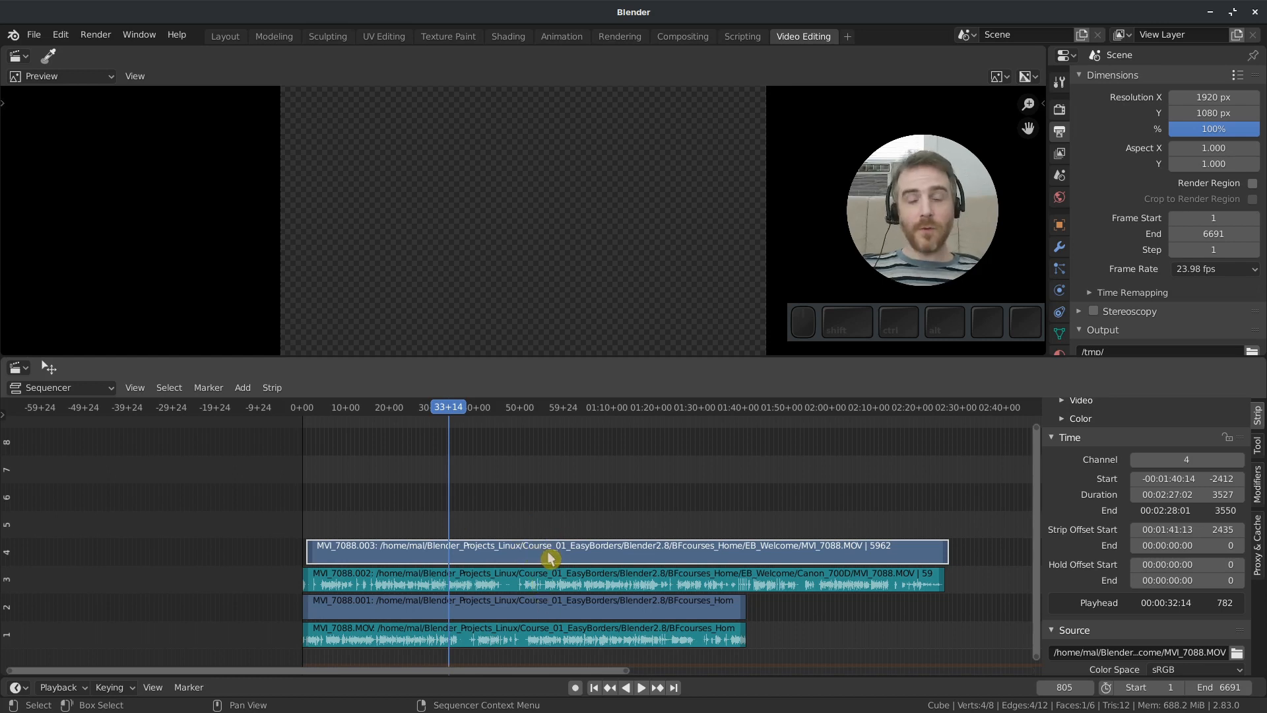
left_click(433, 590)
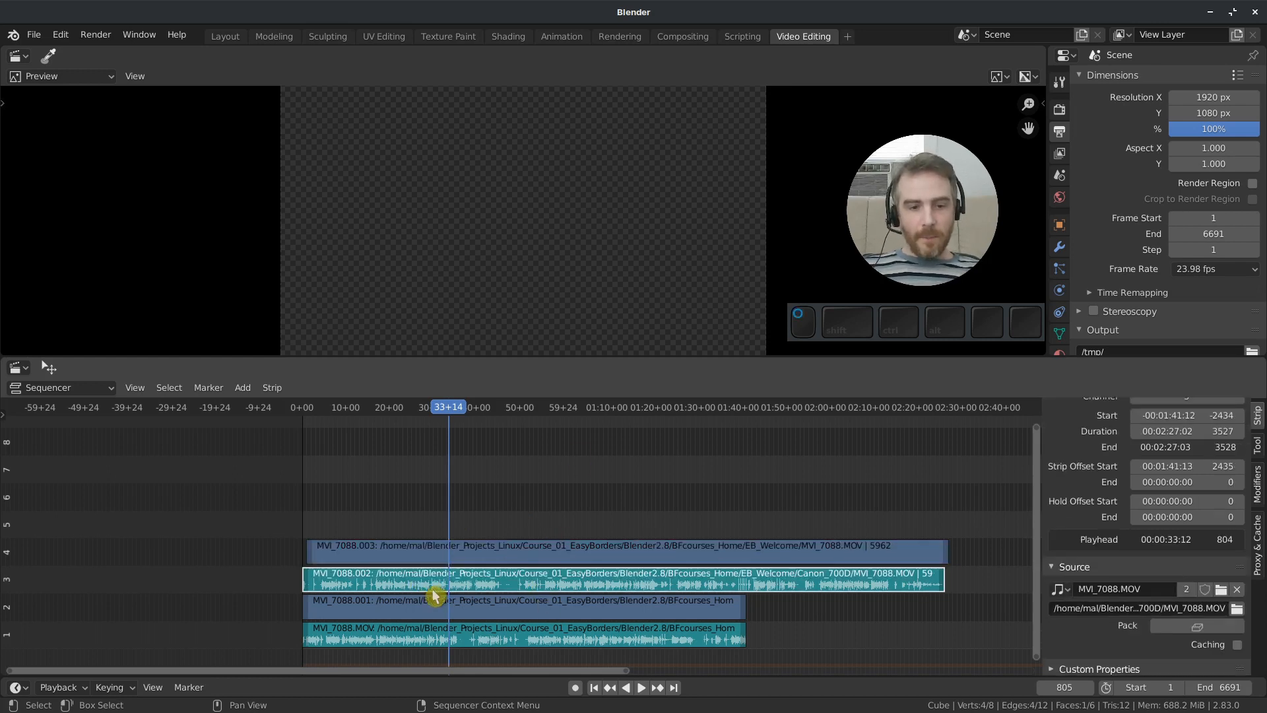
left_click(473, 560)
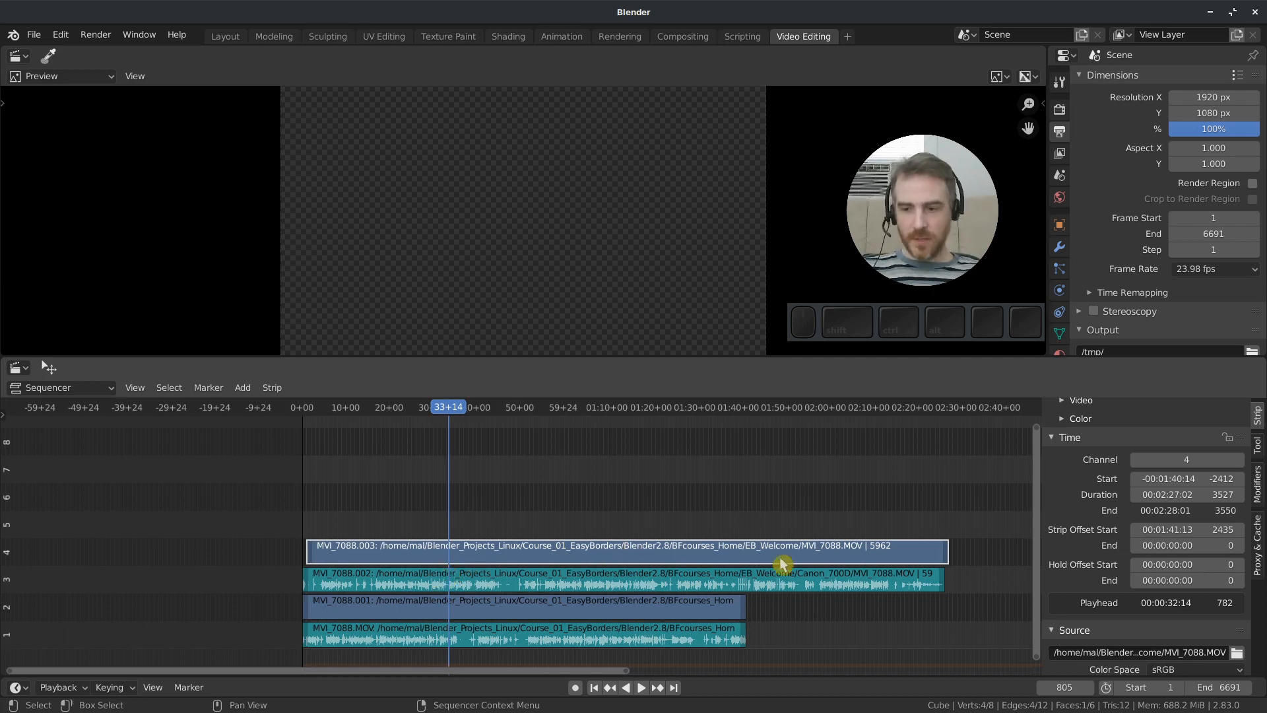
- Reread the missing media entry in the browser and compare the channel 2 and channel 4 strips up close in Blender
key("alt+Tab")
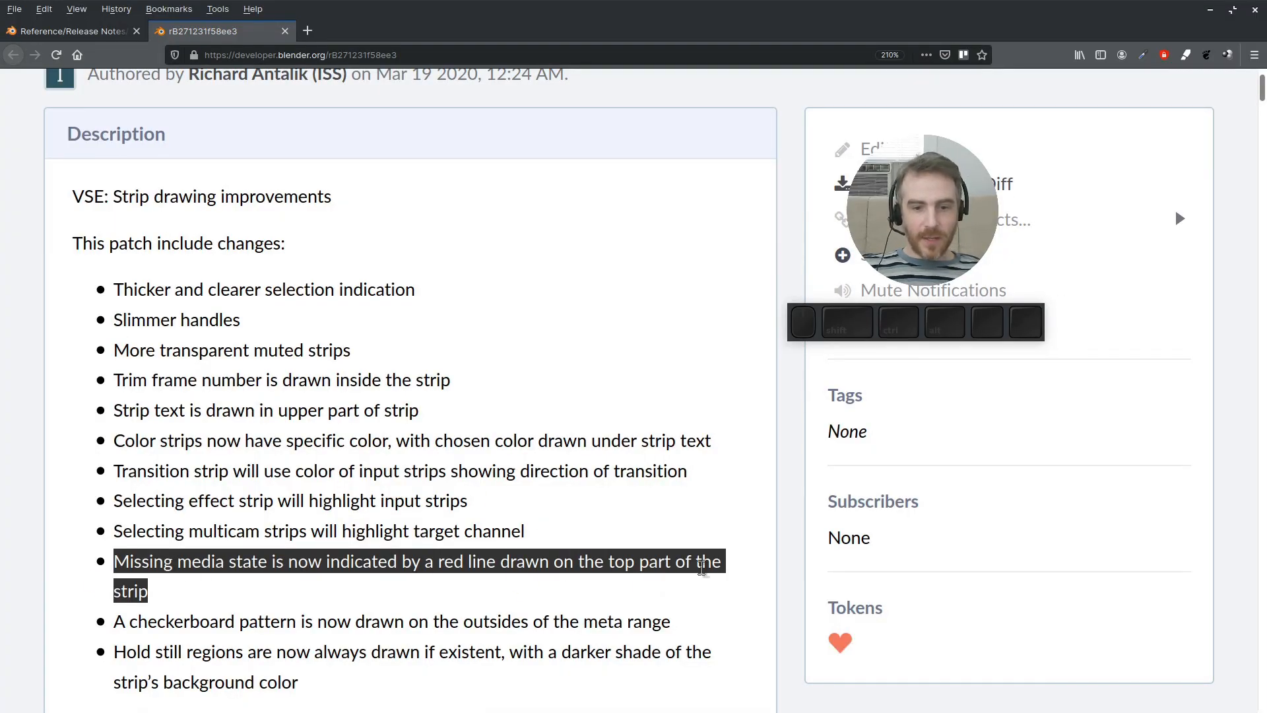
key("alt+Tab")
middle_click_drag(456, 593, 482, 552, "ctrl")
left_click(462, 602)
left_click(481, 552)
middle_click_drag(614, 545, 496, 520, "ctrl")
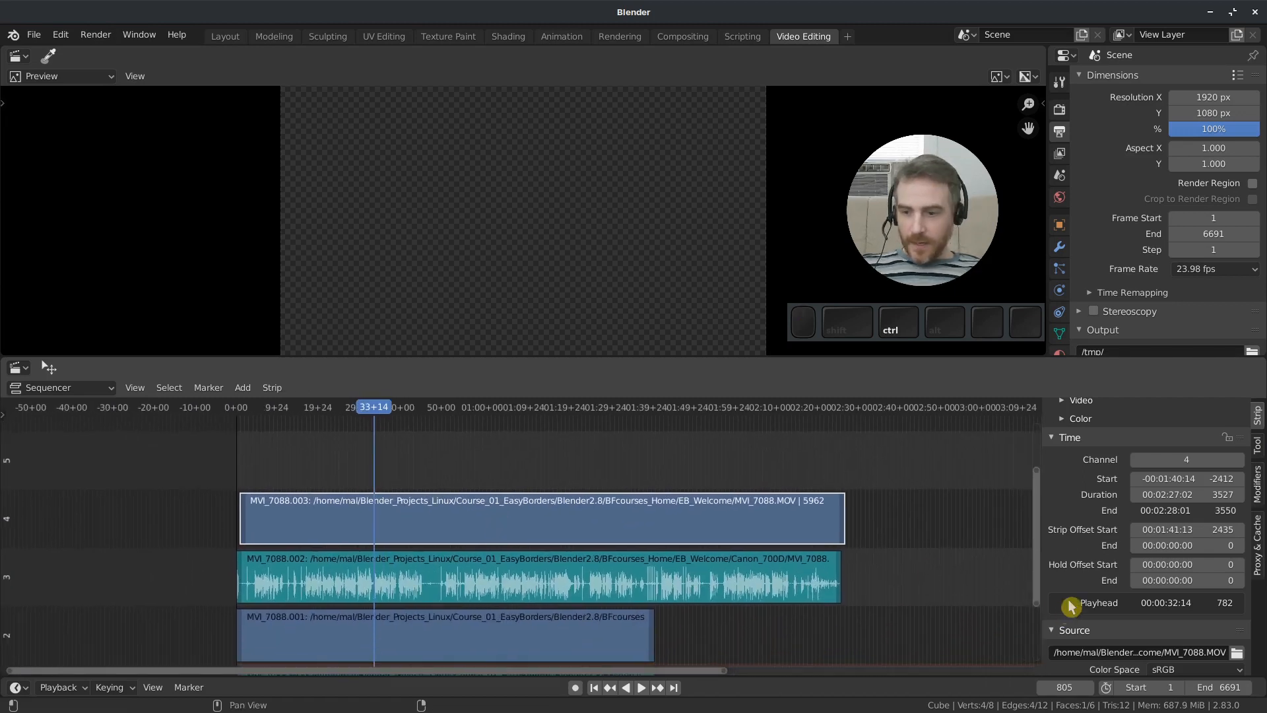
- Clear the channel 4 strip's source file path and deselect the strip to test the missing media indicator
scroll(1089, 604, "down", 4)
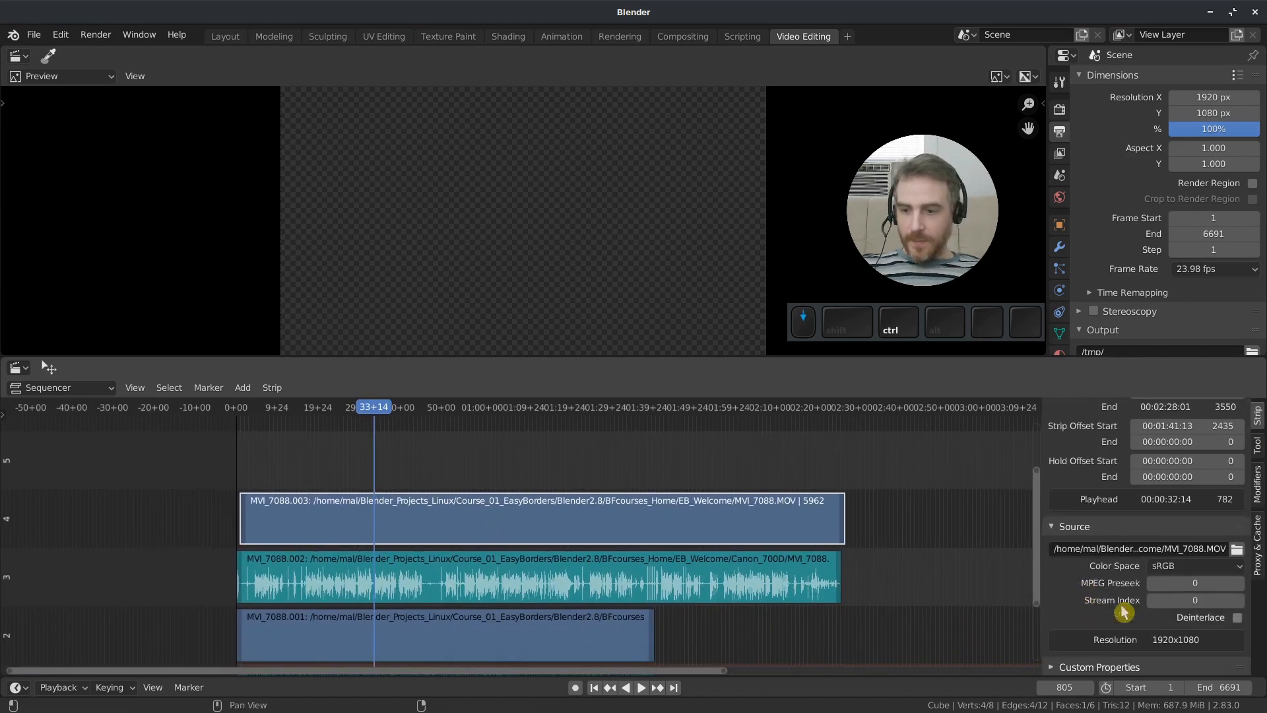
left_click(1177, 548)
key("BackSpace")
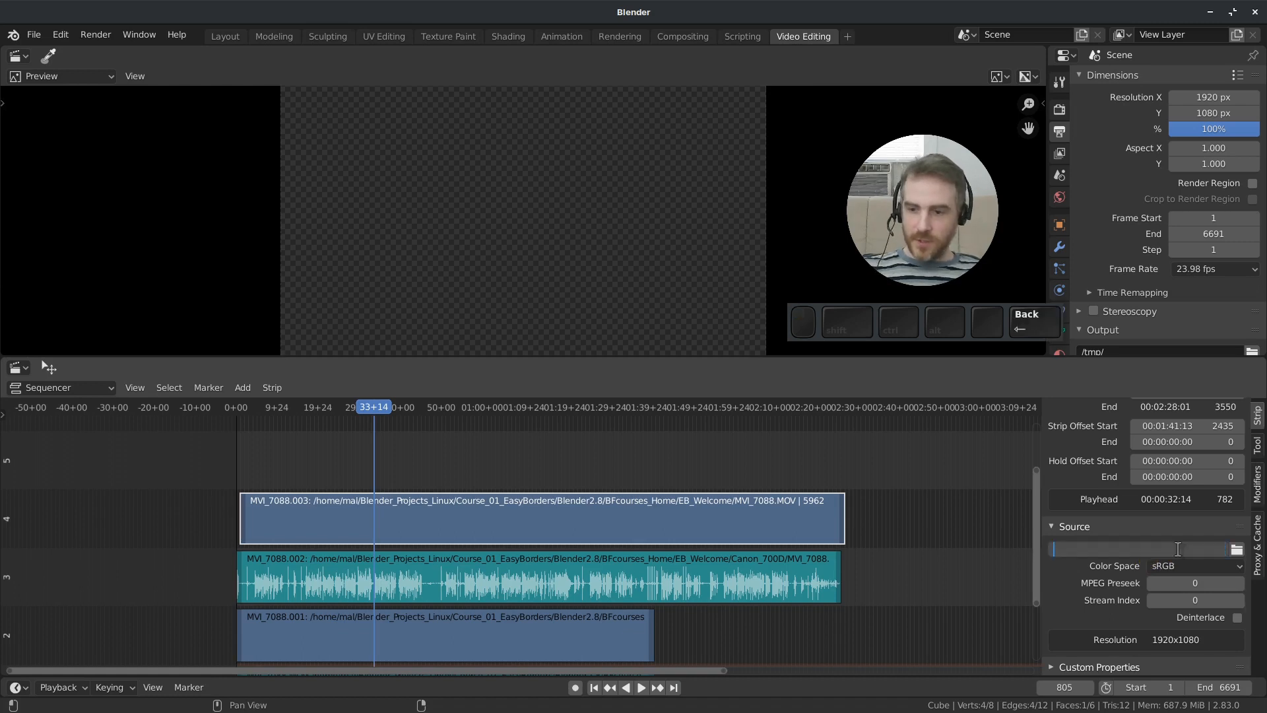
key("KP_Enter")
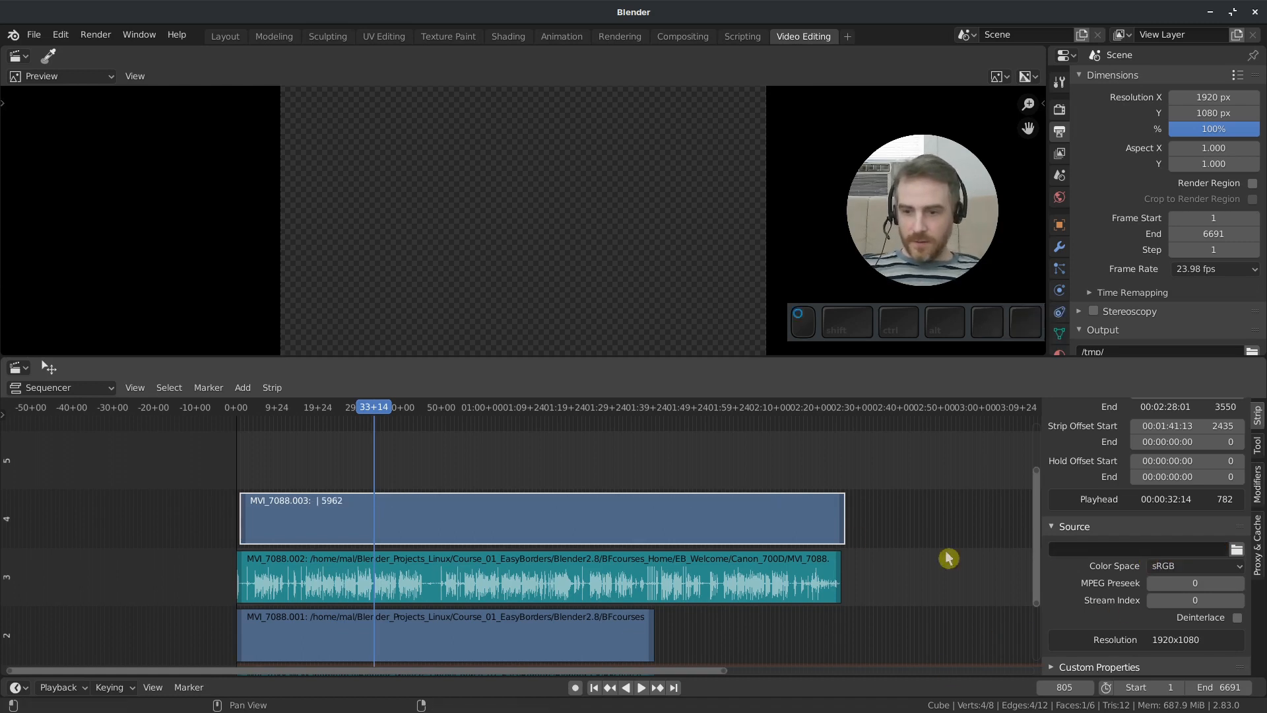
left_click(675, 453)
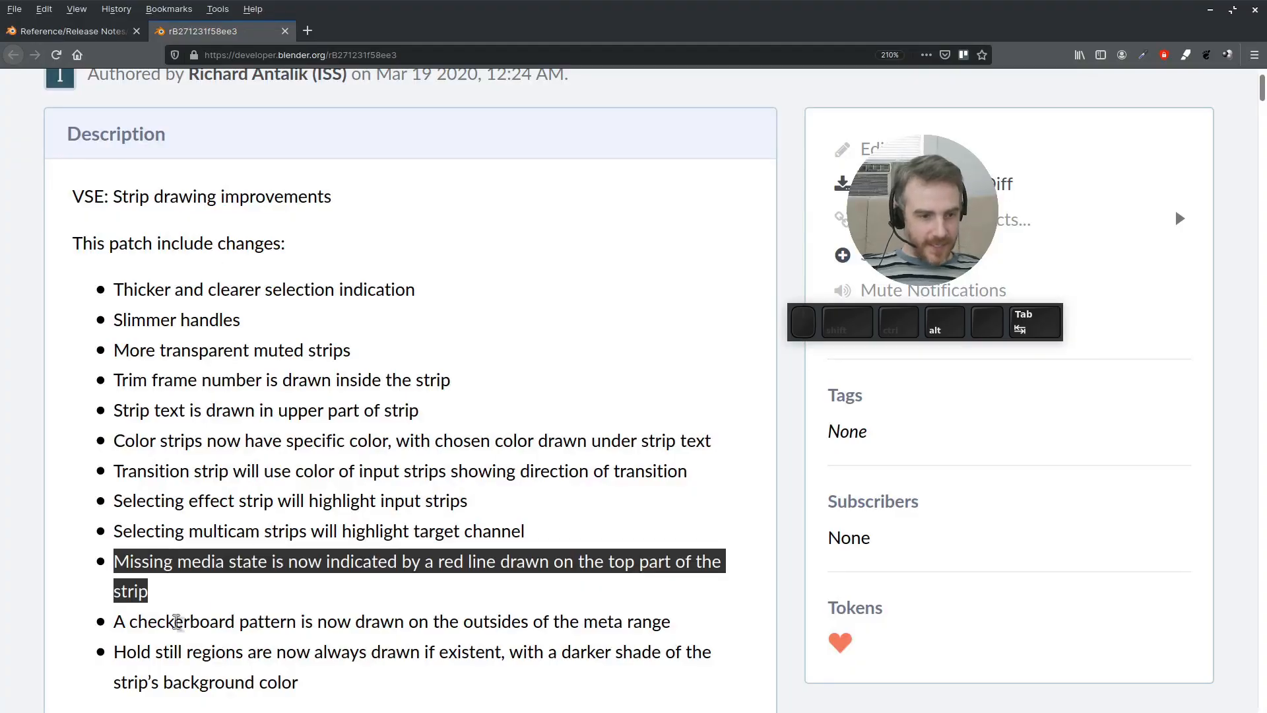
- Highlight the "checkerboard pattern is now drawn on the outsides of the meta range" entry in the browser and return to Blender
scroll(173, 620, "down", 1)
left_click_drag(125, 546, 675, 546)
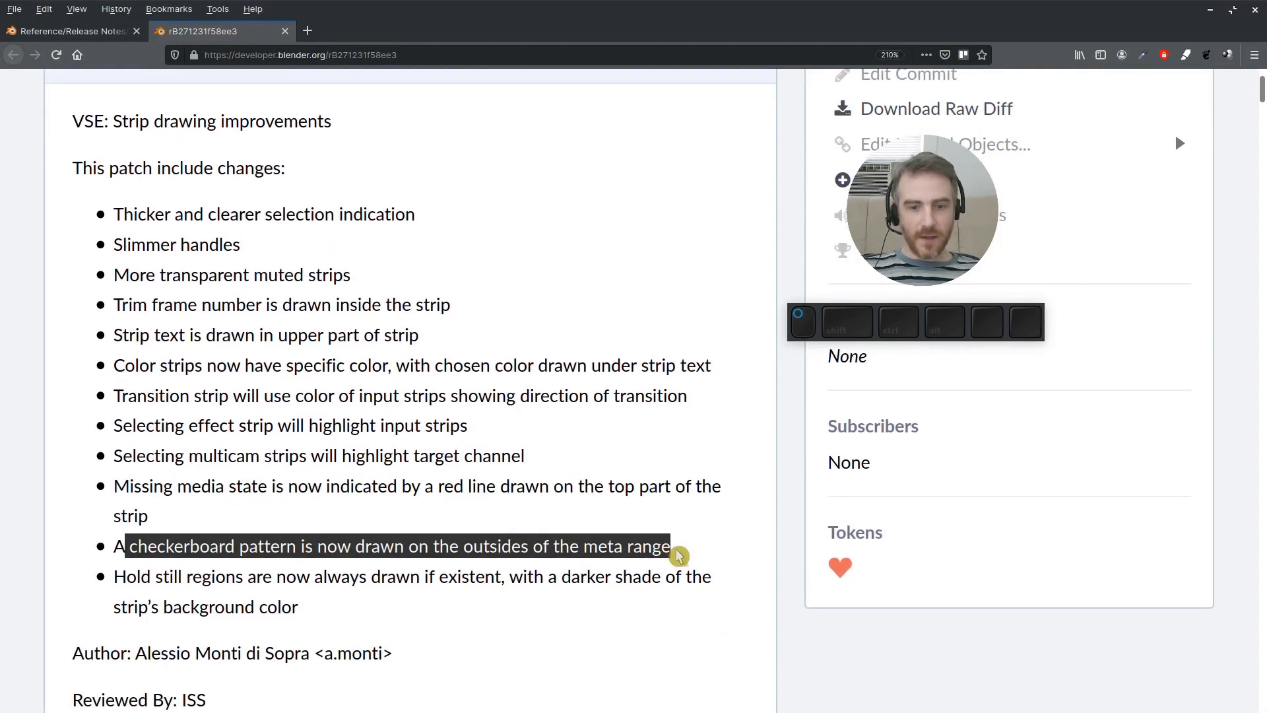
key("alt+Tab")
- Group all four movie and sound strips in channels 1 to 4 into a metastrip
scroll(429, 554, "down", 6)
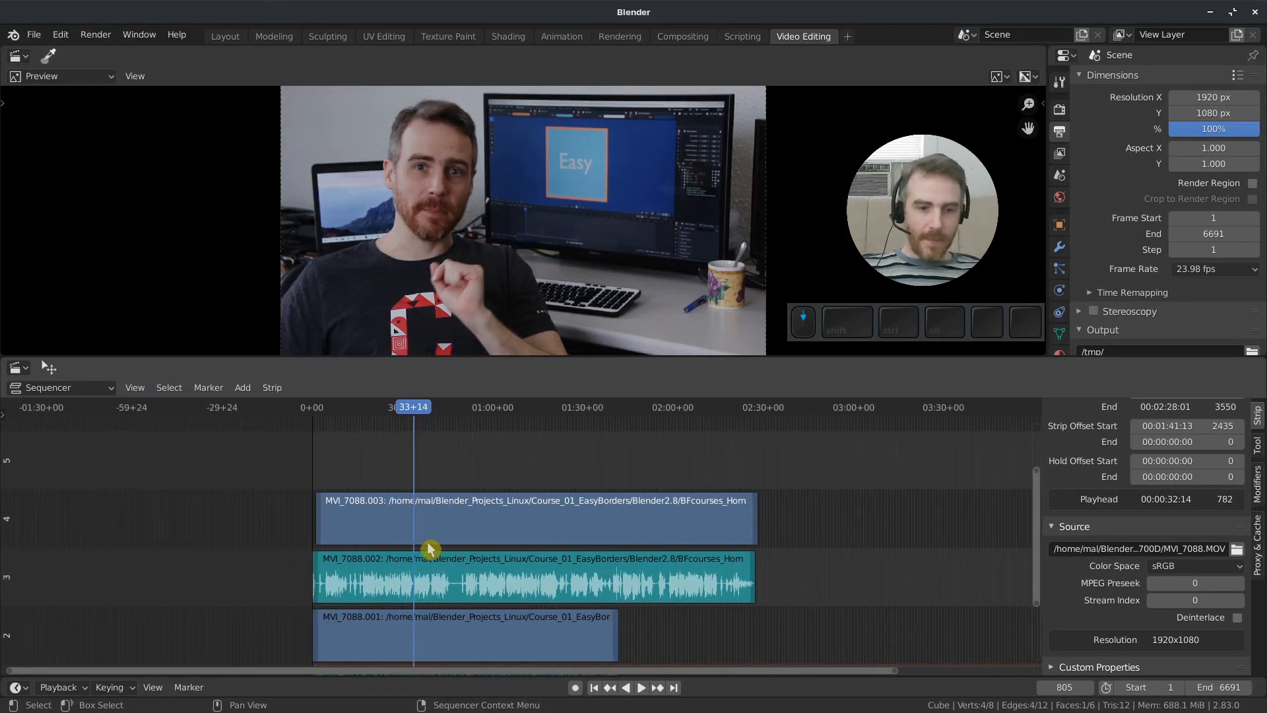
middle_click_drag(467, 561, 457, 586, "ctrl")
left_click_drag(266, 523, 769, 650)
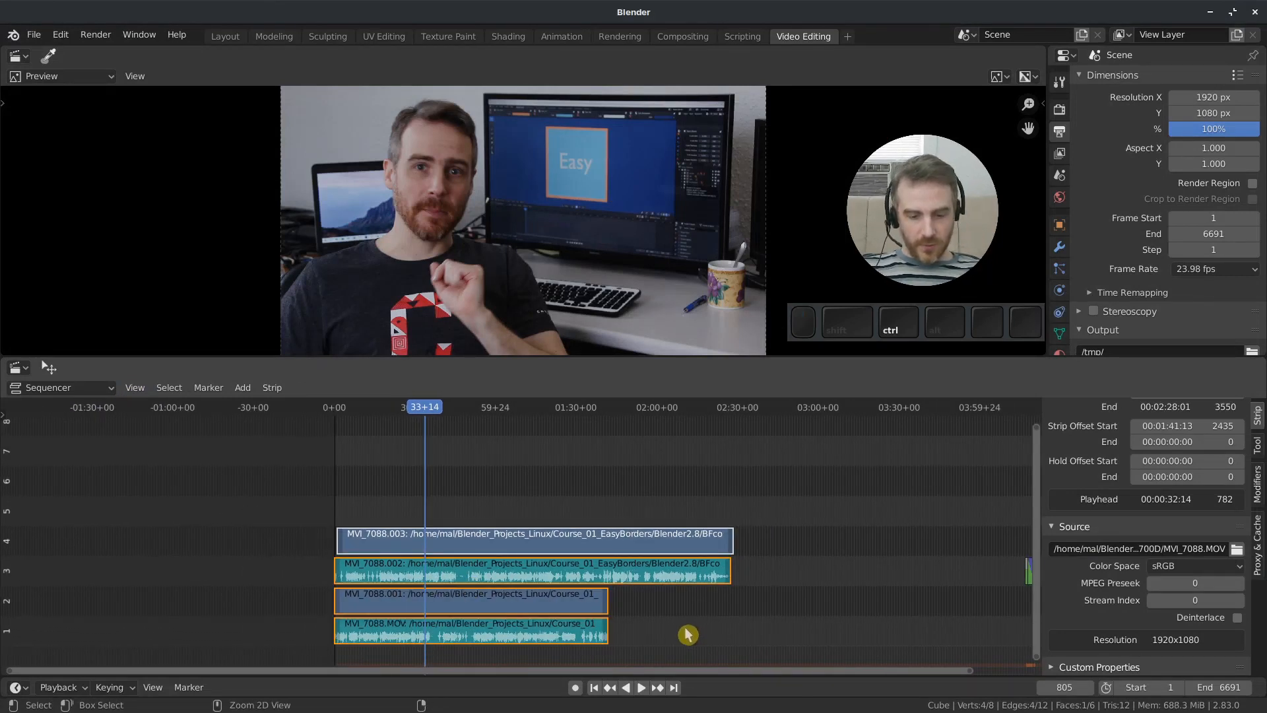
key("ctrl+g")
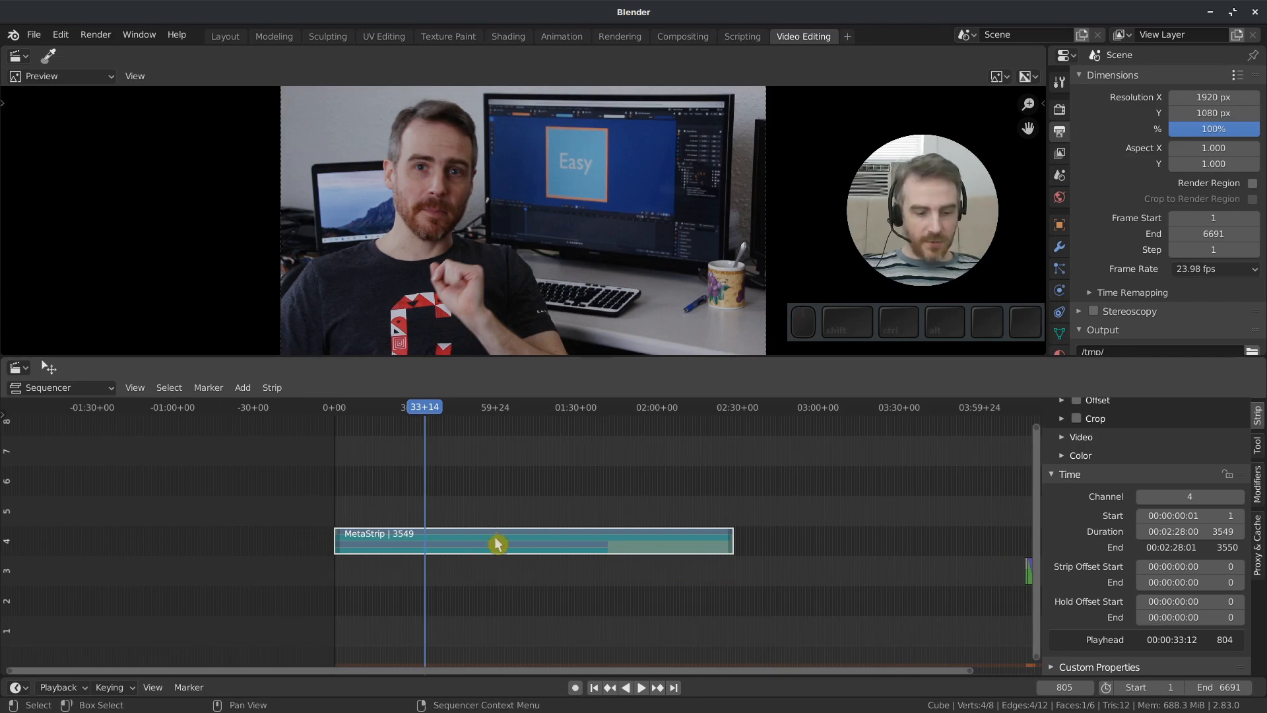
- Enter and leave the metastrip to examine the area outside its range, and recheck the change list in the browser
key("Tab")
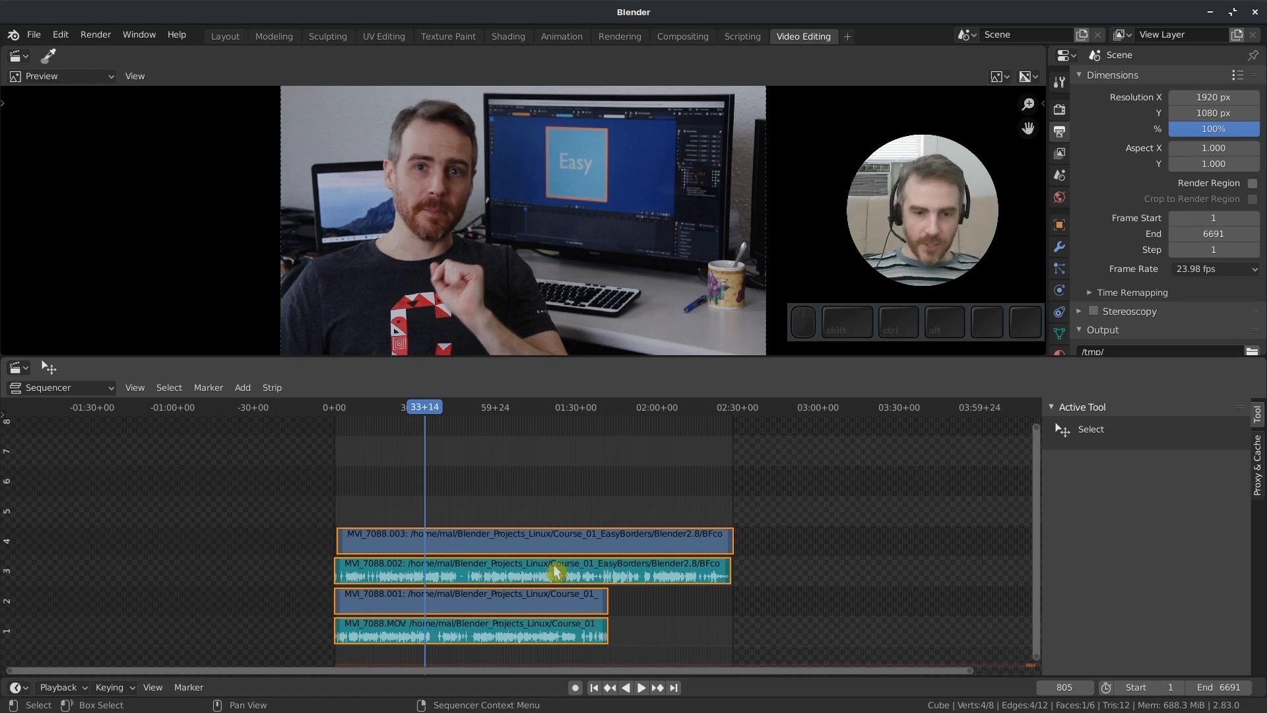
key("Tab")
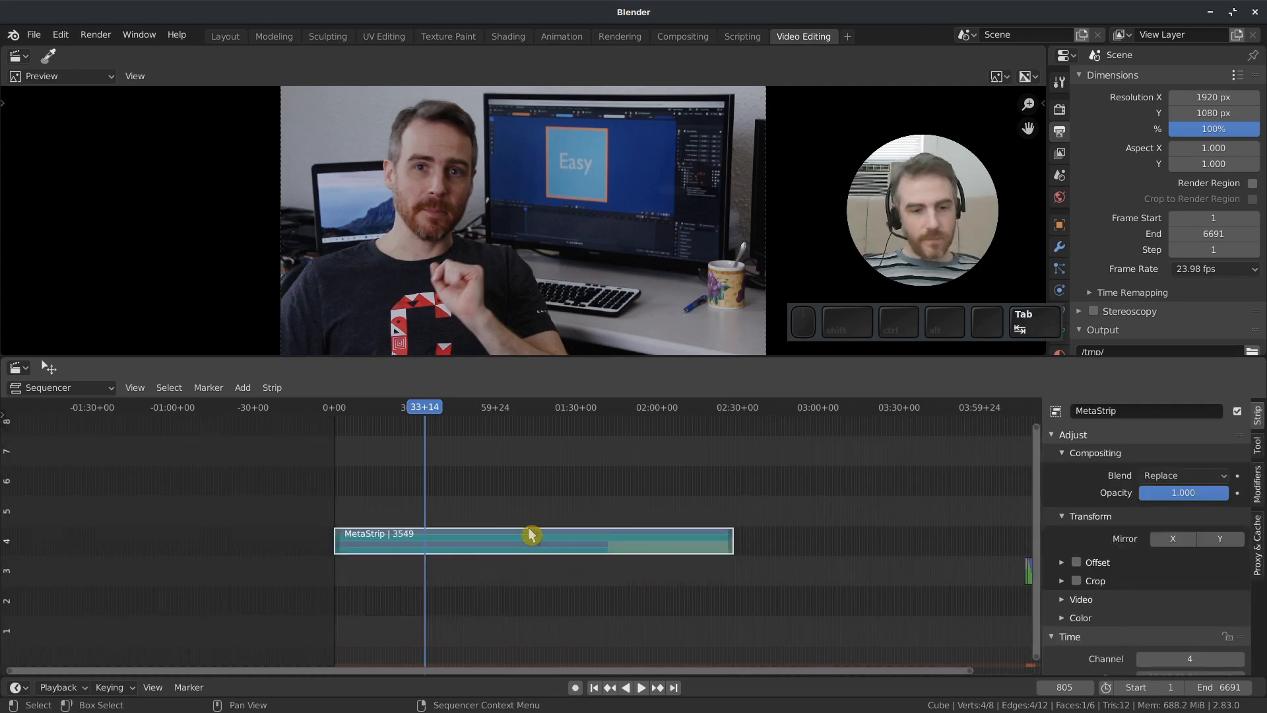
key("alt+Tab")
left_click(111, 560)
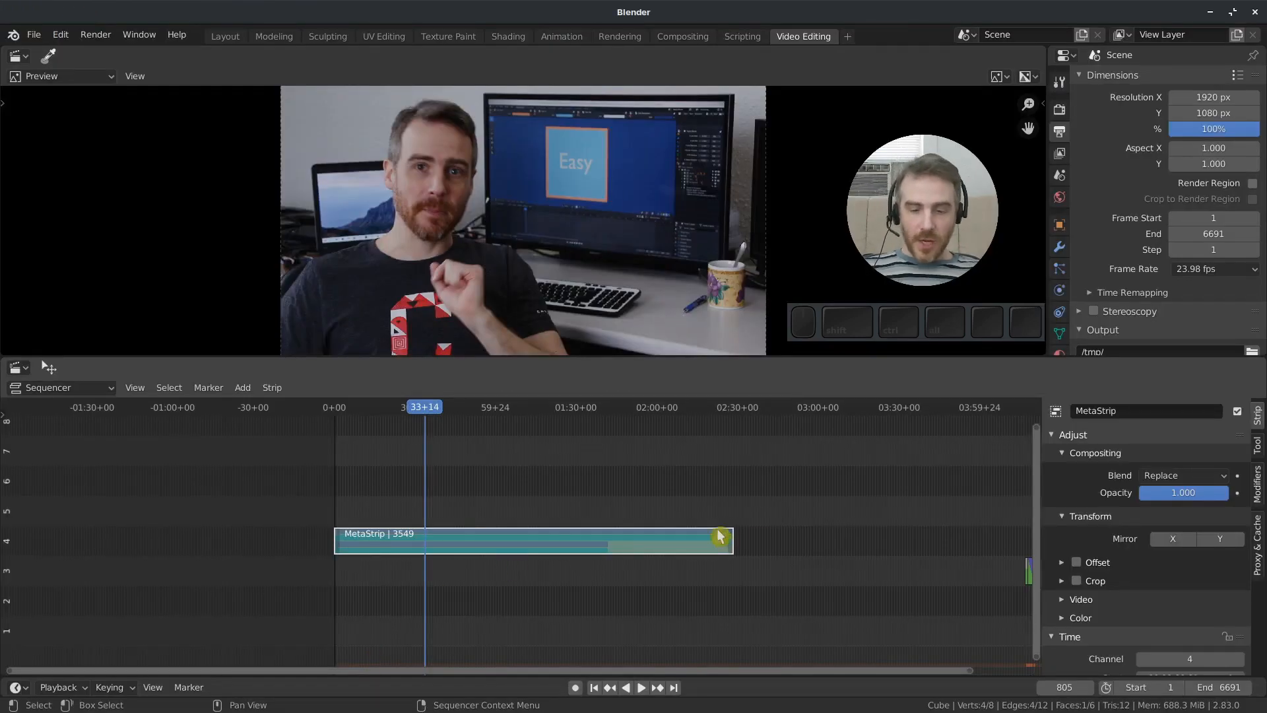
- Extend the metastrip's end to just before 03:30, and inside it extend the channel 4 movie strip's end to frame 4784
left_click_drag(730, 541, 894, 547)
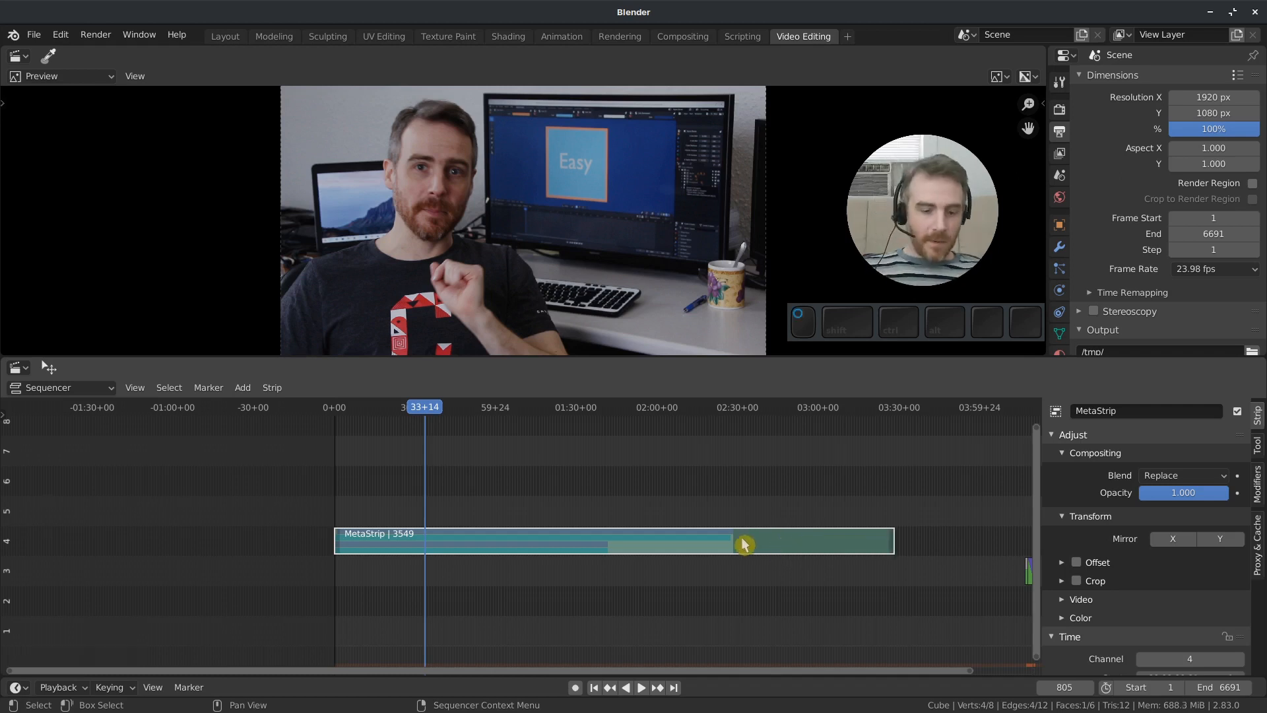
key("Tab")
left_click(515, 540)
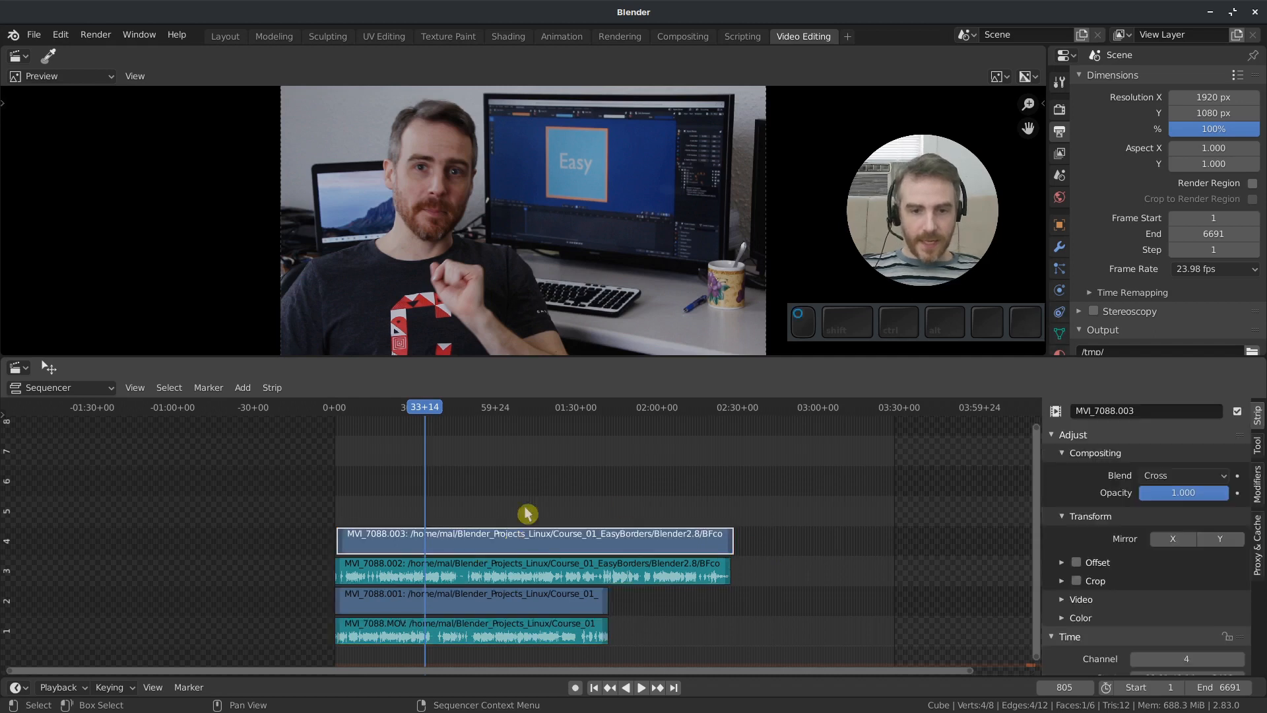
left_click_drag(738, 542, 857, 549)
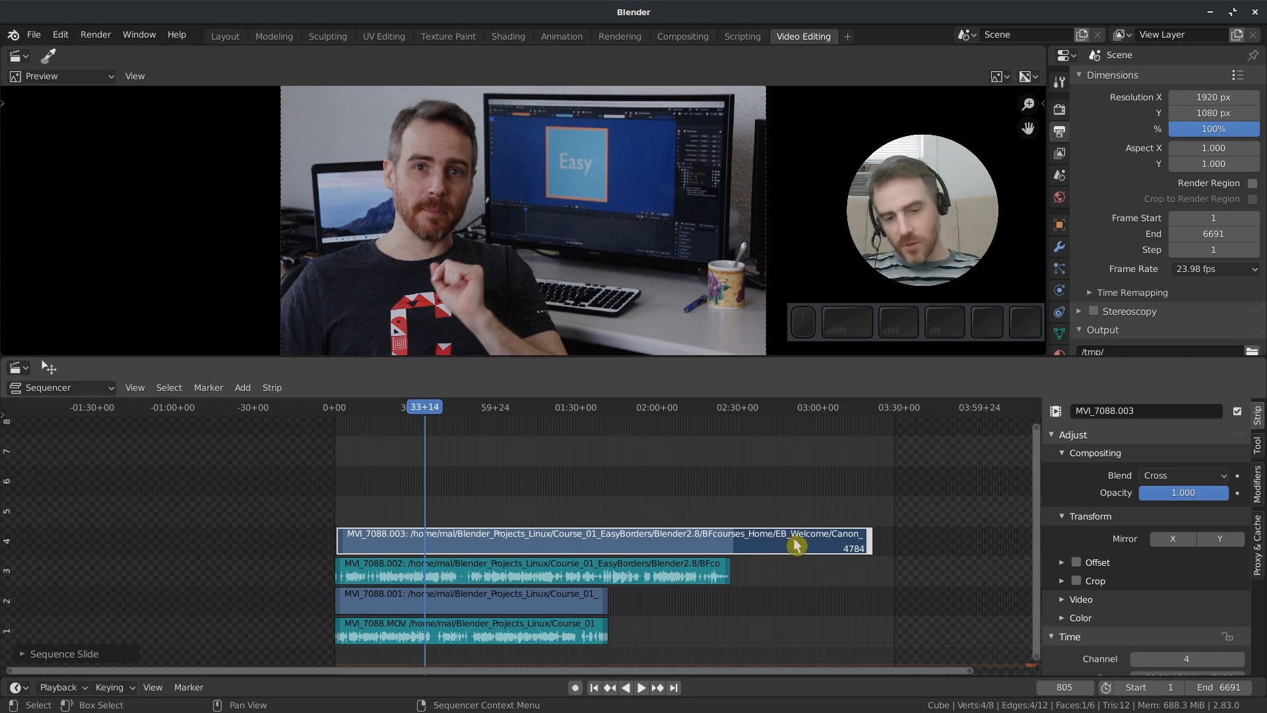
- Leave the metastrip and separate it back into its individual strips
key("ctrl+g")
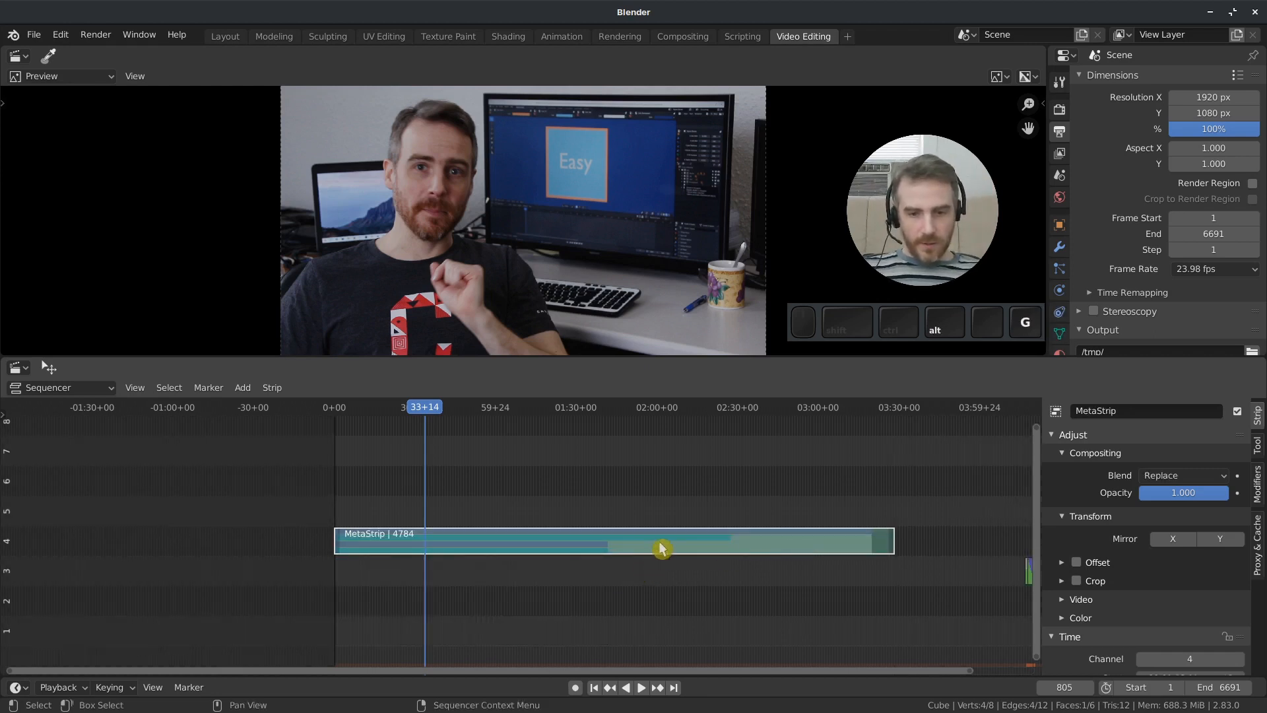
key("ctrl+alt+g")
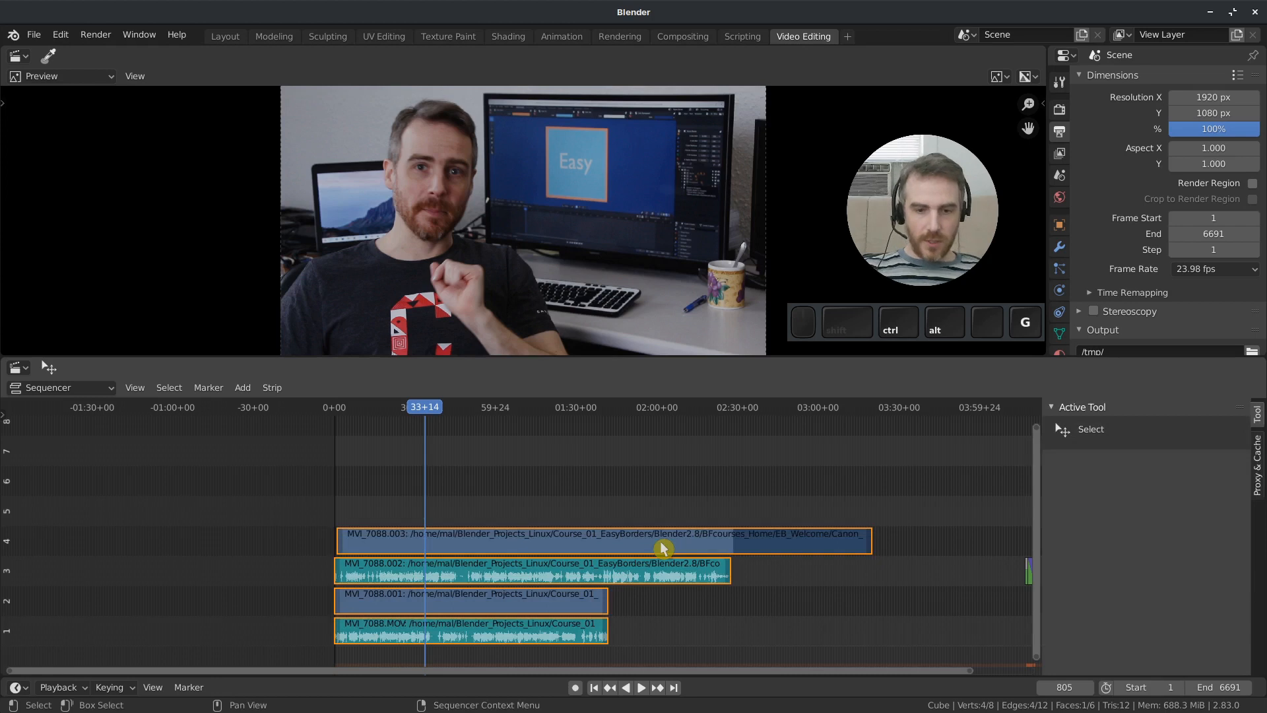
- Switch to the browser and review the full list of strip drawing improvements
key("alt+Tab")
scroll(263, 573, "up", 1)
scroll(262, 572, "up", 3)
scroll(263, 572, "down", 4)
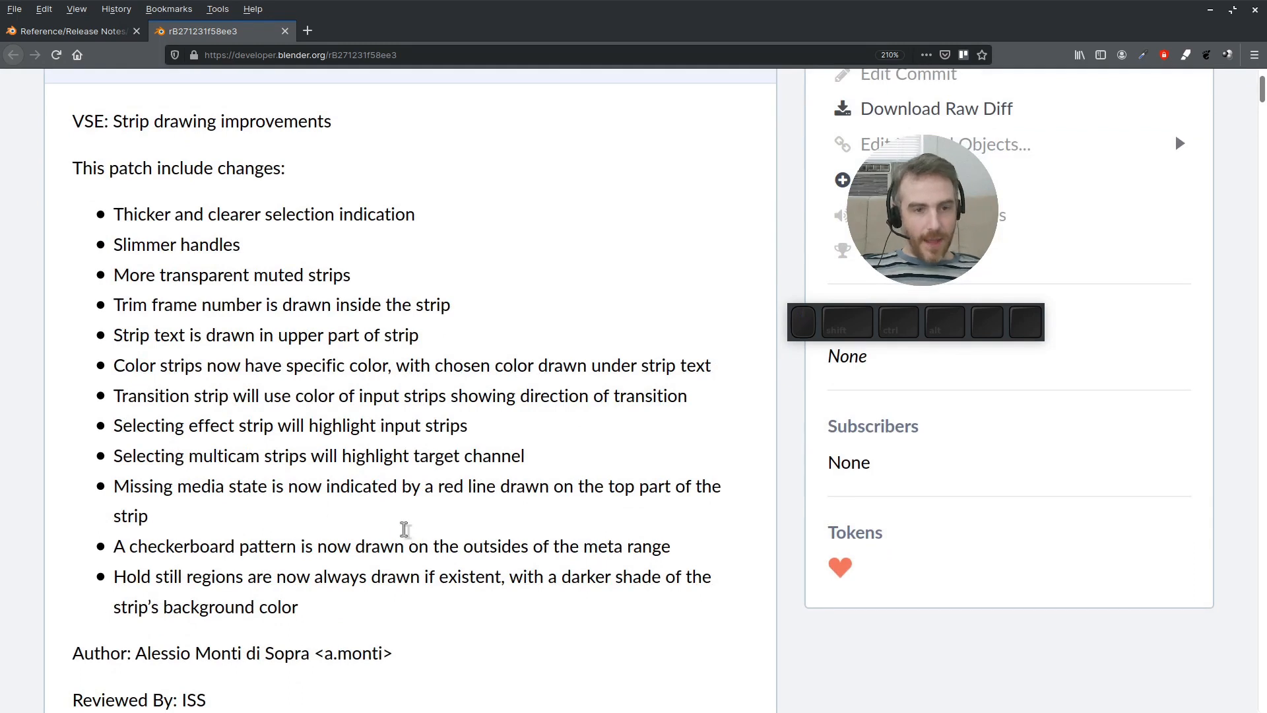
- Highlight "Show f-curves for opacity and volume values on the strips" in the 2.83 release notes and switch back to Blender
left_click(73, 31)
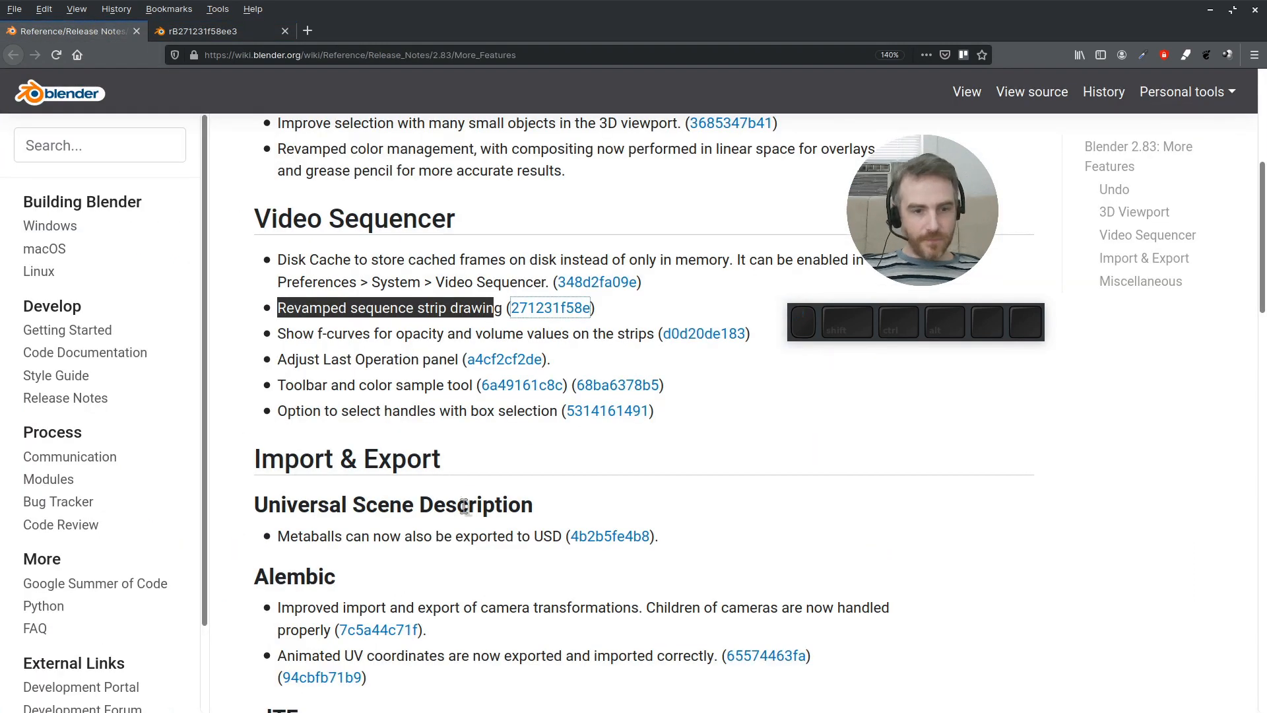
left_click(280, 335)
left_click_drag(280, 334, 620, 343)
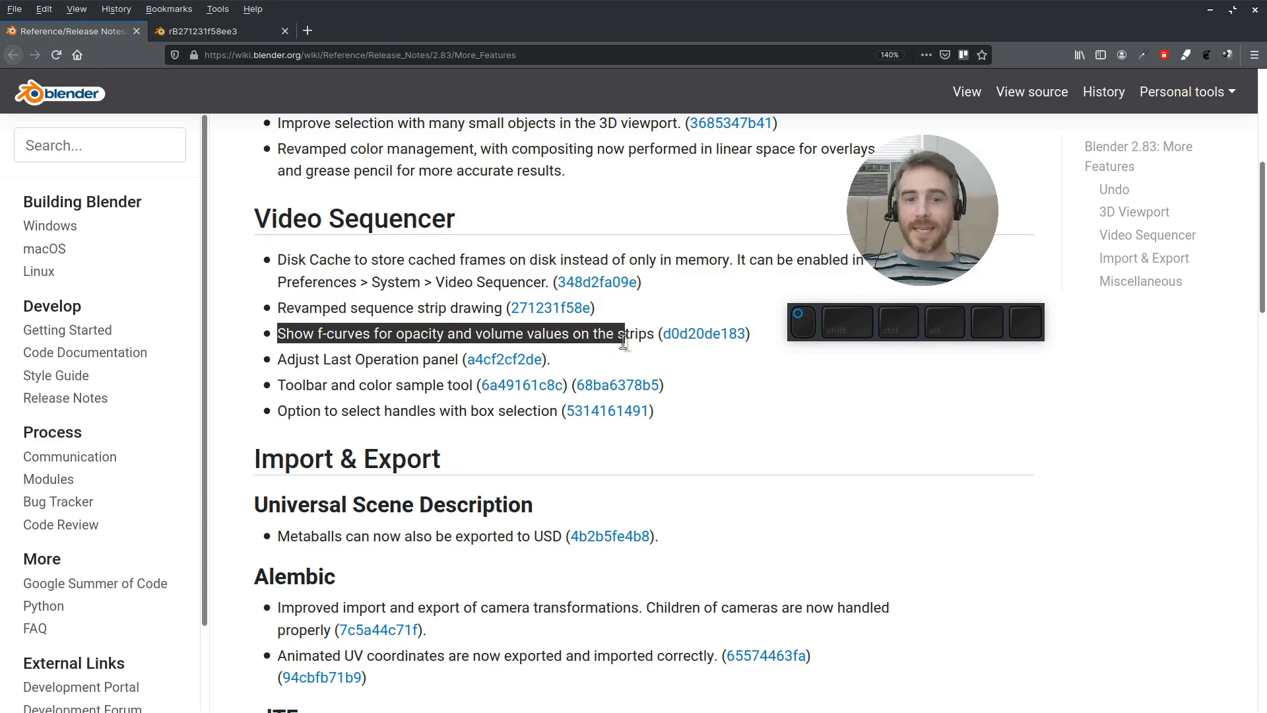
left_click_drag(650, 336, 650, 336)
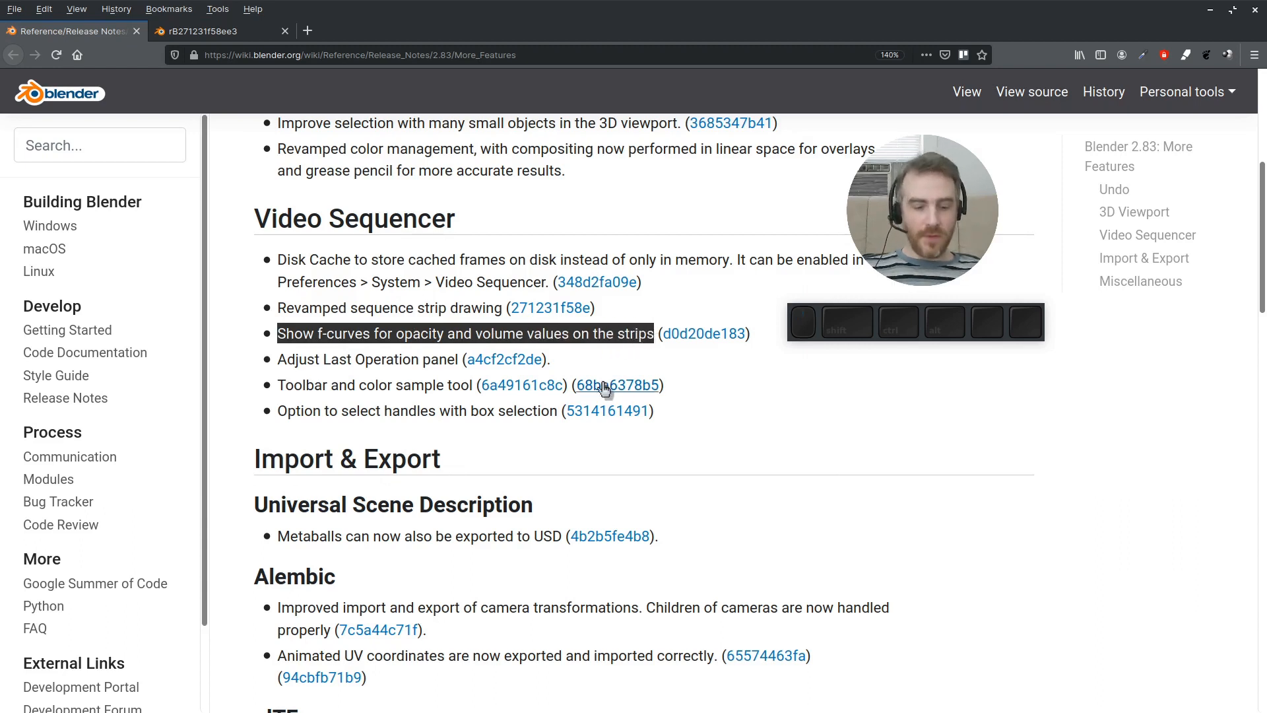
key("alt+Tab")
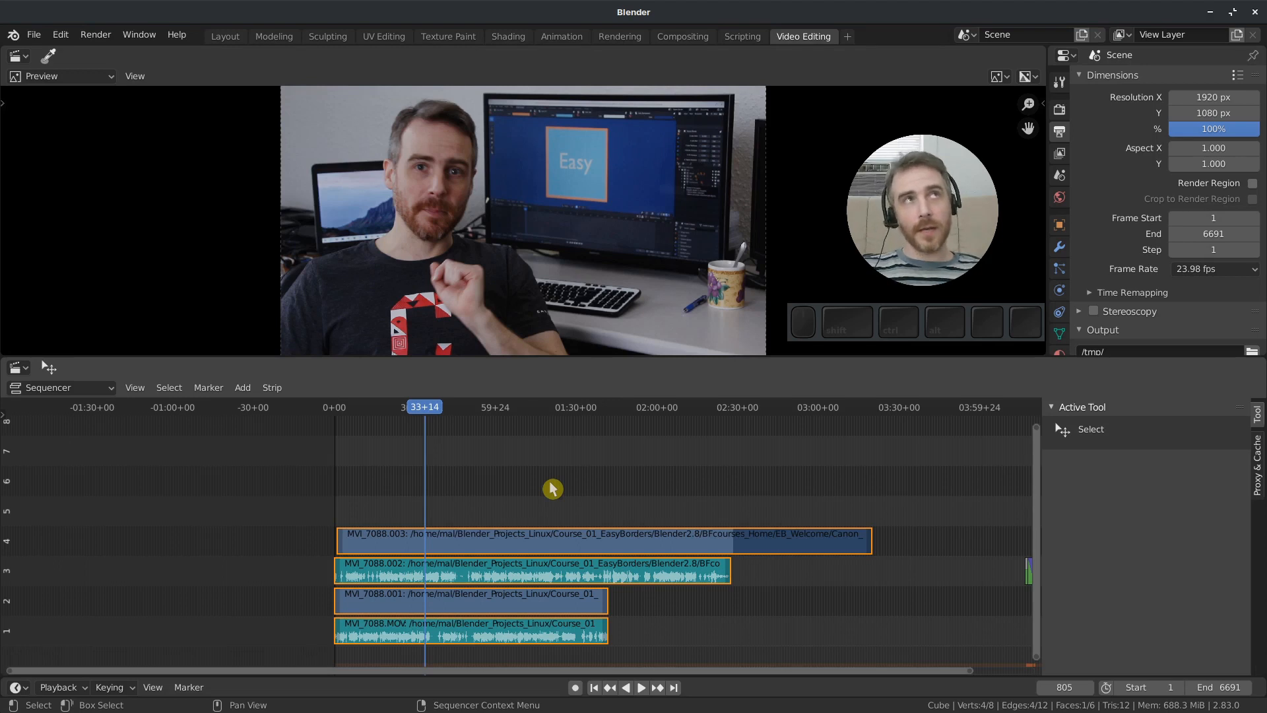
- Select only the movie strip in channel 4 and keyframe its opacity at 1.000 at frame 805
left_click(623, 484)
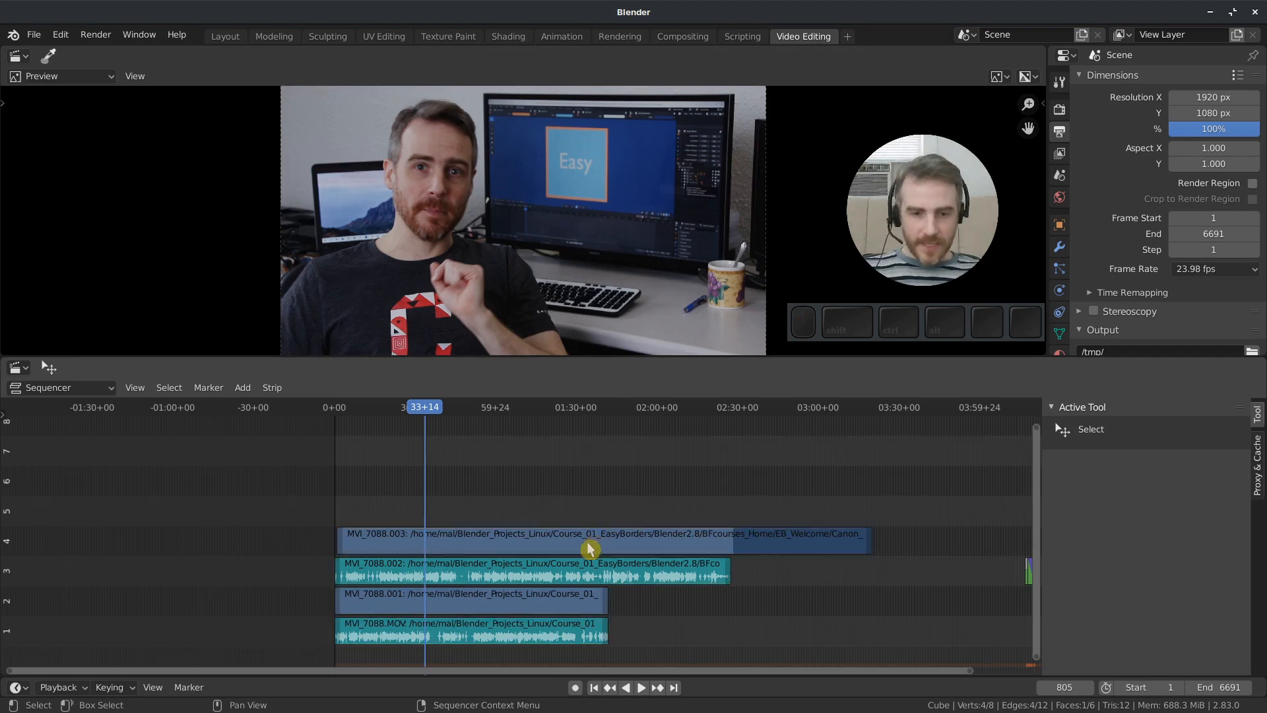
left_click(594, 540)
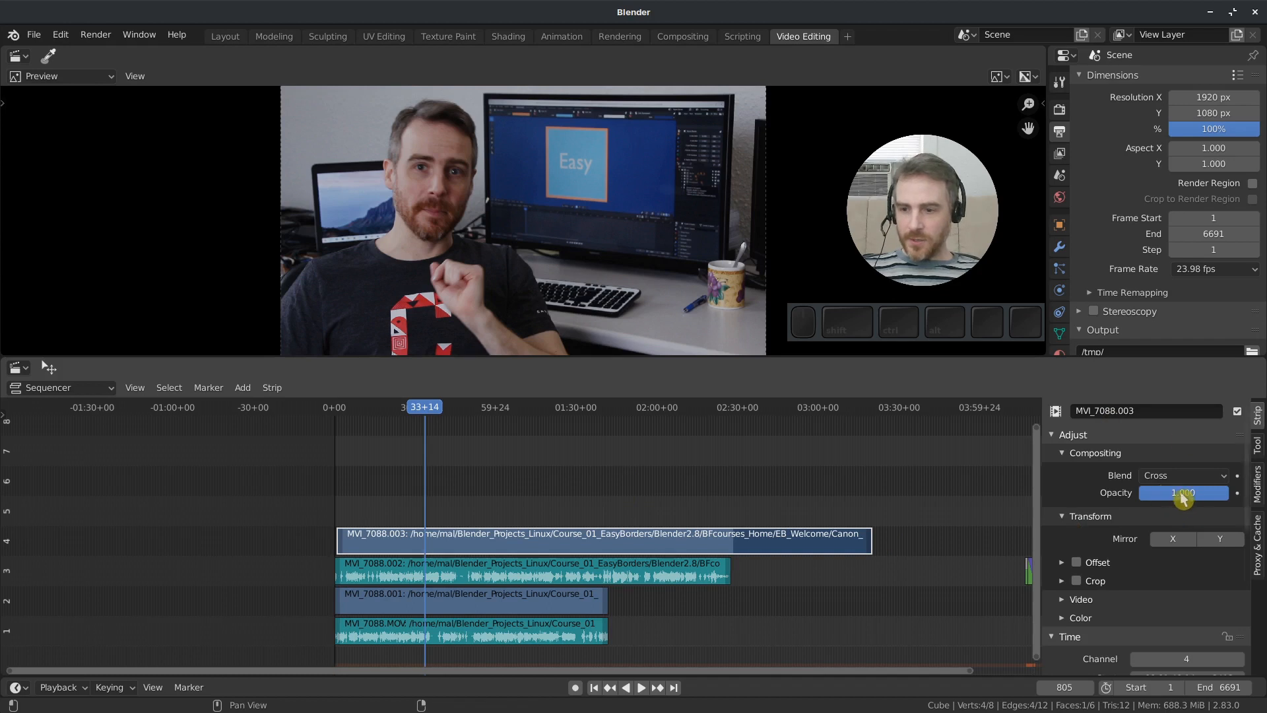
left_click(1238, 493)
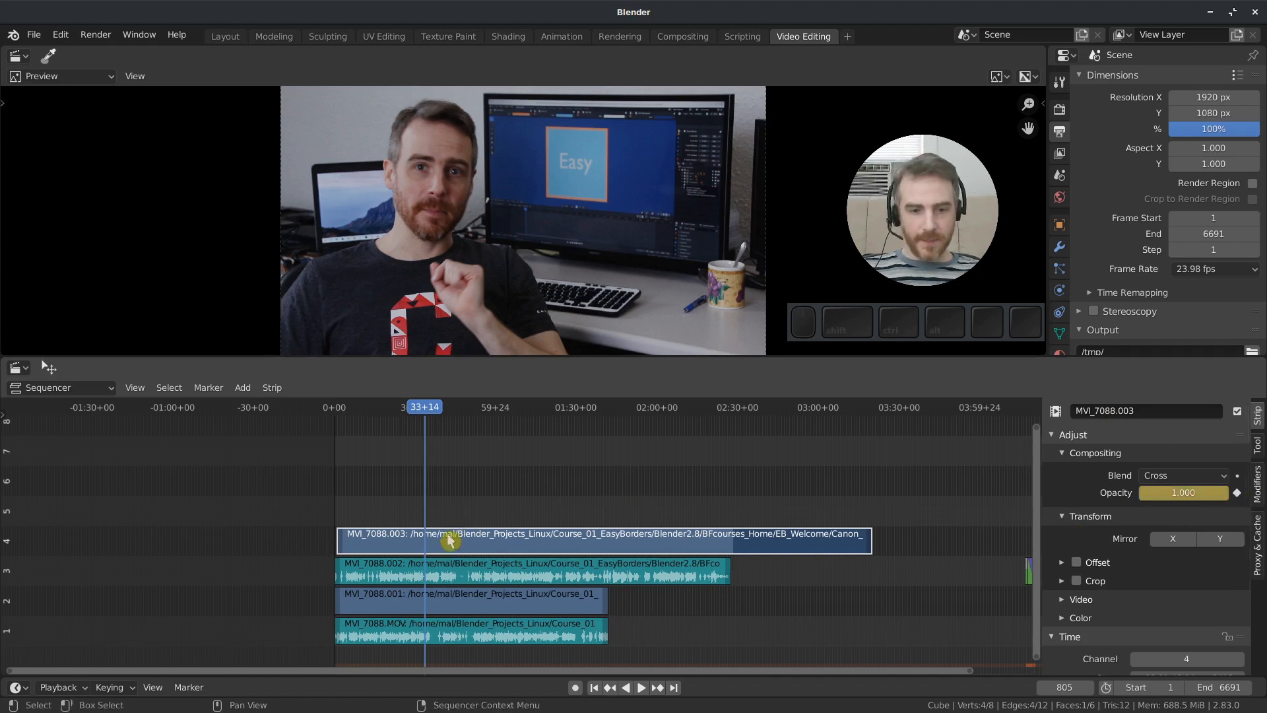
- At frame 3101, set the channel 4 movie strip's opacity to 0 and keyframe it
left_click_drag(427, 415, 684, 430)
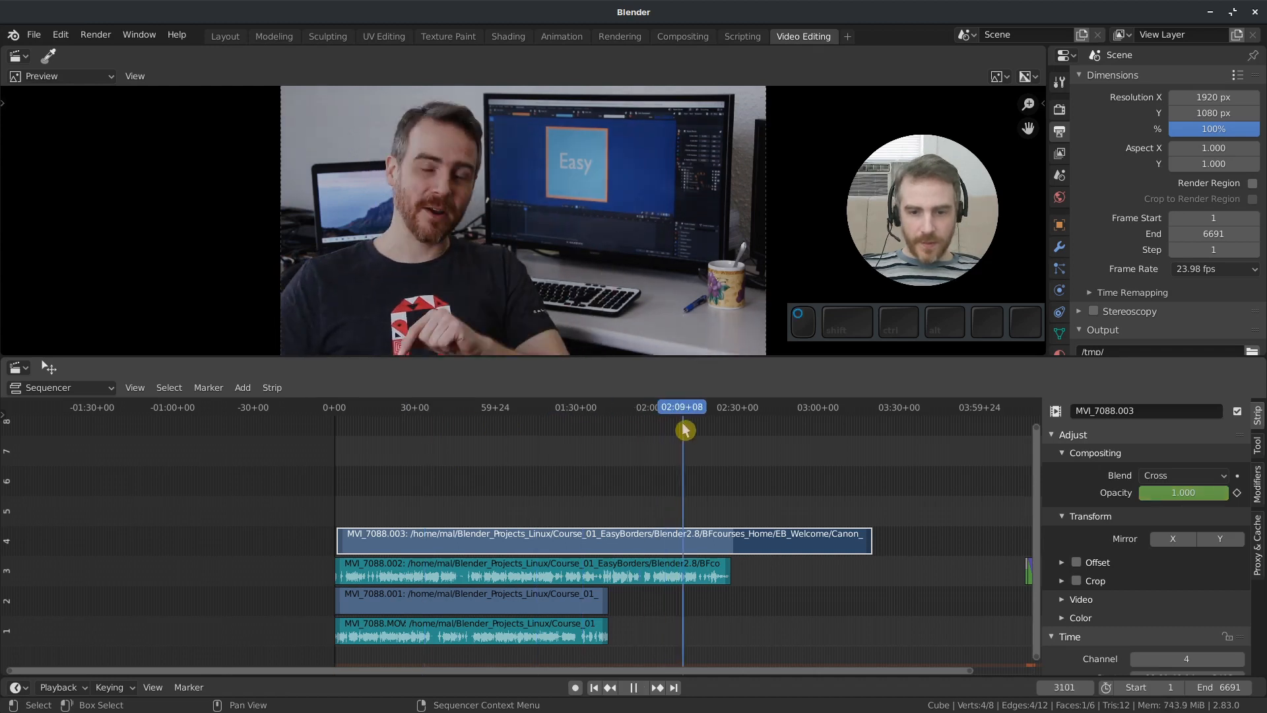
left_click(1200, 494)
type("0")
key("Return")
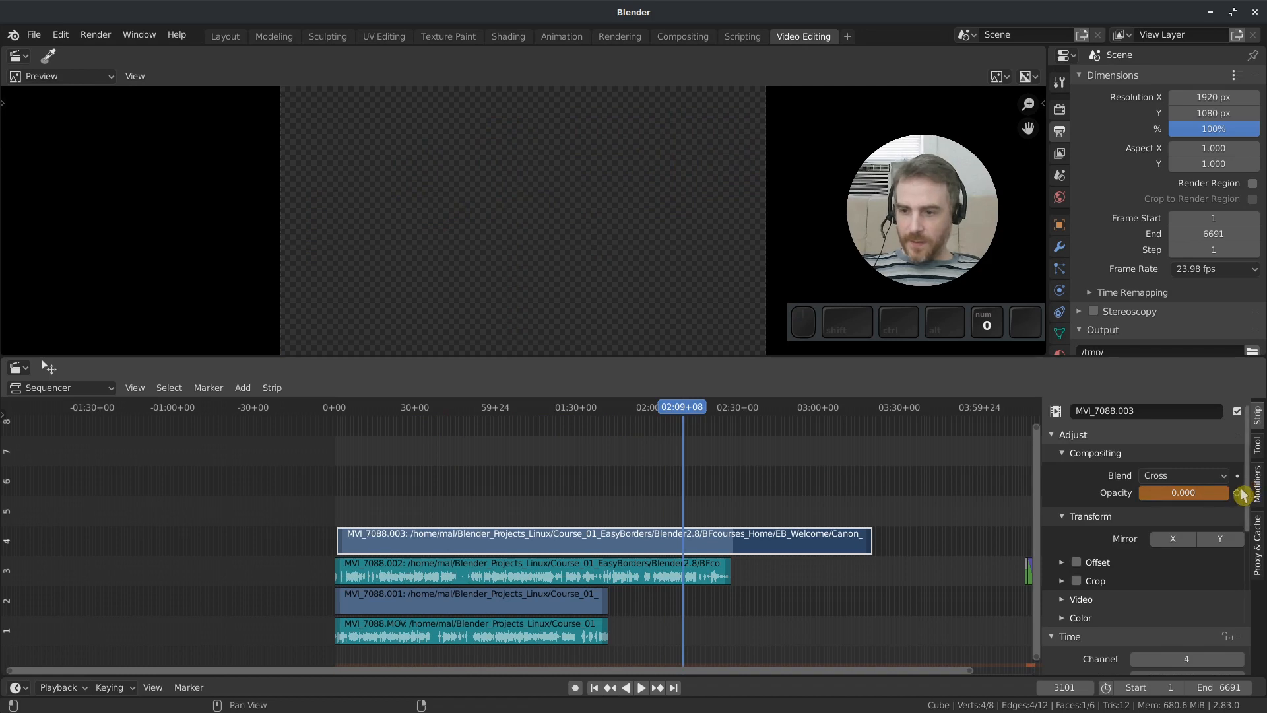
left_click(1238, 493)
- Examine the opacity curve on the channel 4 strip and scrub through the fade
scroll(556, 554, "up", 2)
middle_click_drag(556, 553, 583, 504, "ctrl")
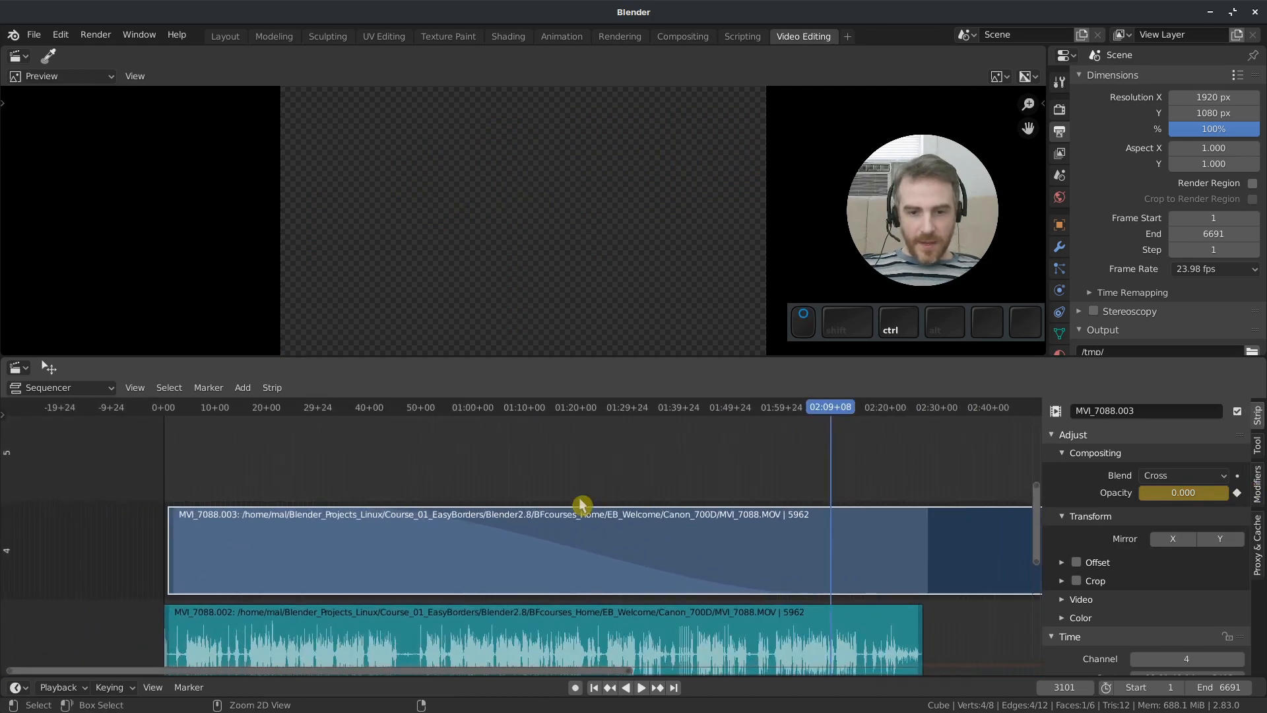
key("shift+ctrl+space")
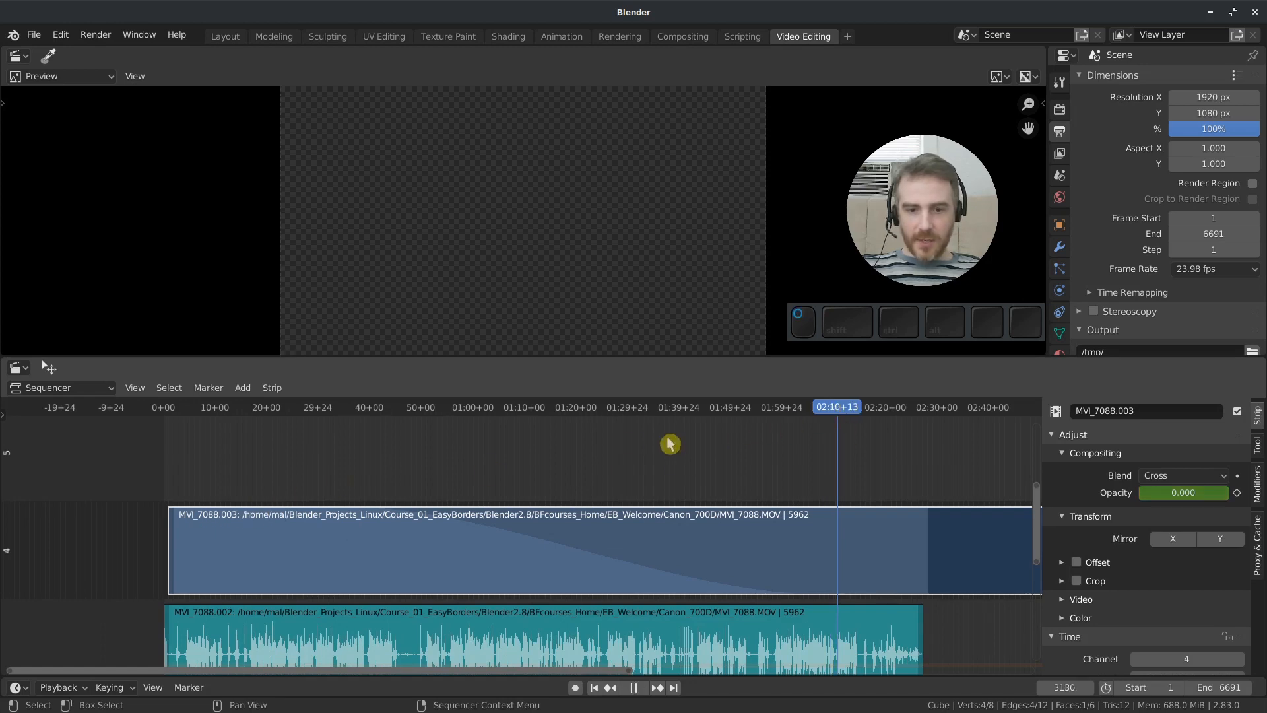
left_click(420, 436)
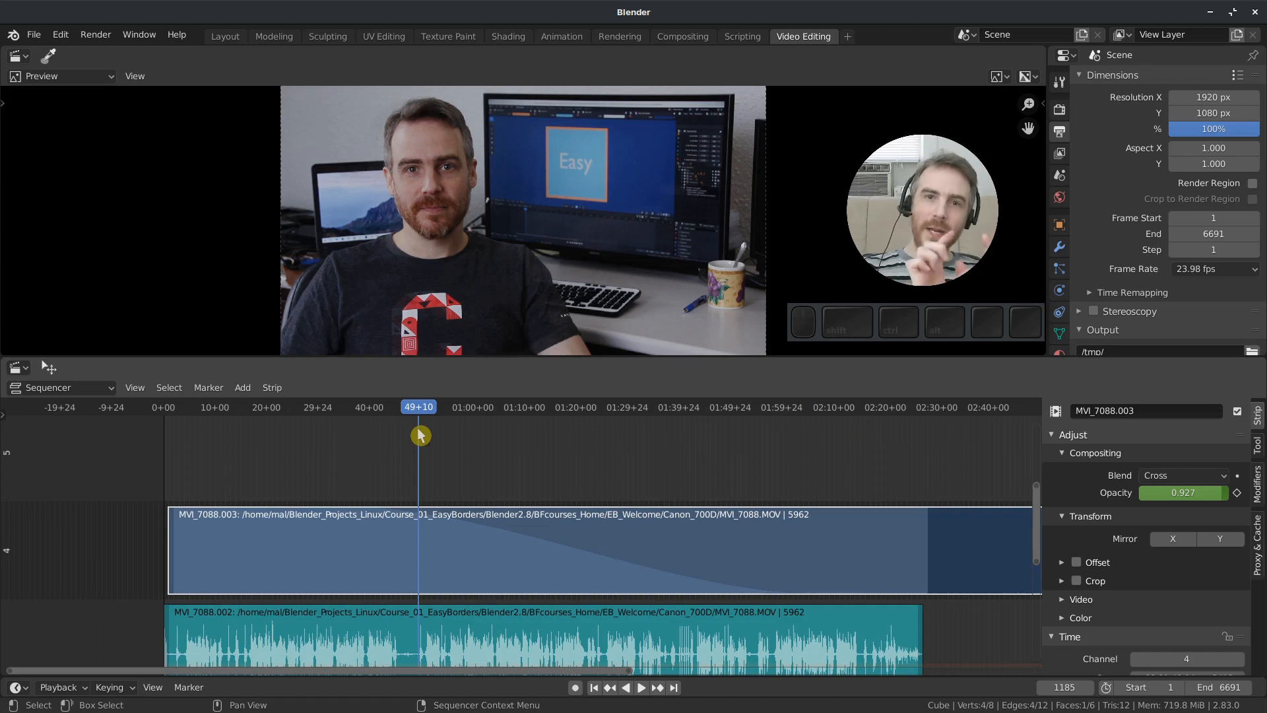
left_click_drag(420, 412, 464, 412)
- Mute the movie strip in channel 2 and replay the channel 4 fade, scrubbing on to about 02:03
middle_click_drag(585, 592, 545, 552)
left_click(539, 512)
key("h")
middle_click_drag(538, 509, 561, 448)
left_click(465, 413)
key("space")
left_click_drag(500, 403, 795, 433)
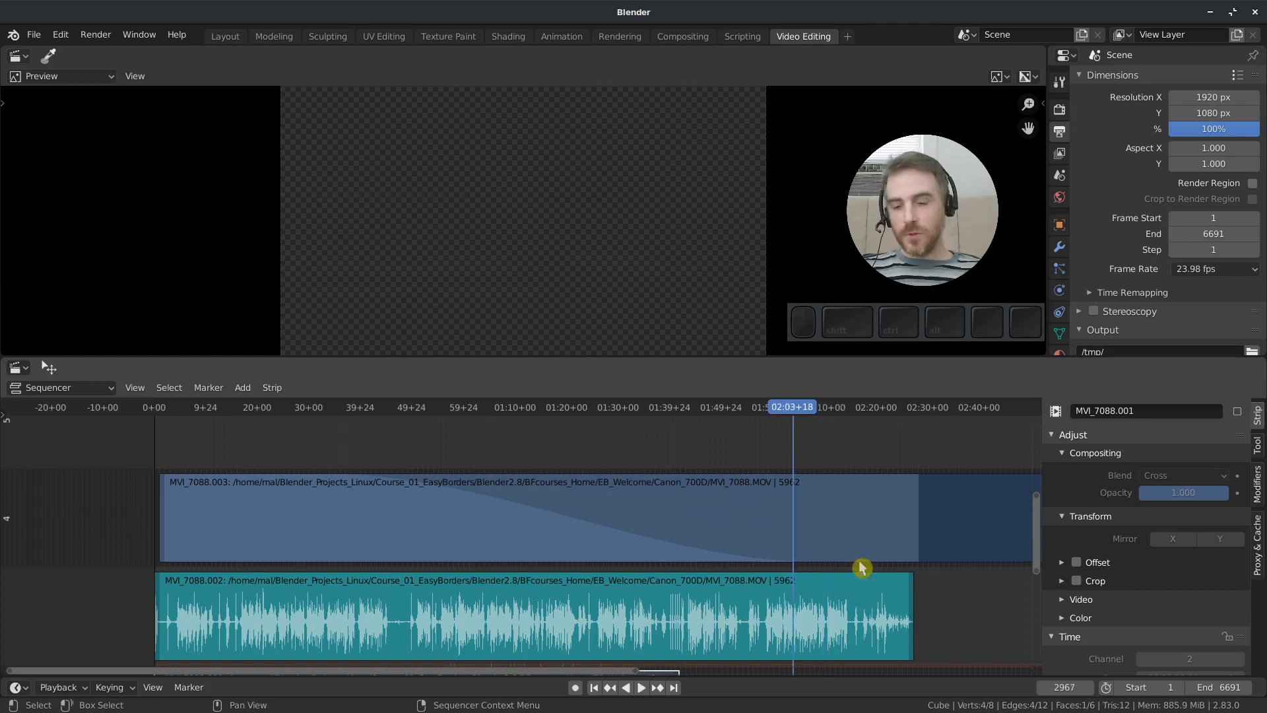
- Keyframe the channel 3 audio strip's volume at 1.000 at frame 2967 and at 0 at frame 3528
left_click(804, 621)
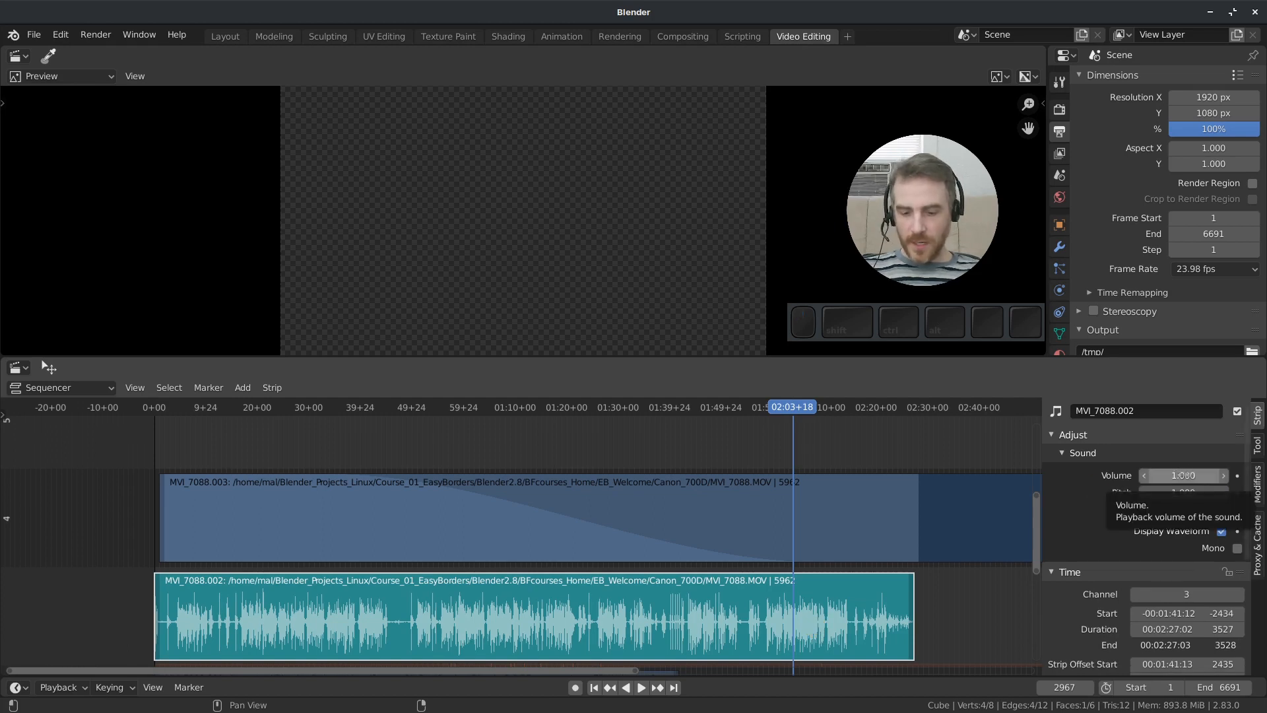
key("i")
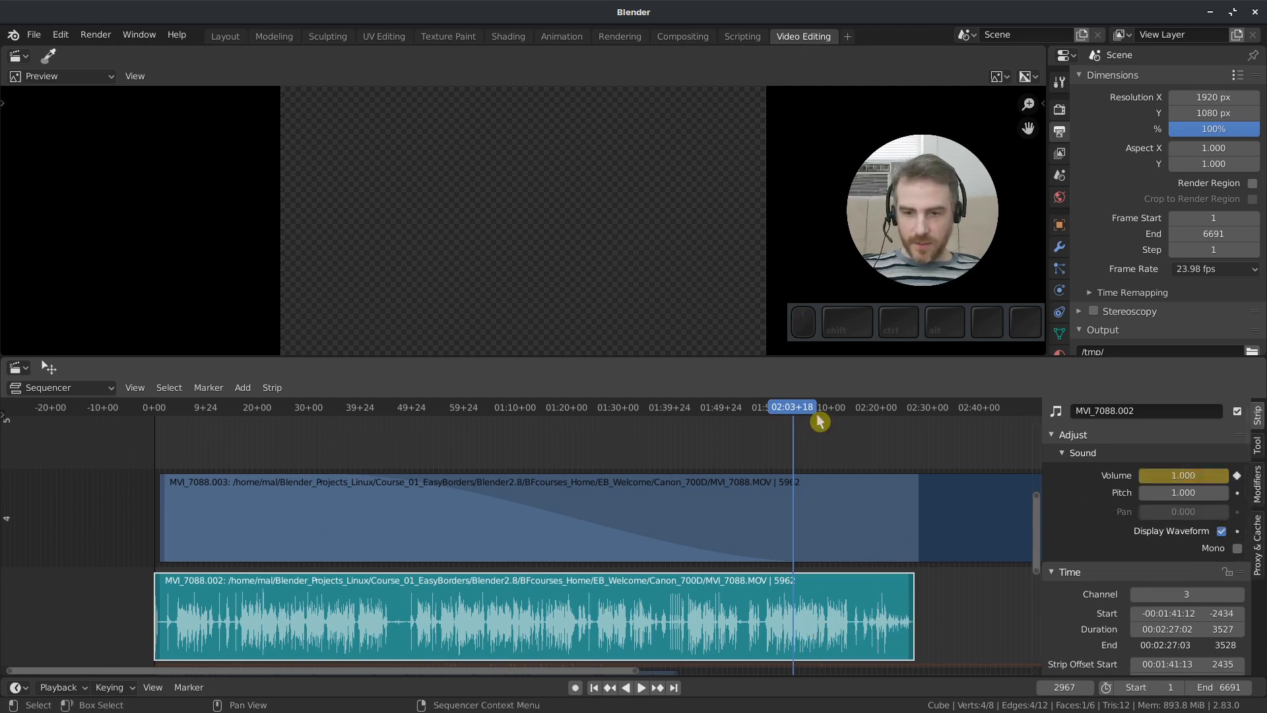
left_click_drag(796, 410, 909, 423)
key("Page_Down")
key("Page_Up")
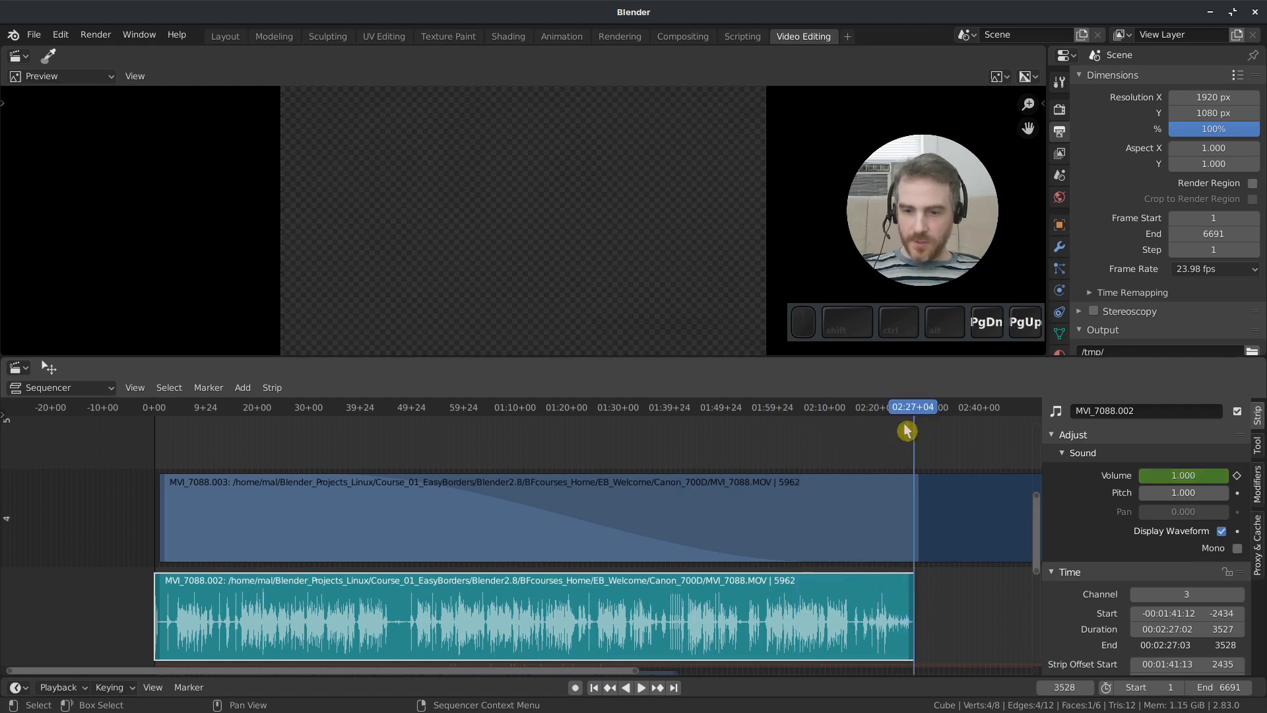
left_click(1238, 476)
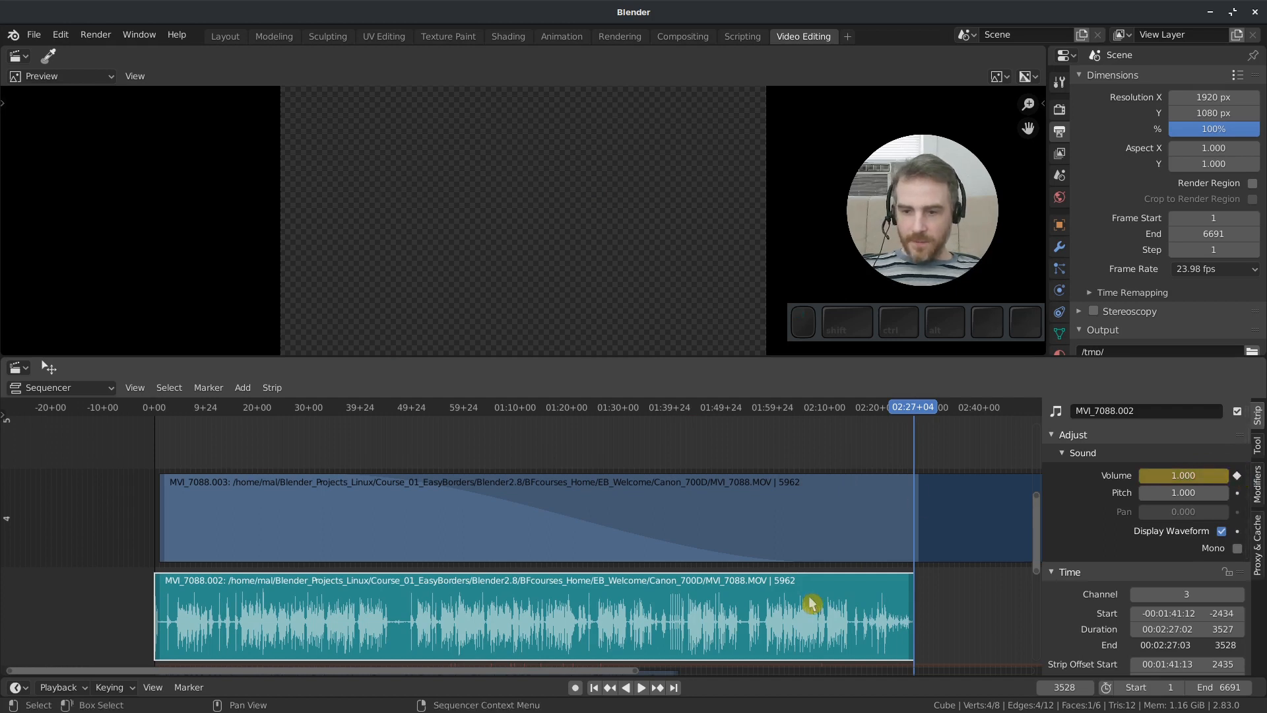
left_click(1190, 475)
type("1.00")
key("Return")
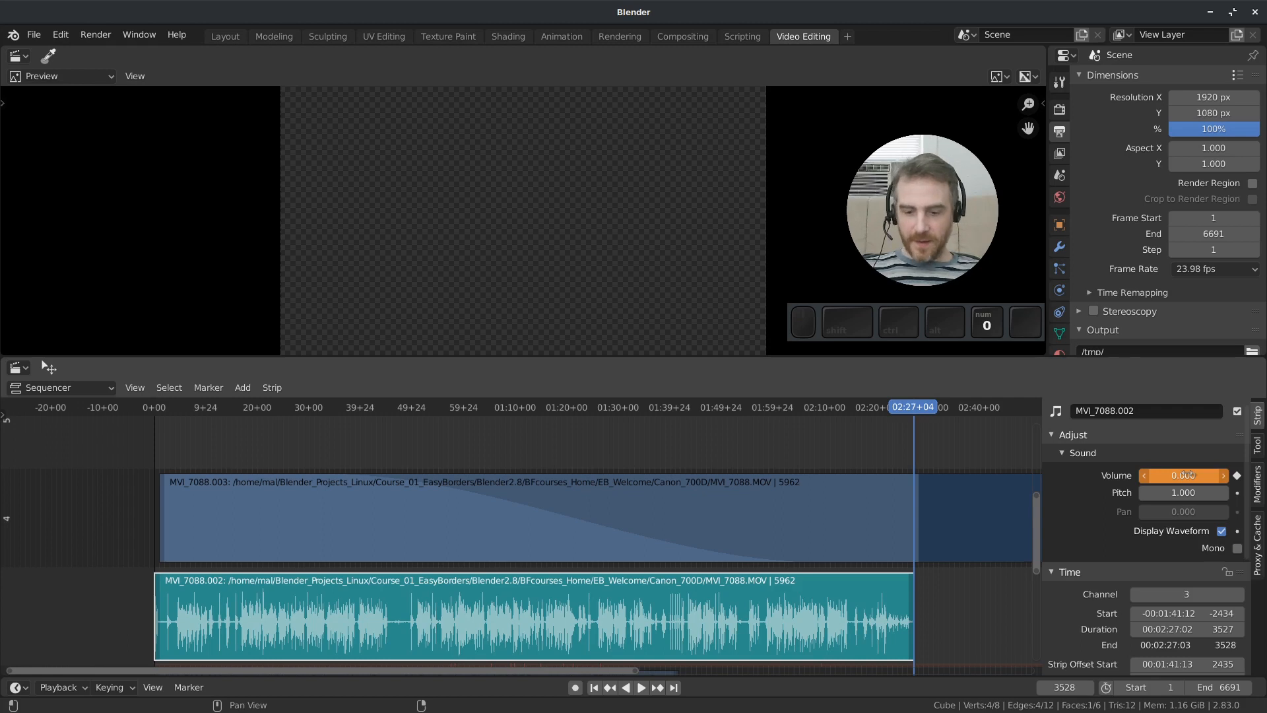
key("i")
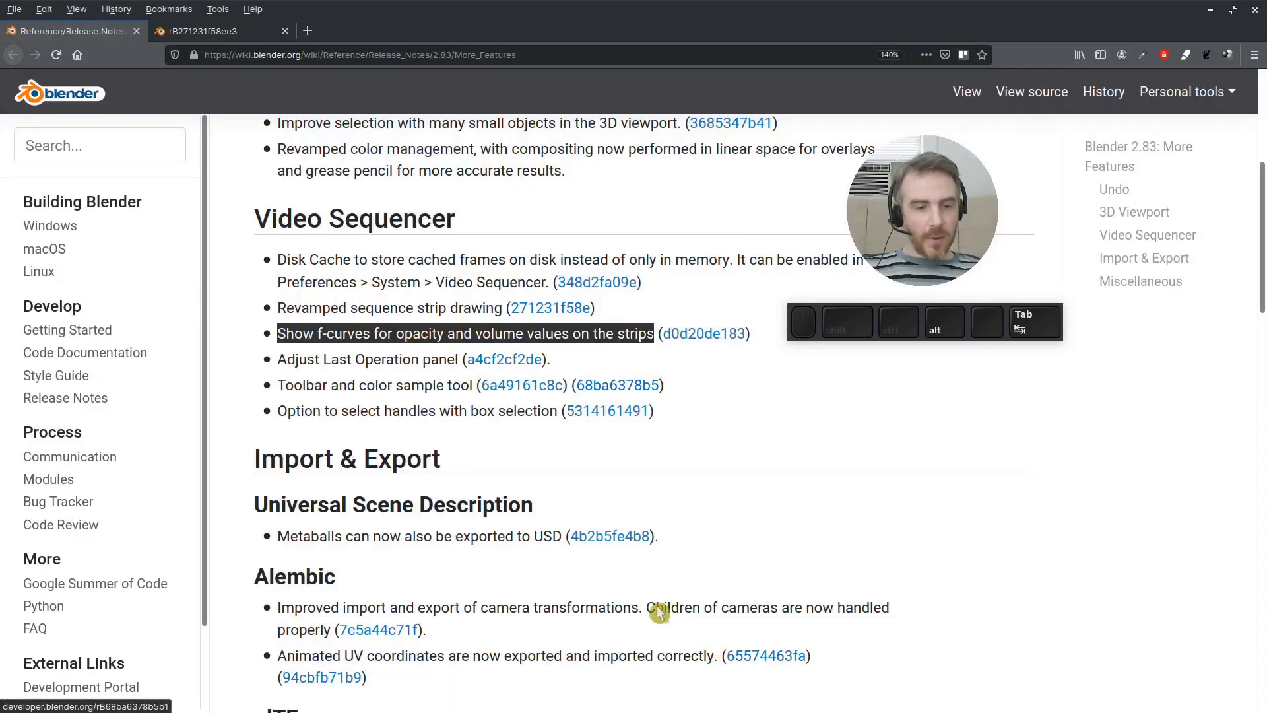
- Highlight "Adjust Last Operation panel" in the browser's 2.83 release notes and switch back to Blender
left_click_drag(280, 363, 456, 360)
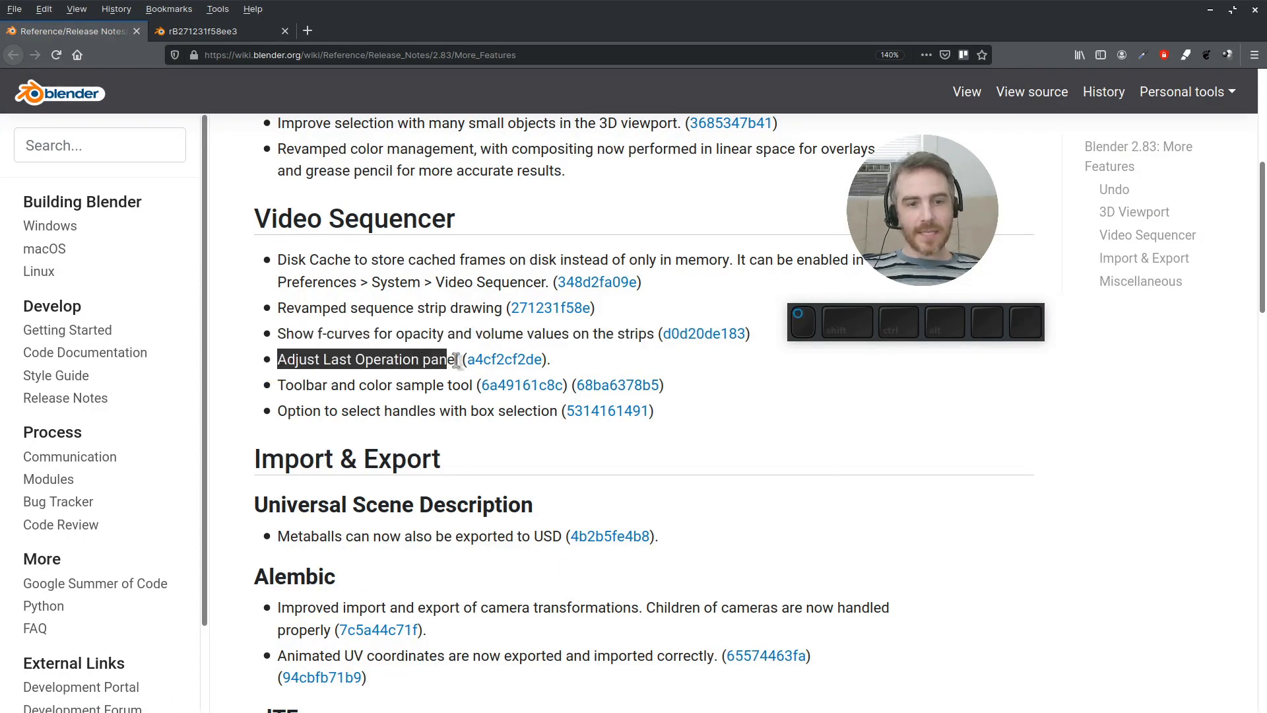
key("alt+Tab")
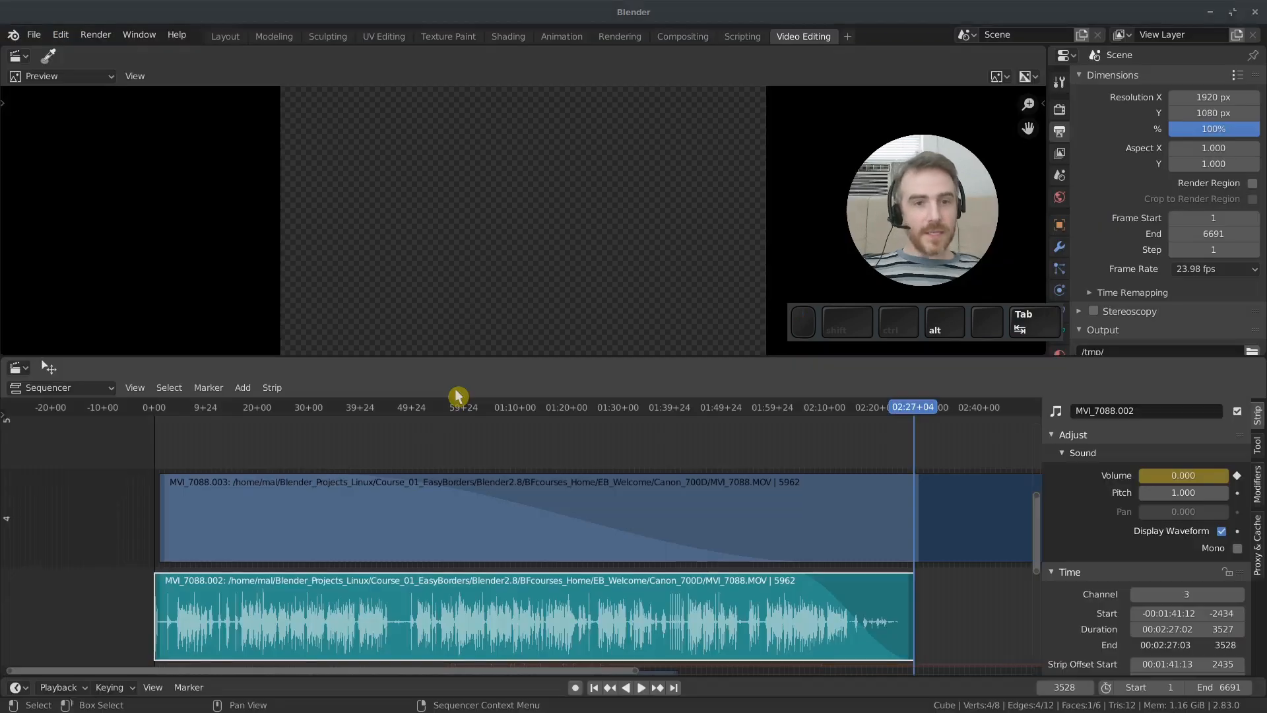
- Slide the channel 4 movie strip 627 frames later and expand the settings of that last operation
left_click(555, 526)
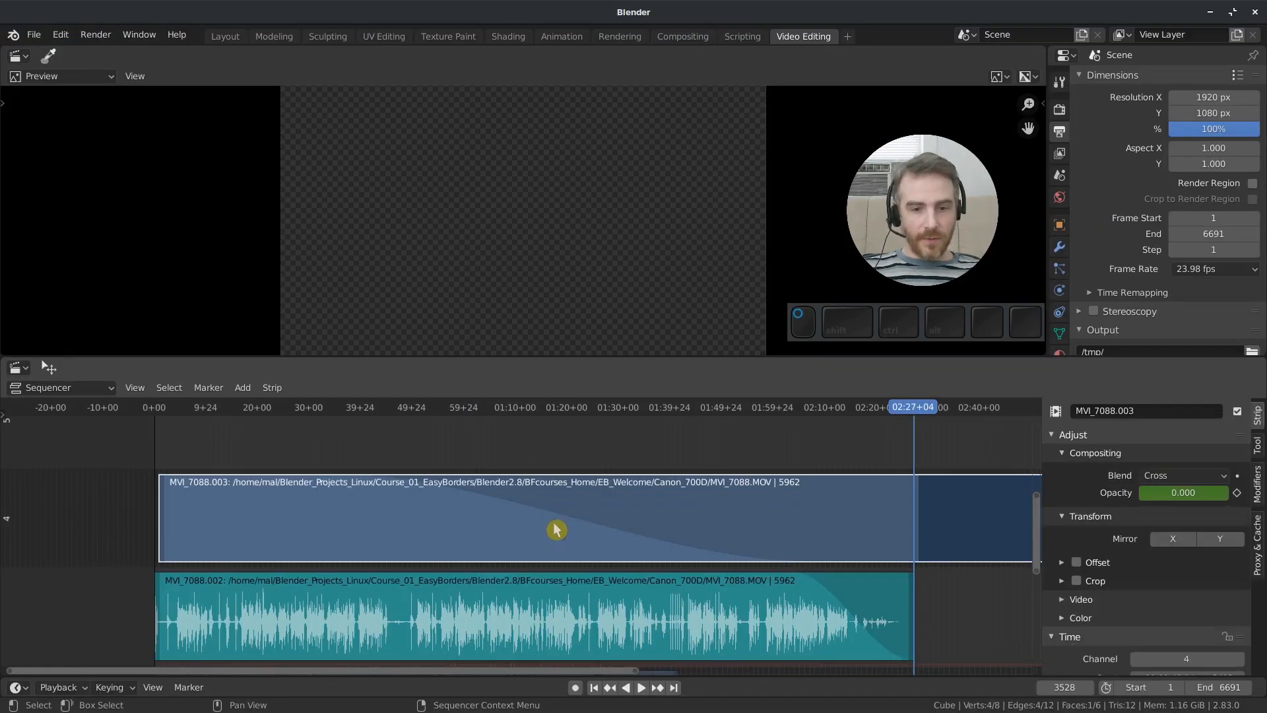
middle_click_drag(695, 531, 683, 522, "ctrl")
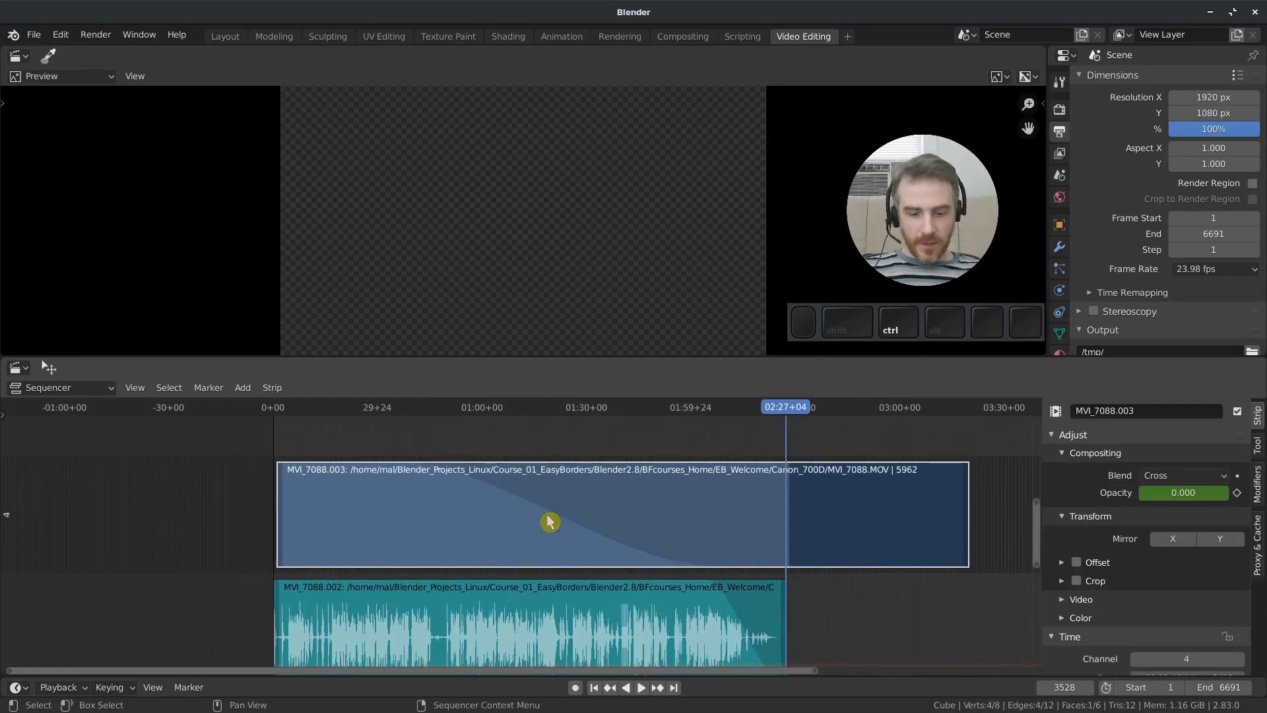
key("g")
left_click(637, 498)
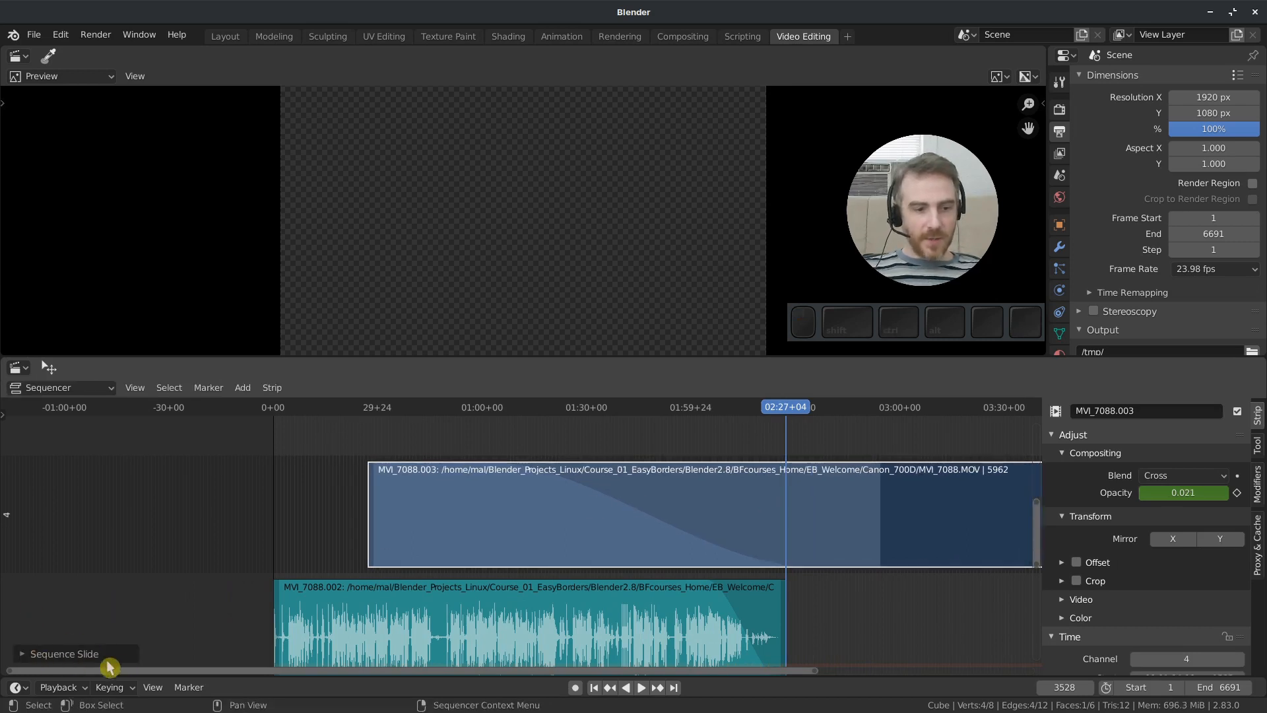
left_click(69, 654)
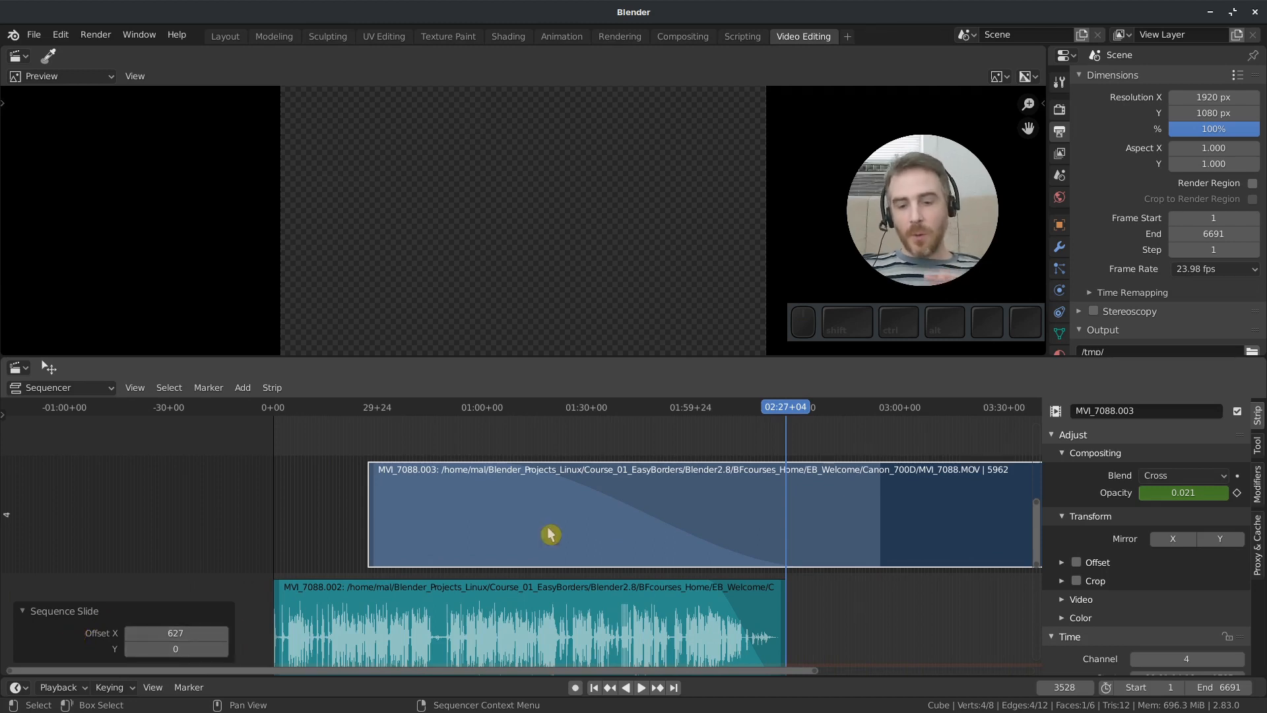
- Make a soft split in the channel 4 movie strip at frame 3528
key("k")
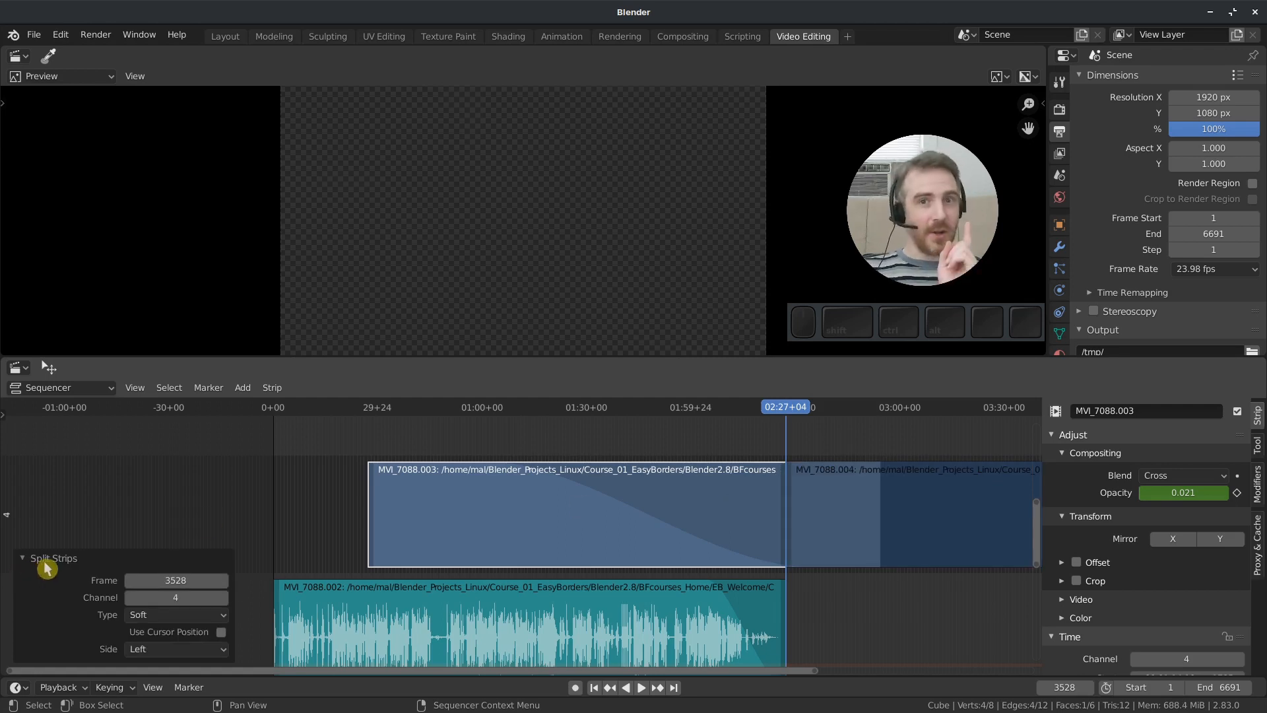
left_click(271, 389)
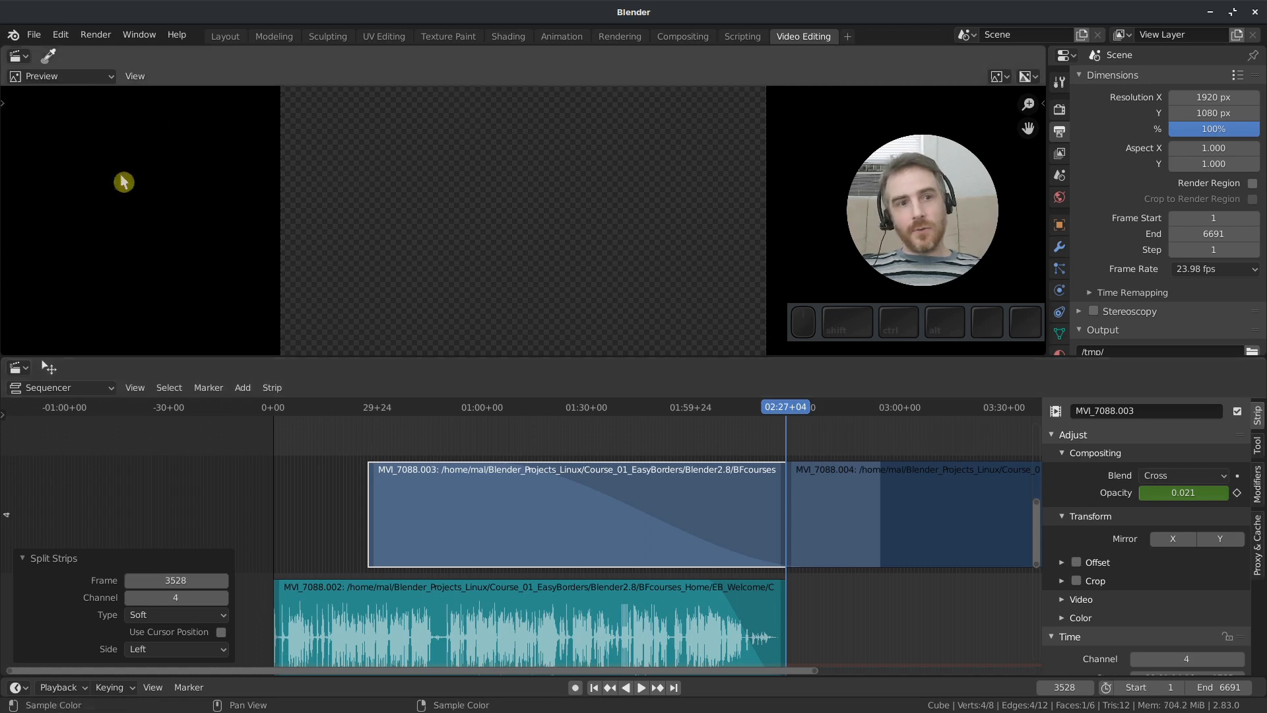
- In the Layout workspace, leave Edit Mode and move the cube about 5.13 m along global X, showing the Move settings
left_click(225, 36)
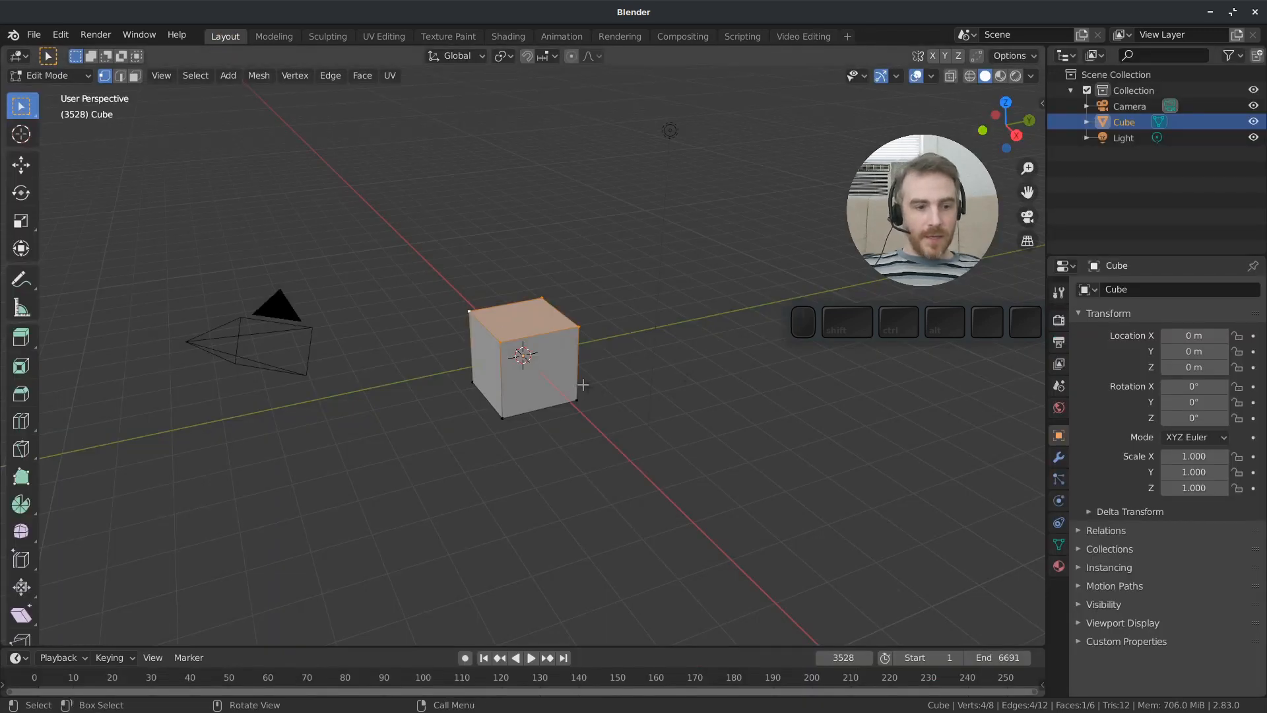
key("Tab")
key("g")
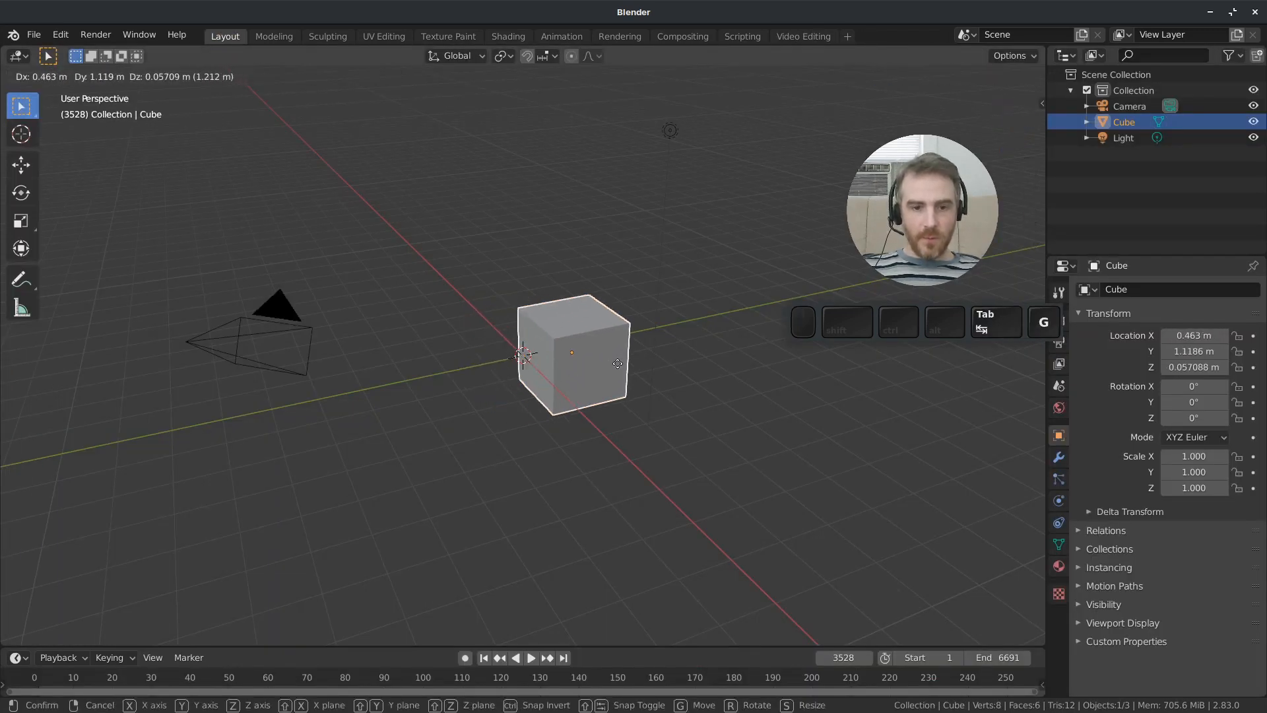
key("x")
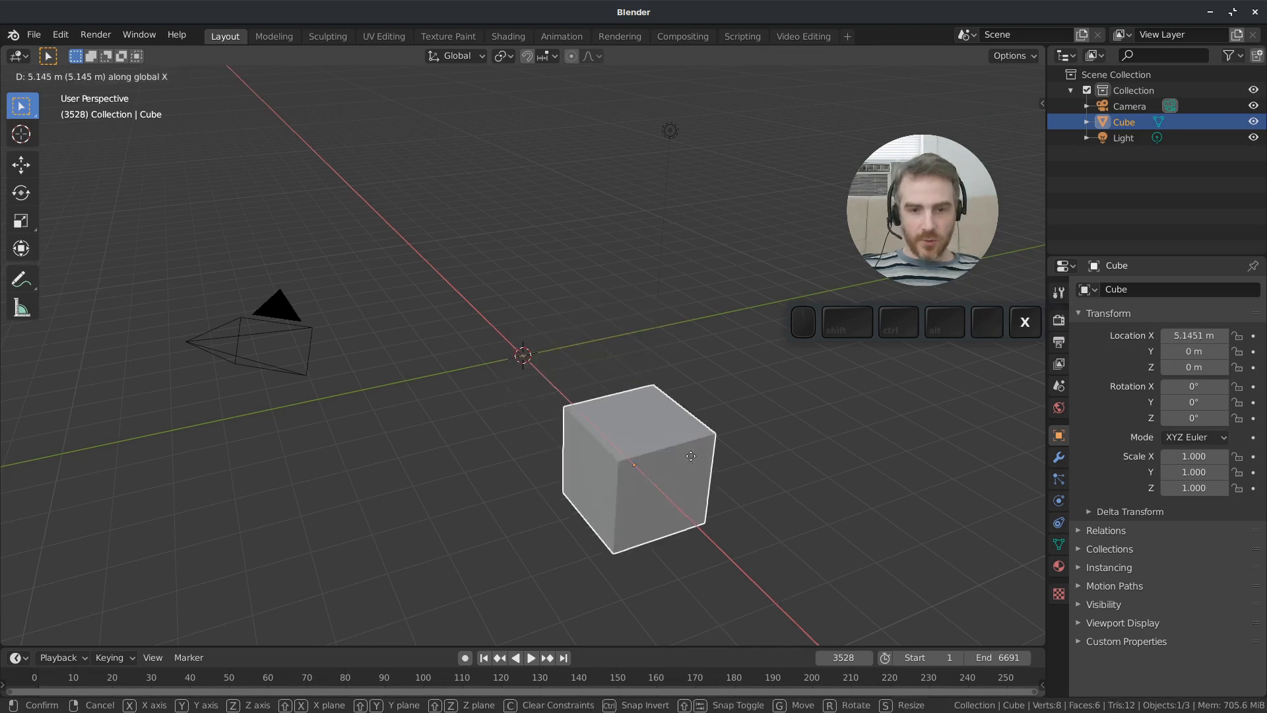
left_click(689, 458)
left_click(93, 635)
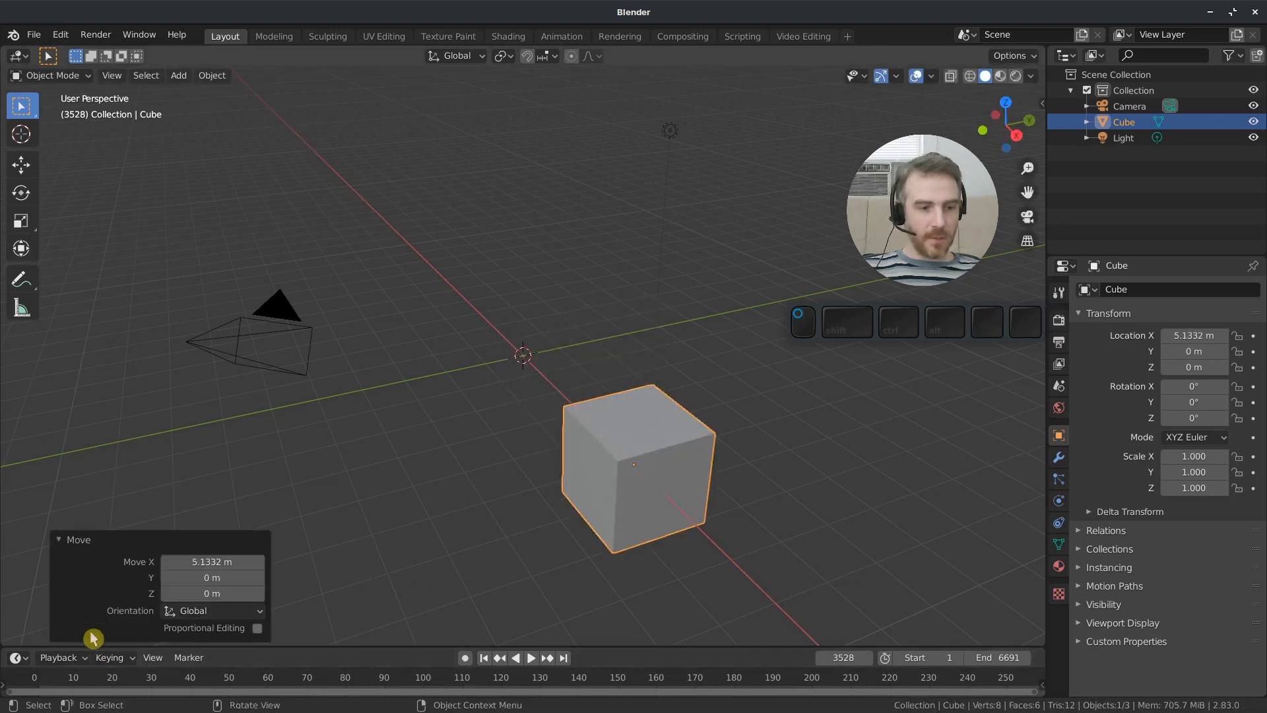
- Return to the Video Editing workspace and split the second channel 4 movie strip at frame 3925
left_click(799, 38)
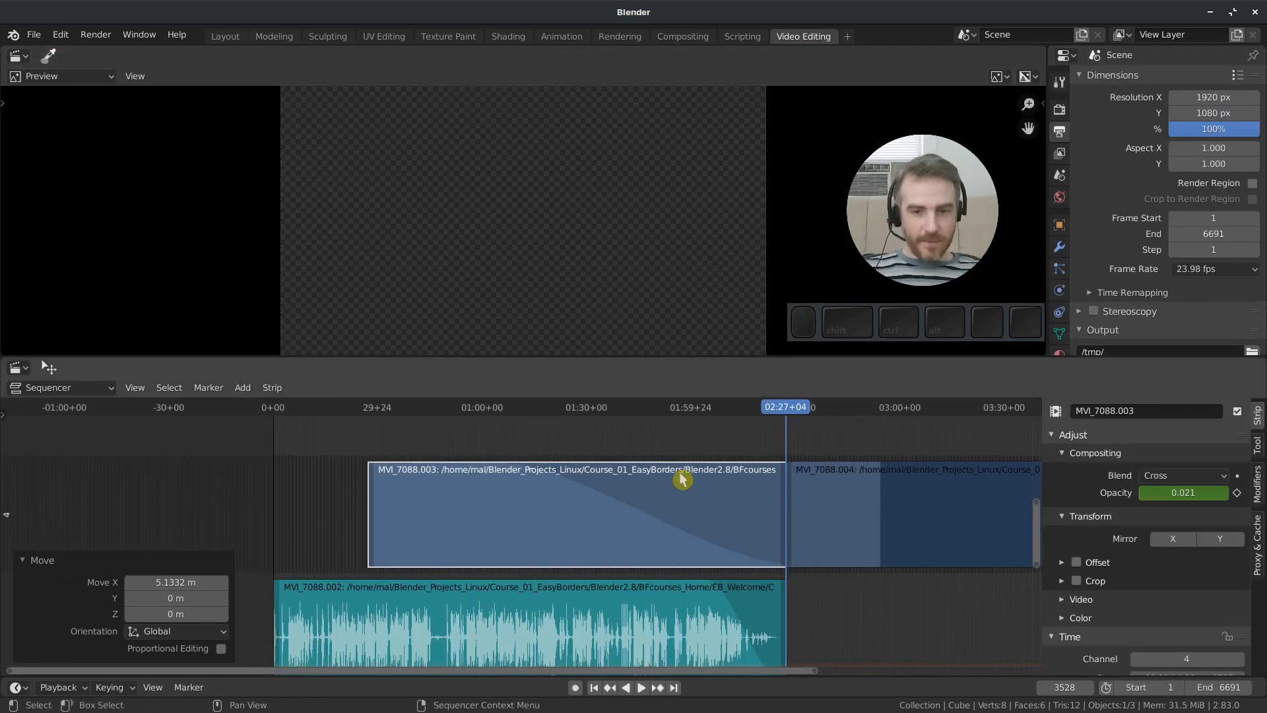
left_click(847, 505)
key("k")
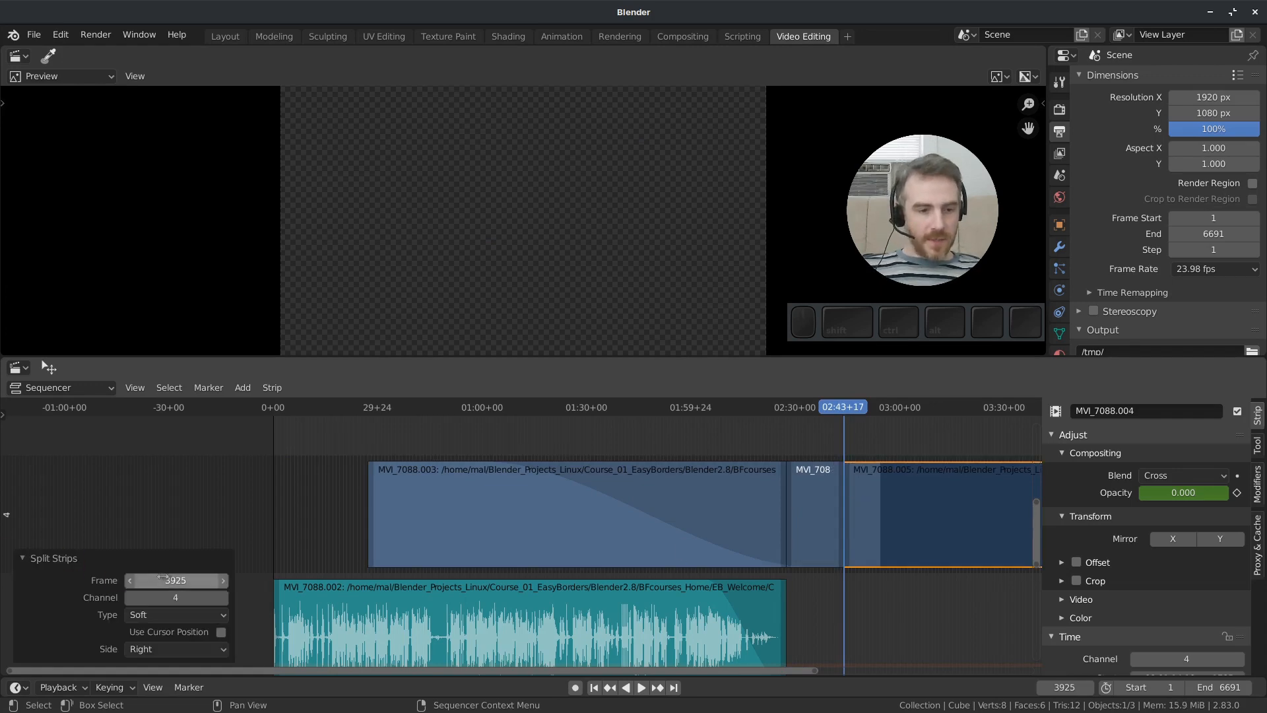
- Examine the Split Strips settings, including the available Type and Side options
mouse_move(176, 580)
left_mouse_down()
mouse_move(189, 580)
mouse_move(165, 580)
left_mouse_up()
left_click(156, 616)
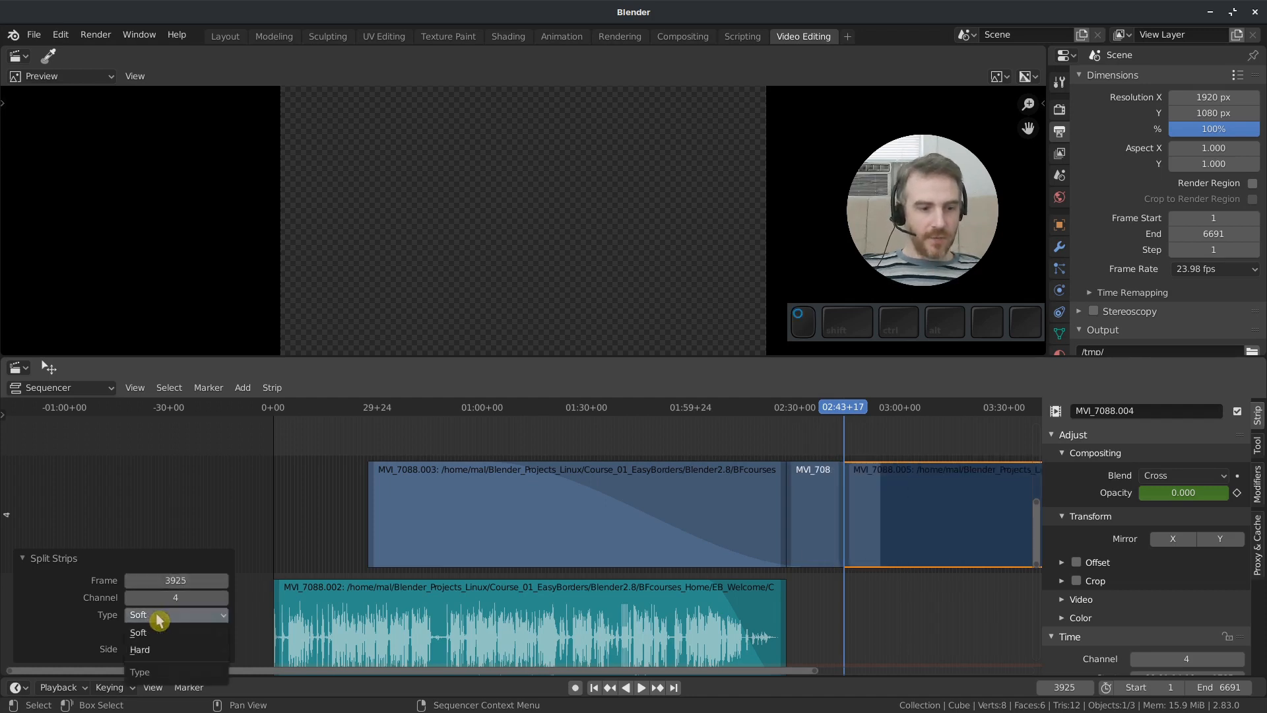
left_click(65, 614)
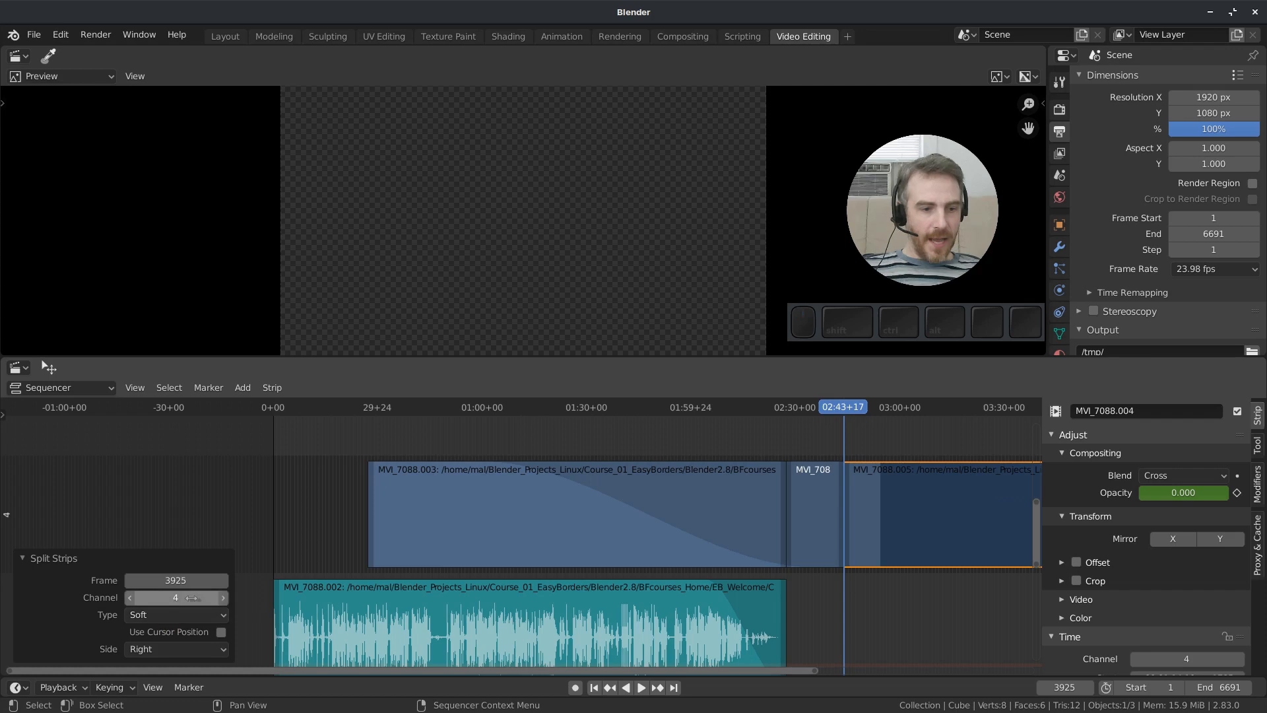
left_click(173, 653)
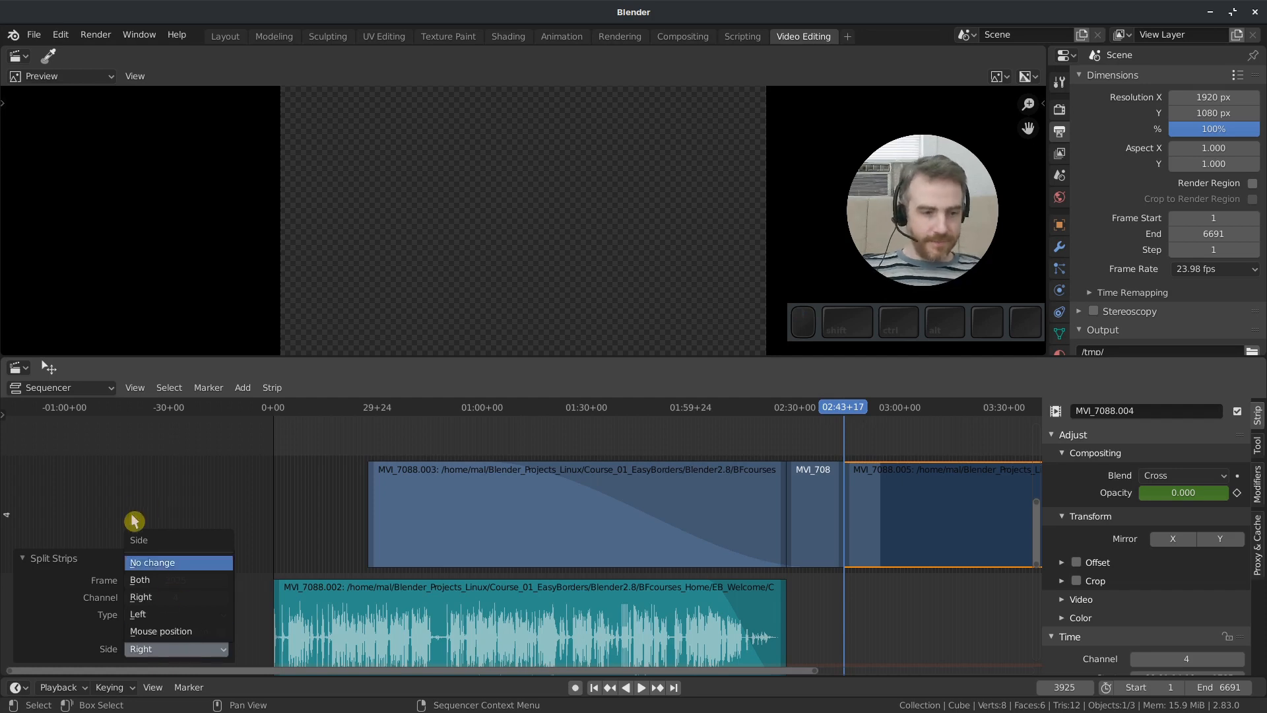
left_click(175, 475)
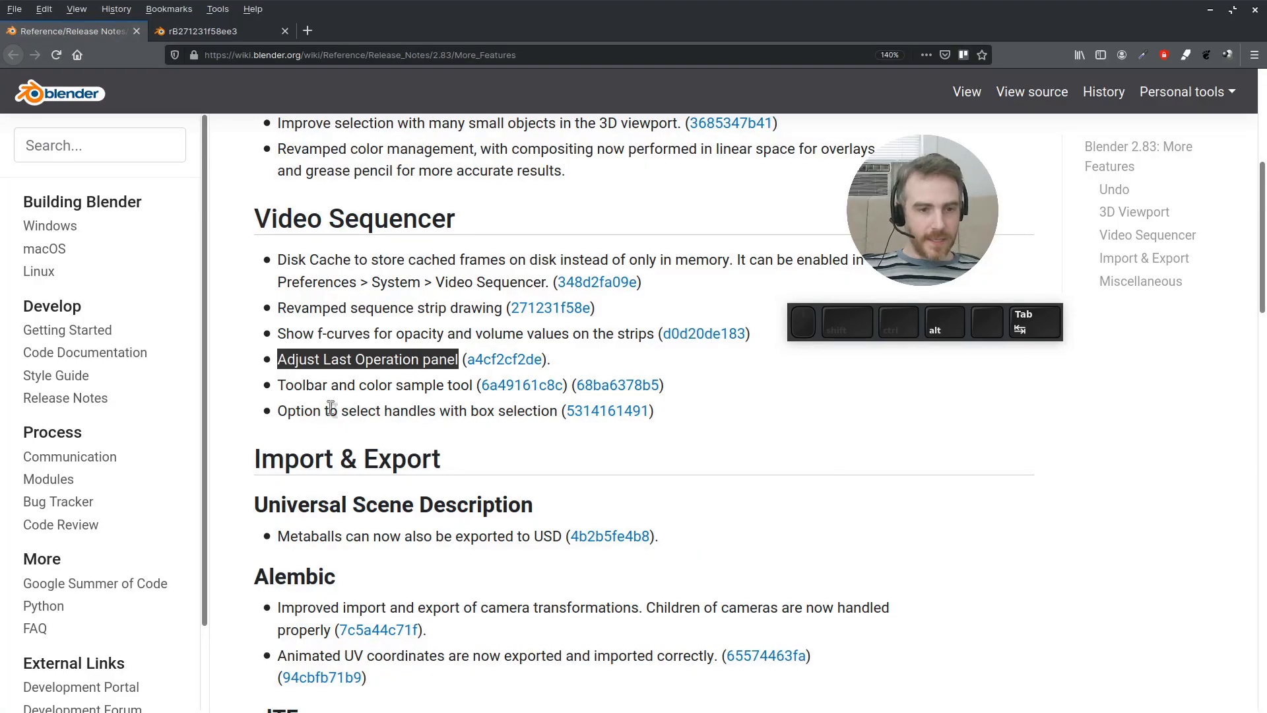
- Highlight "Toolbar and color sample tool" in the browser's release notes and return to Blender
left_click_drag(278, 386, 452, 388)
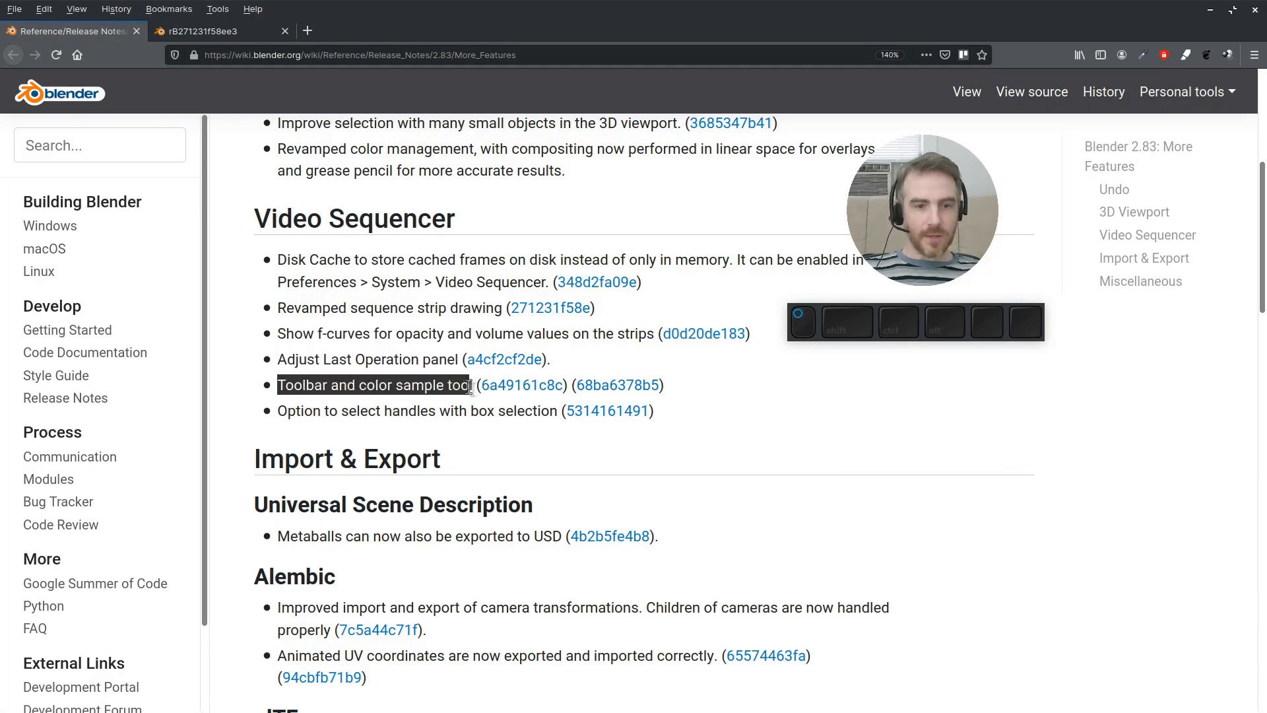
left_click(385, 400)
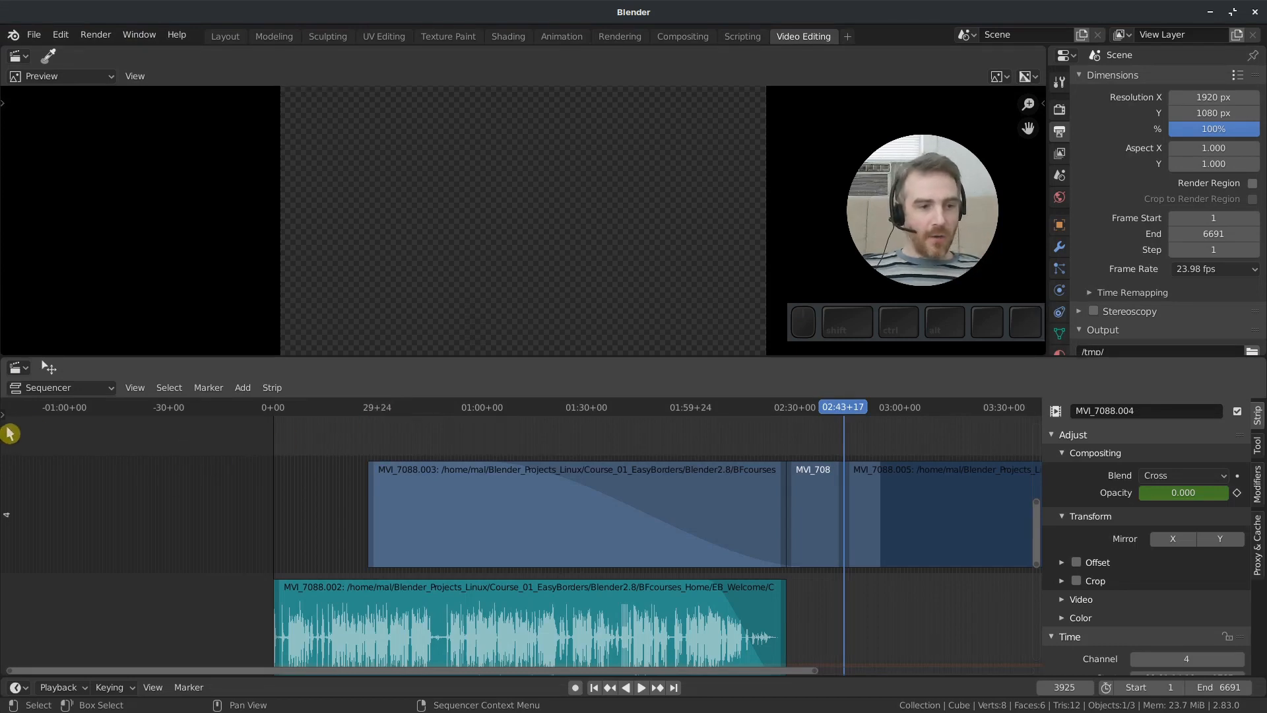
- Show the sequencer's toolbar and use the Blade tool in Soft mode to split the channel 4 movie strip at four points, including frames 1572 and 3155
key("t")
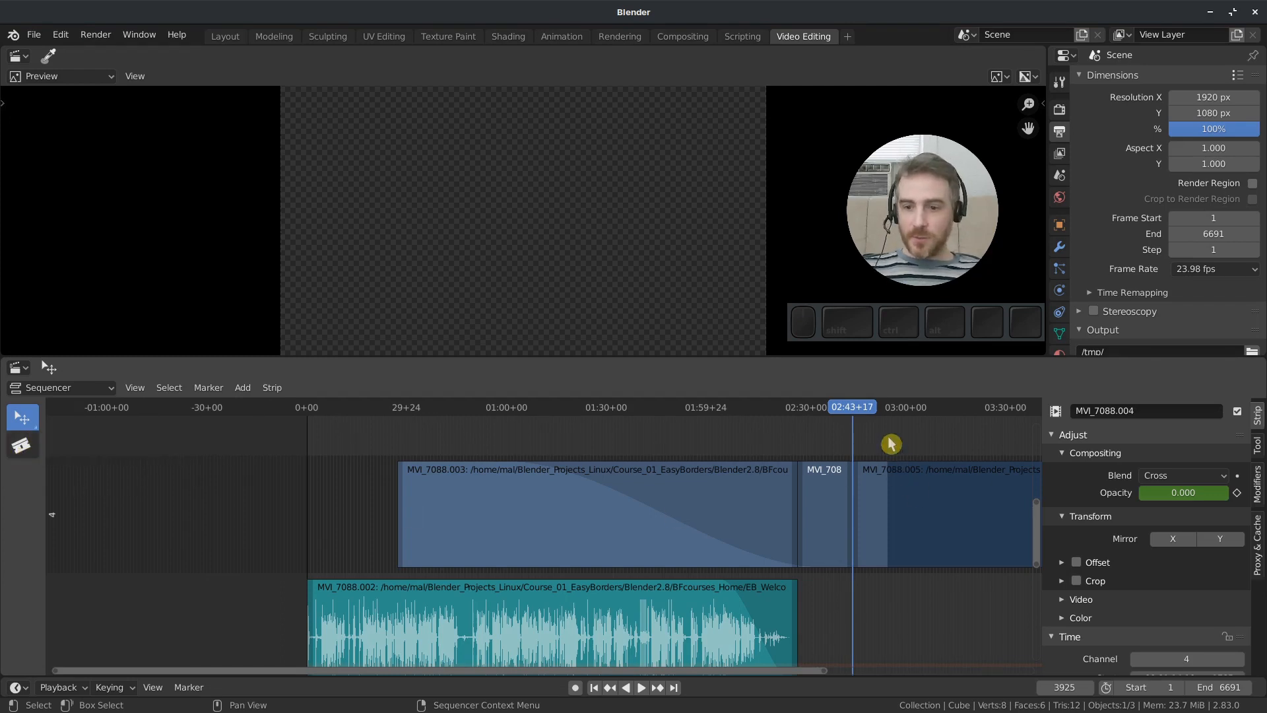
left_click(906, 406)
left_click(24, 454)
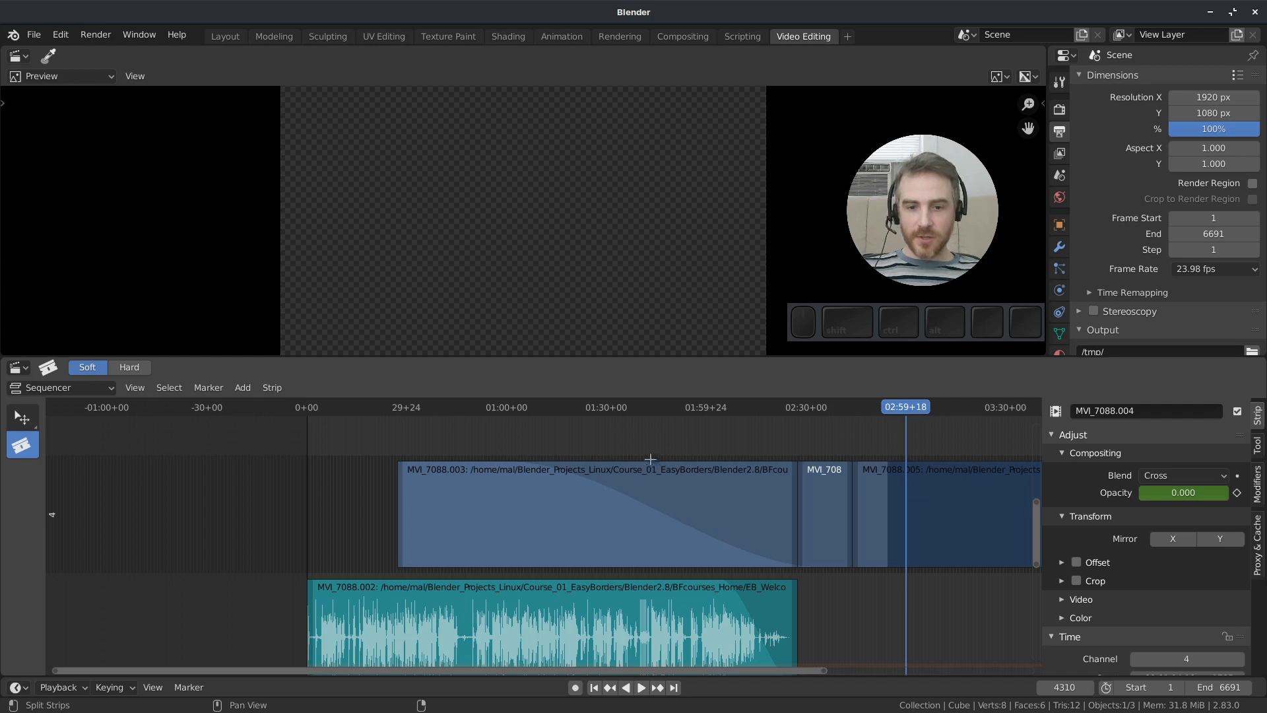
left_click(527, 507)
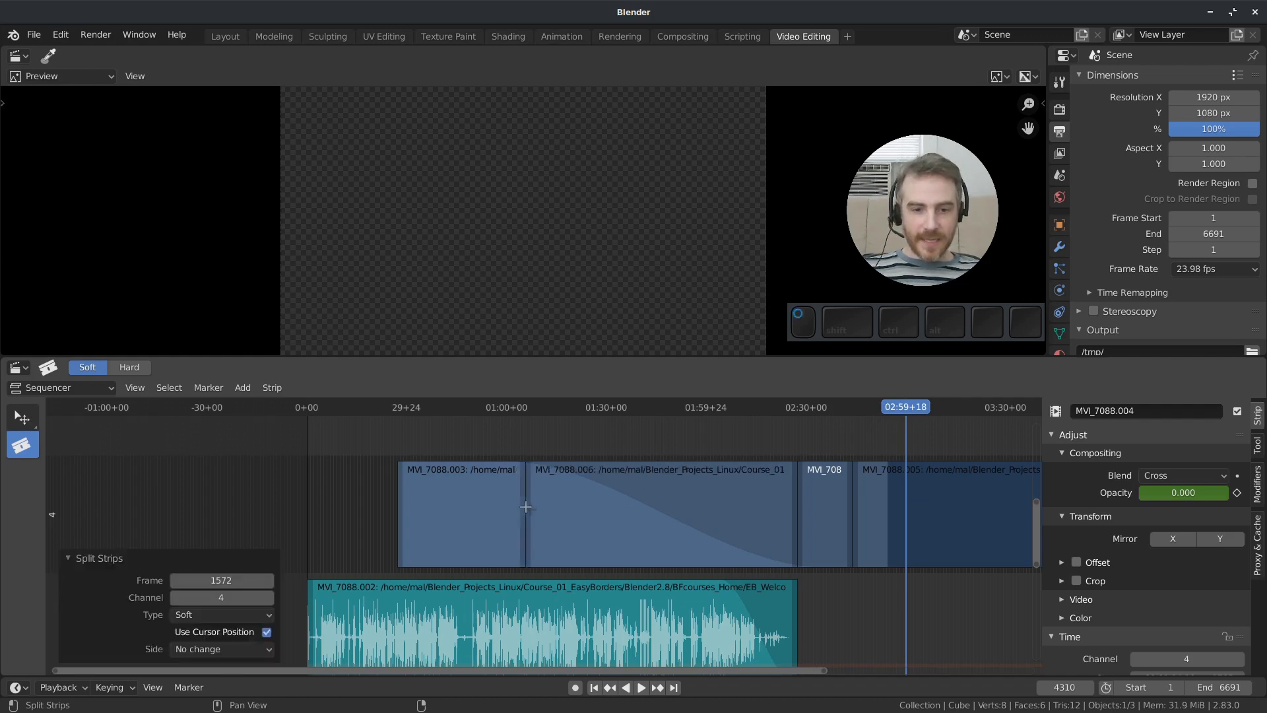
left_click(675, 510)
left_click(577, 510)
left_click(746, 510)
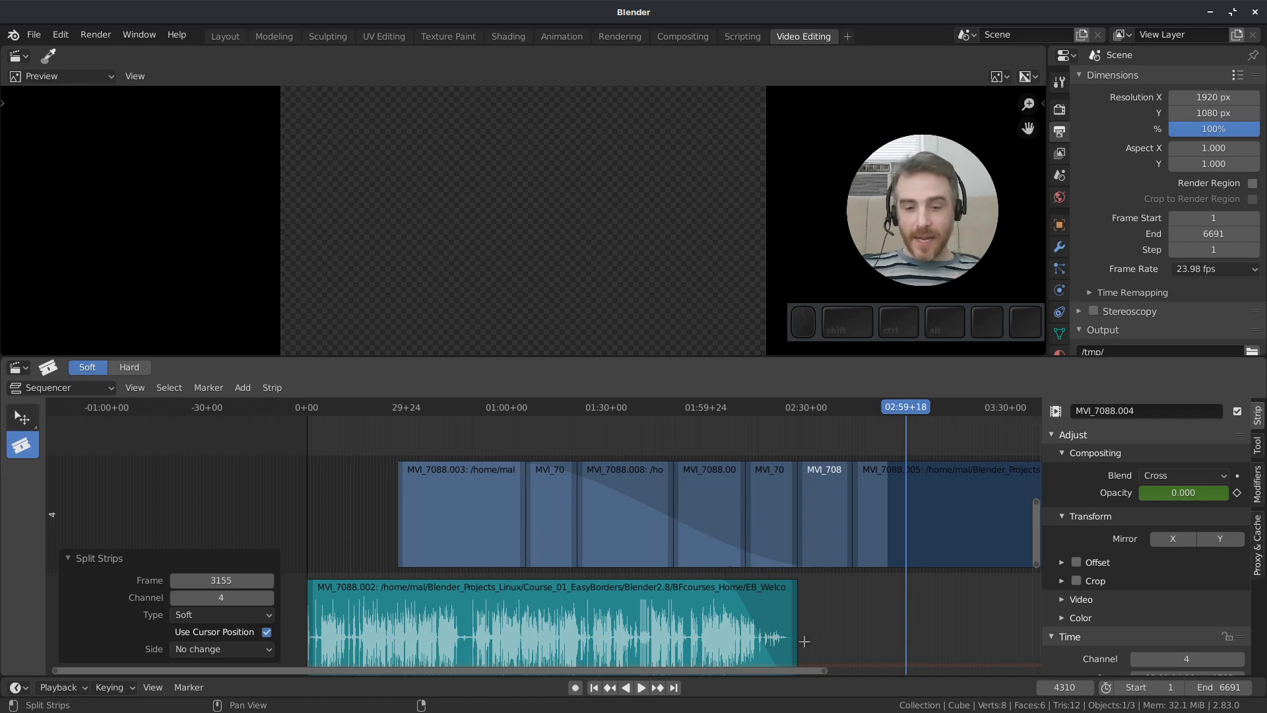
- Split the channel 3 sound strip at four points with the Blade tool, including frames 1106, 2047 and 3430
left_click(461, 623)
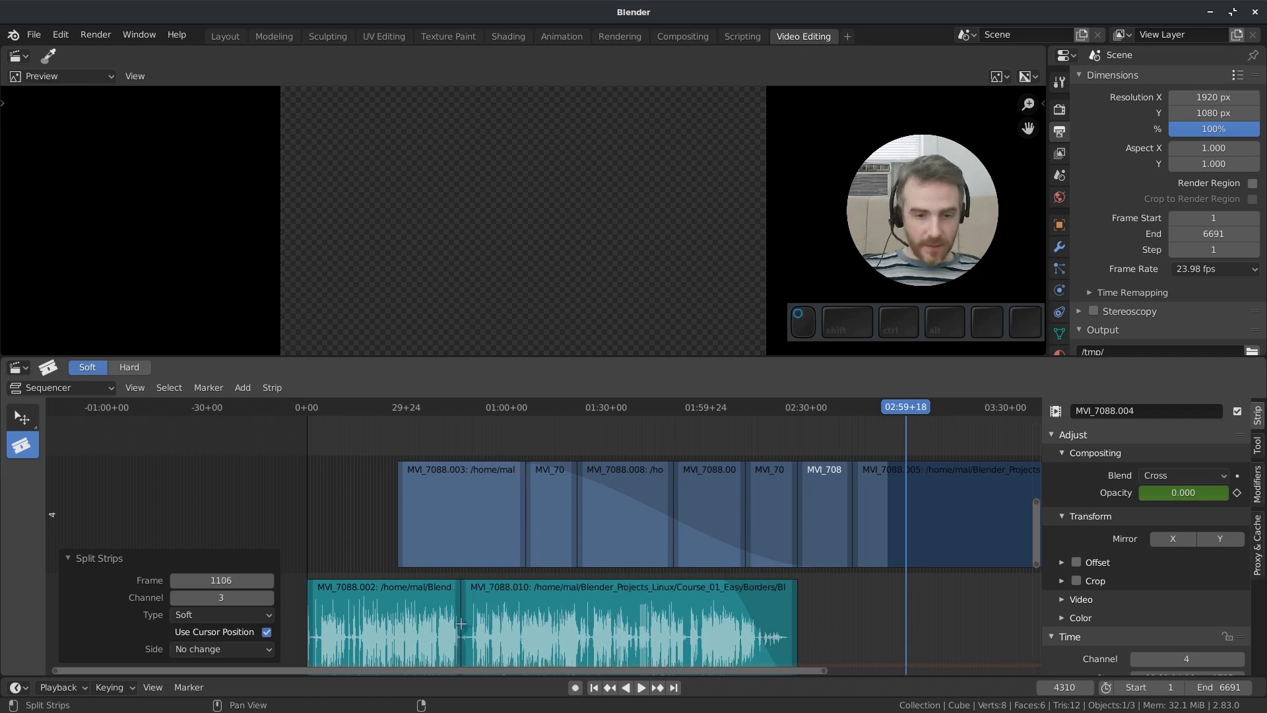
left_click(592, 622)
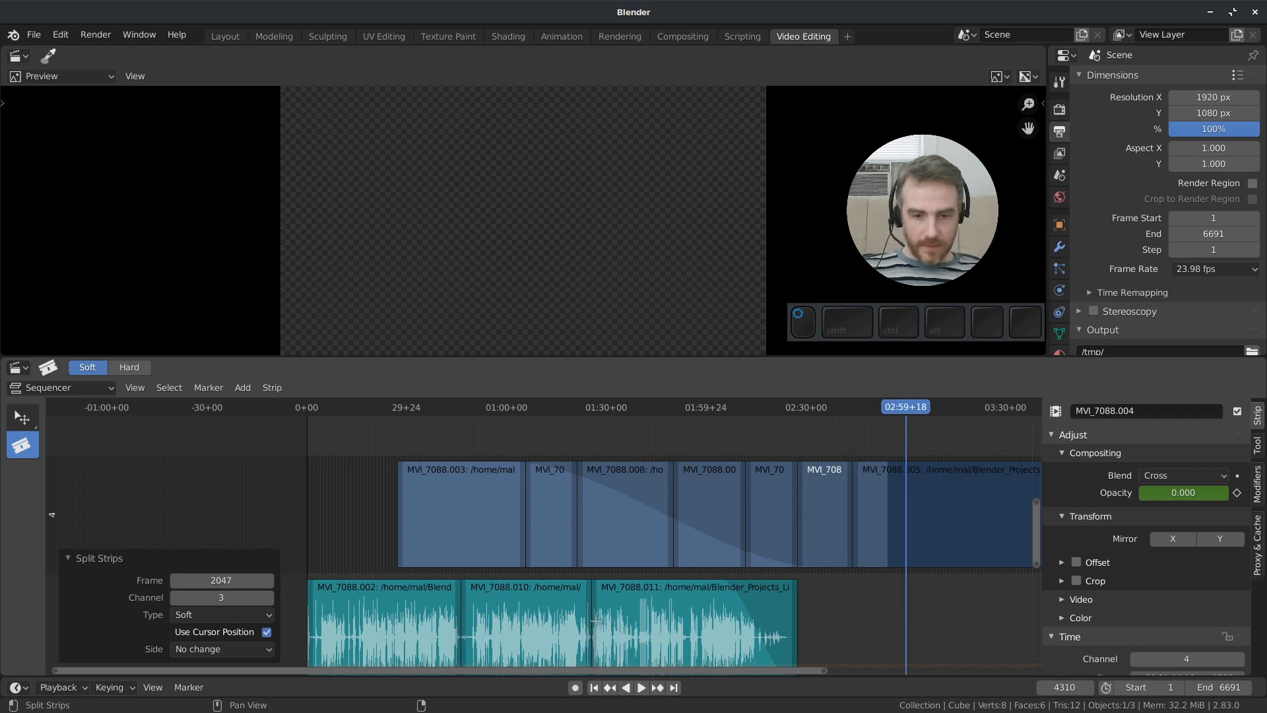
left_click(702, 622)
left_click(783, 628)
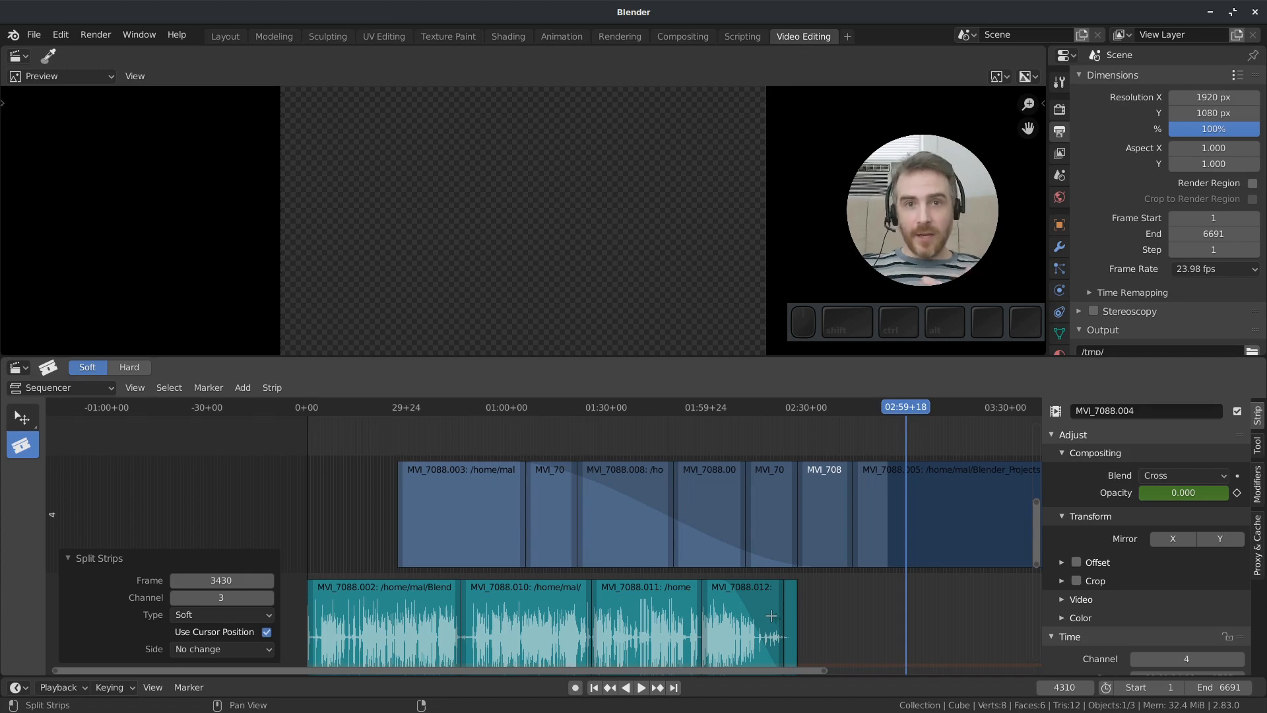
- Switch back to the Select tool, select the second sound strip in channel 3 and try to move it
left_click(22, 417)
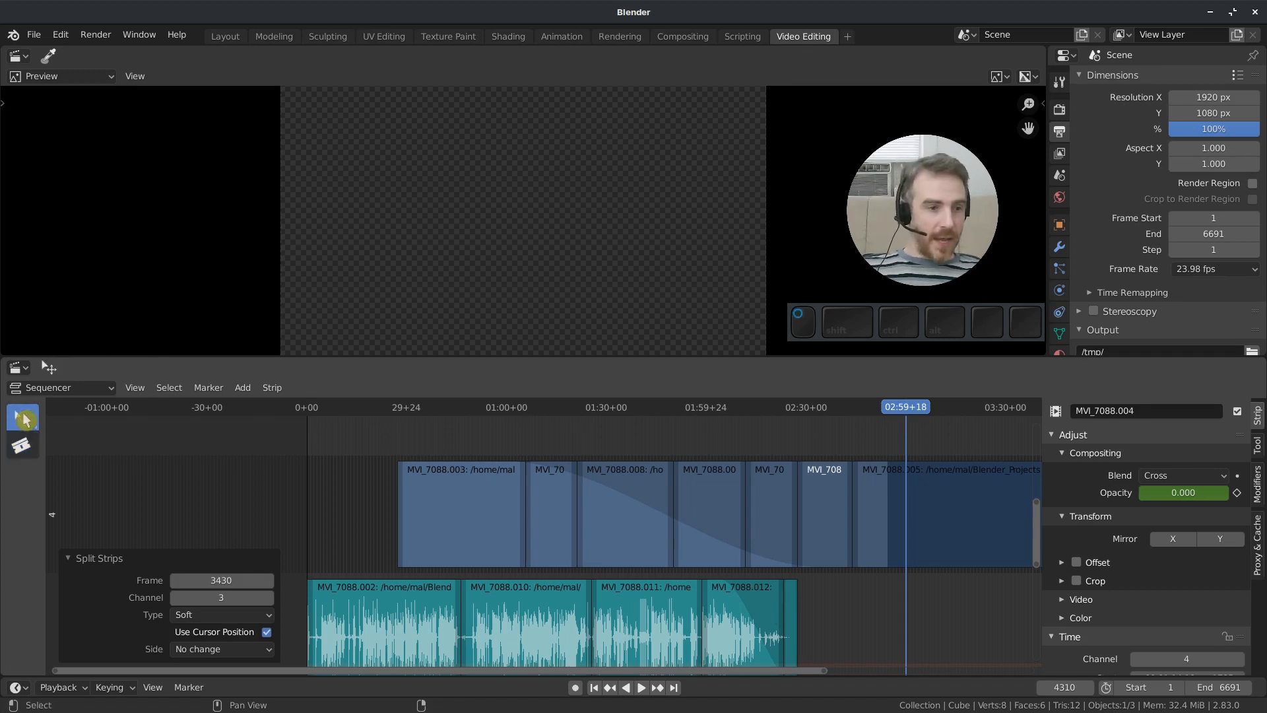
left_click(519, 632)
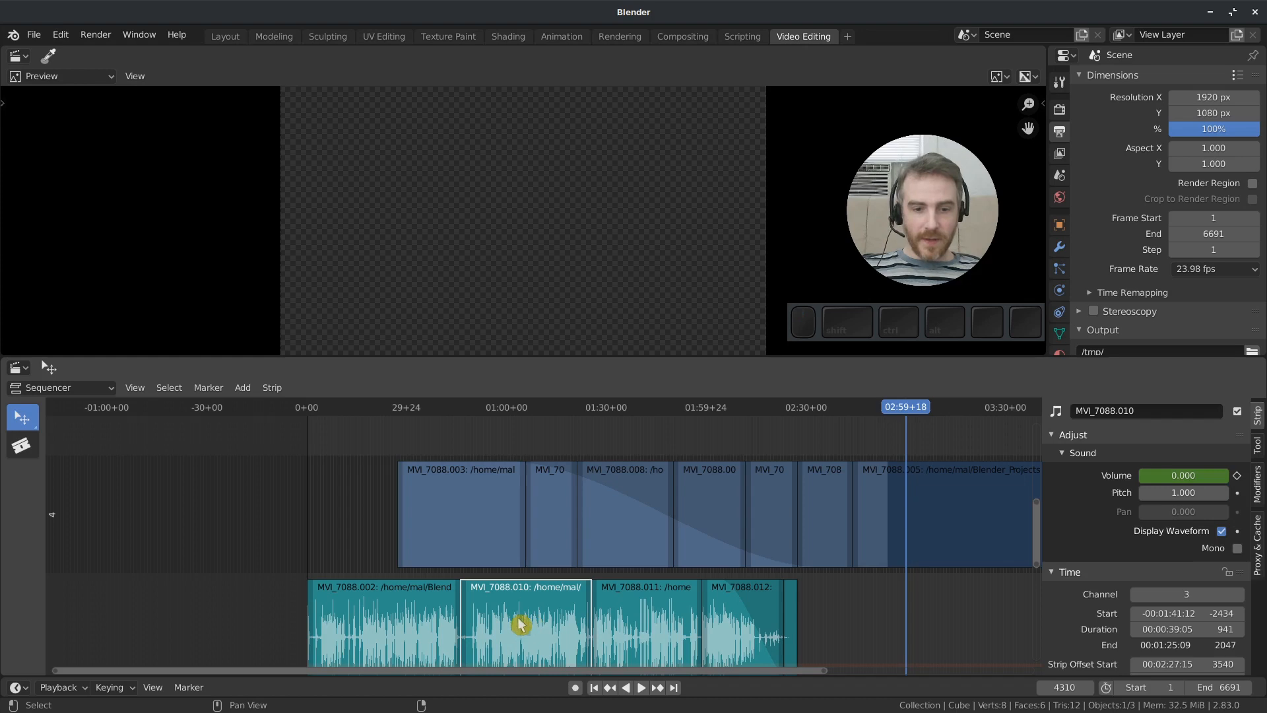
key("g")
left_click(575, 633)
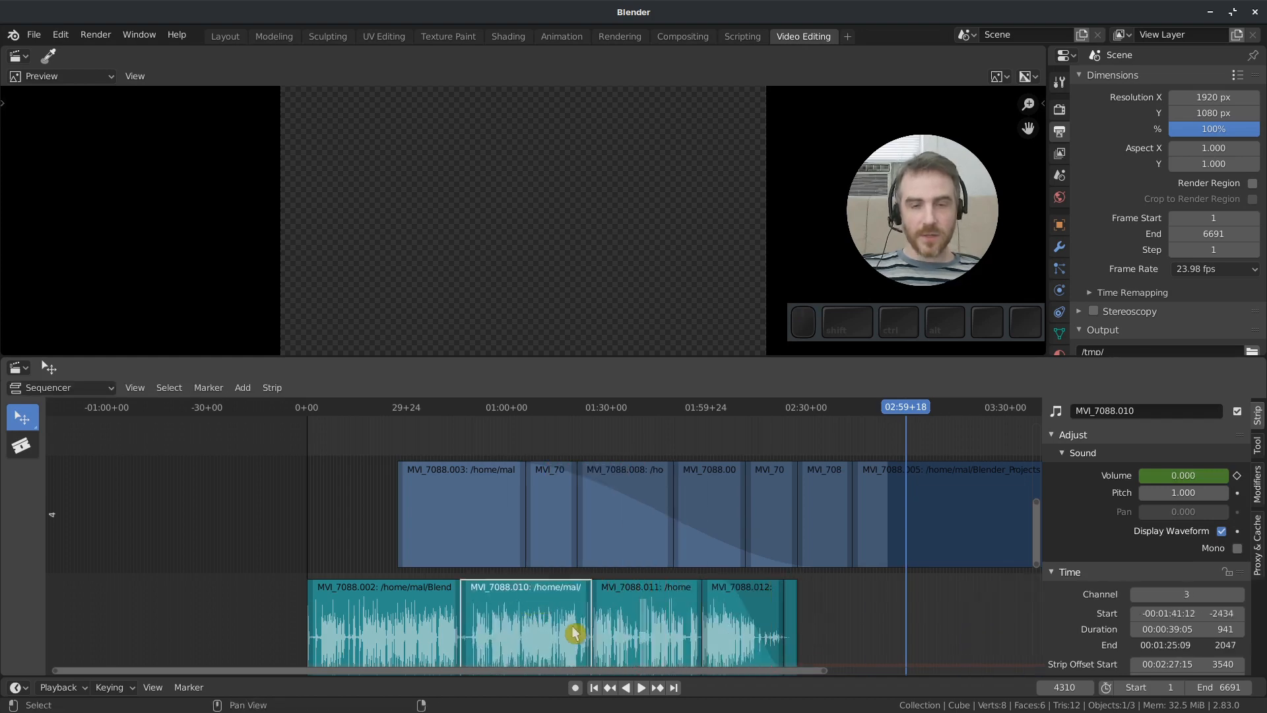
- Go to frame 1102, show the preview's toolbar and sample colors across the image, including the mug and the shirt
left_click(460, 407)
key("t")
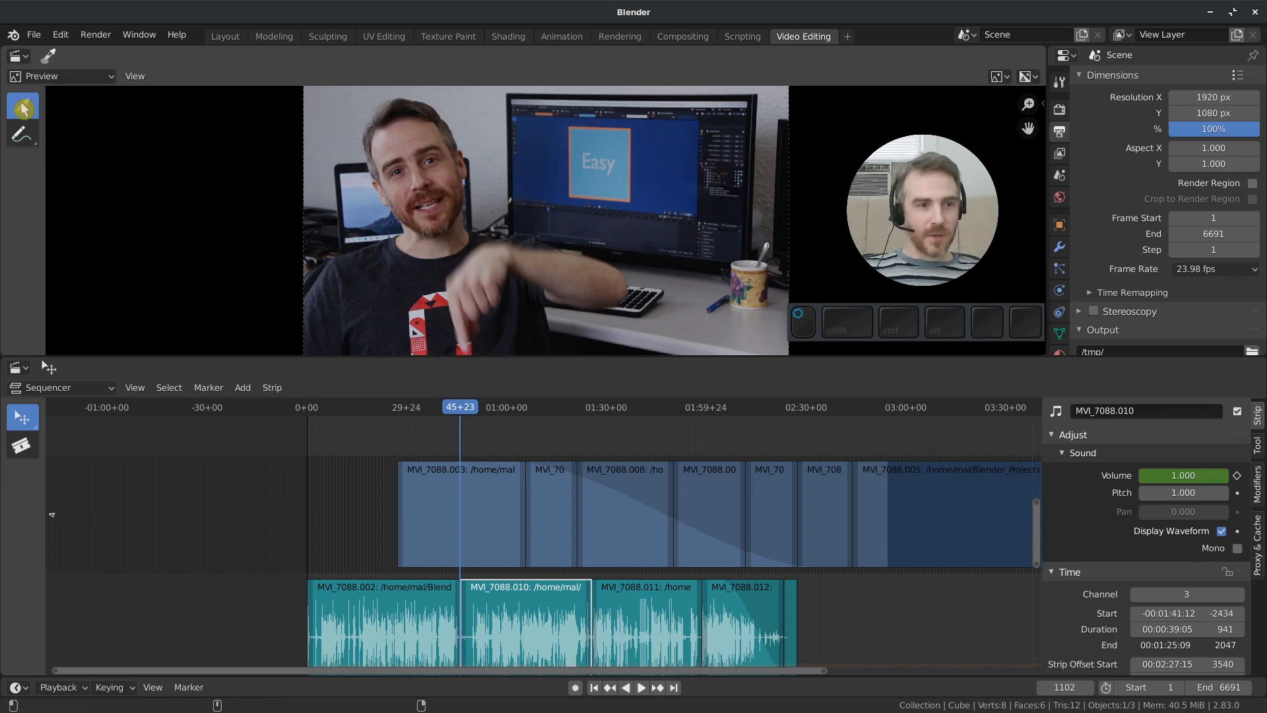
left_click_drag(452, 209, 750, 286)
left_click_drag(601, 273, 751, 288)
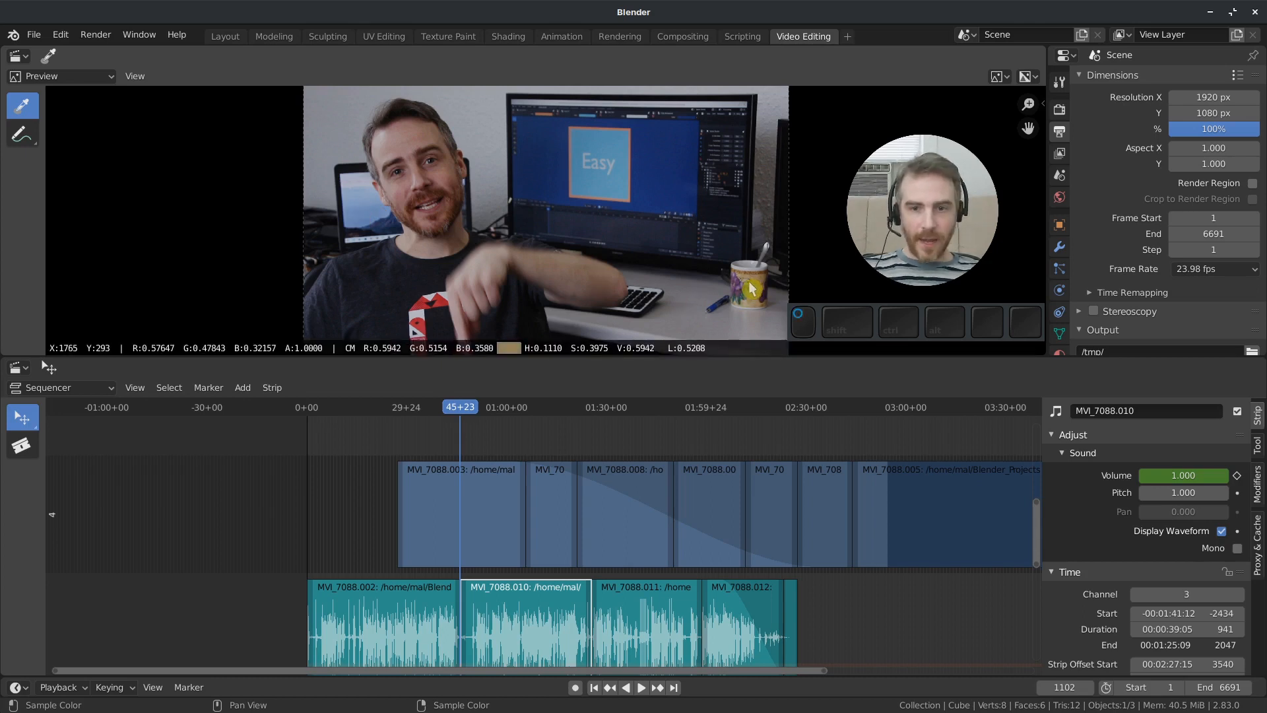
left_click_drag(752, 289, 447, 309)
- Select the purple color strip after the Cross transition in channel 3 and try to paste a sampled color into its Color value
middle_click_drag(933, 461, 296, 660)
middle_click_drag(518, 557, 749, 574, "ctrl")
middle_click_drag(766, 574, 432, 553)
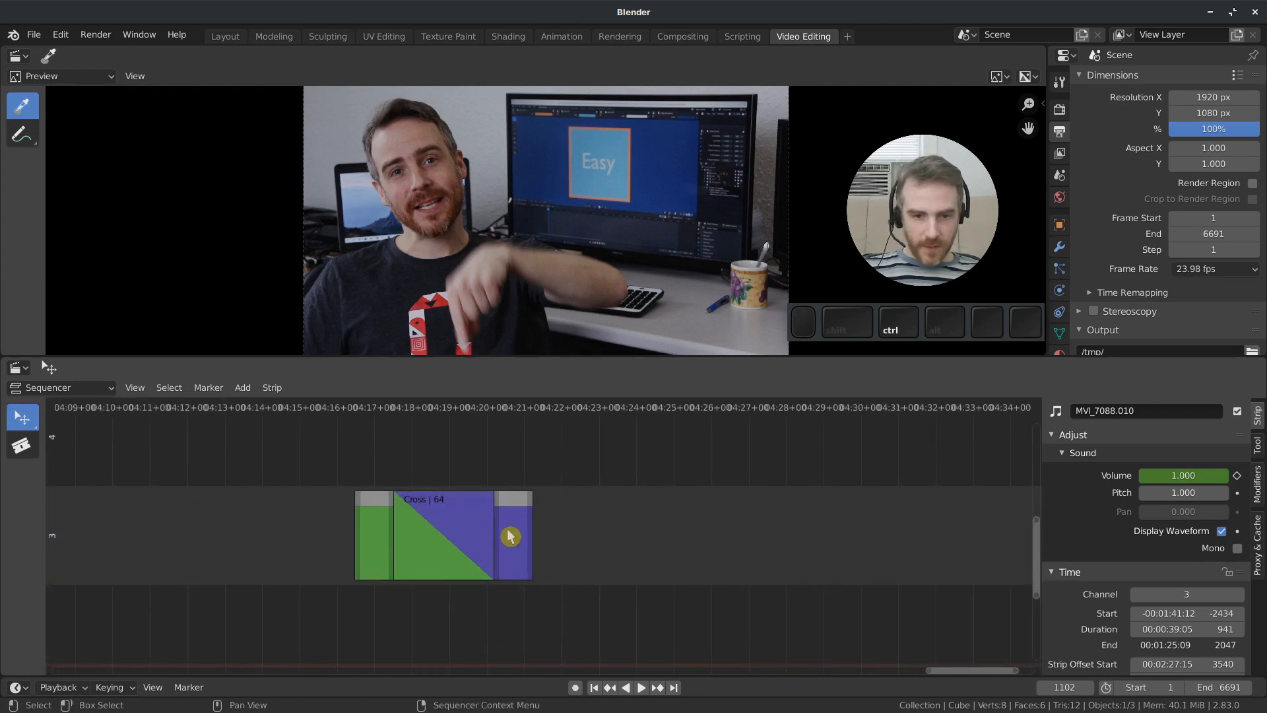
left_click(511, 536)
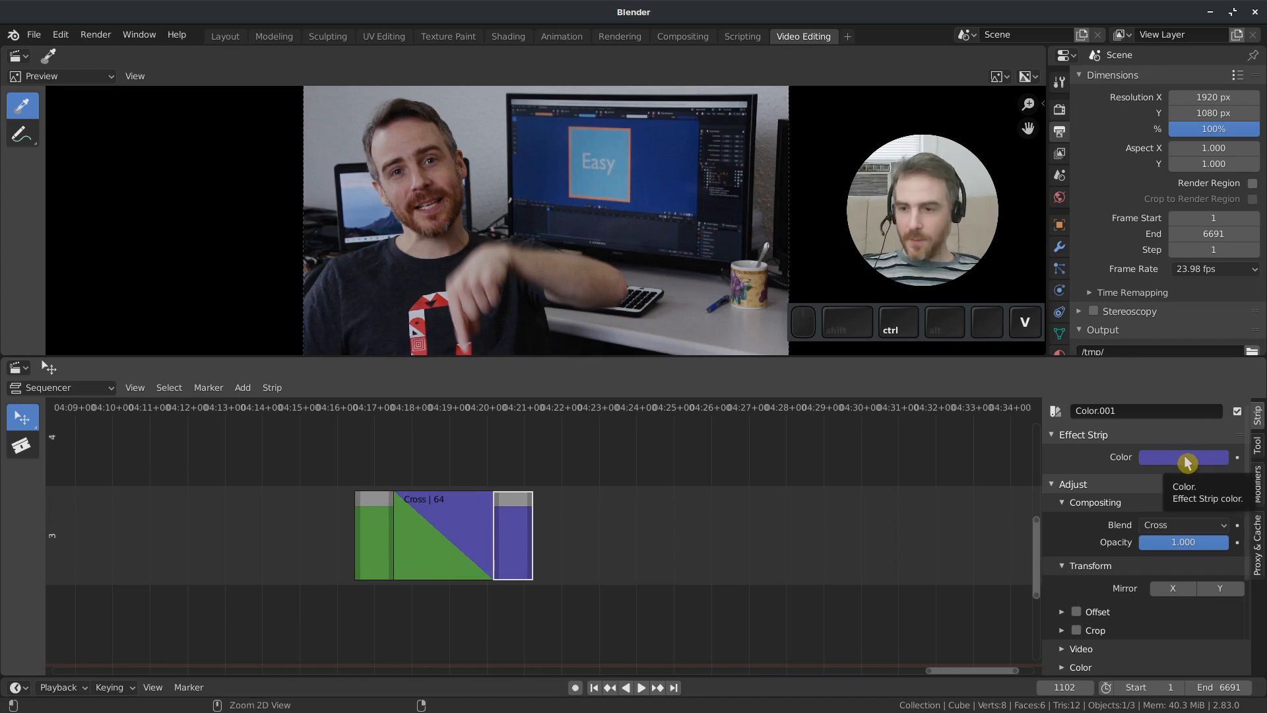
key("ctrl+v")
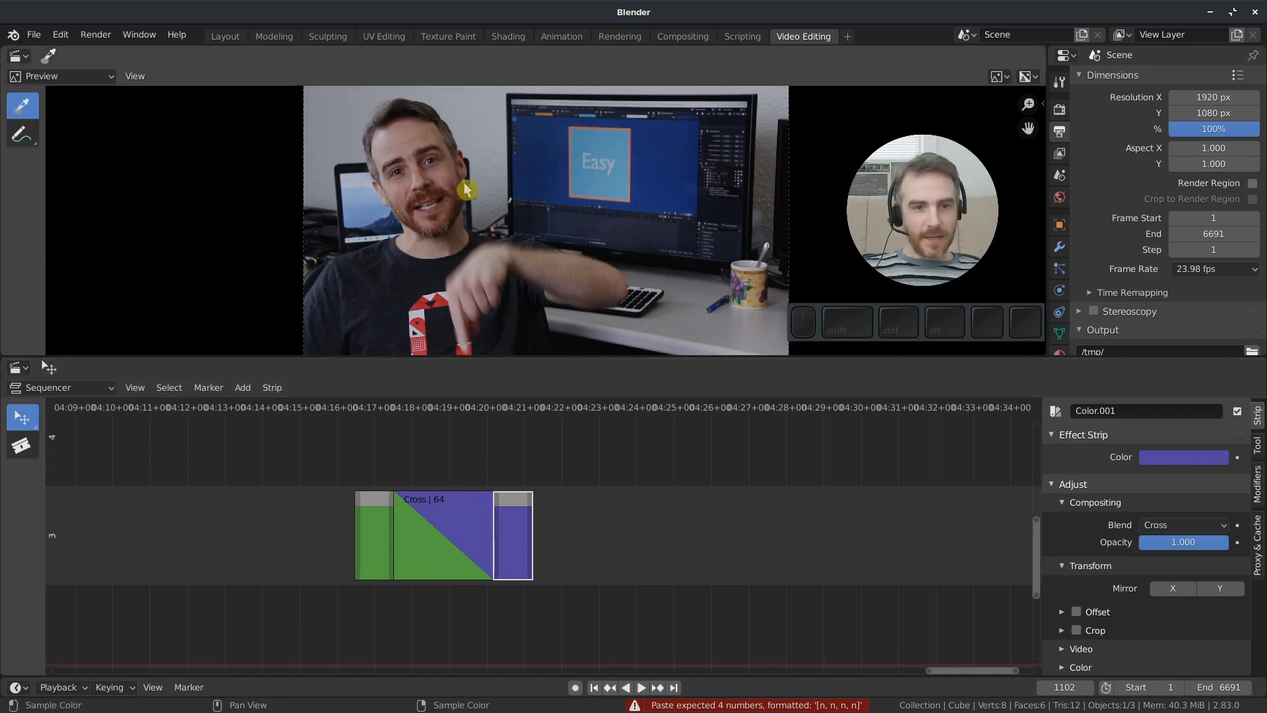
- Sample colors from the preview image again and retry pasting them into the purple strip's Color value
left_click(486, 183)
left_click_drag(487, 182, 441, 307)
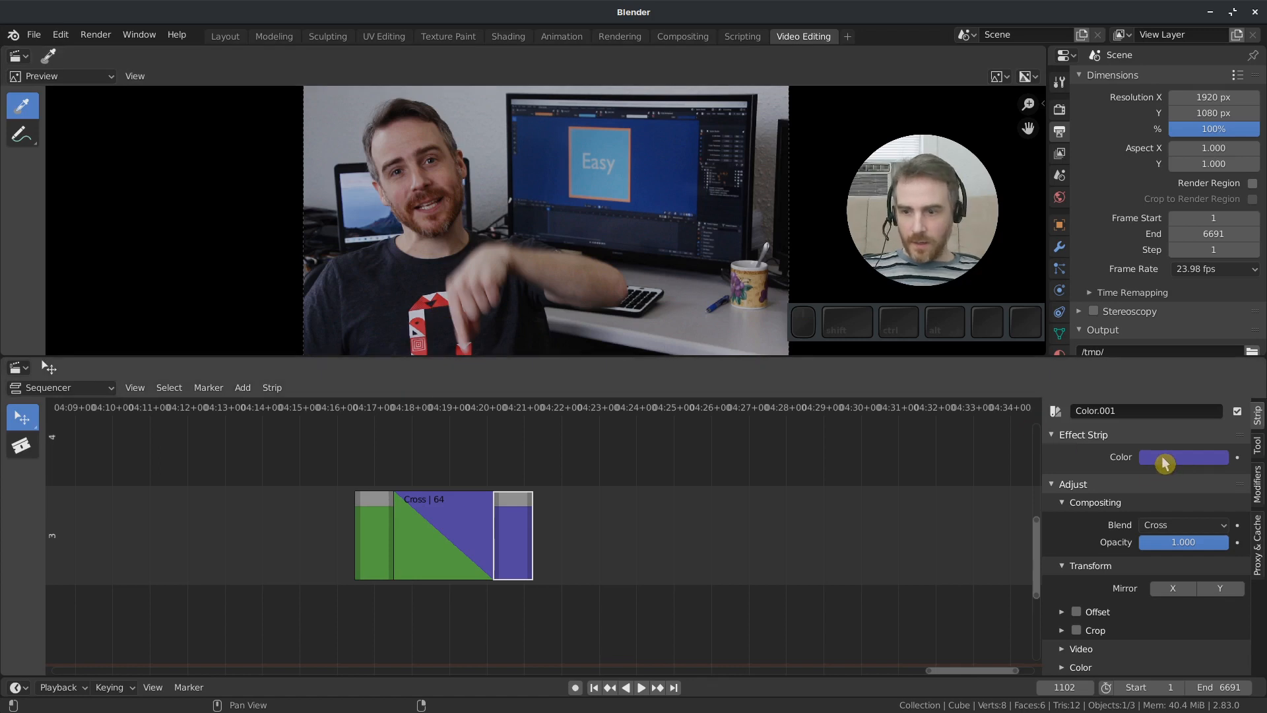
key("ctrl+v")
right_click(1163, 462)
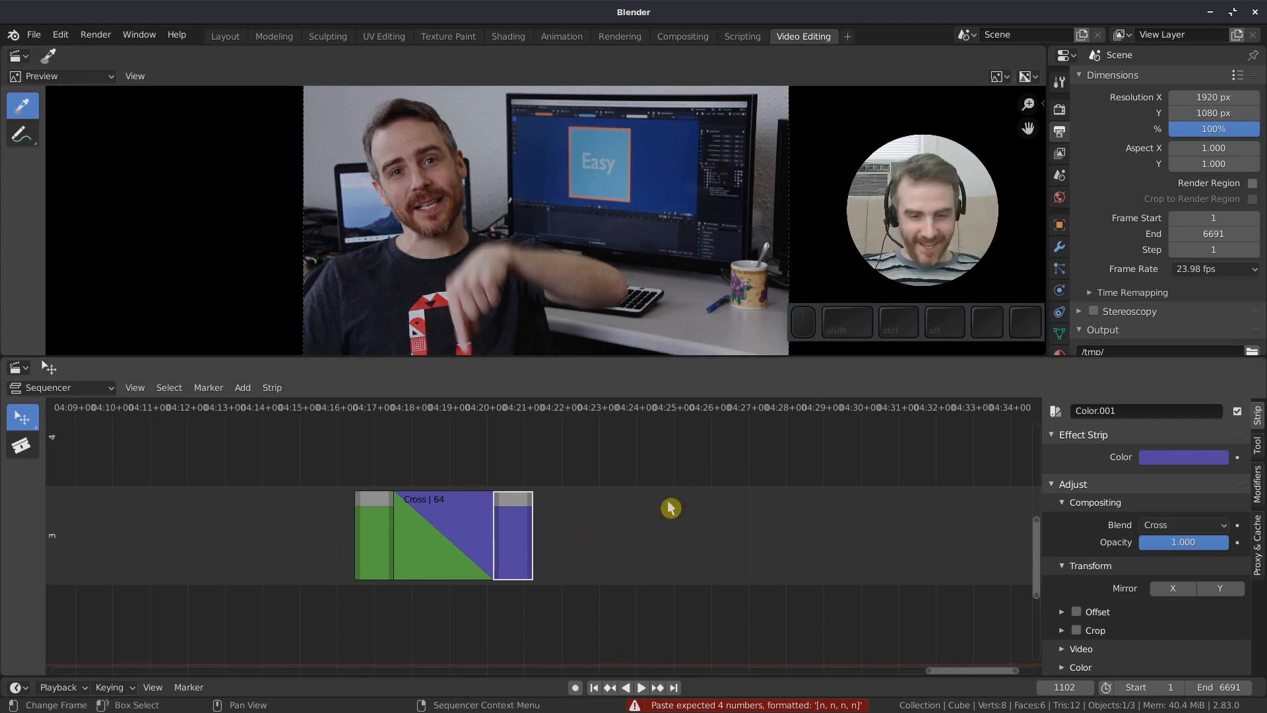
- Highlight "Option to select handles with box selection" in the browser's release notes and return to Blender
key("alt+Tab")
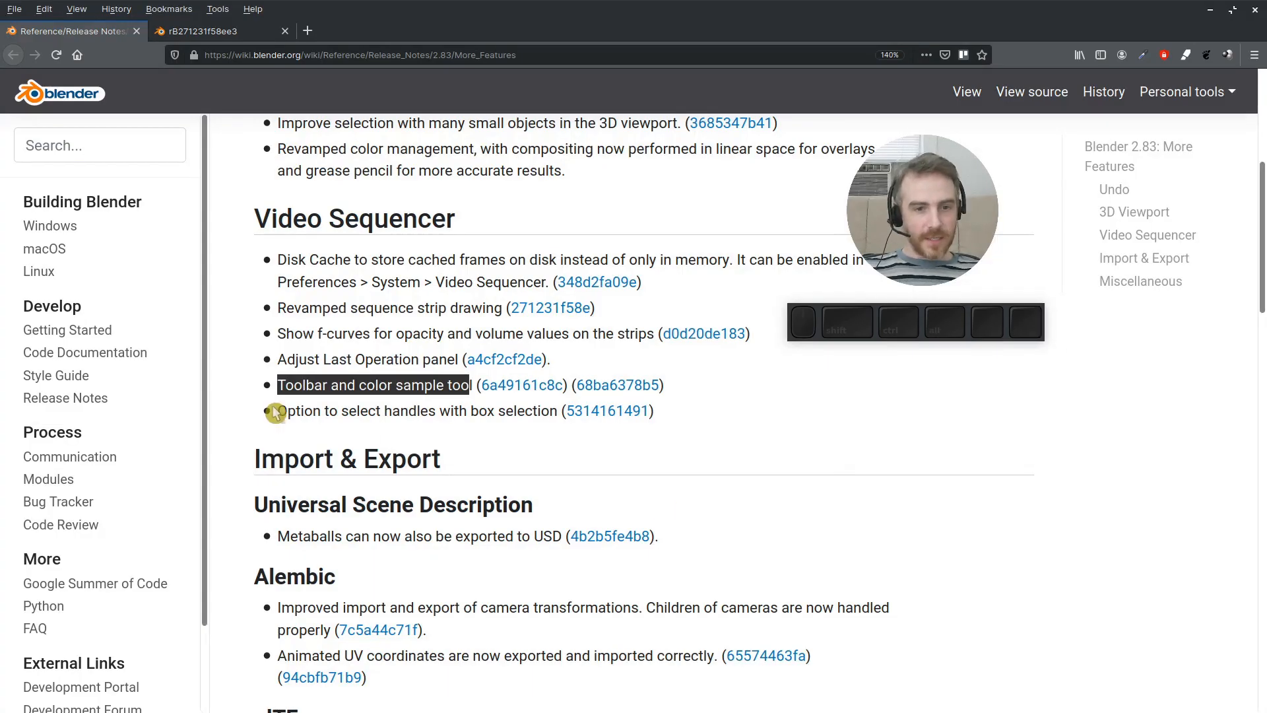
left_click_drag(279, 412, 560, 411)
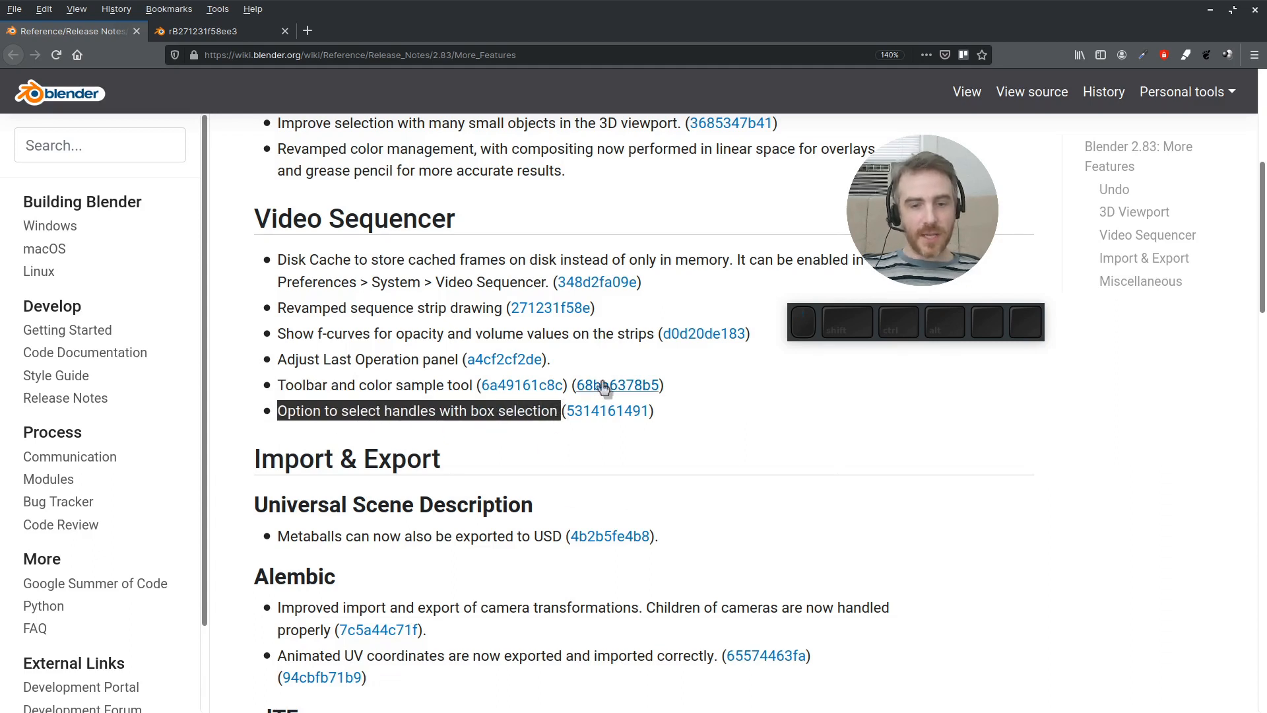
key("alt+Tab")
- At the frame 3925 cut in channel 4, select the two adjoining strip handles individually and clear the selection
middle_click_drag(394, 527, 610, 528)
middle_click_drag(401, 526, 466, 535)
middle_click_drag(573, 520, 598, 514, "ctrl")
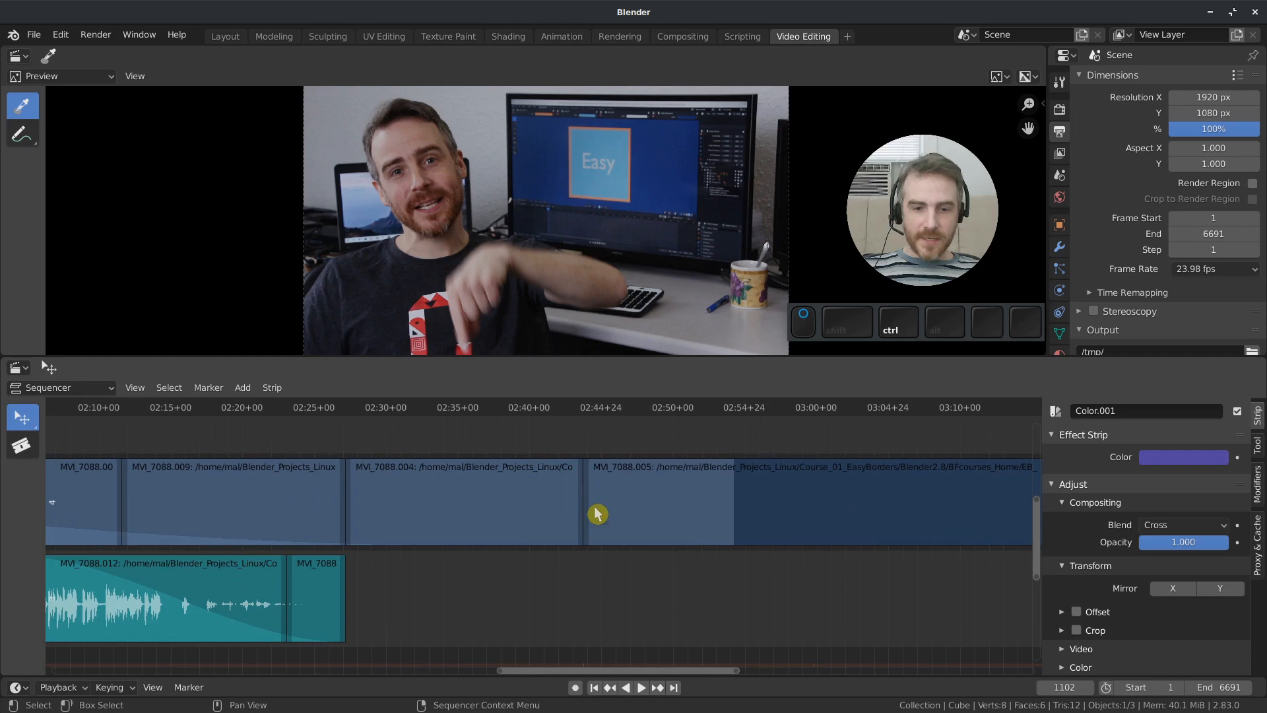
left_click(587, 505)
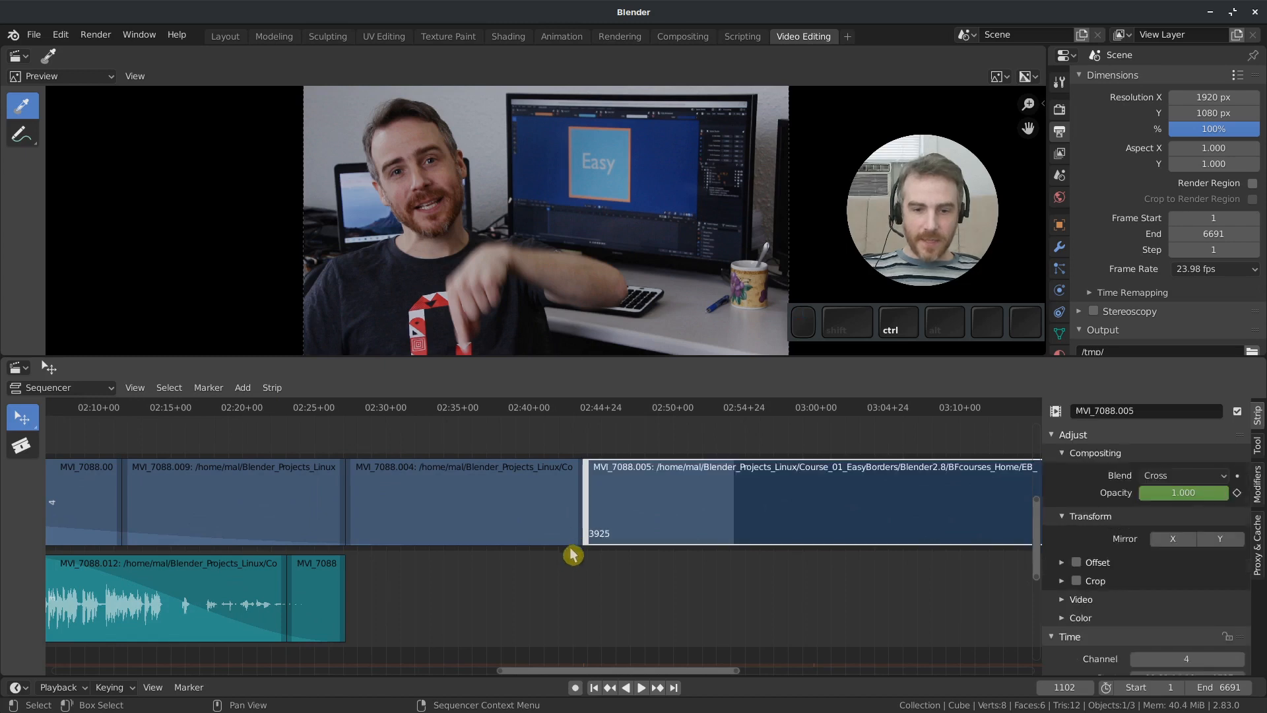
left_click(581, 508, "shift")
left_click(587, 591)
- Box-select the two movie strips meeting at frame 3925 without their handles, and deselect them
key("b")
left_click_drag(543, 462, 602, 566)
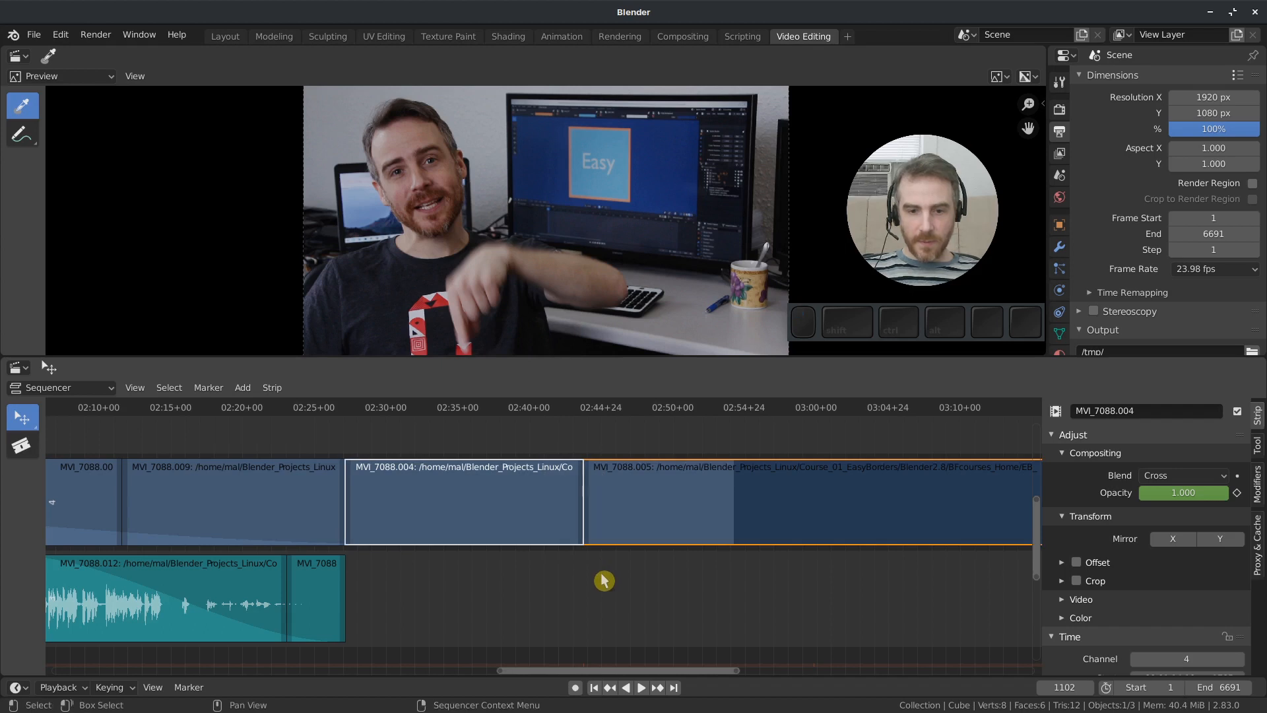
left_click(604, 580)
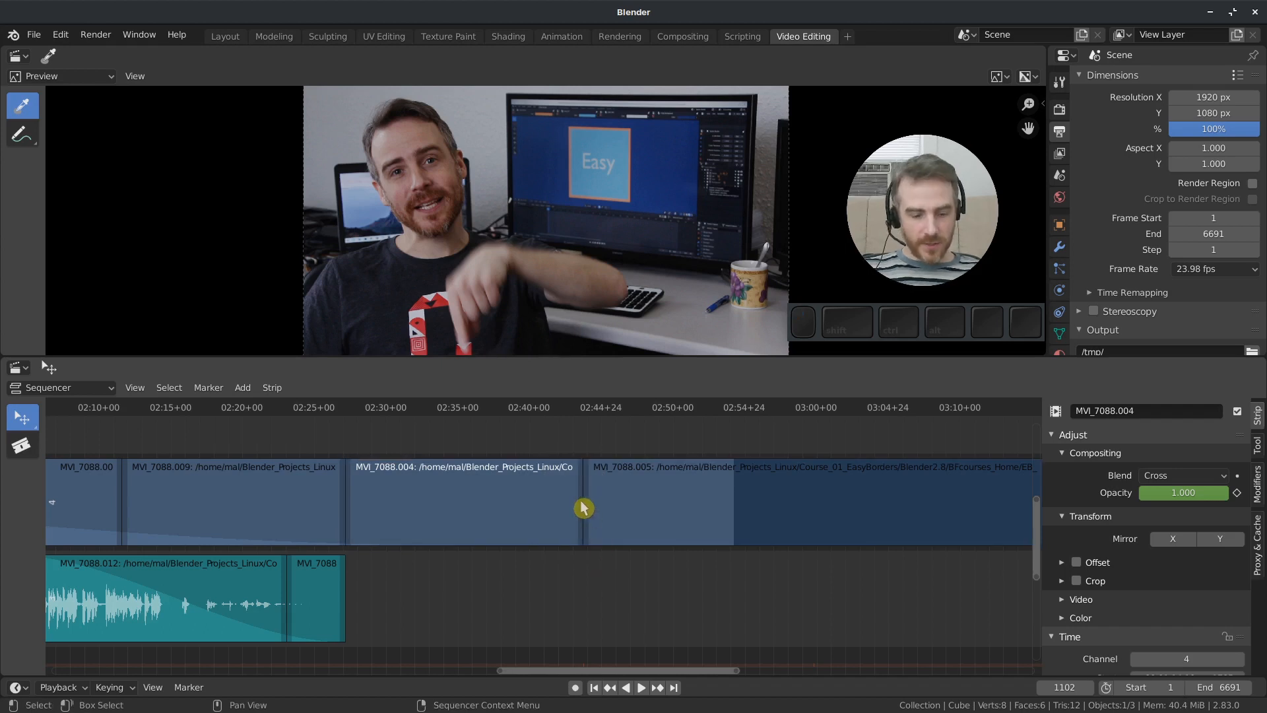
- Compare box-selecting the adjoining handles at frame 3925 with box-selecting the whole strips, and clear the selection
left_click_drag(586, 508, 600, 573, "ctrl")
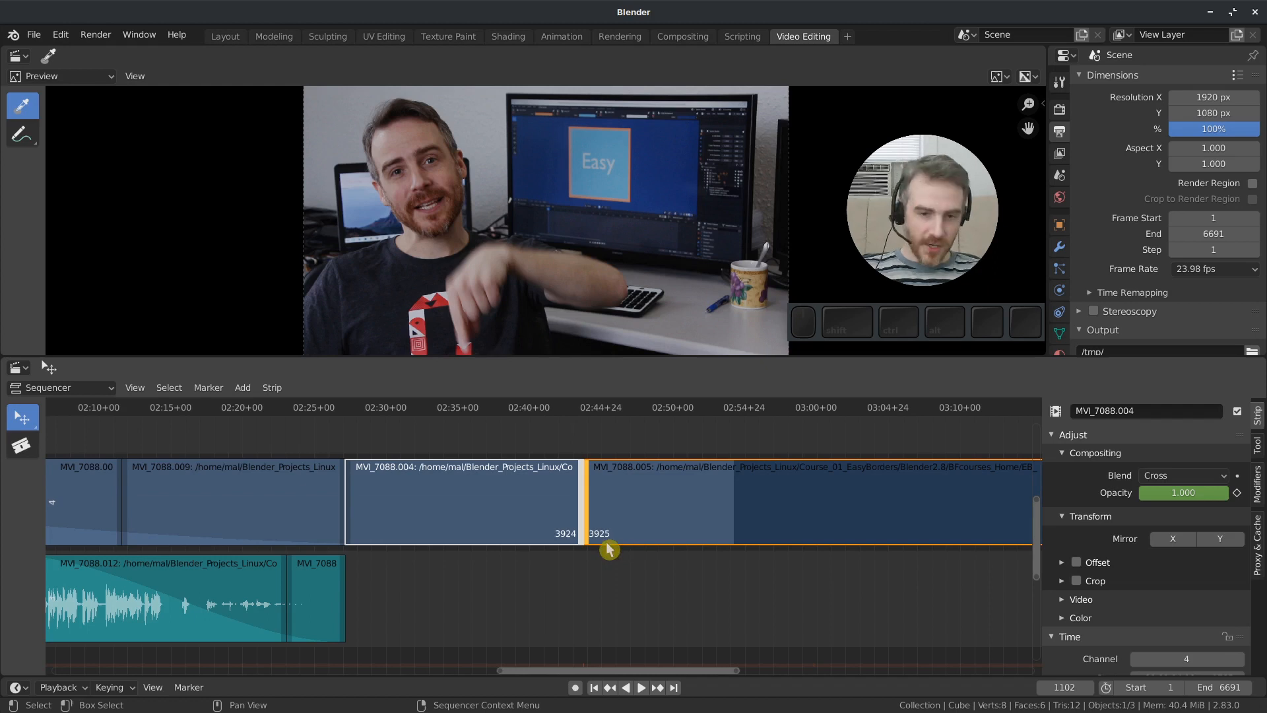
left_click_drag(537, 430, 647, 557)
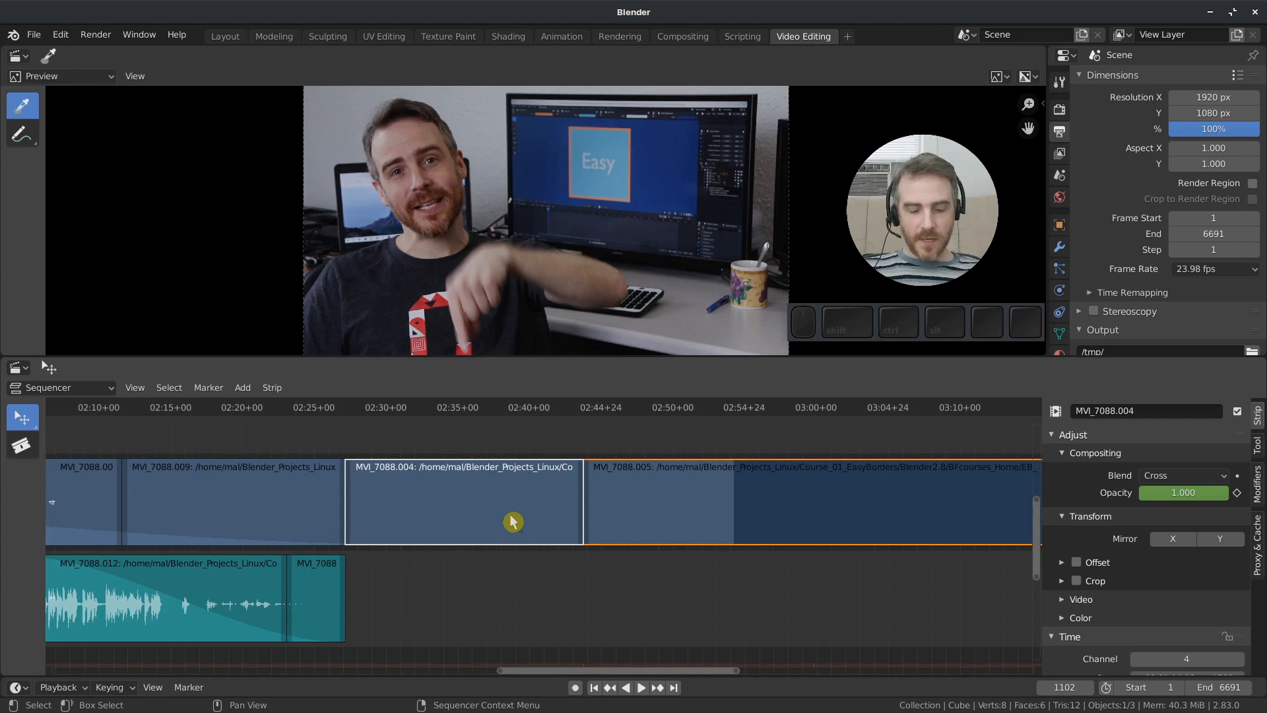
left_click_drag(546, 447, 626, 588, "ctrl")
left_click(614, 583)
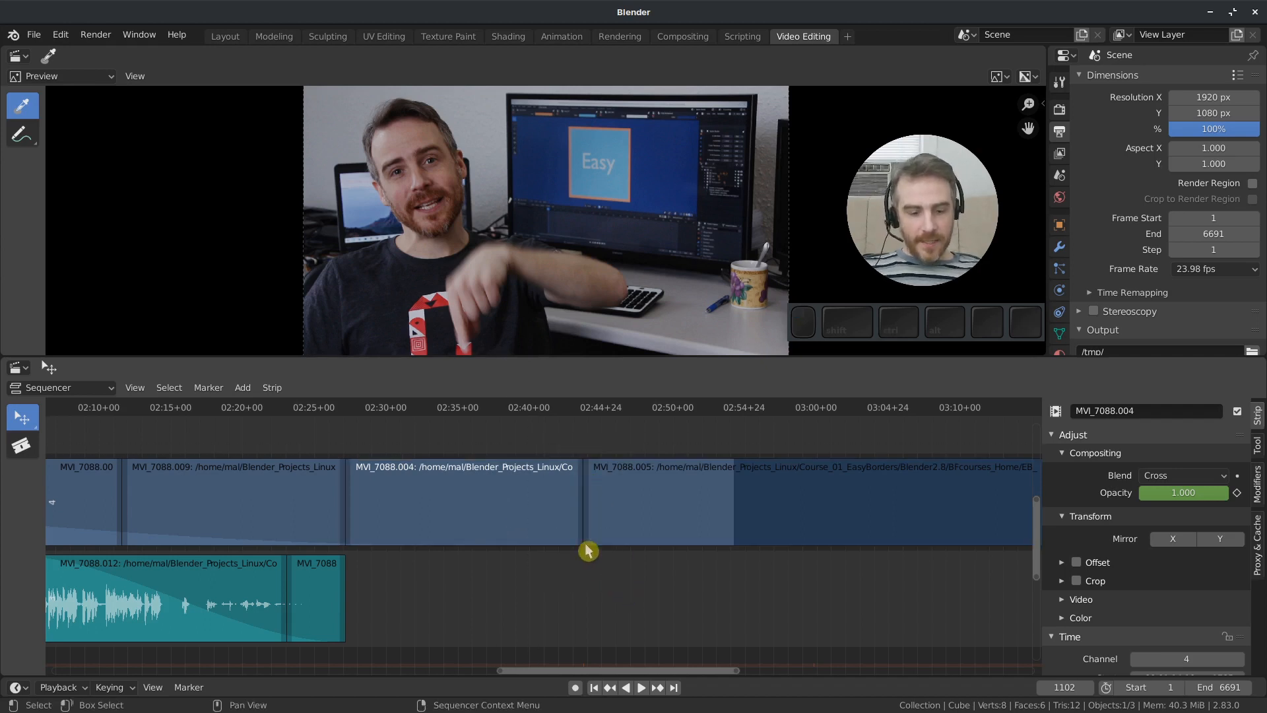
- Box-zoom into the cut between the two channel 4 movie strips and frame all strips again
key("shift+b")
left_click_drag(544, 436, 633, 592)
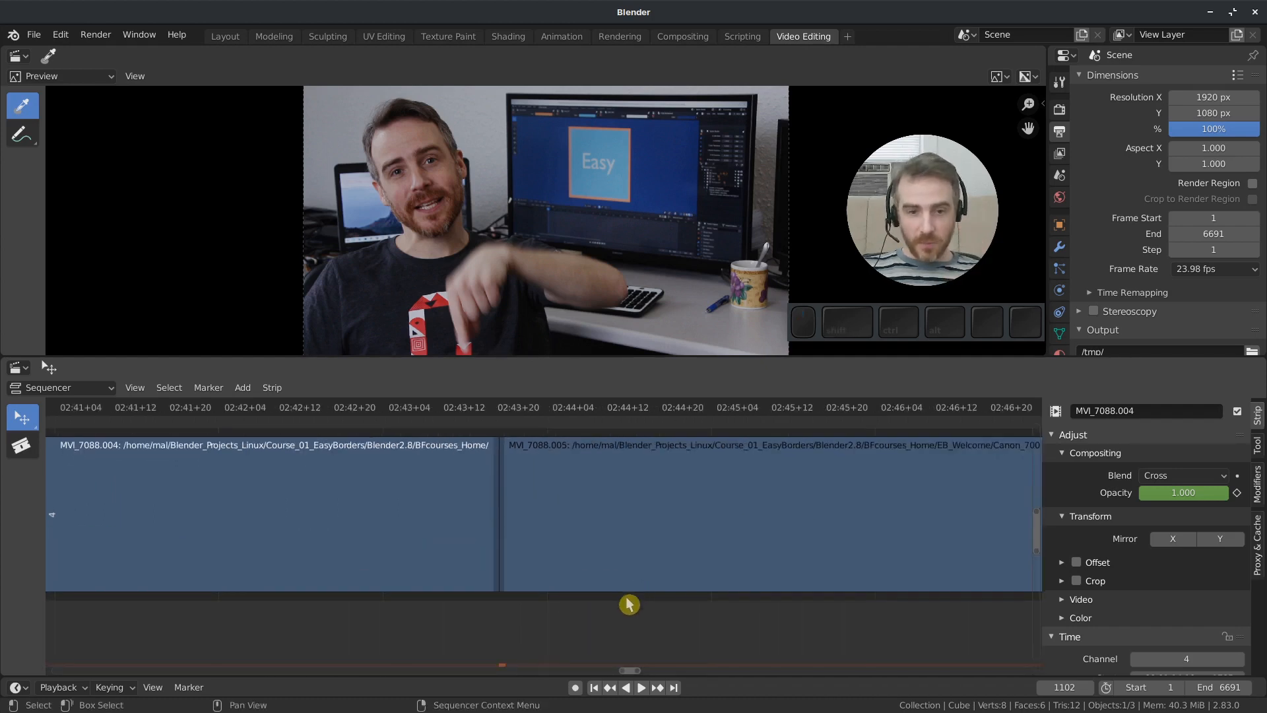
key("Home")
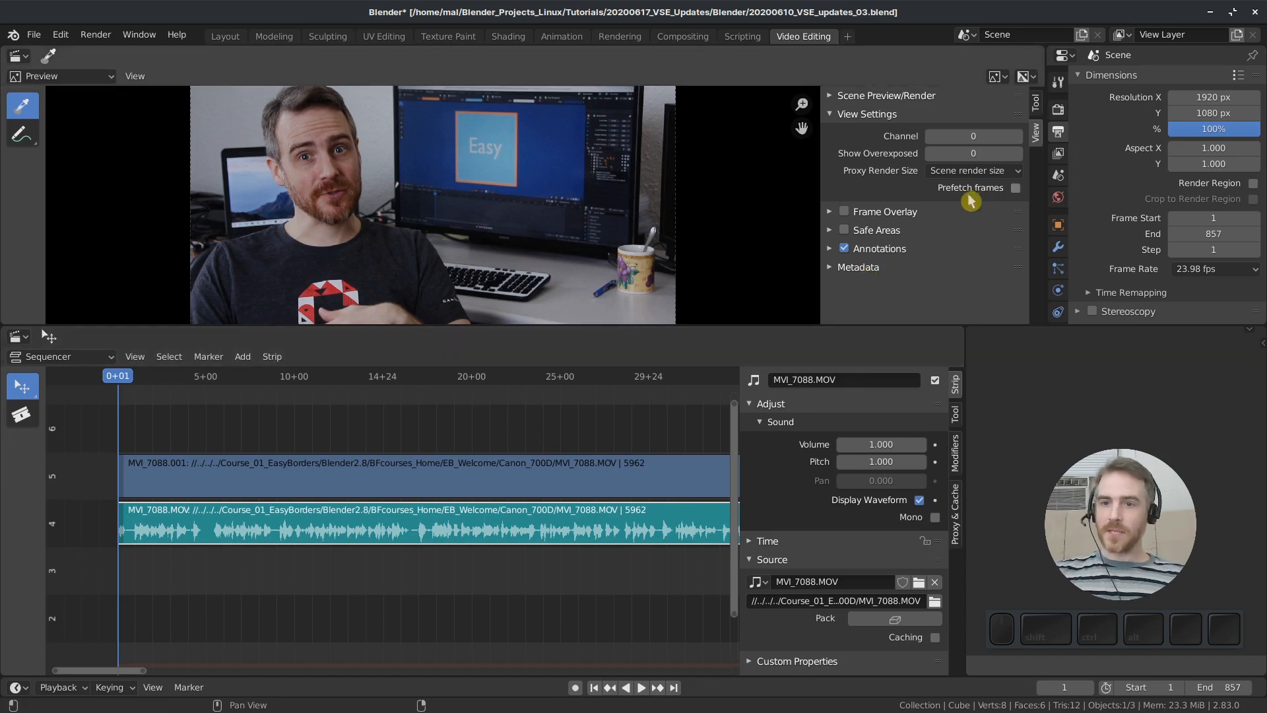
- In the preview's View Settings of the 20200610_VSE_updates_03.blend project, enable Prefetch frames
key("n")
key("n")
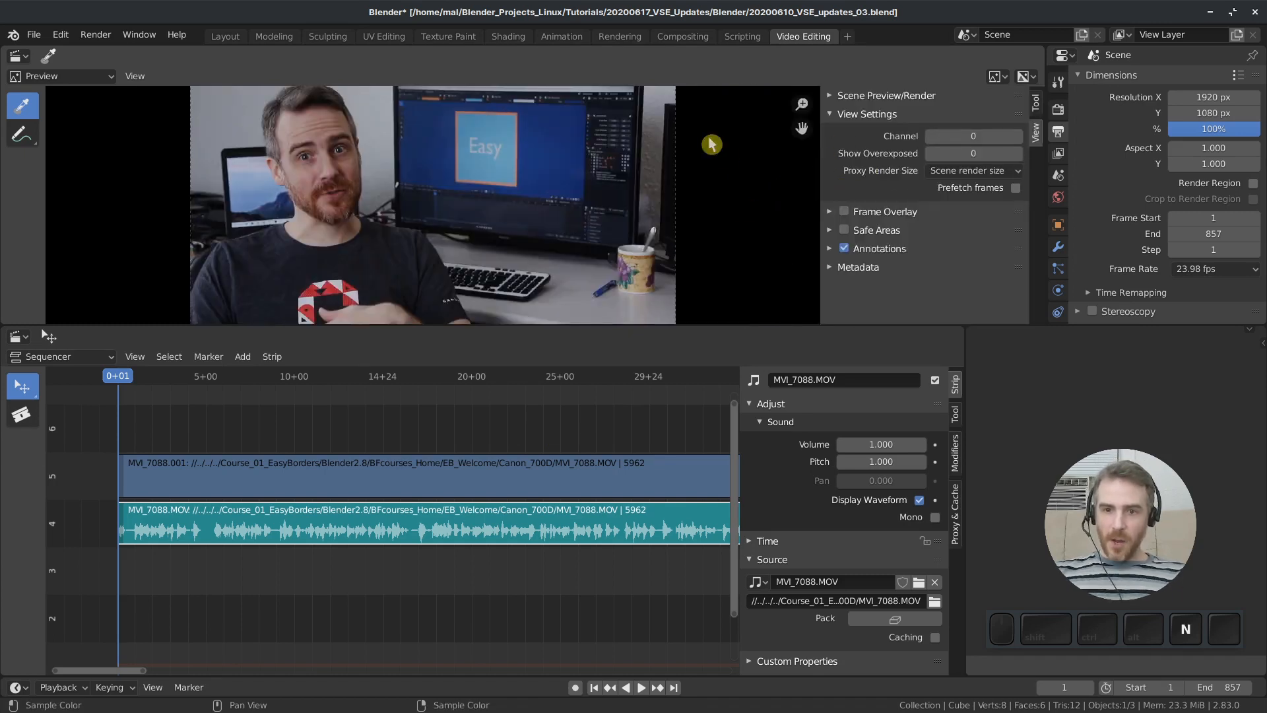
left_click(1037, 134)
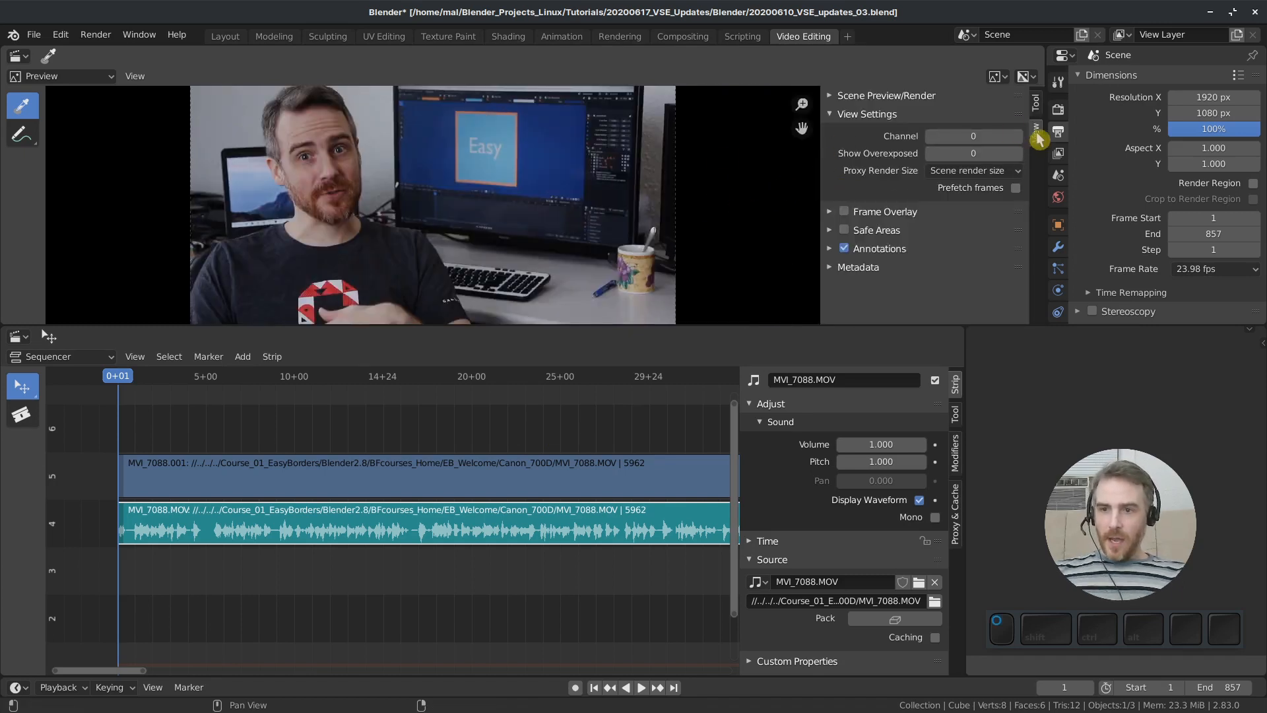
left_click(1017, 188)
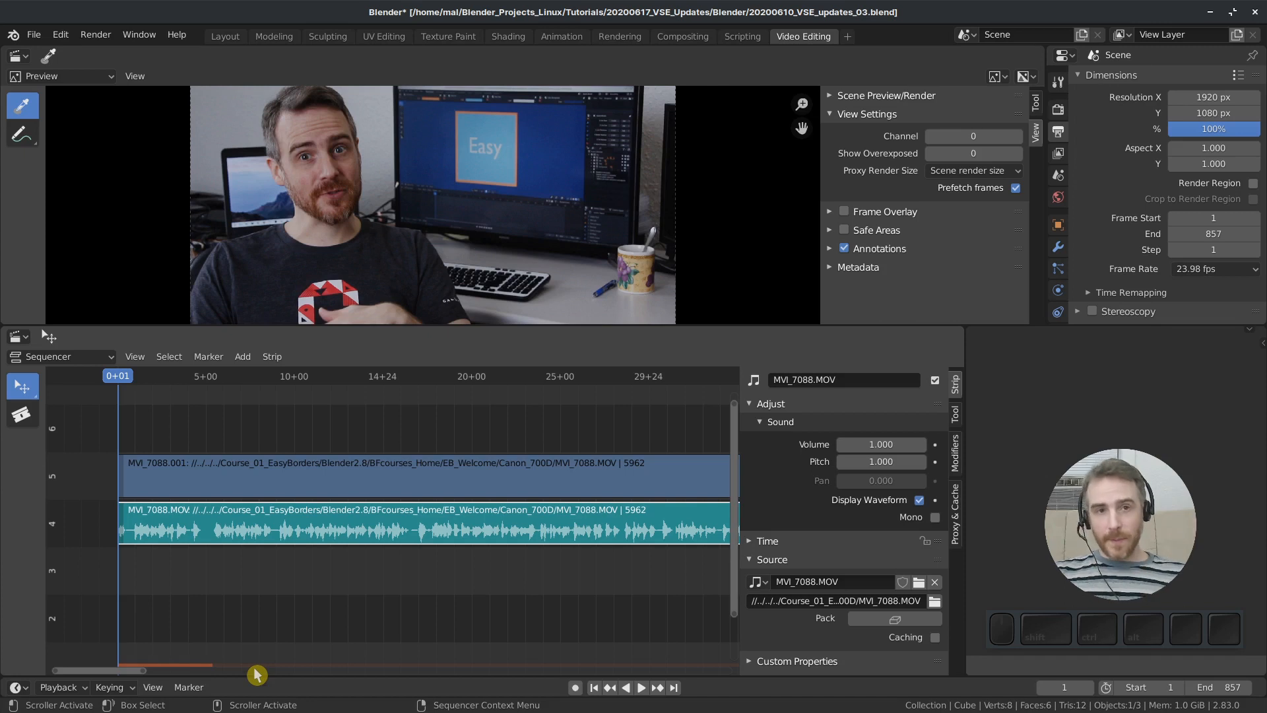
- Check the Video Sequencer Memory Cache Limit in the System preferences, close them and play the sequence from frame 1
left_click(60, 34)
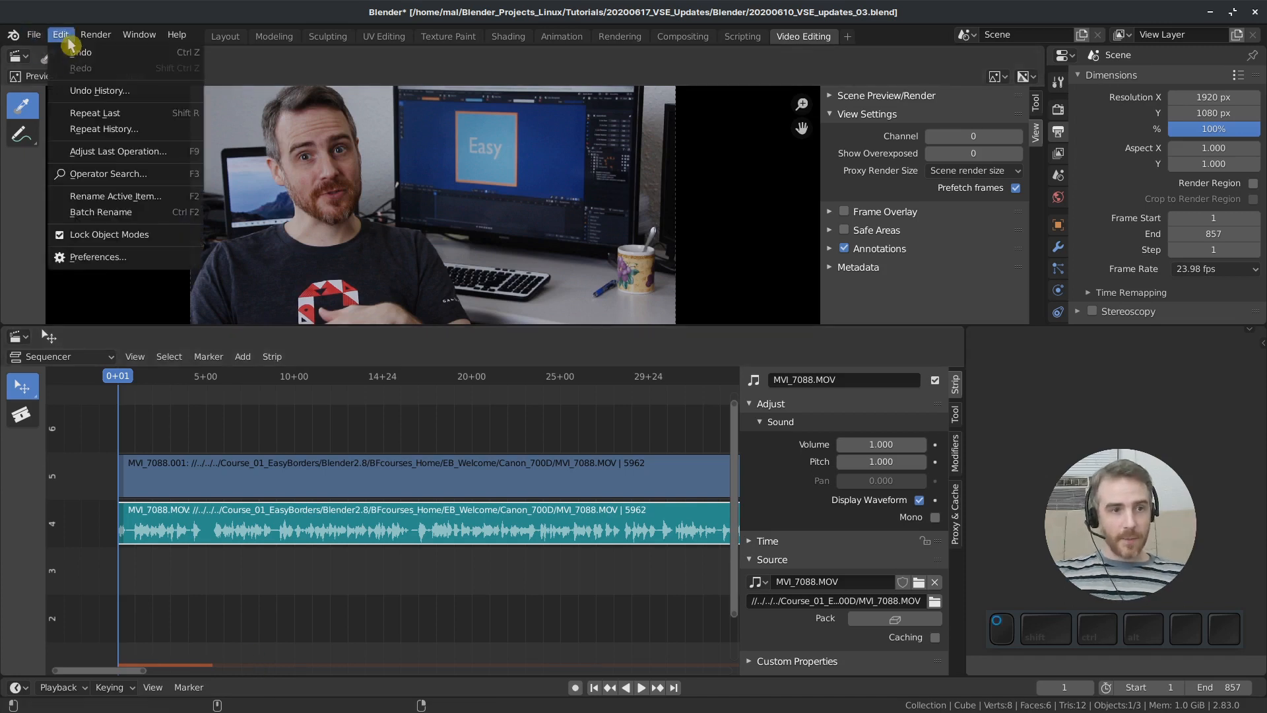
left_click(95, 265)
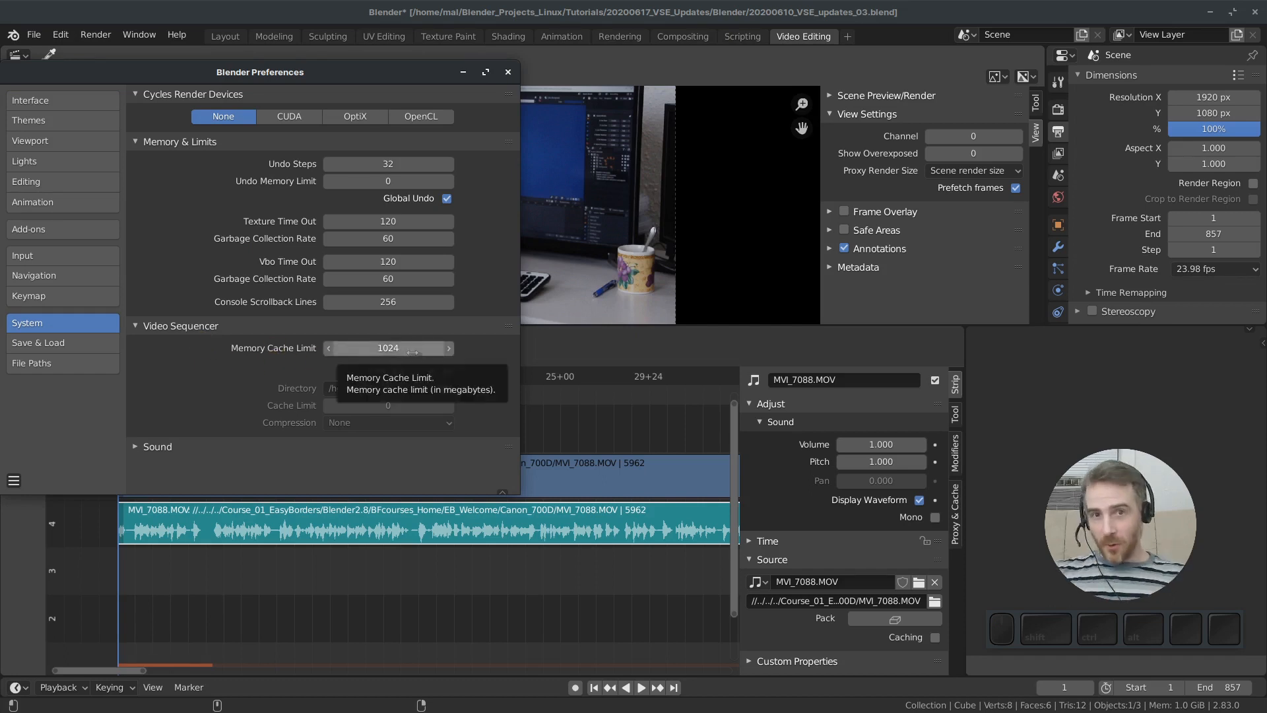
left_click(508, 71)
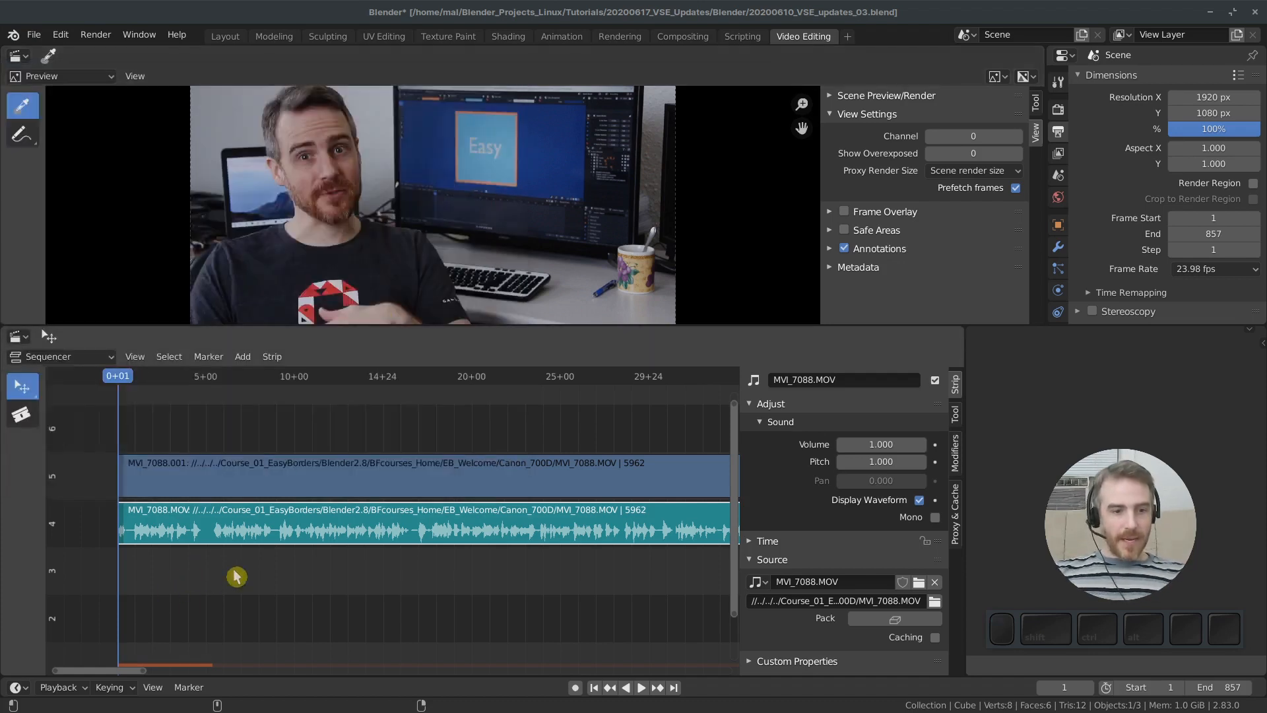
key("space")
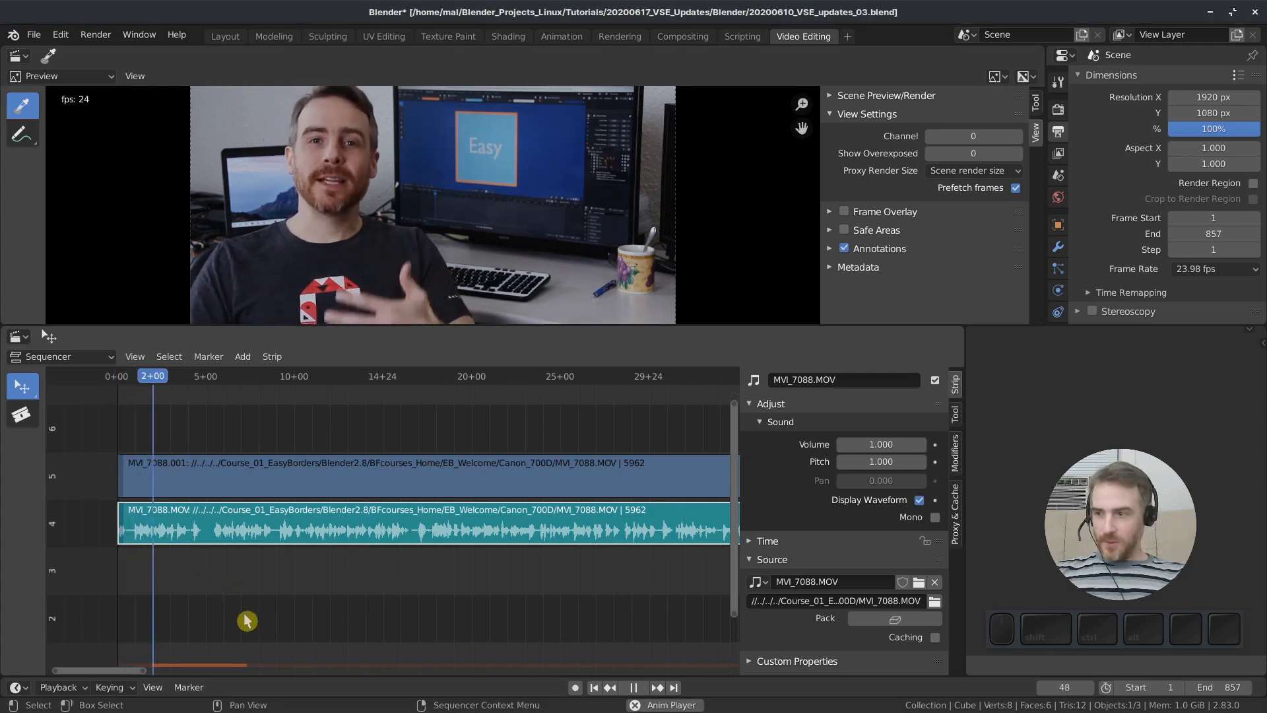
- Stop playback at frame 95 and split the MVI_7088 movie and sound strips there
key("space")
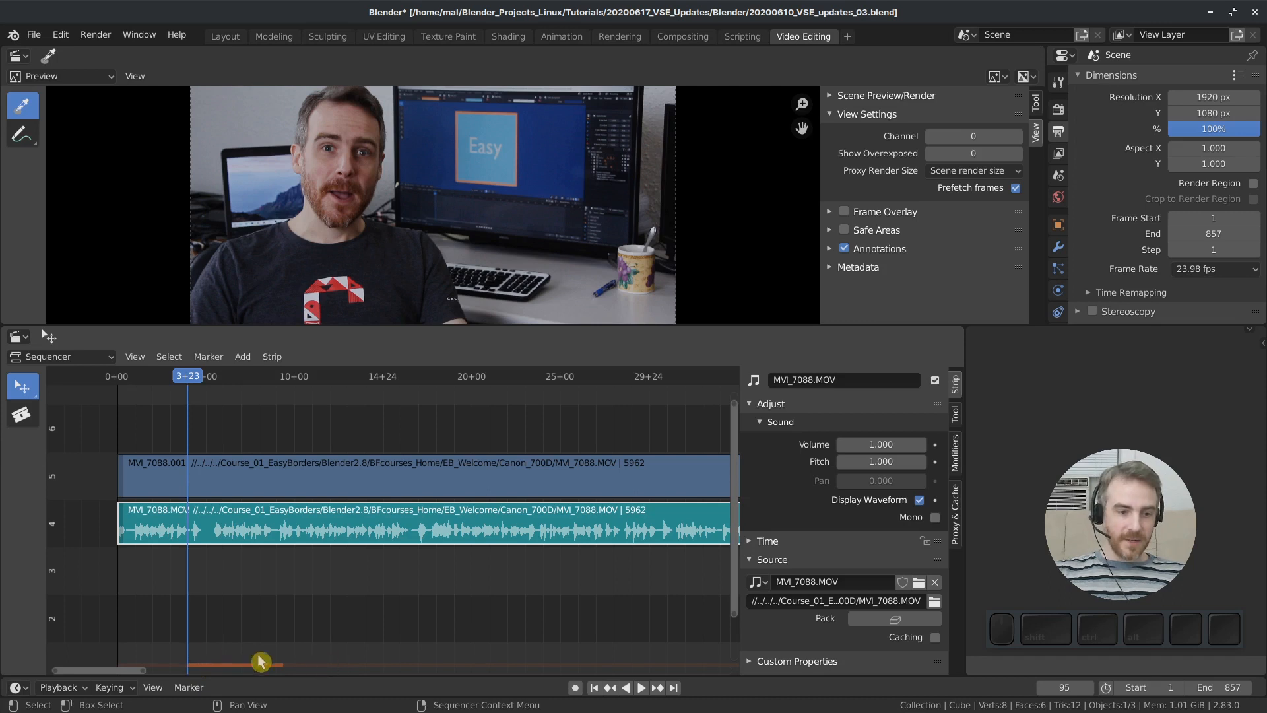
left_click(254, 476, "shift")
left_click(249, 528, "shift")
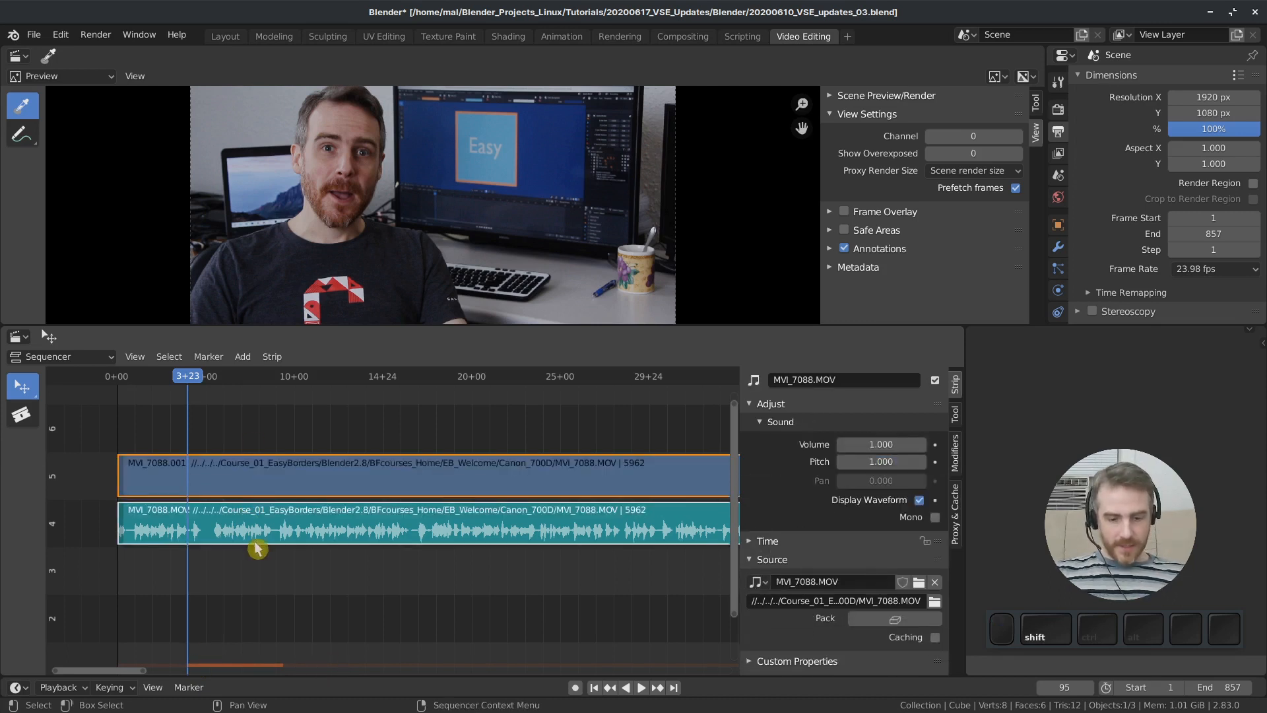
key("k")
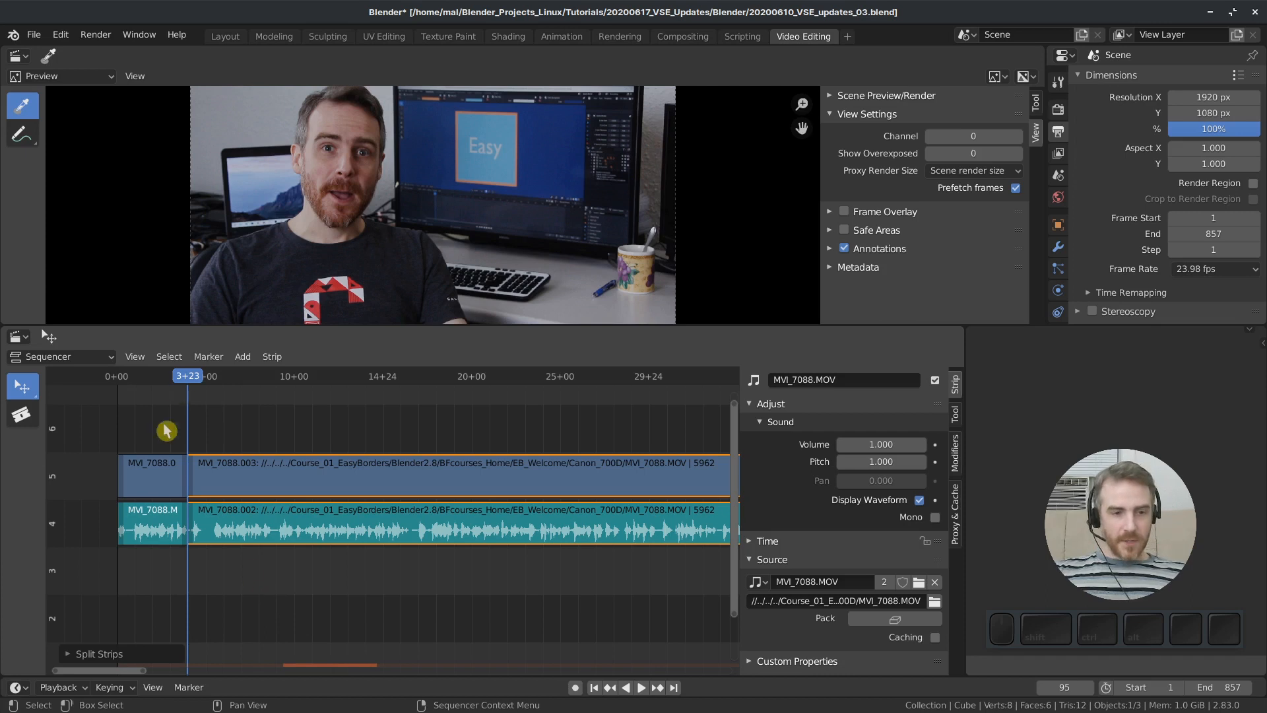
- Play the sequence across the new cut, starting from frame 49, to check prefetching
left_click(153, 378)
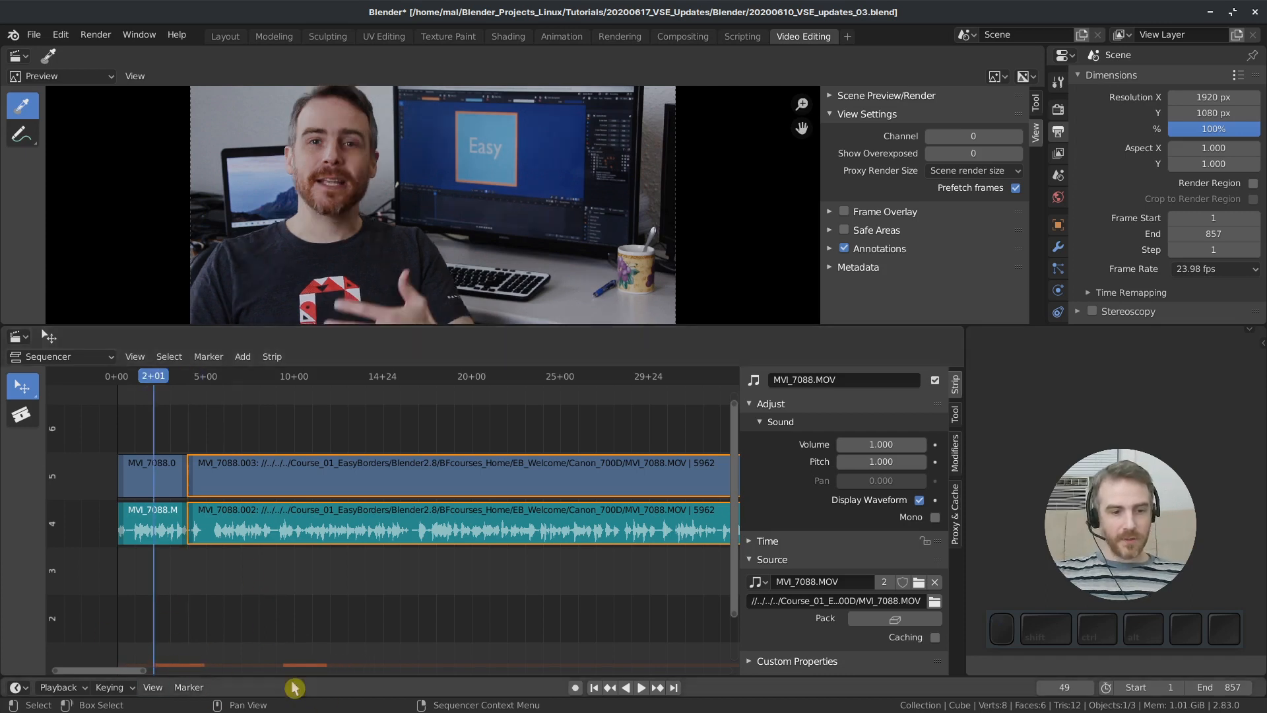
key("space")
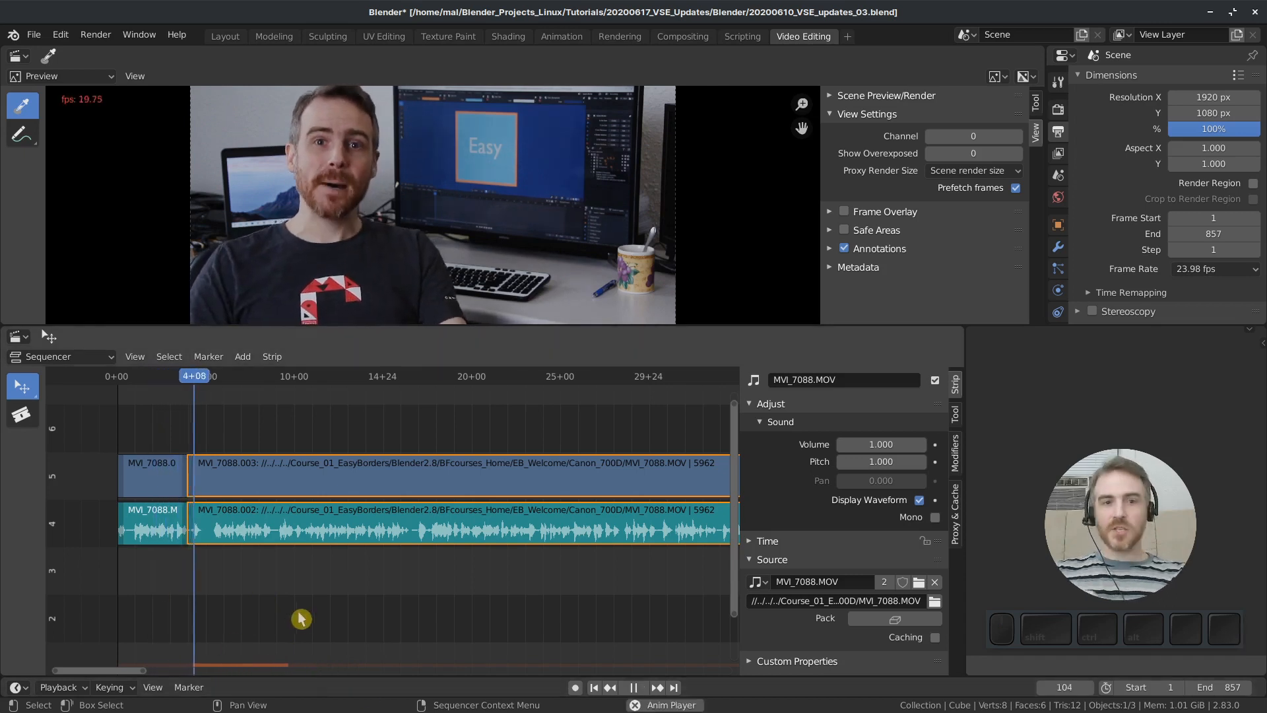
key("space")
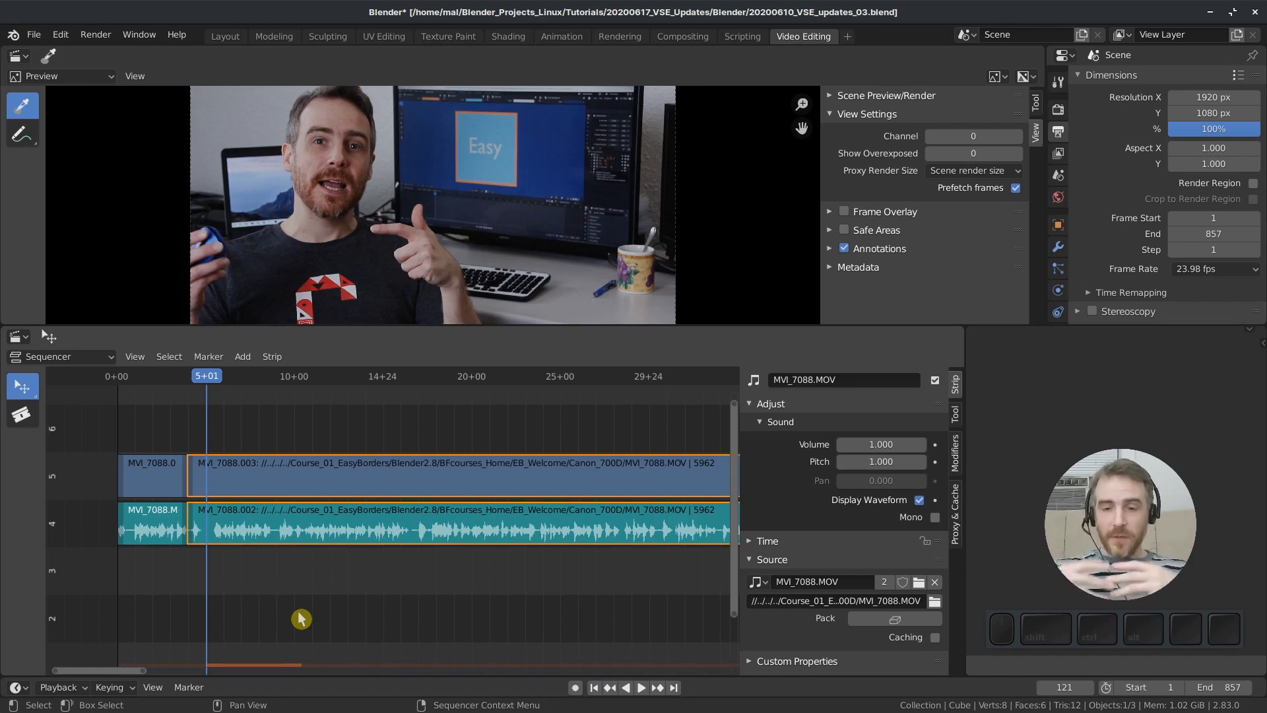
- Add a Speed Control effect strip to the movie strip after the cut and play the result
left_click(334, 495)
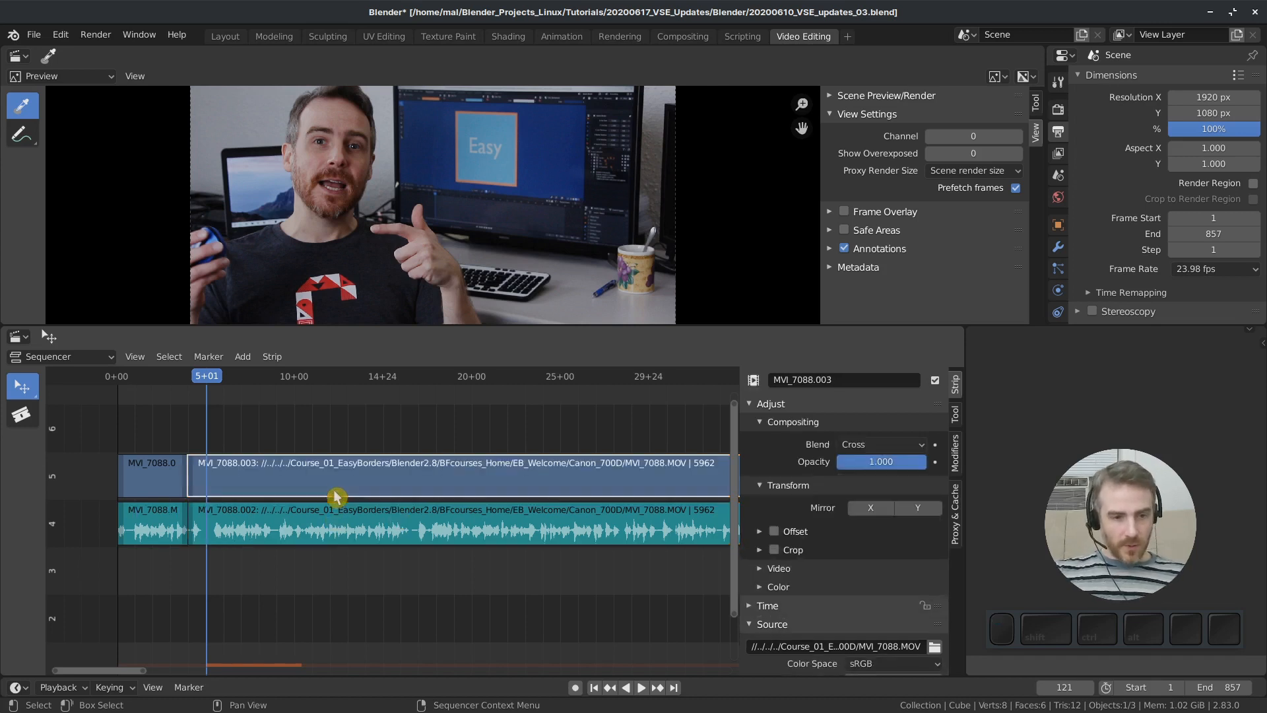
key("shift+a")
mouse_move(311, 599)
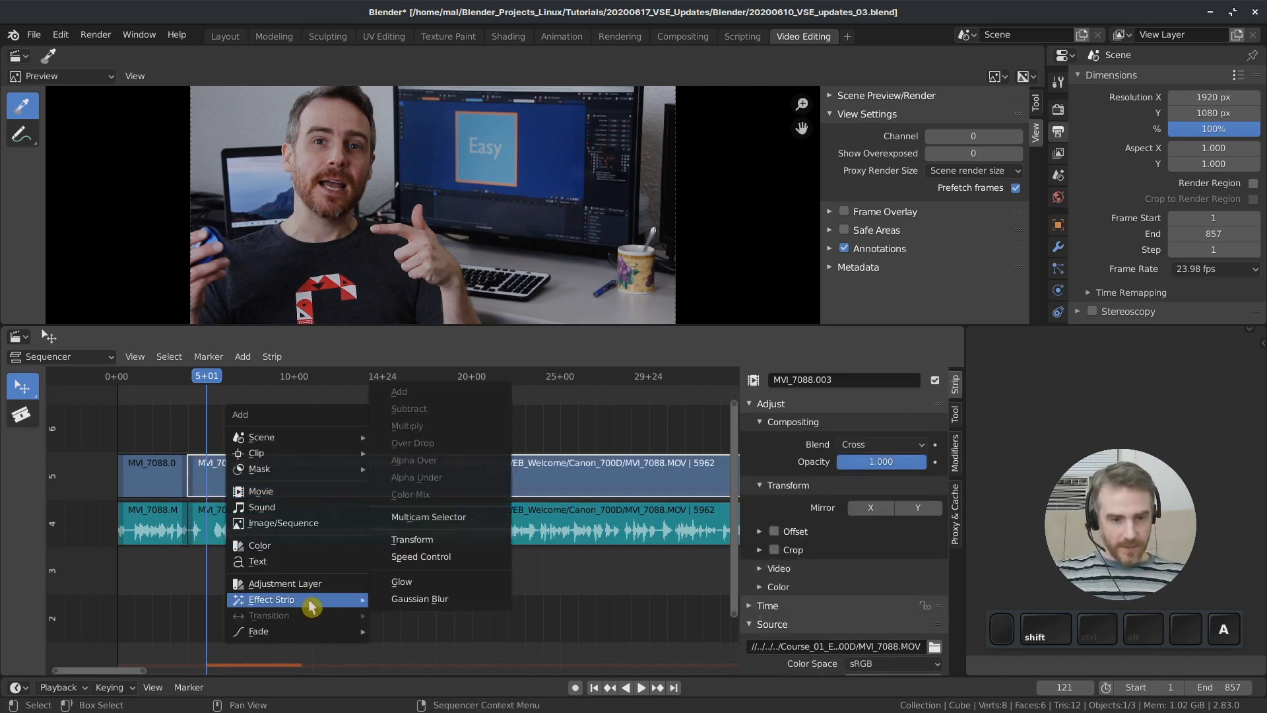
left_click(418, 555)
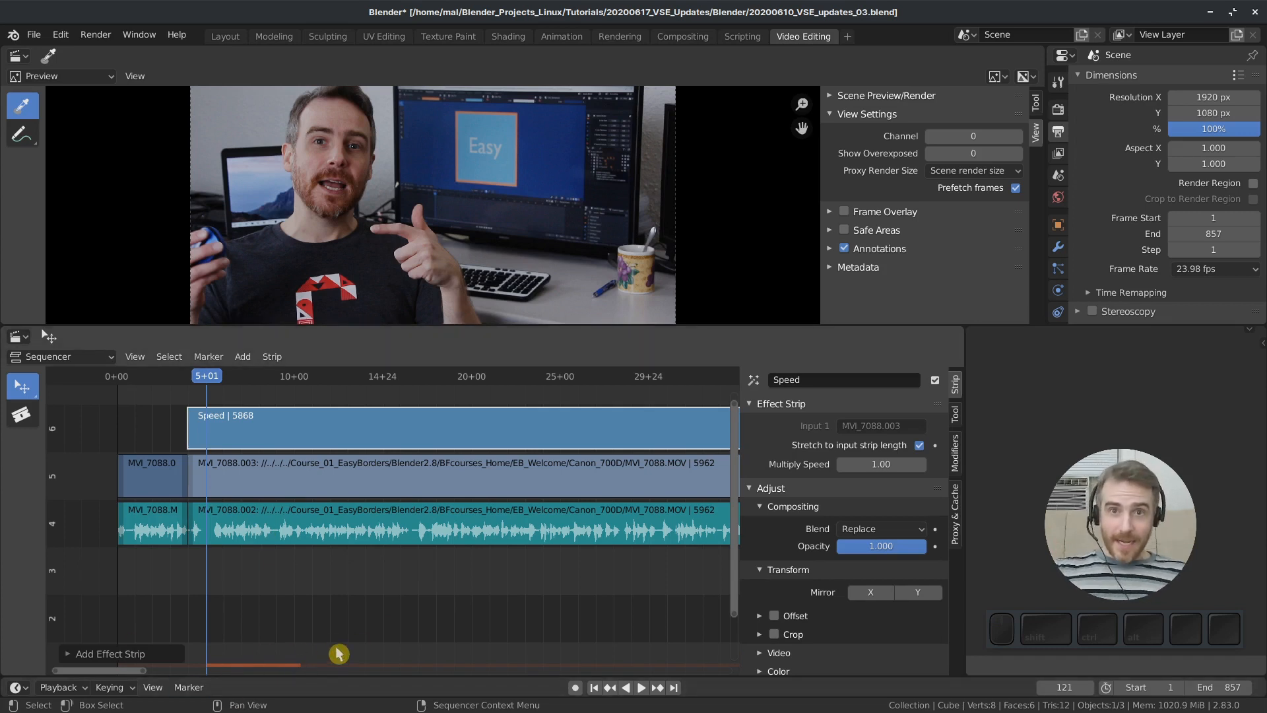
key("space")
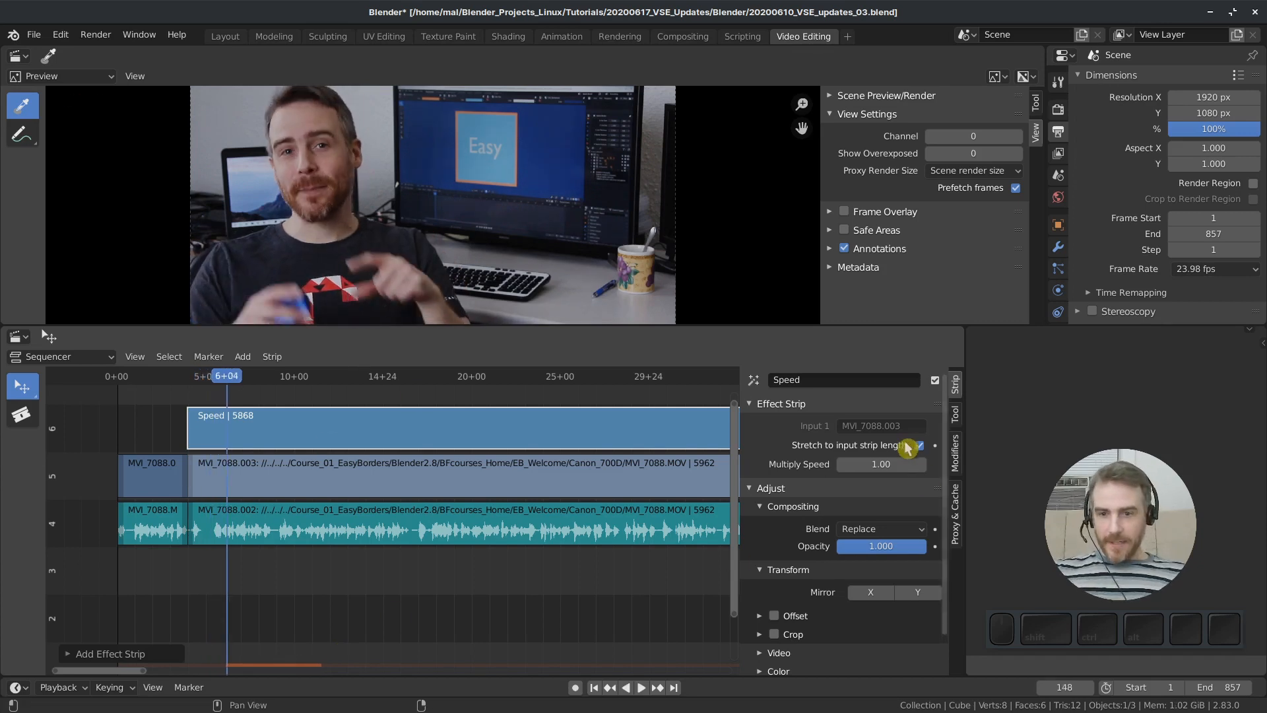
- Mute the sound strip after the cut and play the sequence from frame 148
left_click(650, 510)
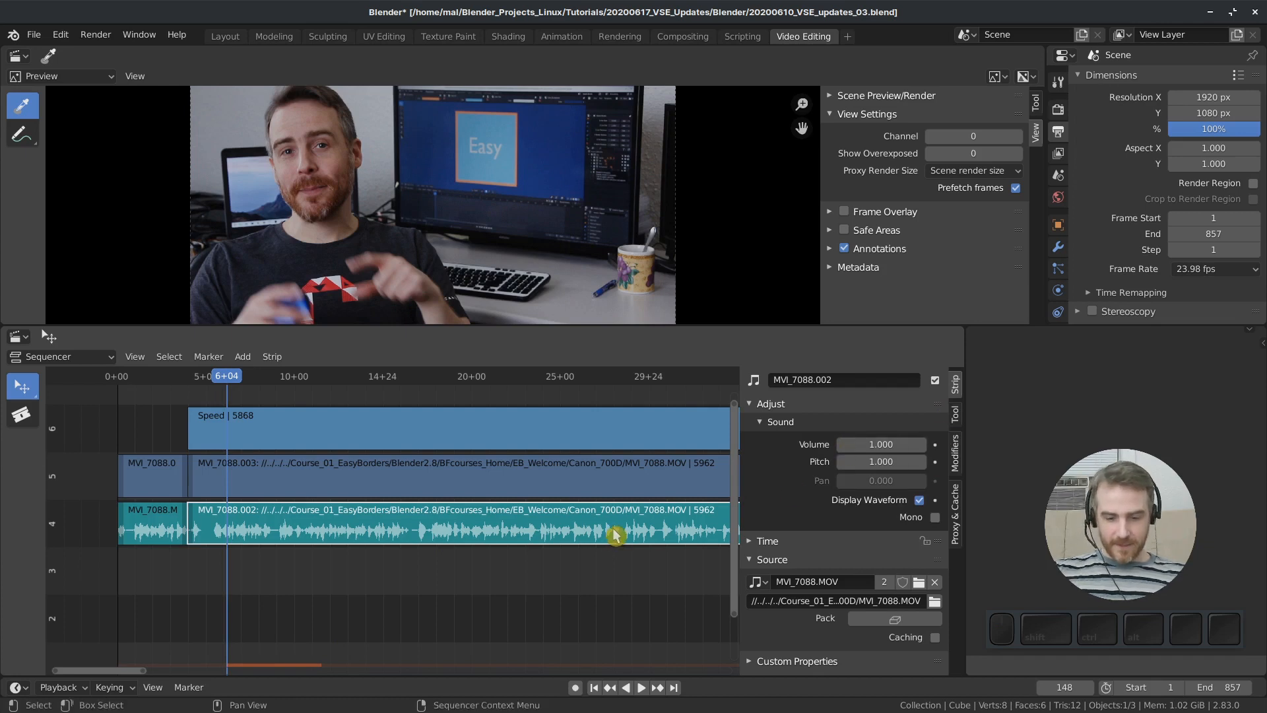
key("h")
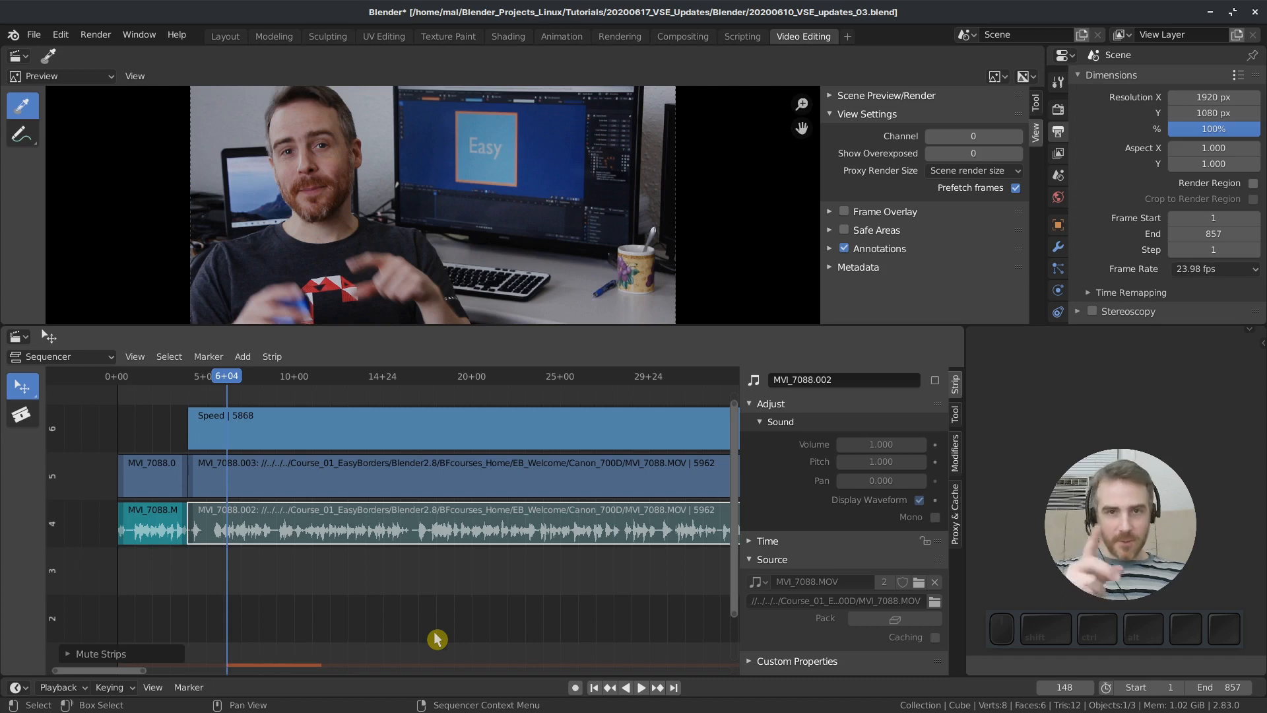
key("space")
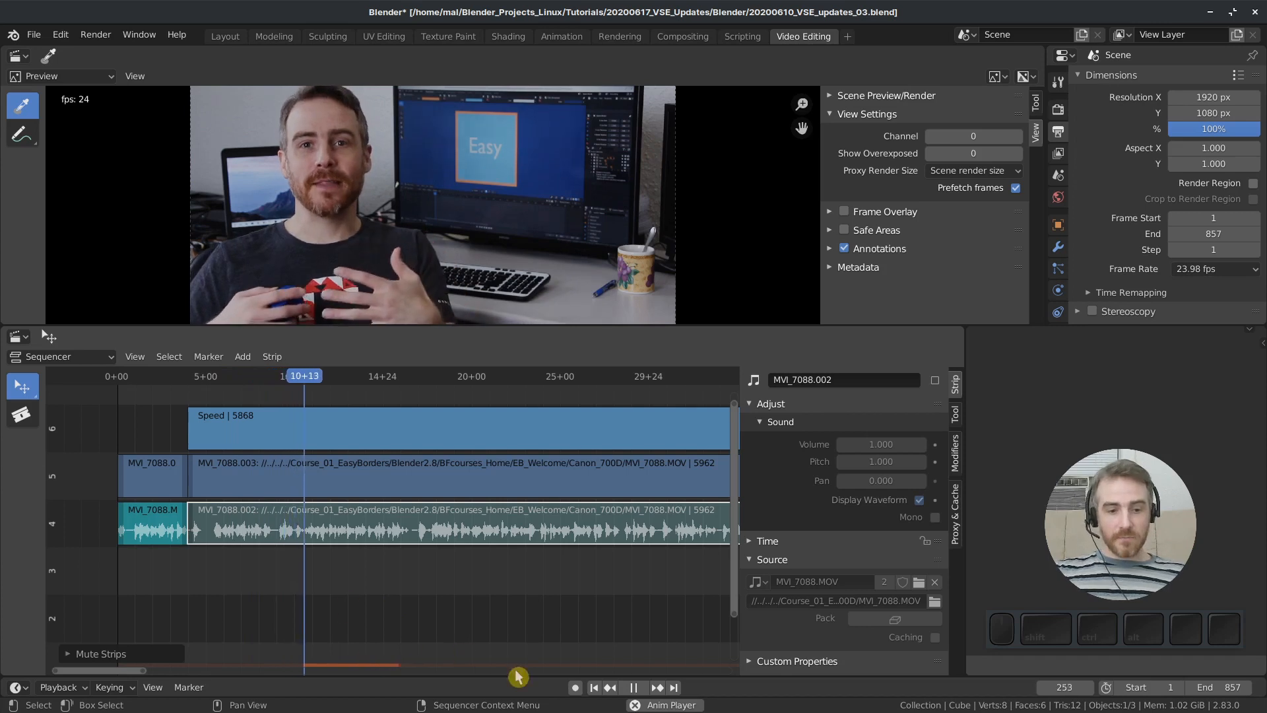
key("space")
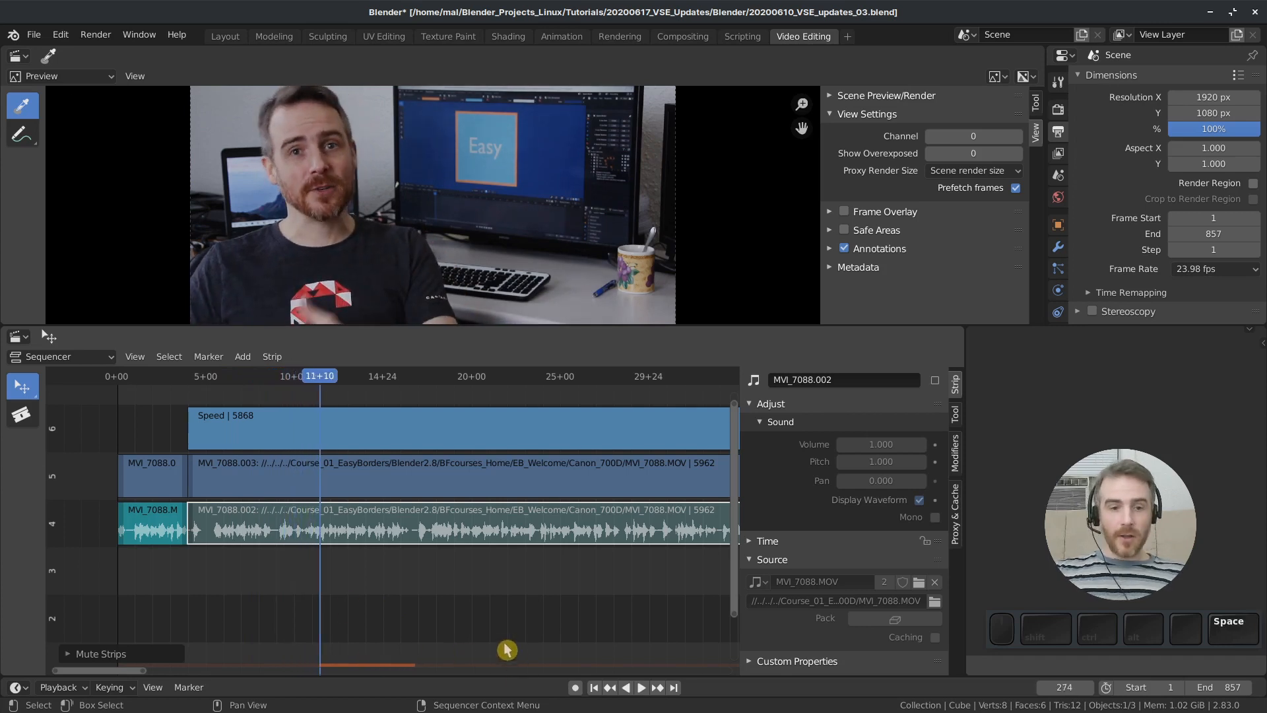
- Group the Speed effect with the movie and sound strips after the cut into a meta strip and play it
left_click(437, 429)
left_click_drag(428, 410, 526, 608)
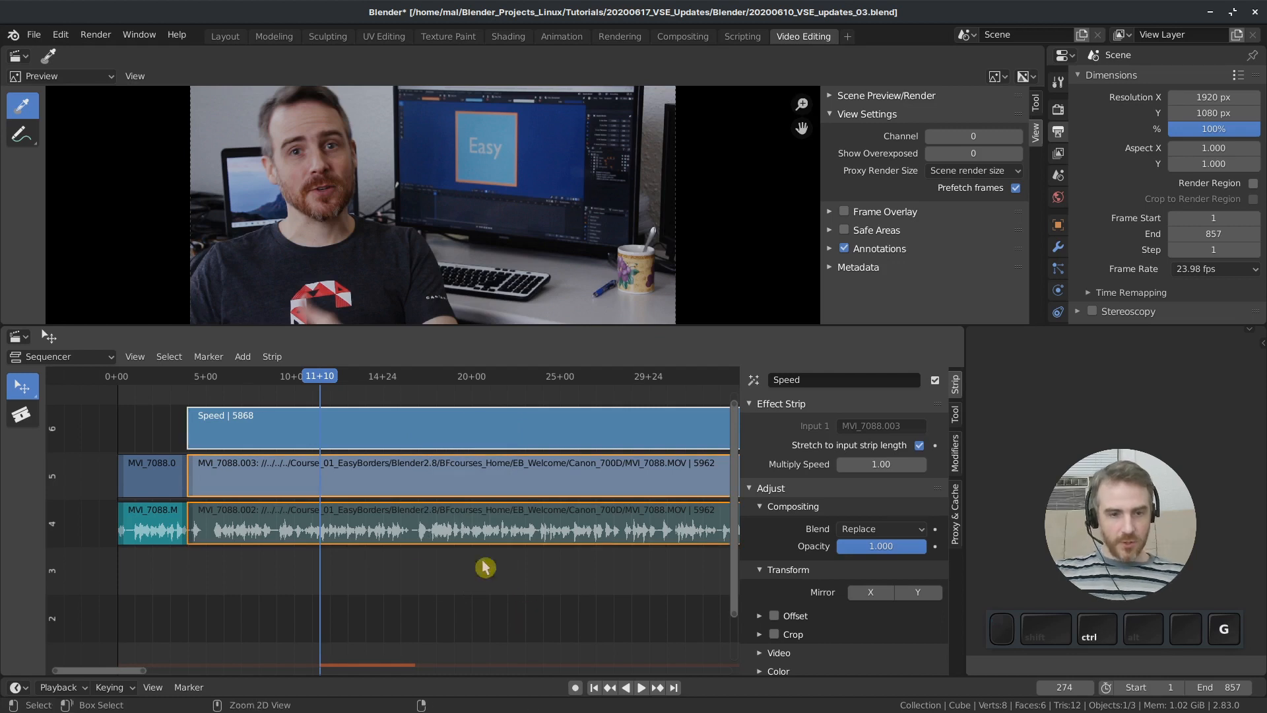
key("ctrl+g")
key("space")
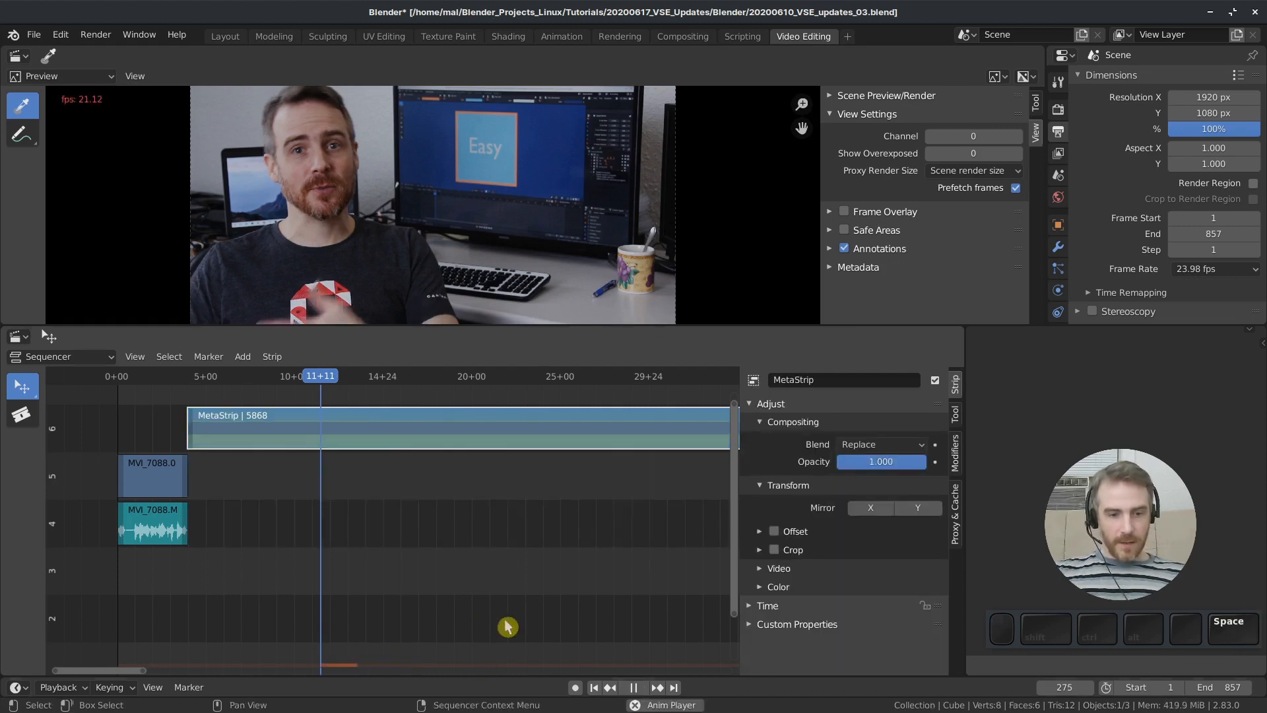
key("space")
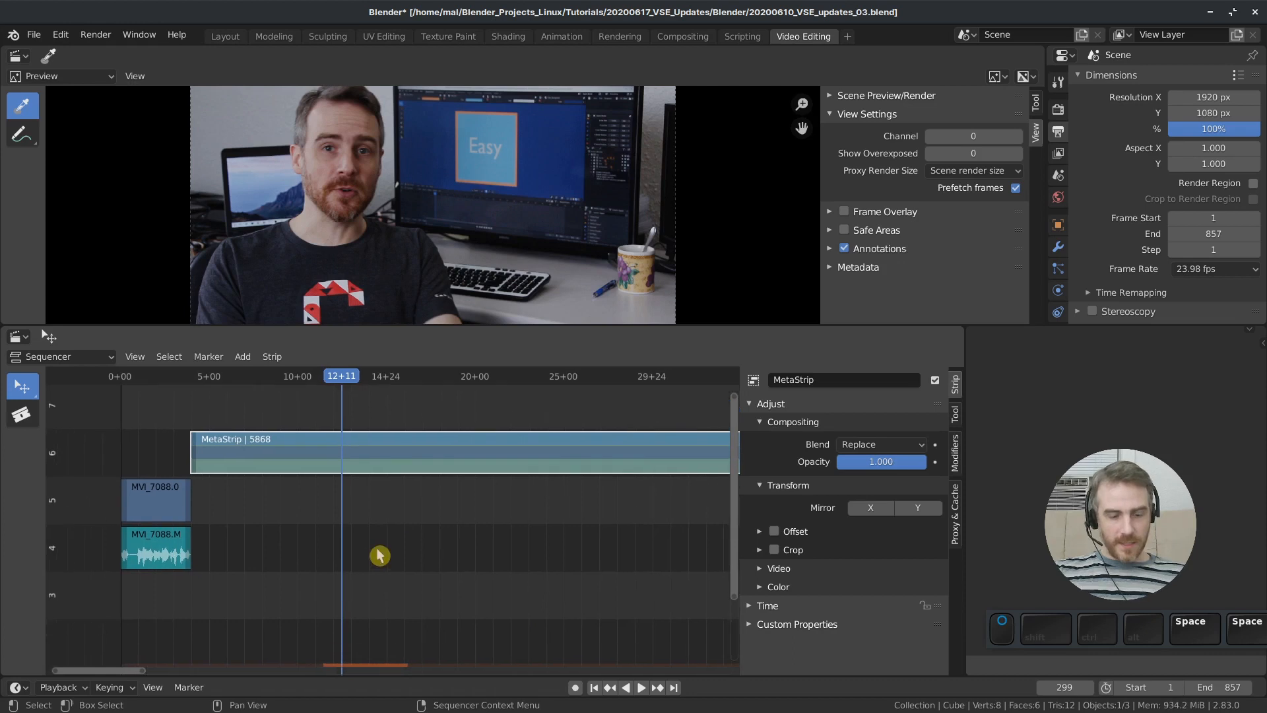
- Add a Speed Control effect strip to the meta strip and play the sequence
key("shift+a")
mouse_move(382, 546)
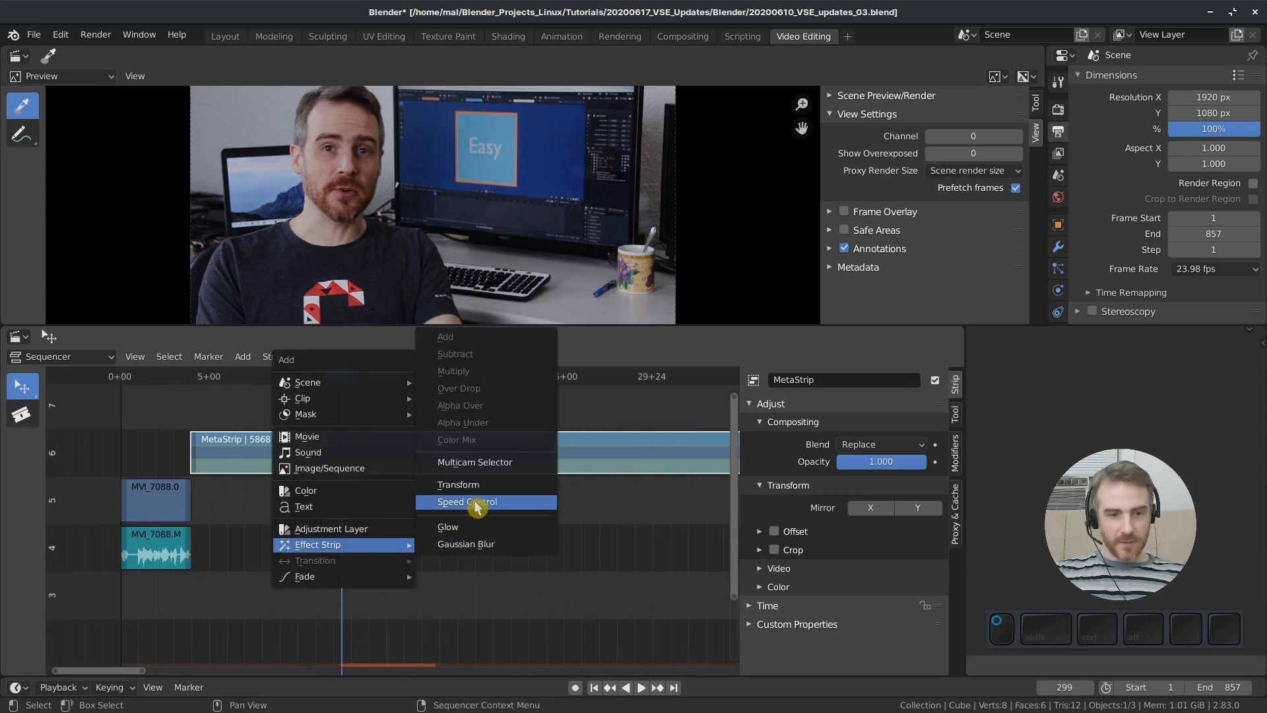
left_click(467, 501)
scroll(445, 543, "right", 2, "ctrl")
middle_click_drag(445, 542, 447, 552, "ctrl")
key("space")
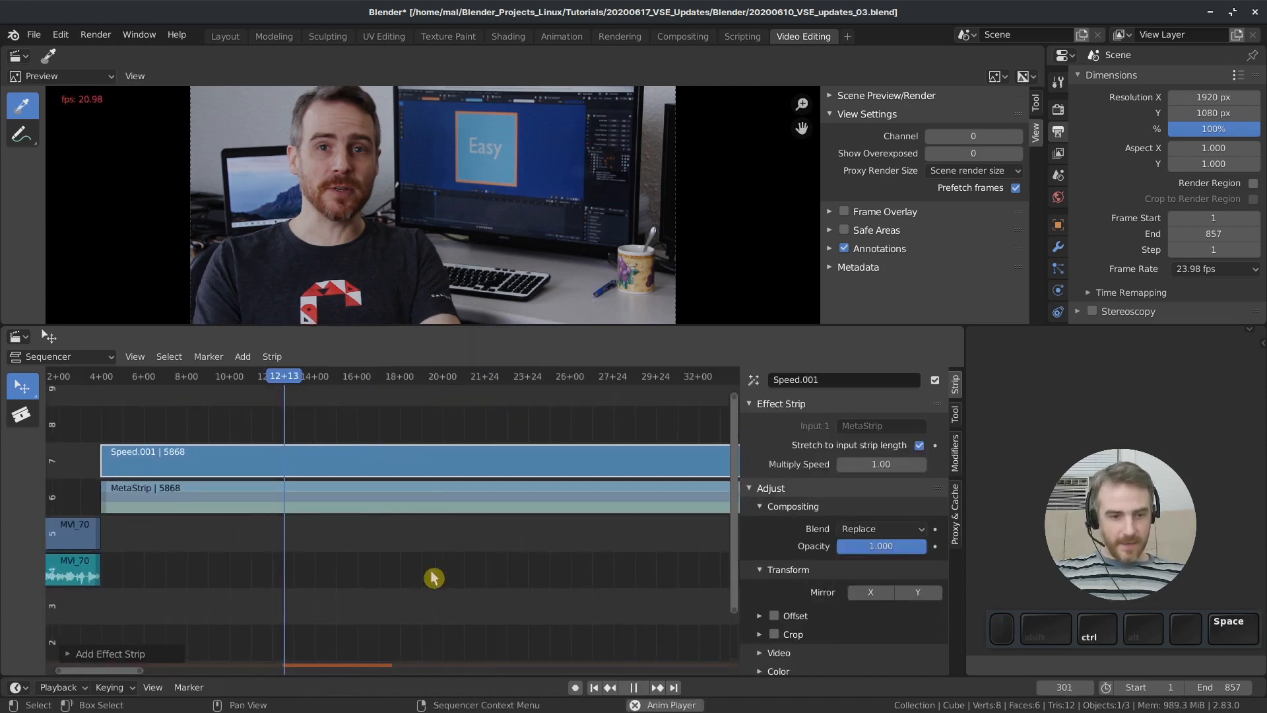
key("space")
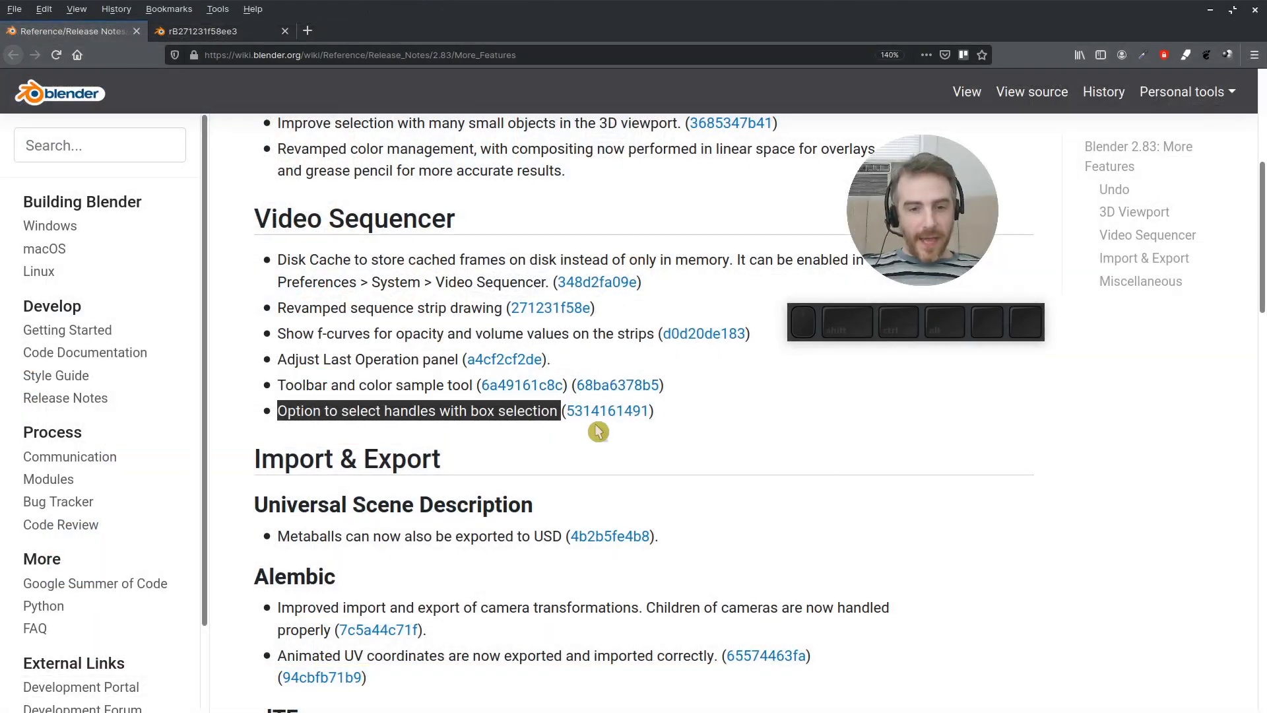
- Switch from the release notes to the Blender project and bring strip channels 1 to 4 into view
key("alt+Tab")
middle_click_drag(711, 495, 632, 553, "ctrl")
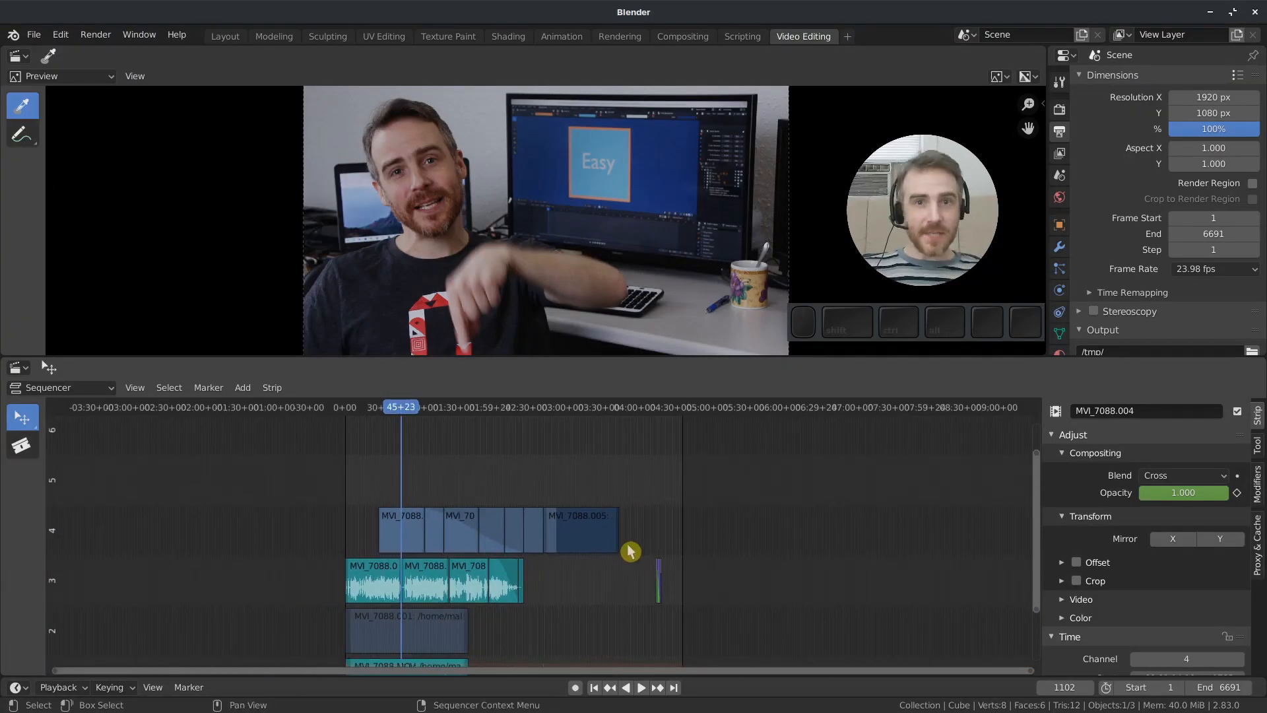
middle_click_drag(552, 541, 544, 486)
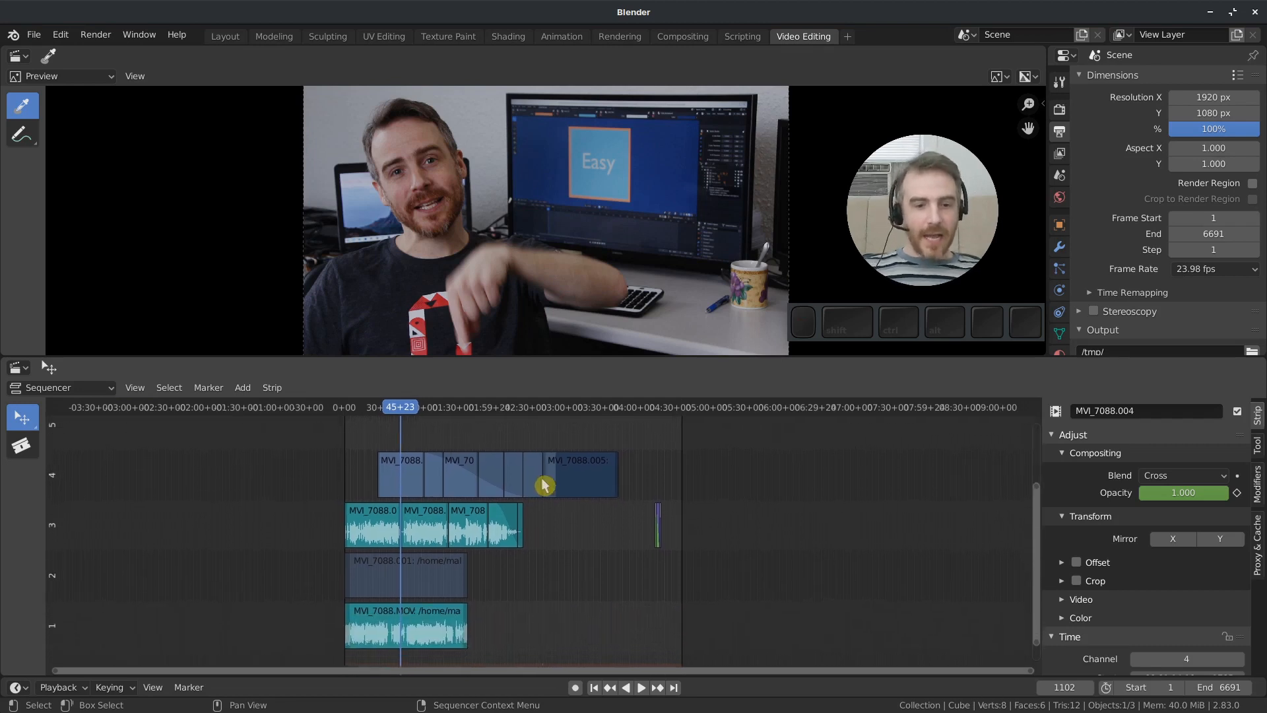